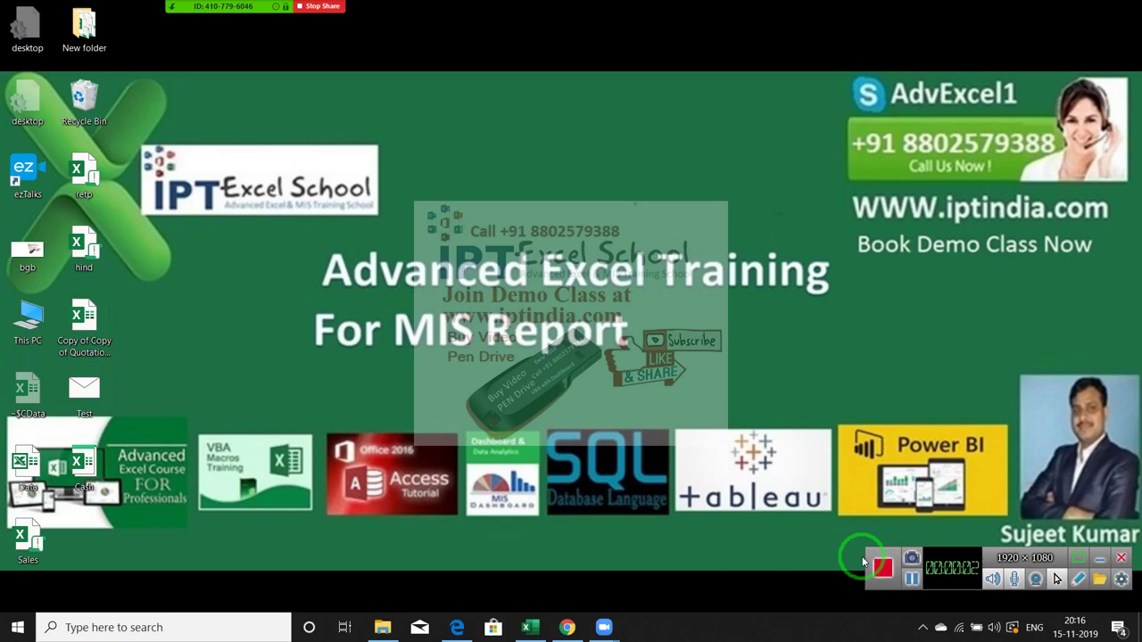
Enter the date 8/1 (08-Jan) in cell A1.
{"action": "left_click", "coordinate": [529, 628]}
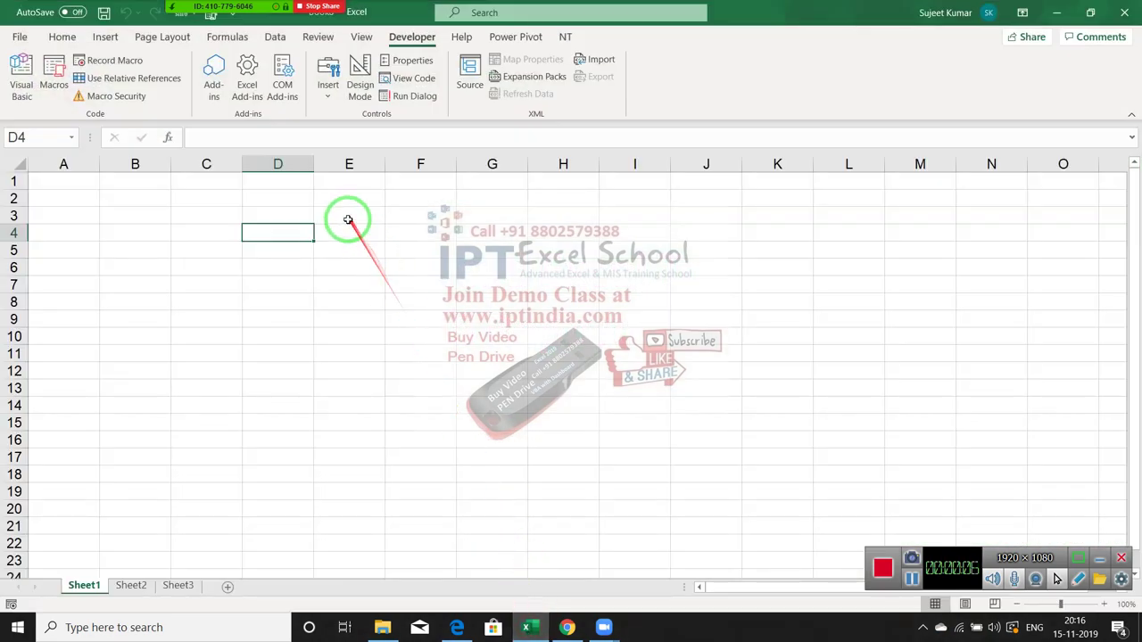
{"action": "key", "text": "Up"}
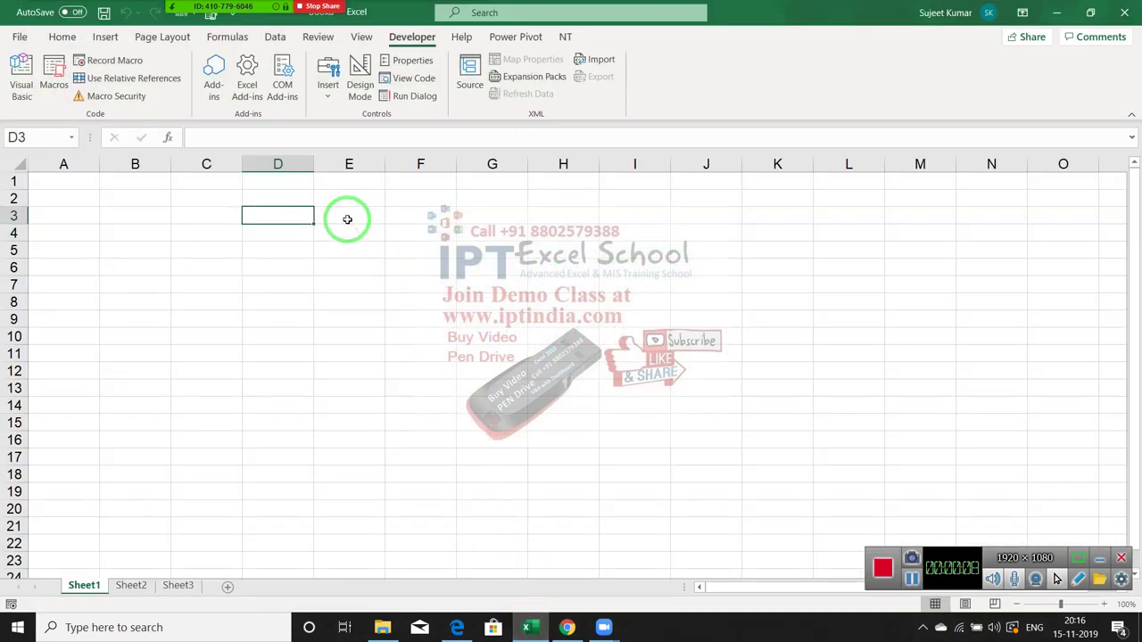
{"action": "key", "text": "Left"}
{"action": "key", "text": "Left"}
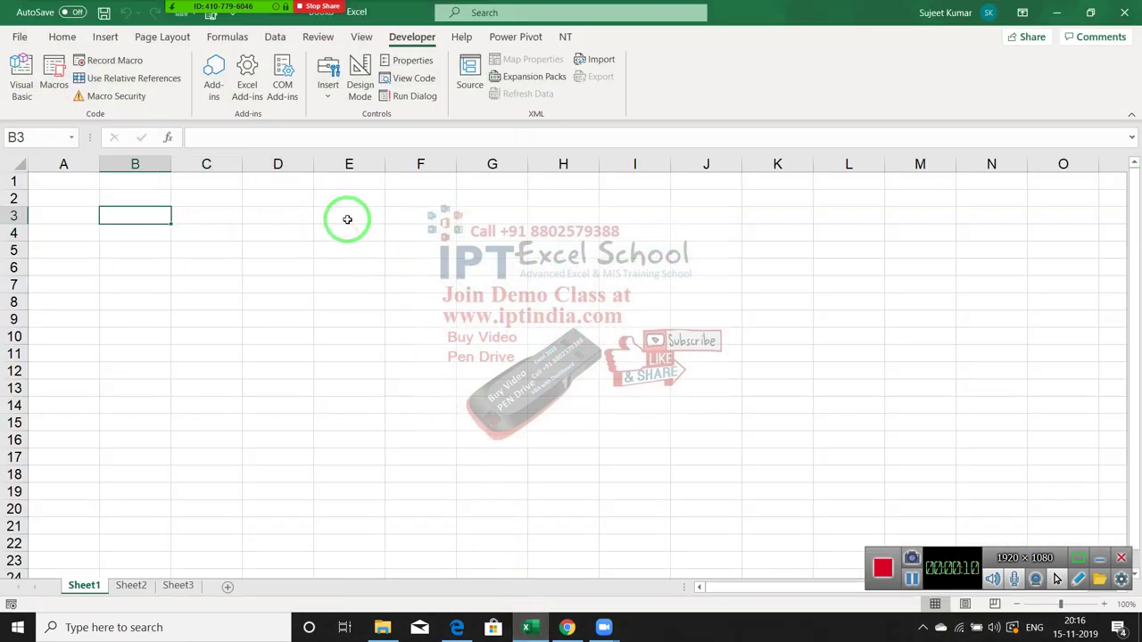
{"action": "key", "text": "Up"}
{"action": "key", "text": "Left"}
{"action": "key", "text": "Up"}
{"action": "type", "text": "8/1"}
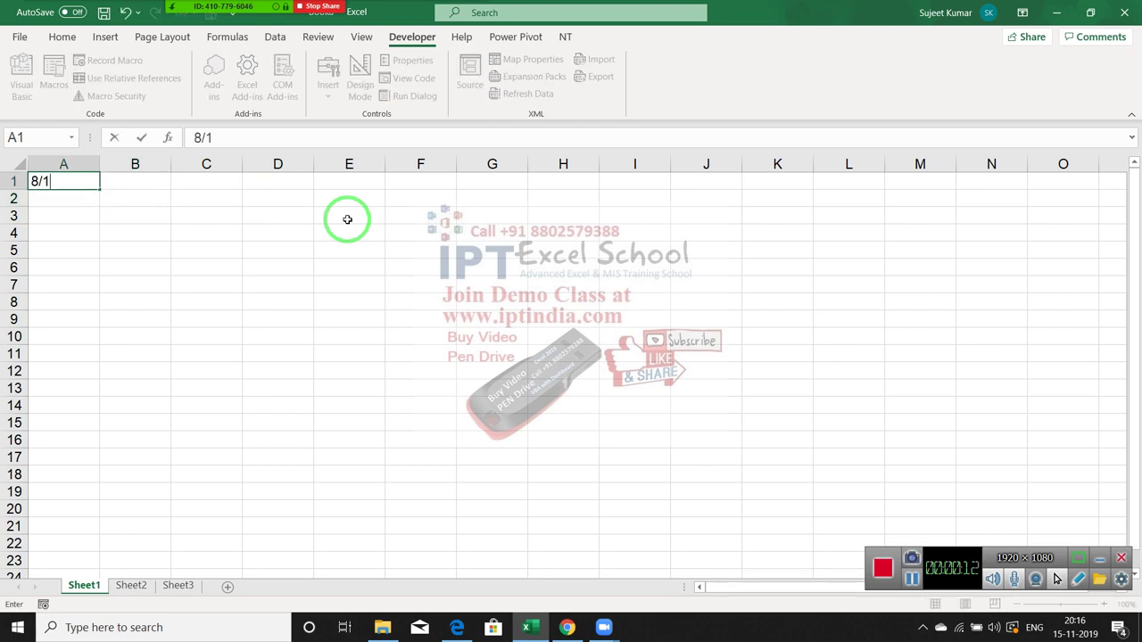
{"action": "key", "text": "Return"}
Fill the dates 08-Jan through 16-Jan down to A9 and copy A1:A9.
{"action": "key", "text": "Up"}
{"action": "key", "text": "shift+Down"}
{"action": "key", "text": "shift+Down"}
{"action": "key", "text": "shift+Down"}
{"action": "key", "text": "shift+Down"}
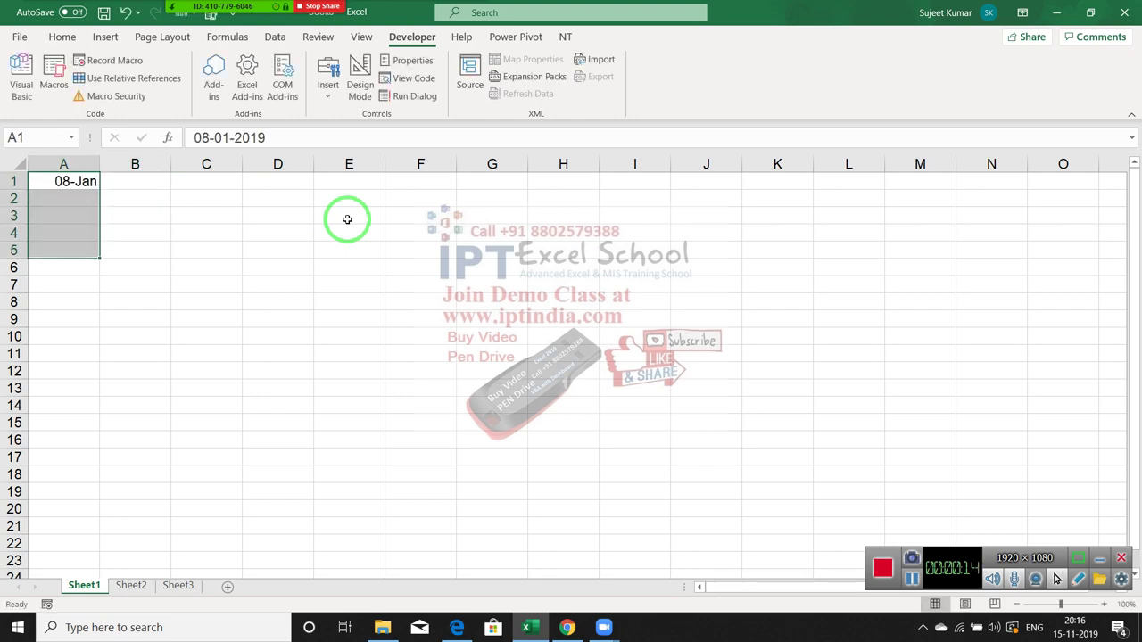
{"action": "key", "text": "Up"}
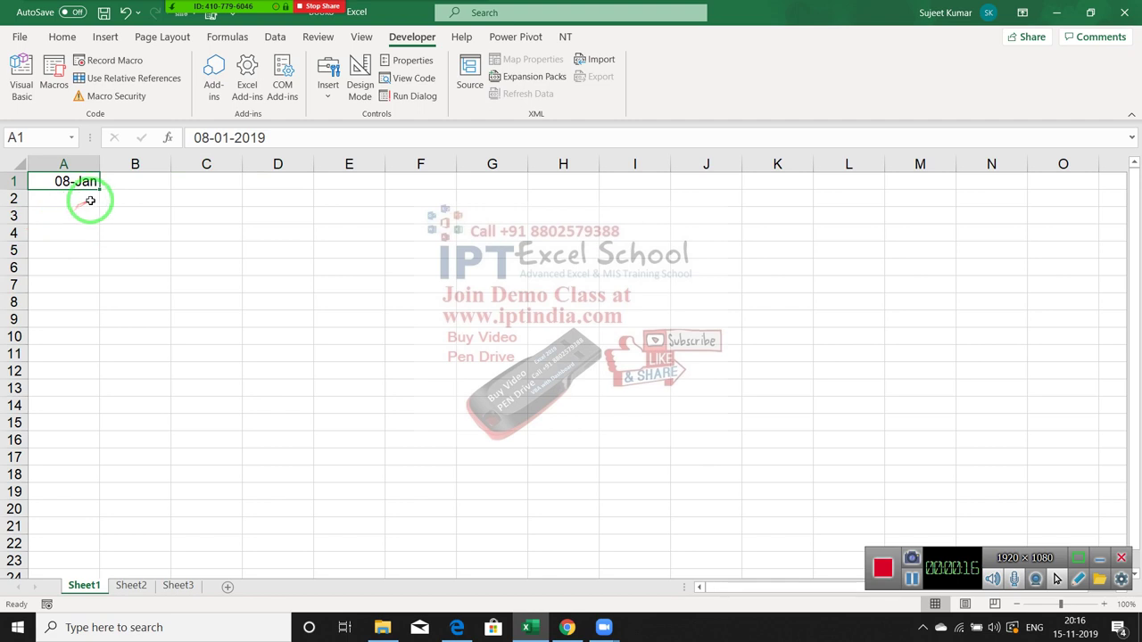
{"action": "left_click_drag", "start_coordinate": [98, 191], "coordinate": [93, 327]}
{"action": "key", "text": "ctrl+c"}
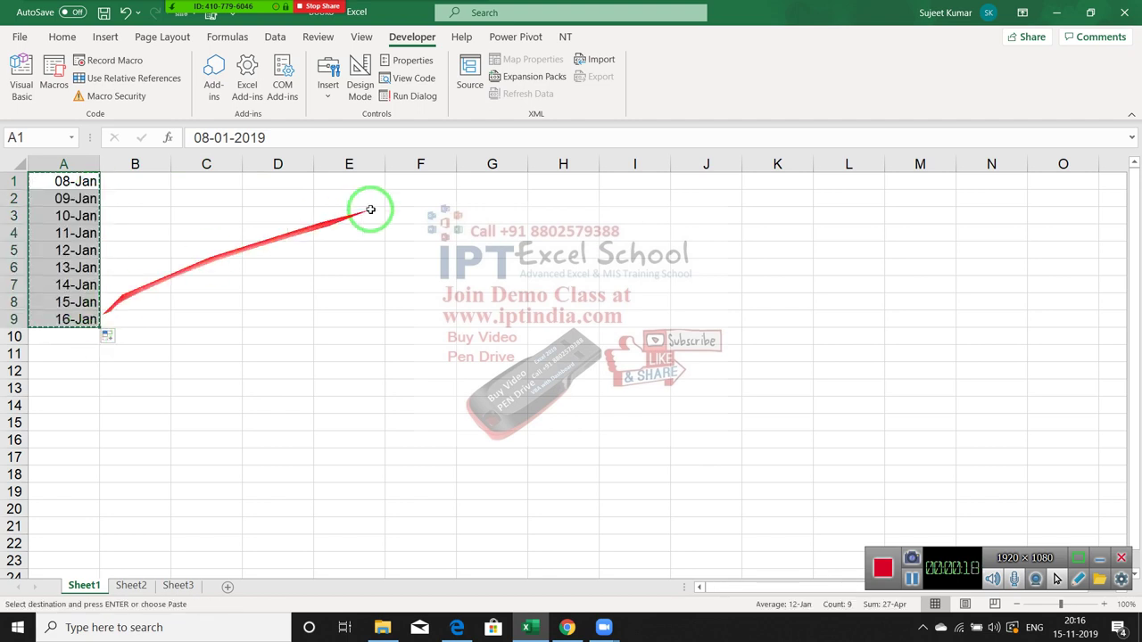
{"action": "left_click", "coordinate": [434, 188]}
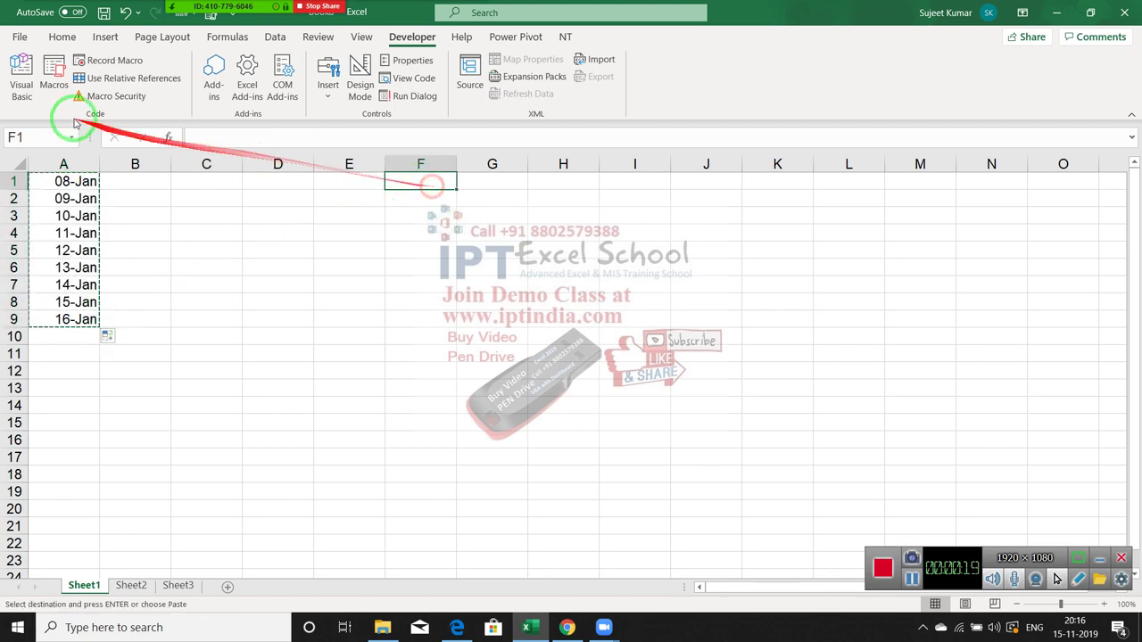
Paste the copied dates into F1:F9 as values only, showing serials 43473–43481.
{"action": "left_click", "coordinate": [61, 36]}
{"action": "left_click", "coordinate": [32, 100]}
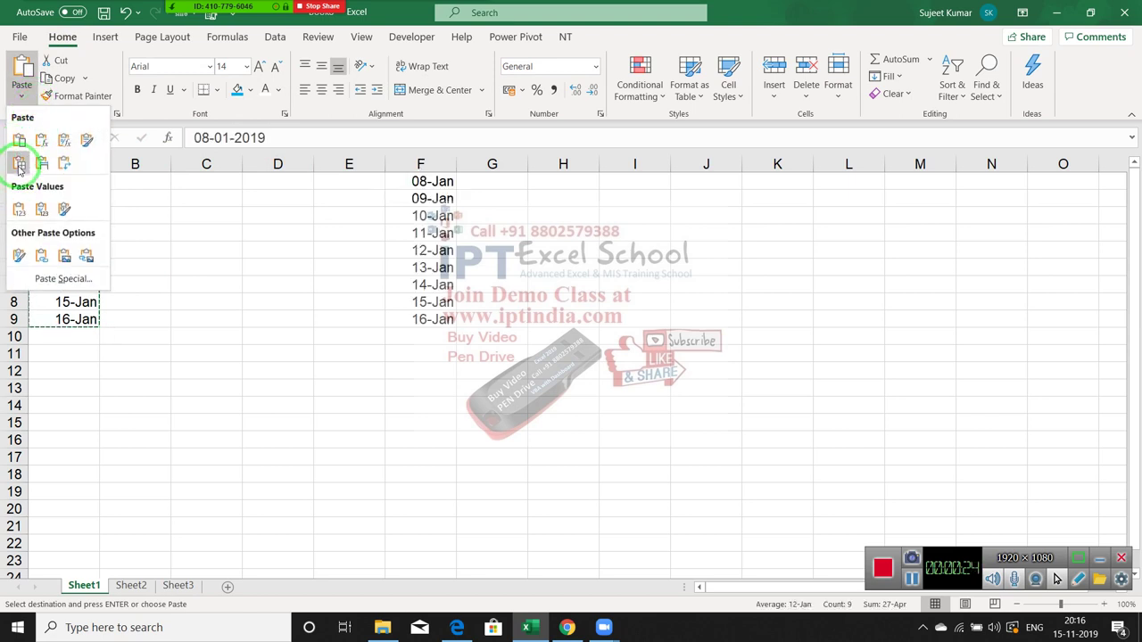
{"action": "left_click", "coordinate": [20, 209]}
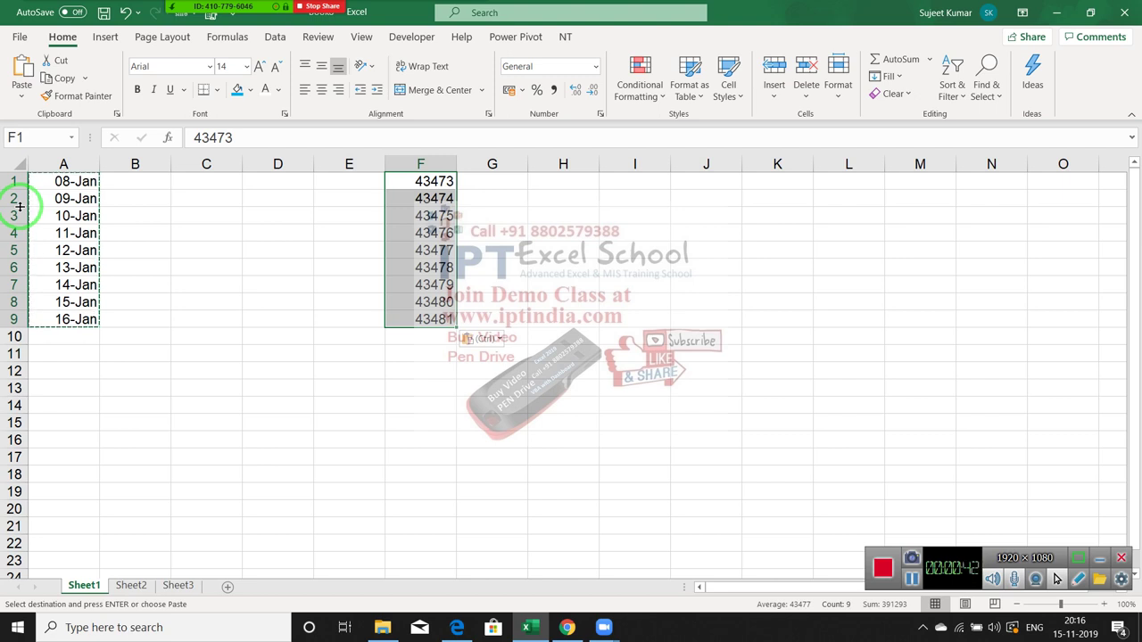
Enter the date 1/1/1900 in cell D11.
{"action": "key", "text": "Down"}
{"action": "key", "text": "Down"}
{"action": "key", "text": "Down"}
{"action": "key", "text": "Down"}
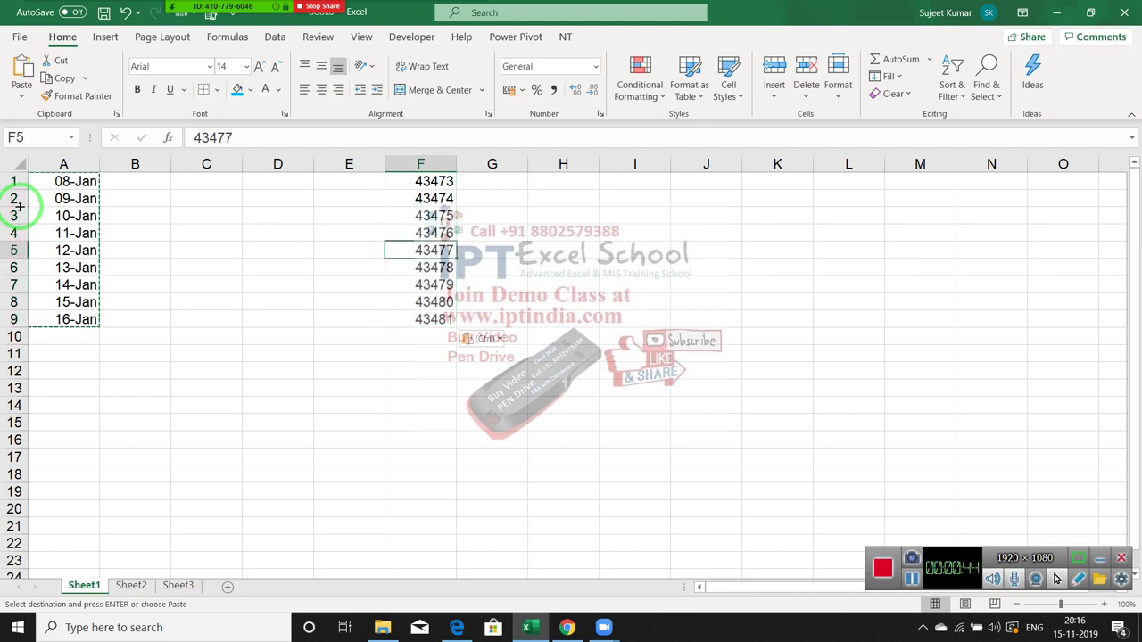
{"action": "key", "text": "Down"}
{"action": "key", "text": "Down"}
{"action": "key", "text": "Down"}
{"action": "key", "text": "Left"}
{"action": "key", "text": "Down"}
{"action": "key", "text": "Left"}
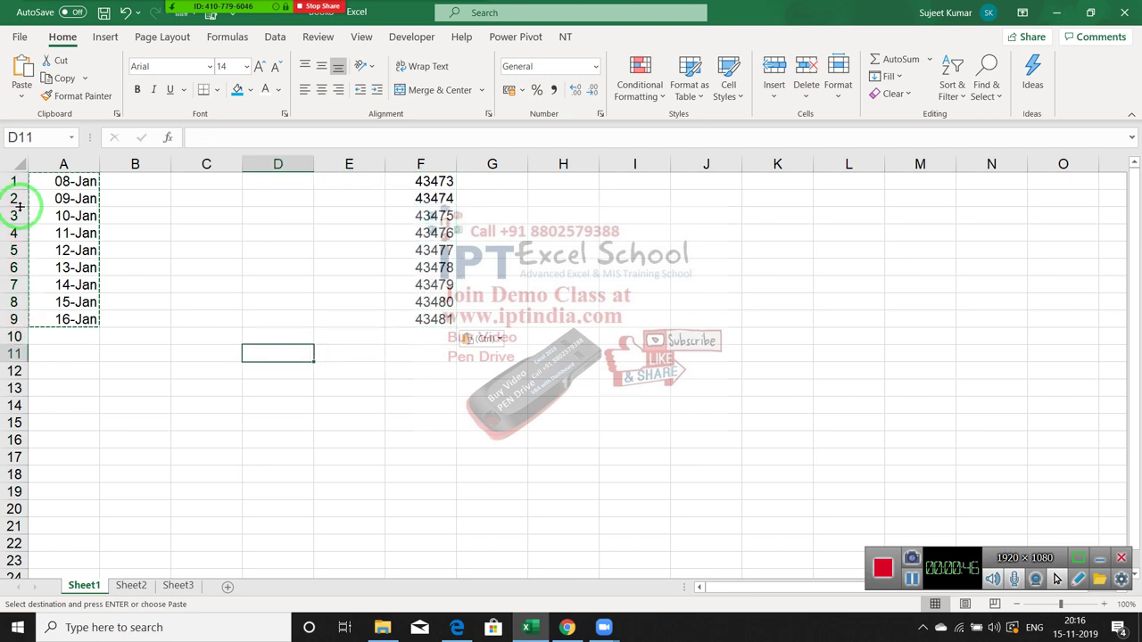
{"action": "type", "text": "1/1/1"}
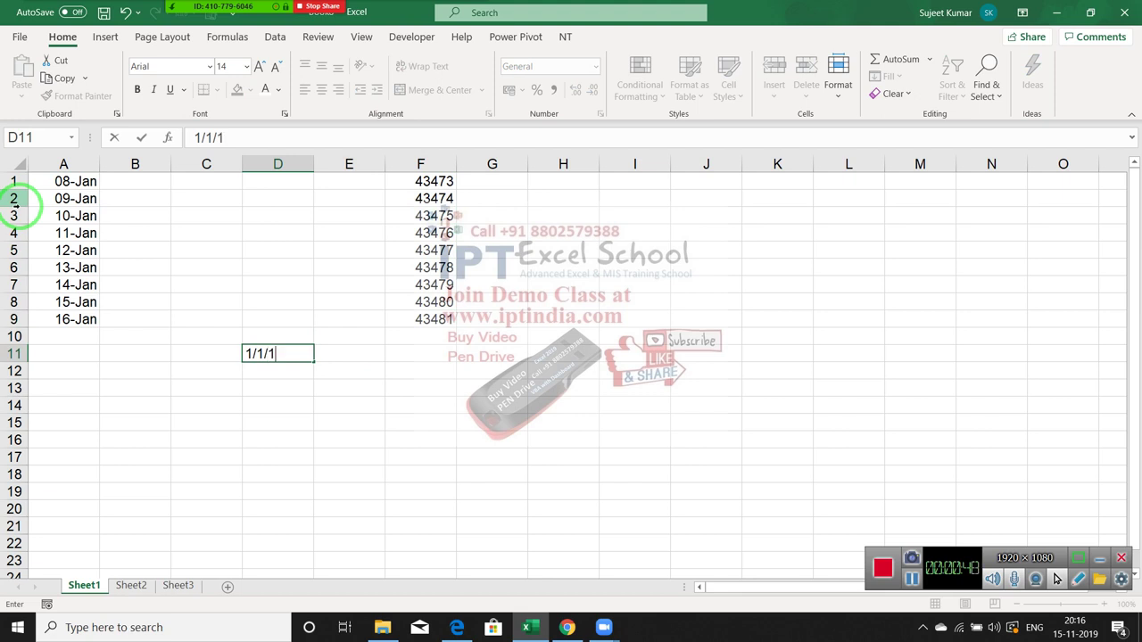
{"action": "type", "text": "900"}
{"action": "key", "text": "Return"}
{"action": "key", "text": "Escape"}
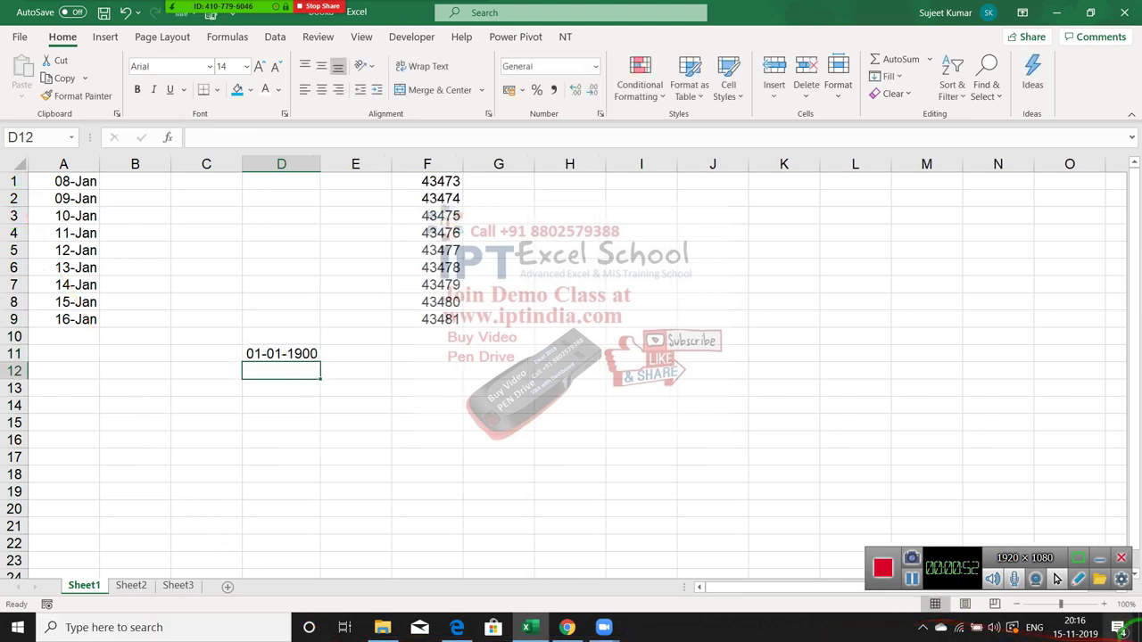
{"action": "left_click", "coordinate": [1082, 629]}
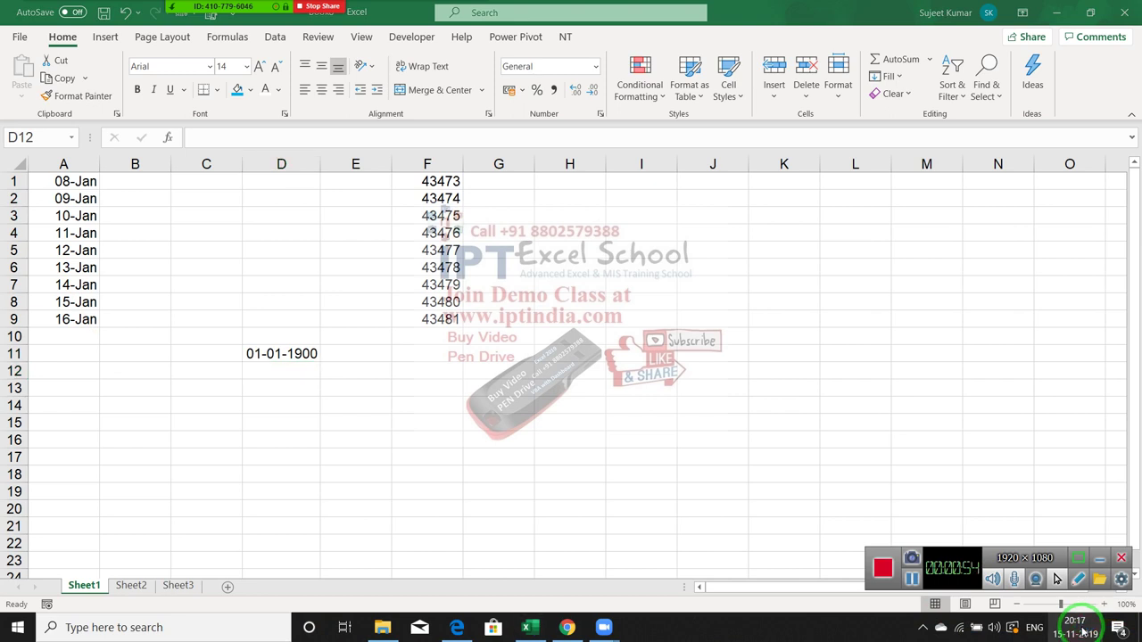
Switch the calendar flyout to the 2010–2019 decade view.
{"action": "left_click_drag", "start_coordinate": [926, 355], "coordinate": [933, 171]}
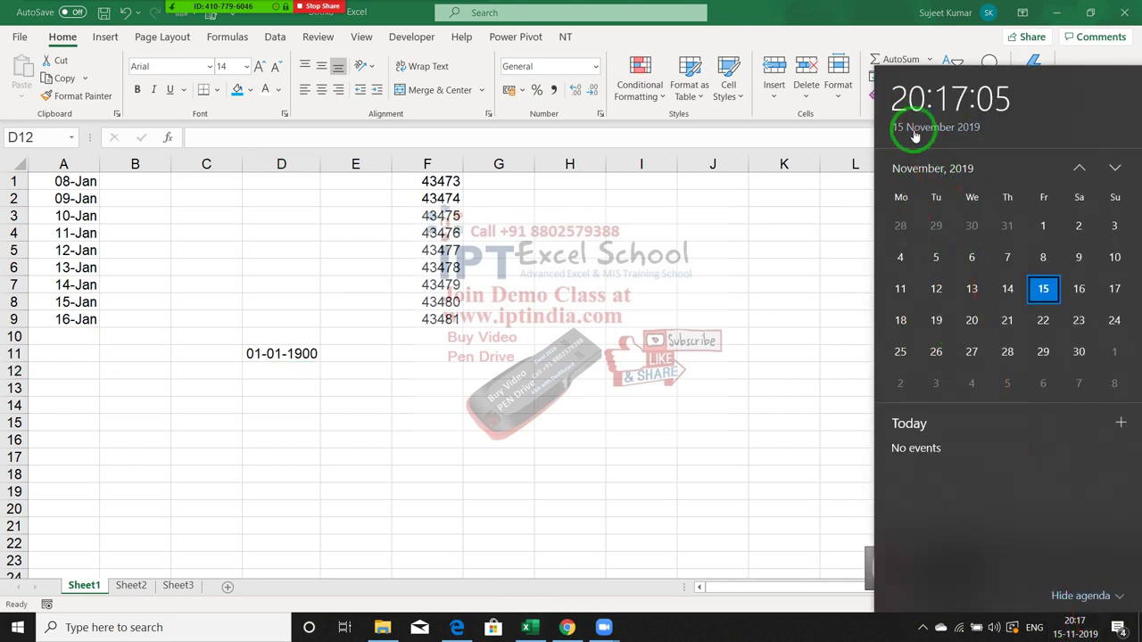
{"action": "left_click", "coordinate": [933, 169]}
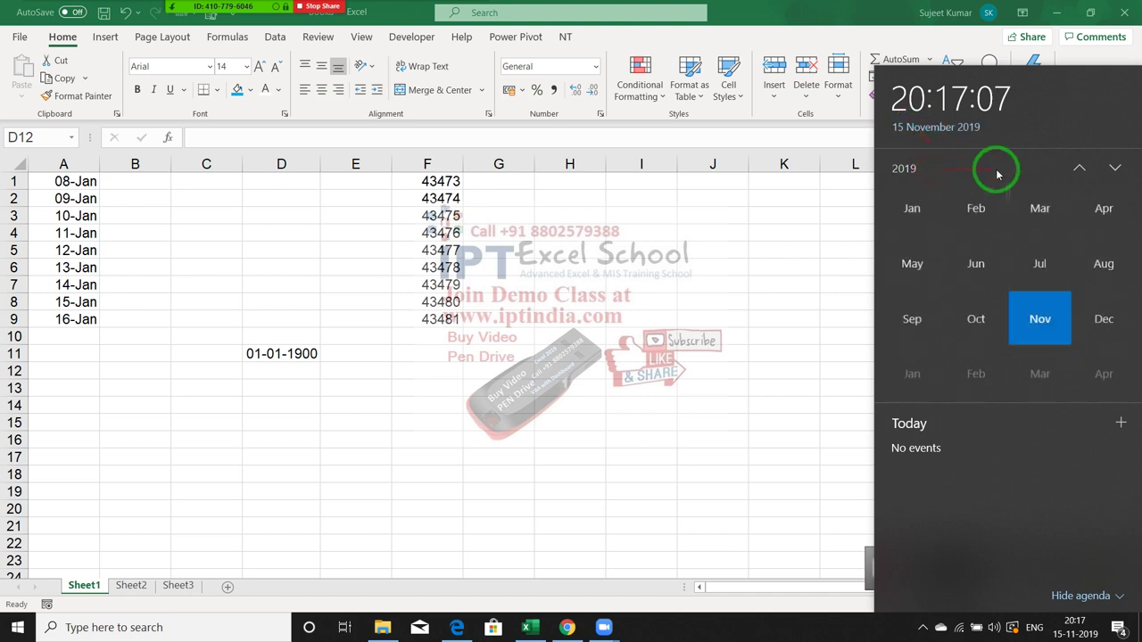
{"action": "left_click", "coordinate": [917, 172]}
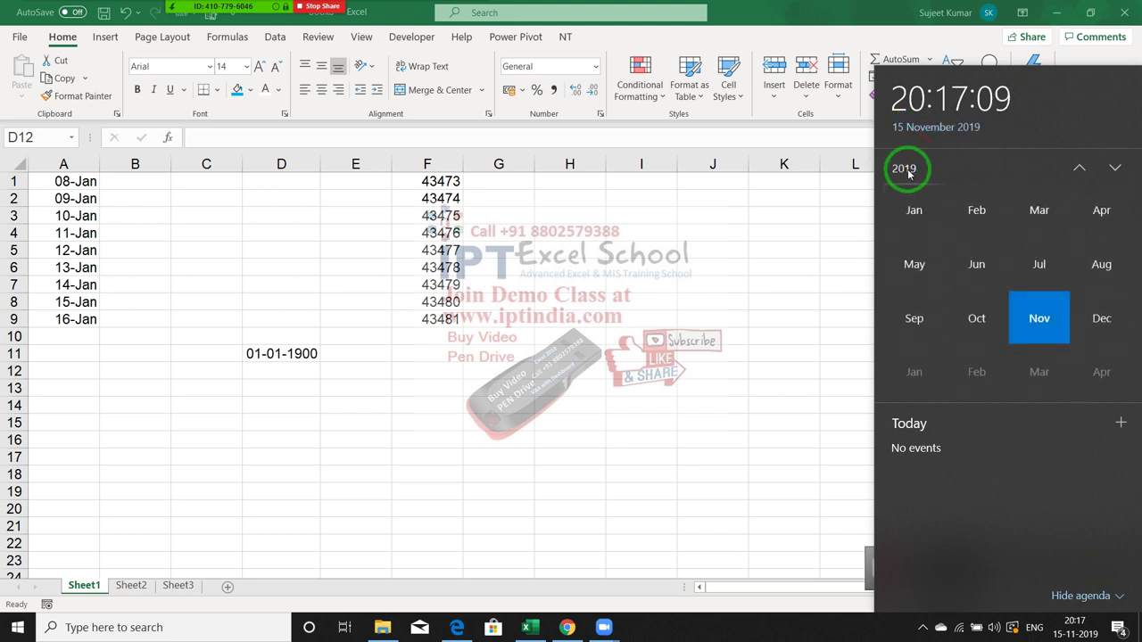
{"action": "left_click", "coordinate": [907, 169]}
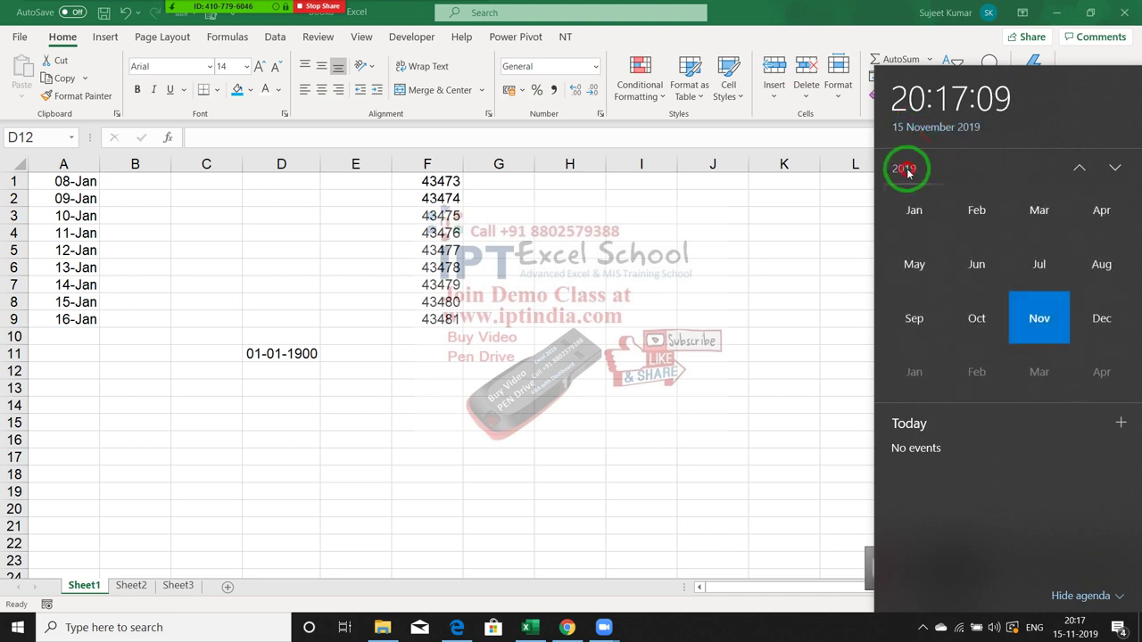
Page back through the decades to 1920–1929, the earliest available.
{"action": "left_click", "coordinate": [1080, 168]}
{"action": "left_click", "coordinate": [1080, 169]}
{"action": "left_click", "coordinate": [1080, 169]}
{"action": "left_click", "coordinate": [1079, 169]}
{"action": "left_click", "coordinate": [1080, 169]}
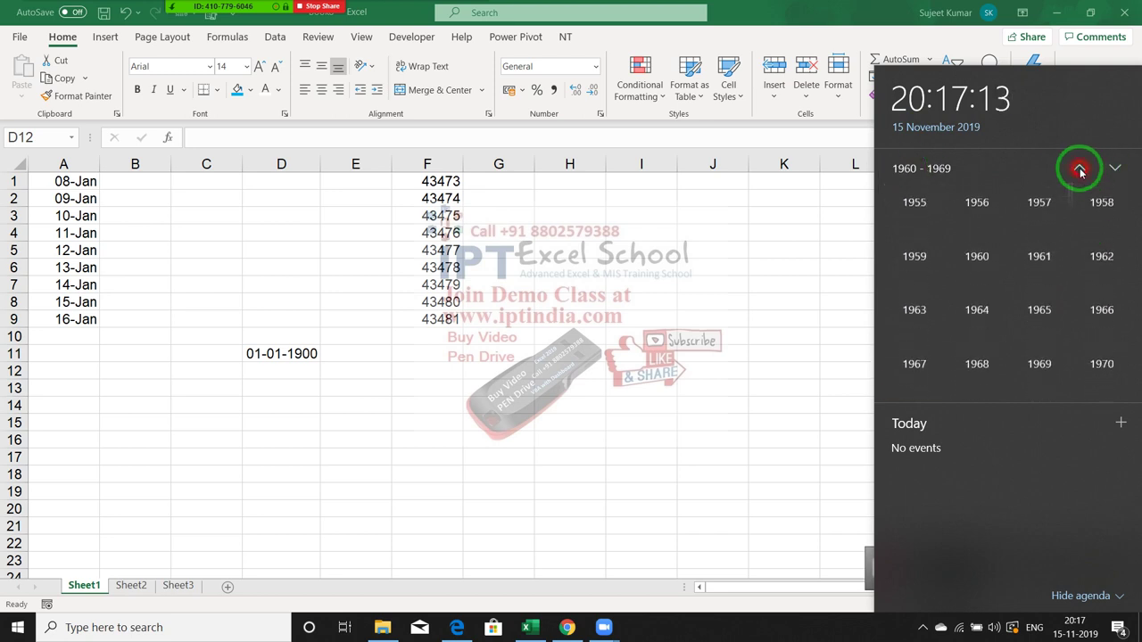
{"action": "left_click", "coordinate": [1079, 168]}
{"action": "left_click", "coordinate": [1080, 168]}
{"action": "left_click", "coordinate": [1080, 169]}
{"action": "left_click", "coordinate": [1080, 169]}
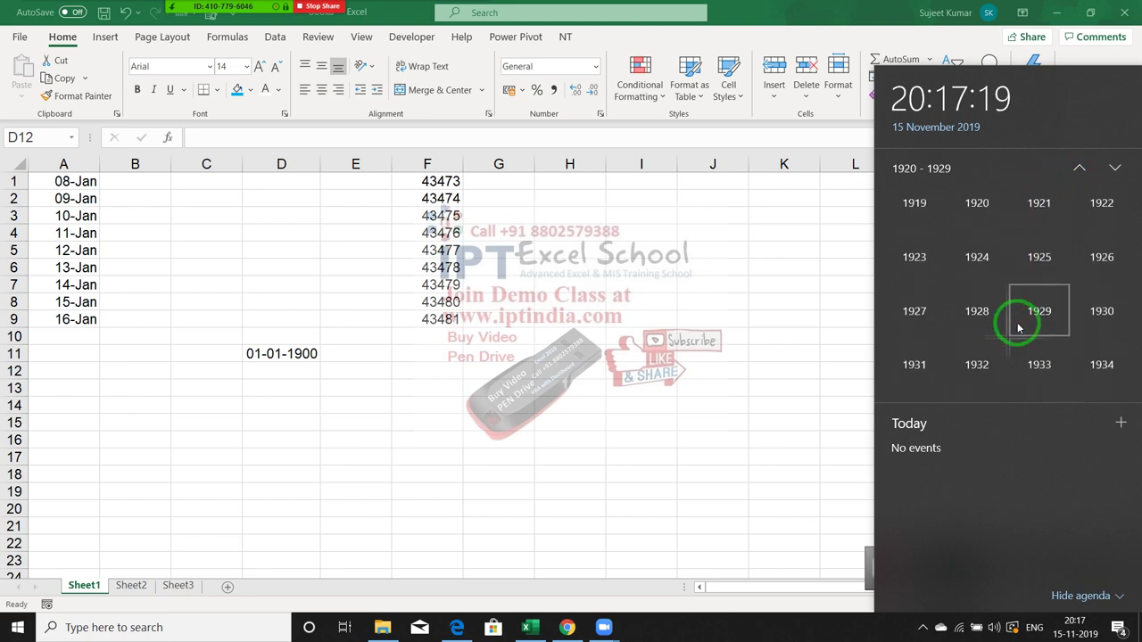
{"action": "left_click", "coordinate": [1077, 176]}
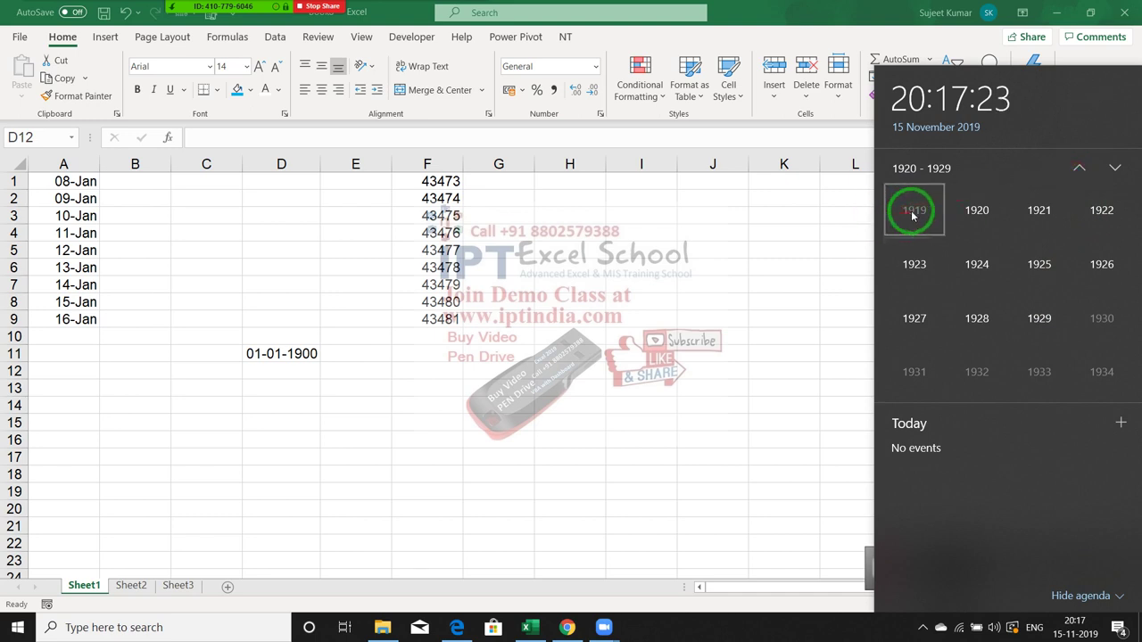
{"action": "left_click", "coordinate": [1079, 172]}
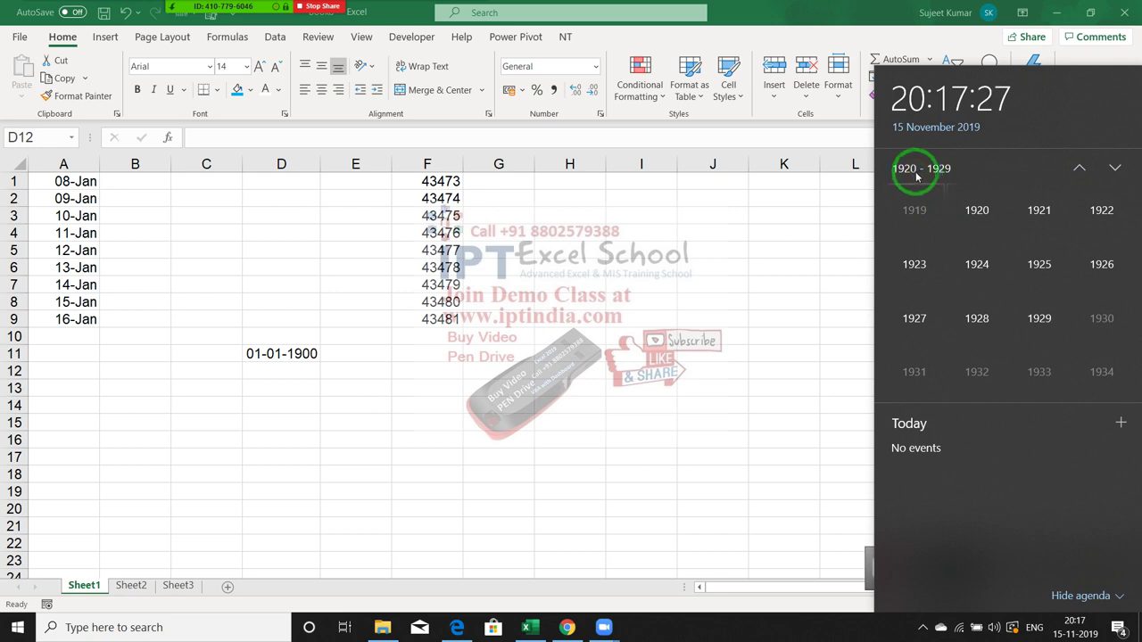
{"action": "left_click_drag", "start_coordinate": [938, 212], "coordinate": [1045, 175]}
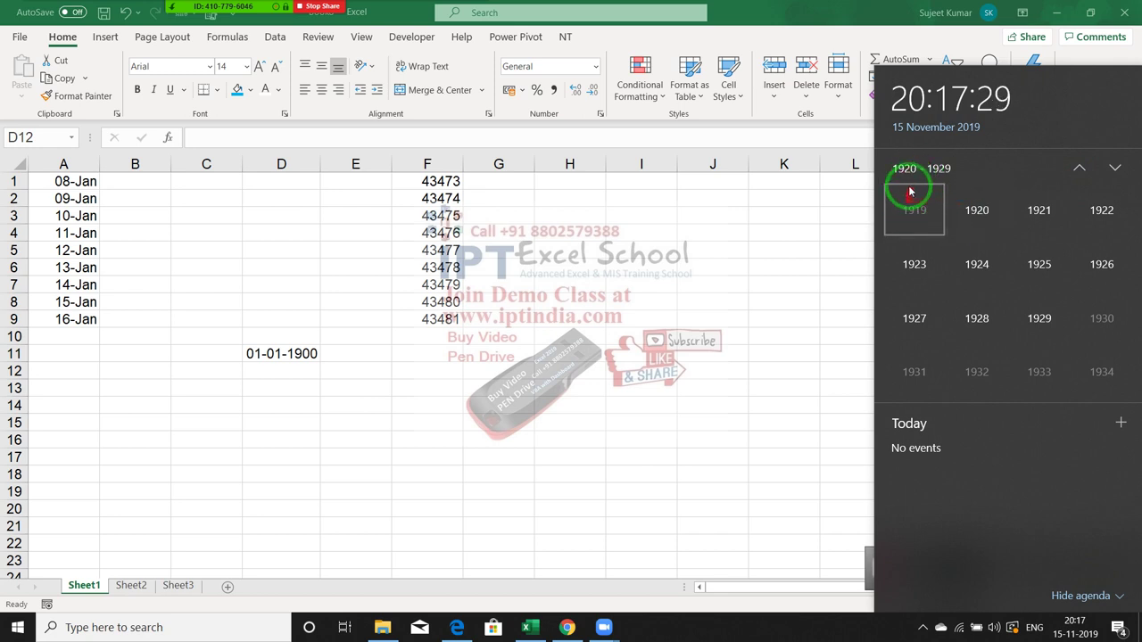
{"action": "left_click", "coordinate": [1114, 170]}
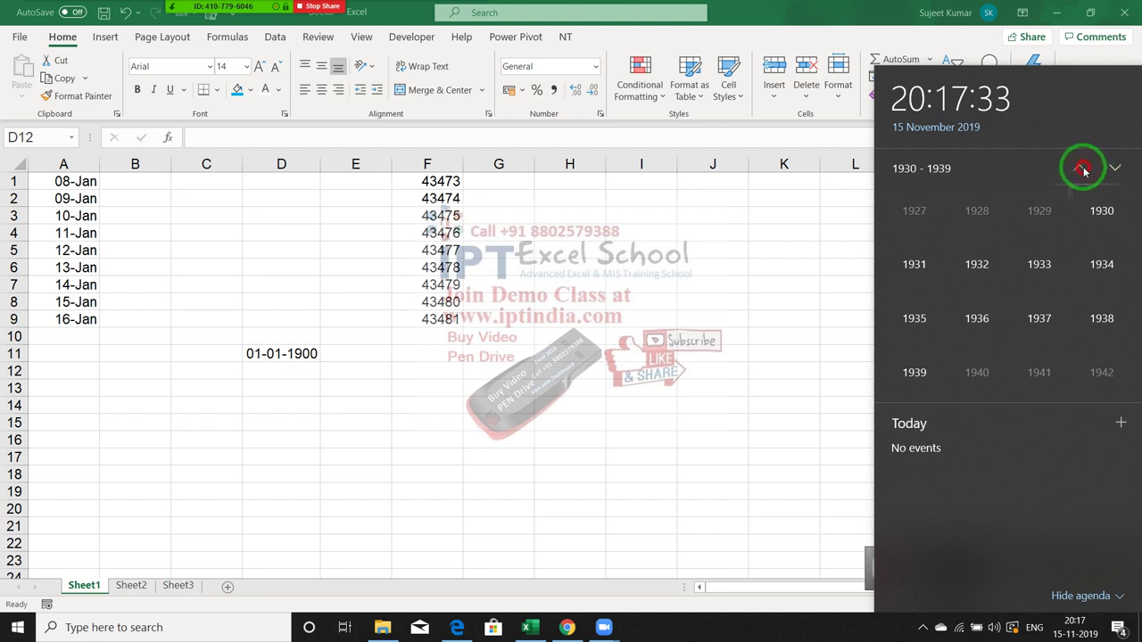
{"action": "left_click", "coordinate": [1081, 170]}
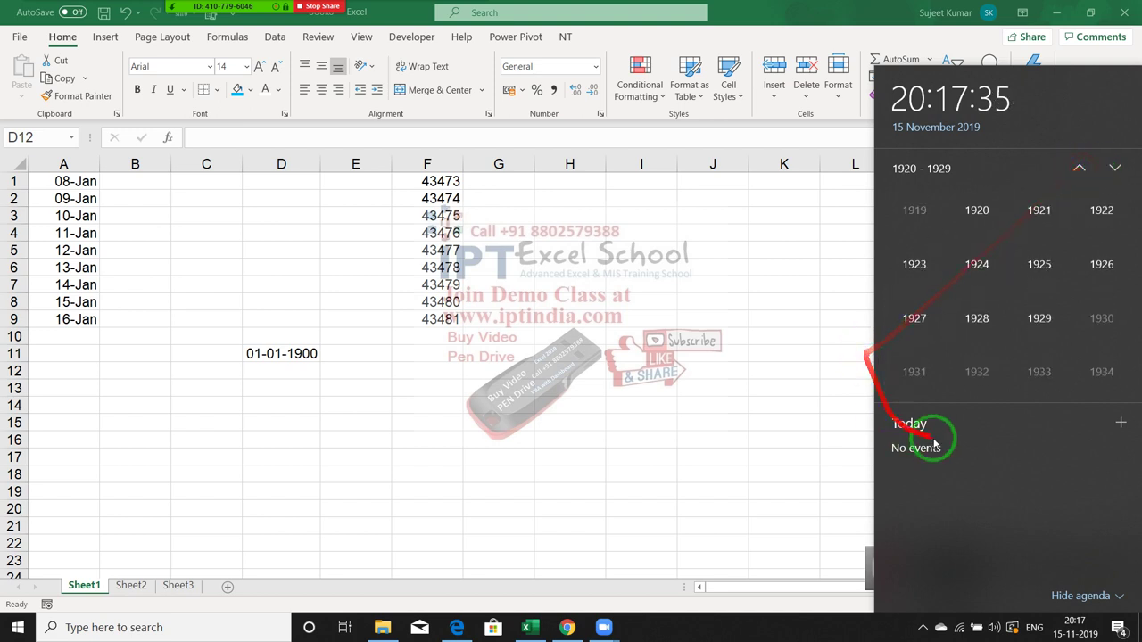
{"action": "left_click", "coordinate": [373, 373]}
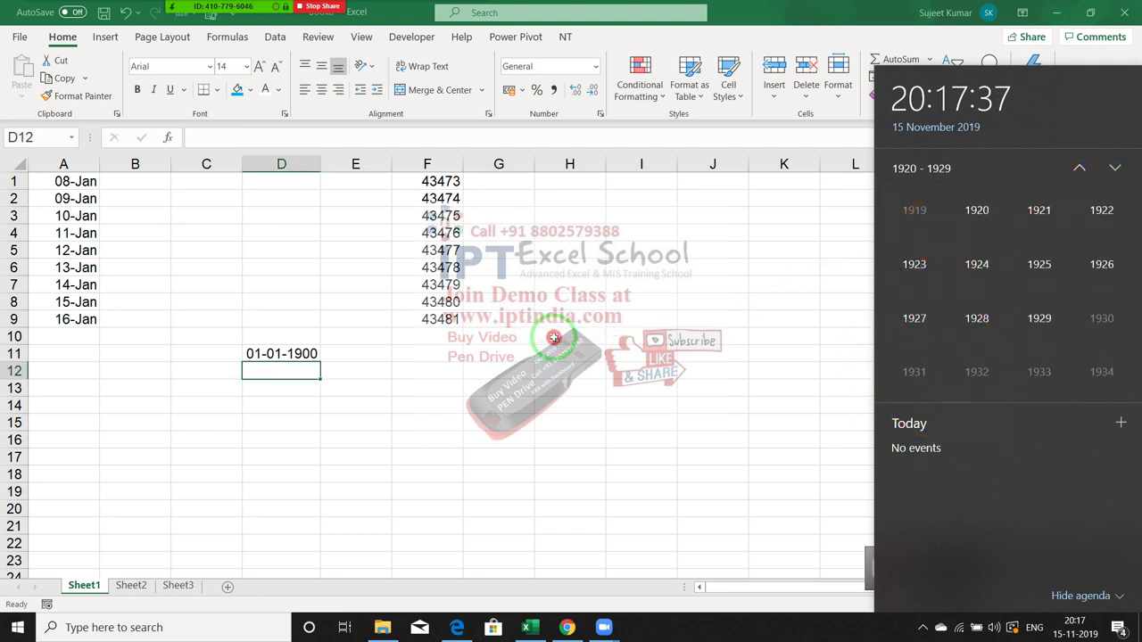
Enter 10-Apr-1987 in D13 and correct its year to 1897.
{"action": "left_click", "coordinate": [300, 354]}
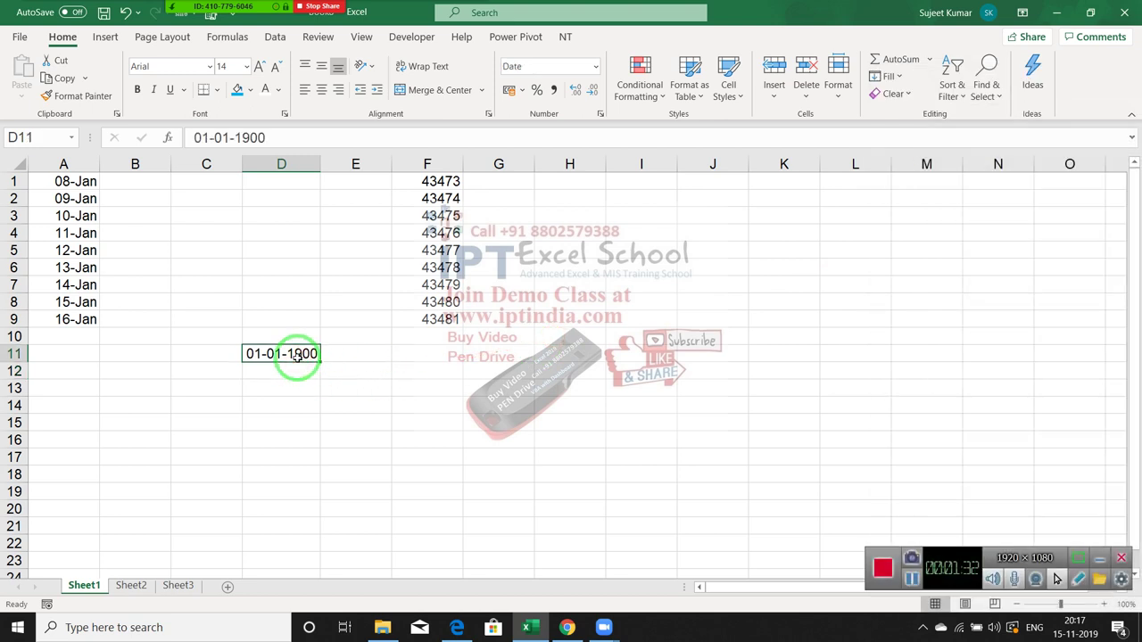
{"action": "key", "text": "Down"}
{"action": "key", "text": "Down"}
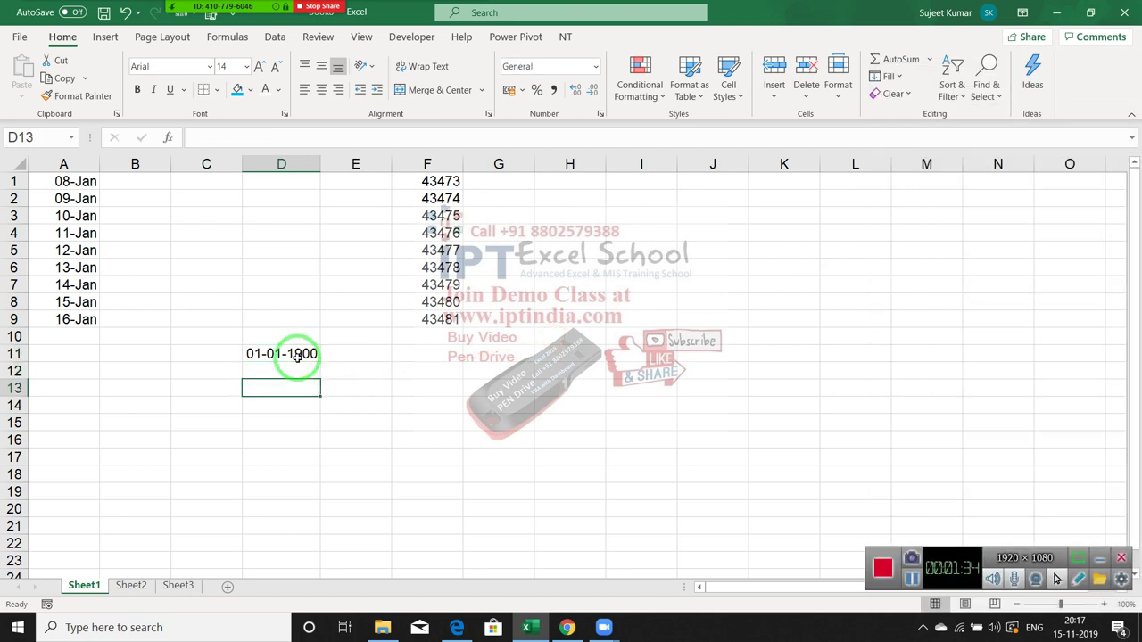
{"action": "type", "text": "10-"}
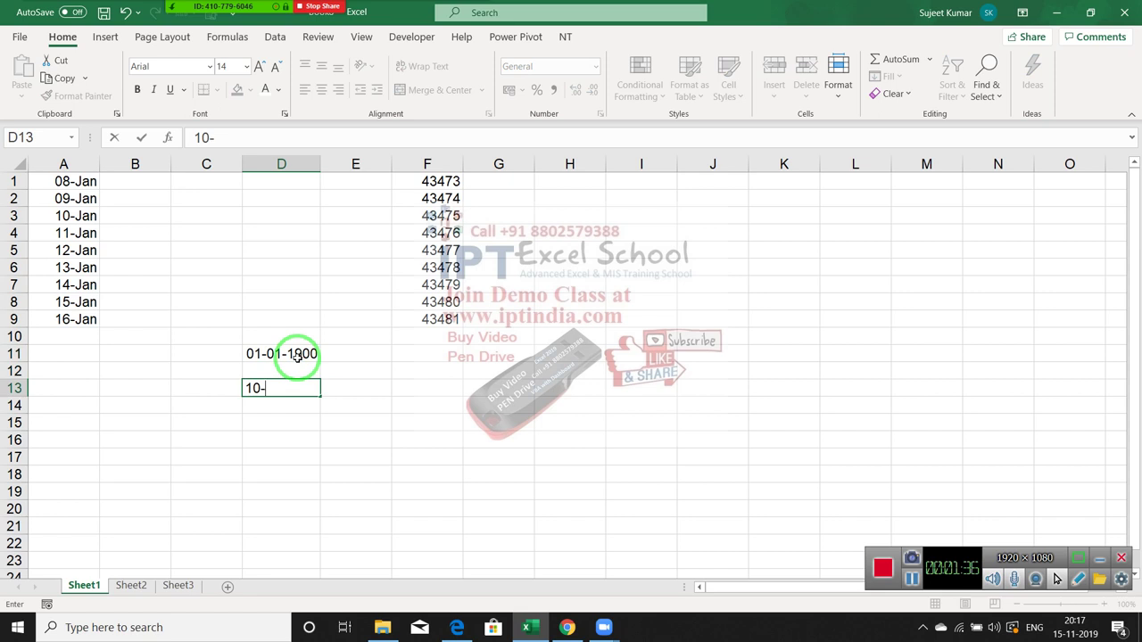
{"action": "type", "text": "Apr-"}
{"action": "type", "text": "1987"}
{"action": "key", "text": "Return"}
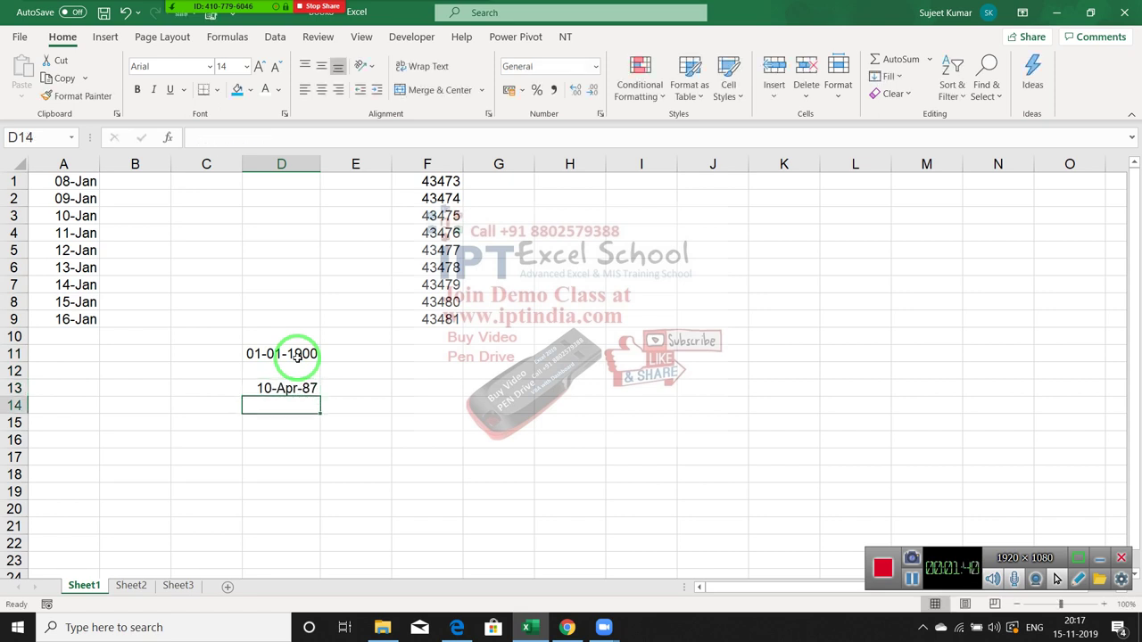
{"action": "key", "text": "Up"}
{"action": "left_click_drag", "start_coordinate": [294, 364], "coordinate": [126, 330]}
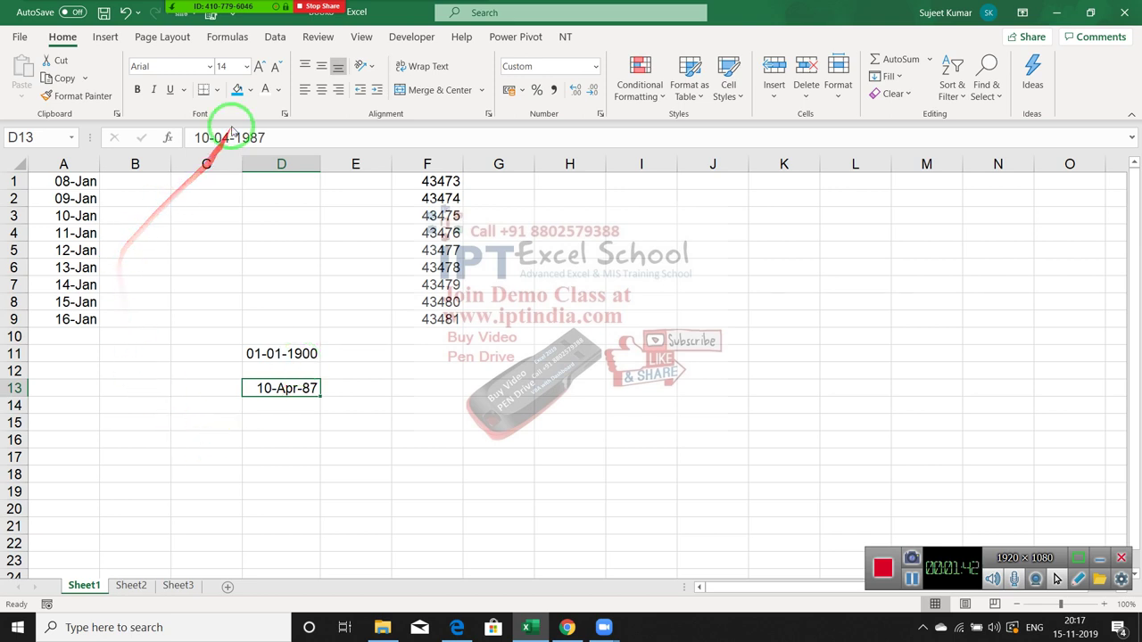
{"action": "left_click", "coordinate": [241, 136]}
{"action": "key", "text": "Delete"}
{"action": "type", "text": "8"}
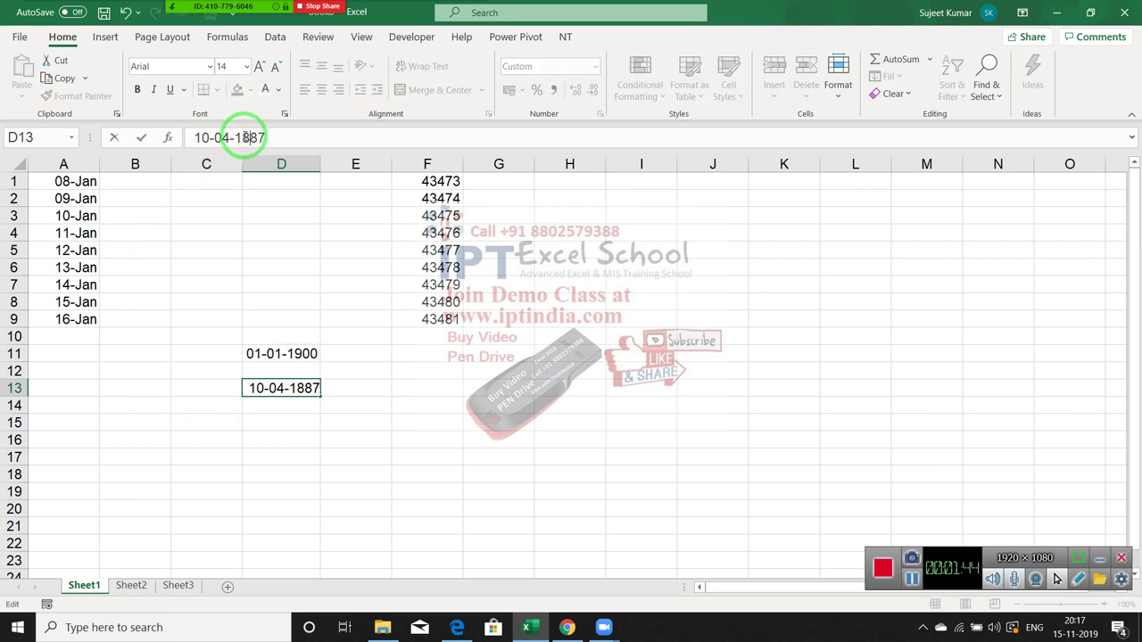
{"action": "key", "text": "Delete"}
{"action": "type", "text": "9"}
{"action": "key", "text": "Return"}
Enter =D13+30 in D14, which returns #VALUE! for the pre-1900 date.
{"action": "type", "text": "1"}
{"action": "key", "text": "Up"}
{"action": "key", "text": "Down"}
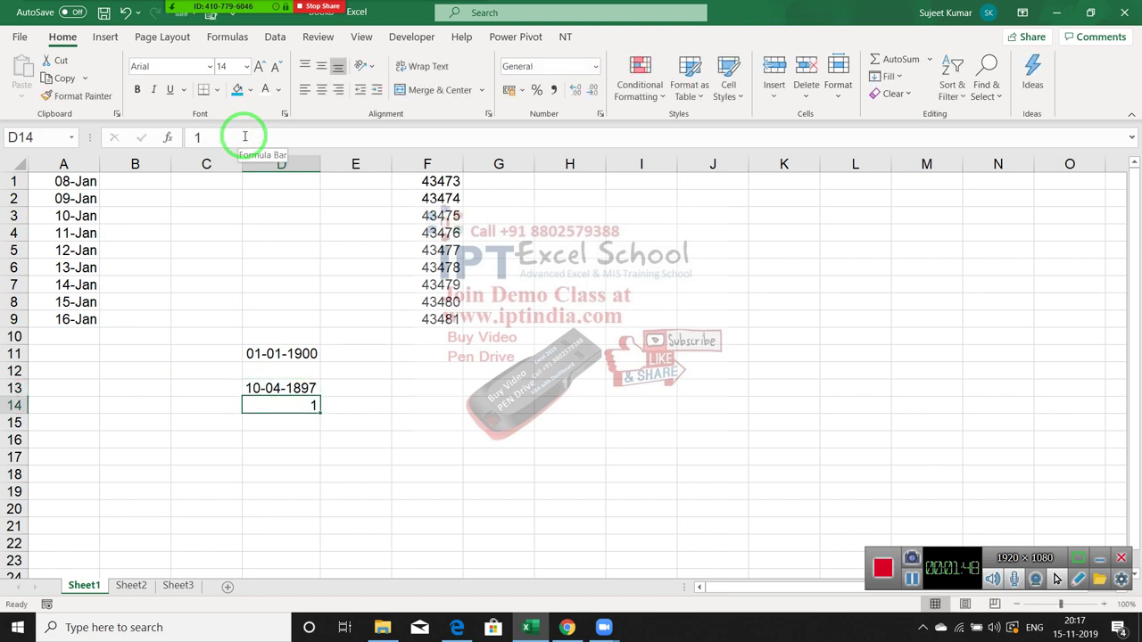
{"action": "key", "text": "Delete"}
{"action": "key", "text": "Up"}
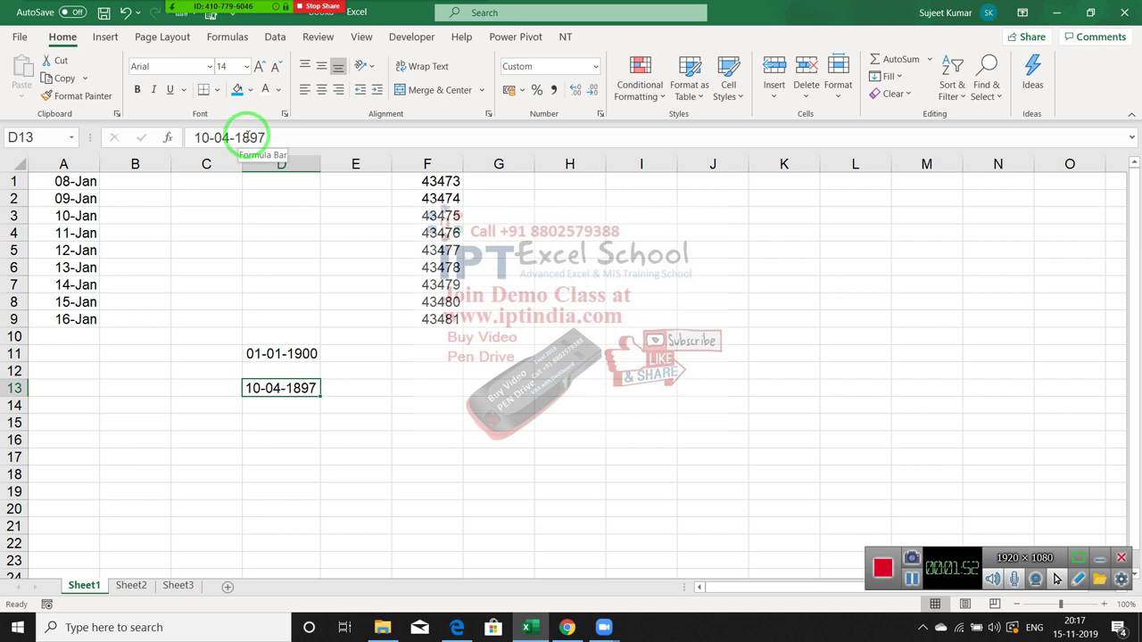
{"action": "key", "text": "Down"}
{"action": "type", "text": "="}
{"action": "key", "text": "Up"}
{"action": "type", "text": "+"}
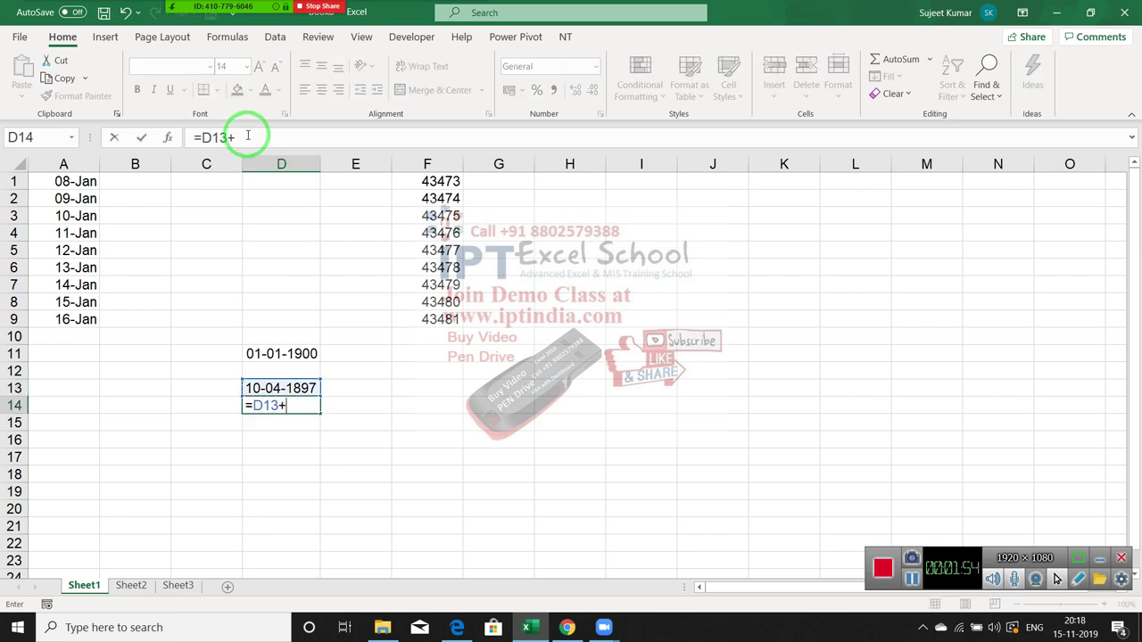
{"action": "type", "text": "30"}
{"action": "key", "text": "Return"}
{"action": "key", "text": "Up"}
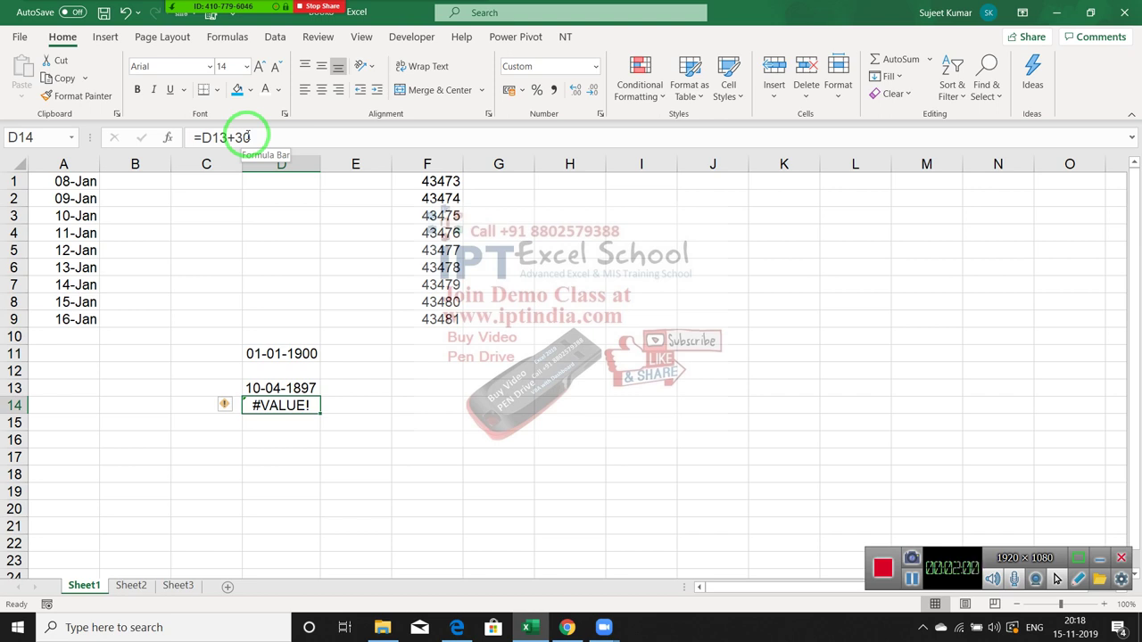
{"action": "key", "text": "Up"}
{"action": "key", "text": "Up"}
{"action": "key", "text": "Up"}
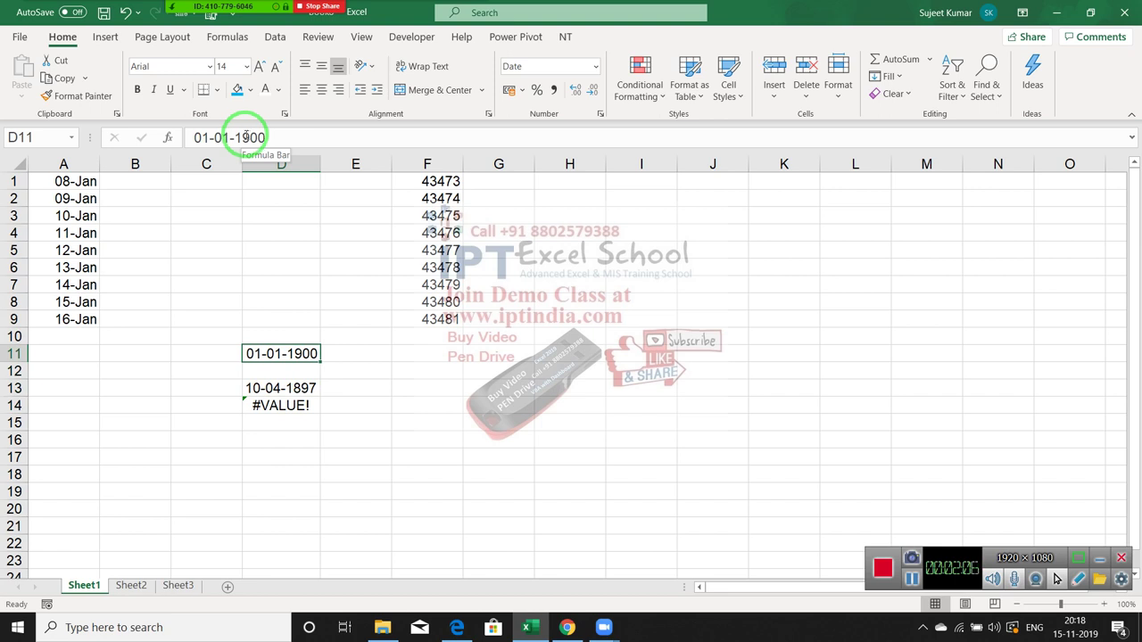
Format D11 as General so 01-01-1900 shows as serial 1.
{"action": "left_click", "coordinate": [594, 68]}
{"action": "left_click", "coordinate": [578, 92]}
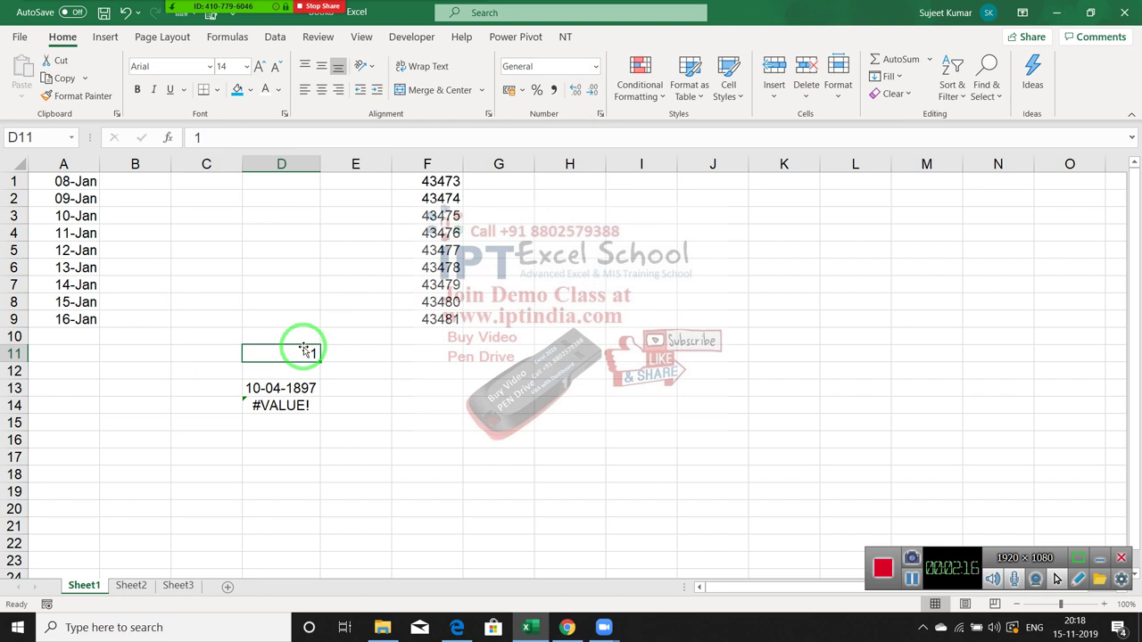
{"action": "left_click", "coordinate": [446, 181]}
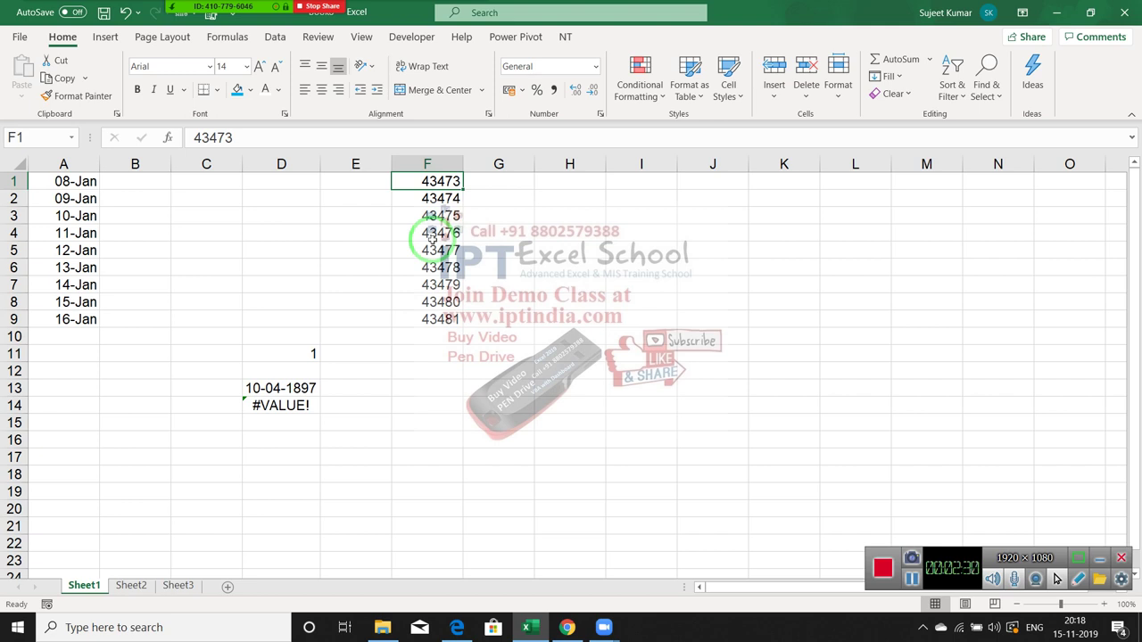
Insert today's date 15-11-2019 in H2 and format it General, showing 43784.
{"action": "key", "text": "Down"}
{"action": "key", "text": "Right"}
{"action": "key", "text": "Right"}
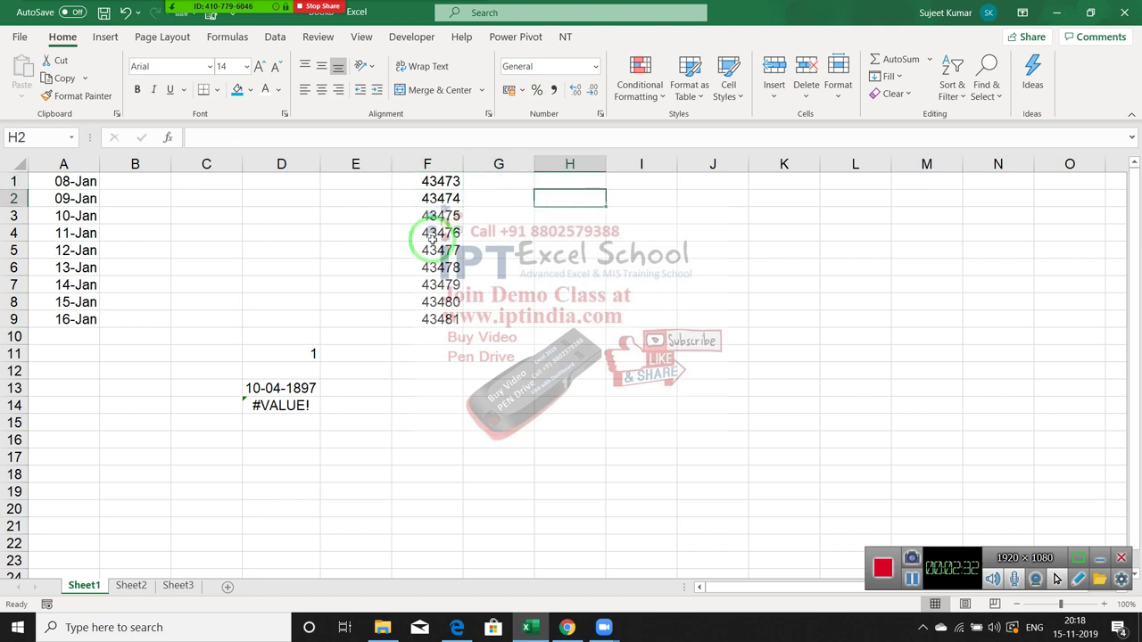
{"action": "key", "text": "ctrl+semicolon"}
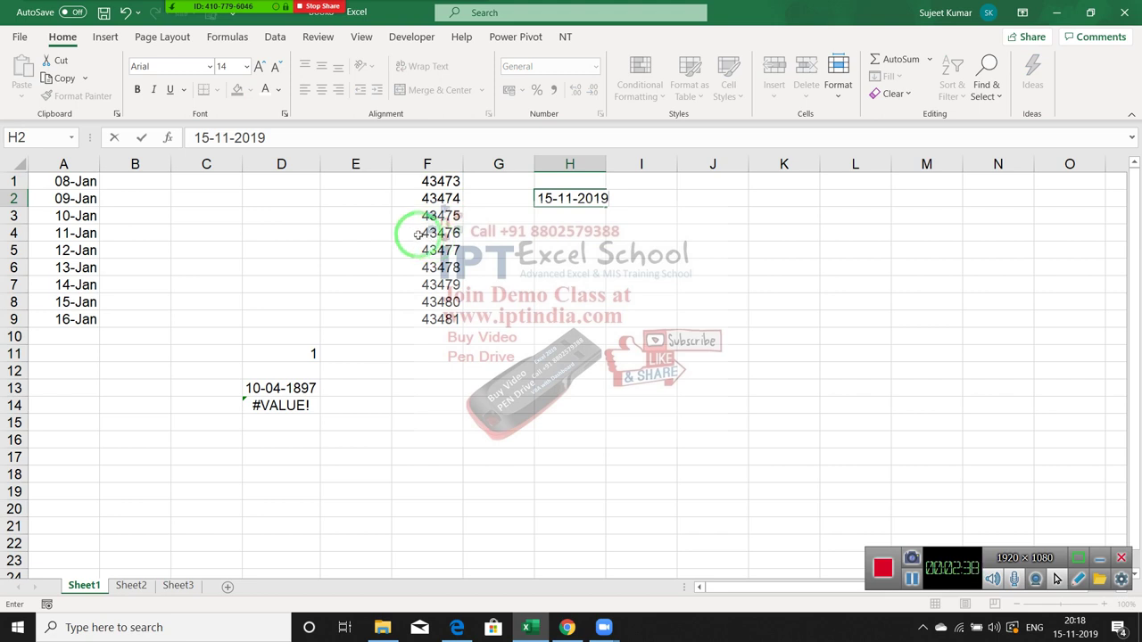
{"action": "key", "text": "Return"}
{"action": "key", "text": "Up"}
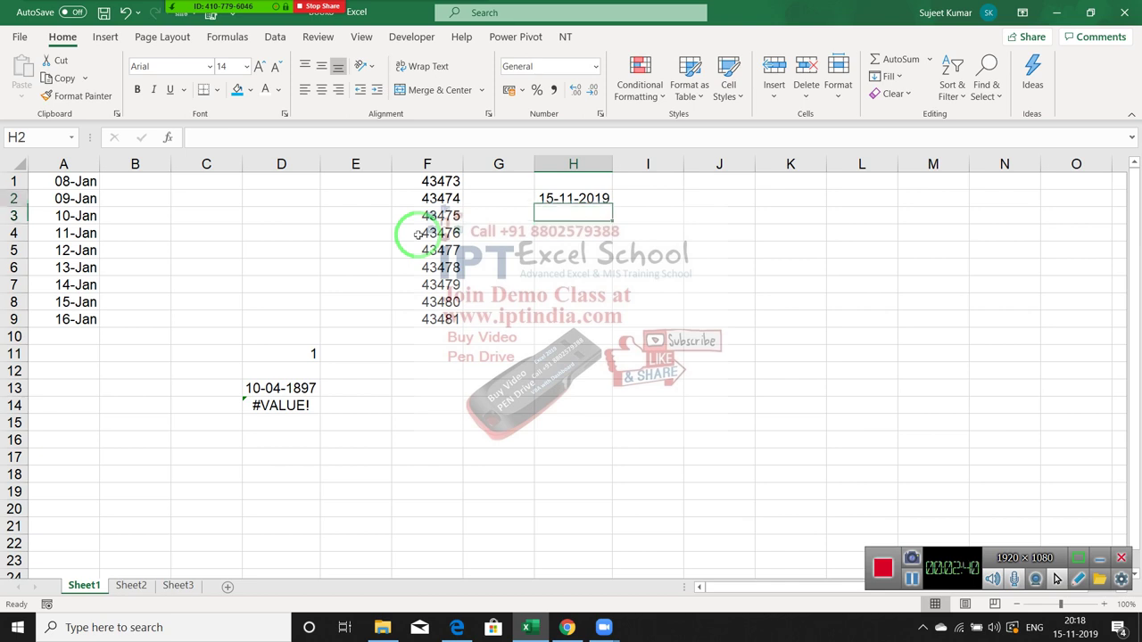
{"action": "left_click", "coordinate": [595, 67]}
{"action": "left_click", "coordinate": [581, 98]}
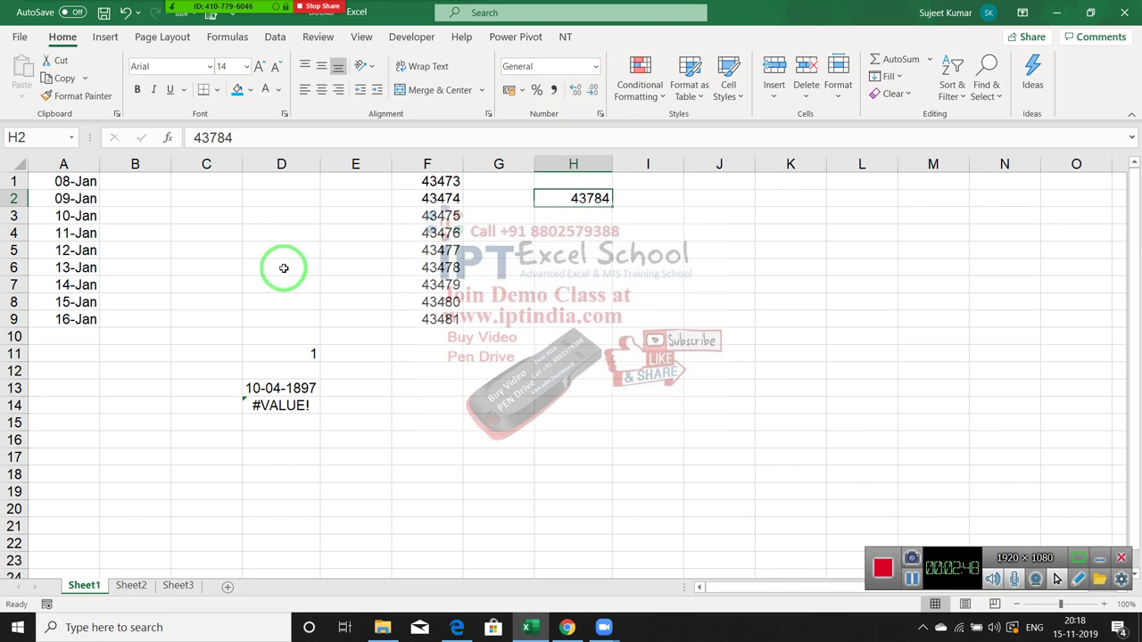
Apply the Long Date format to D11.
{"action": "left_click", "coordinate": [288, 354]}
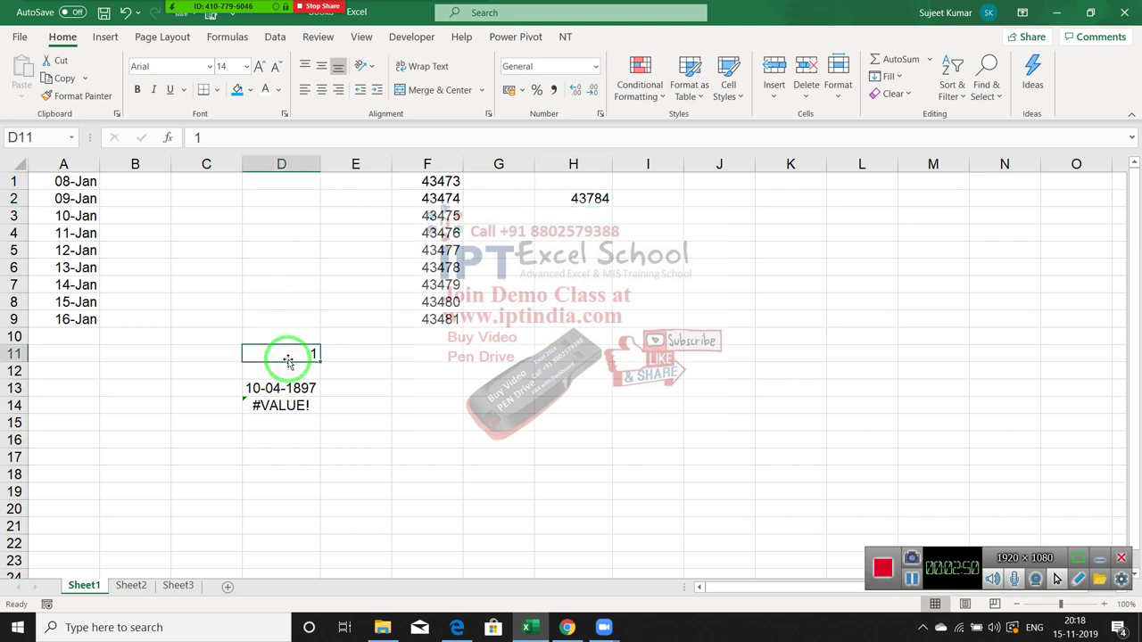
{"action": "left_click", "coordinate": [593, 66]}
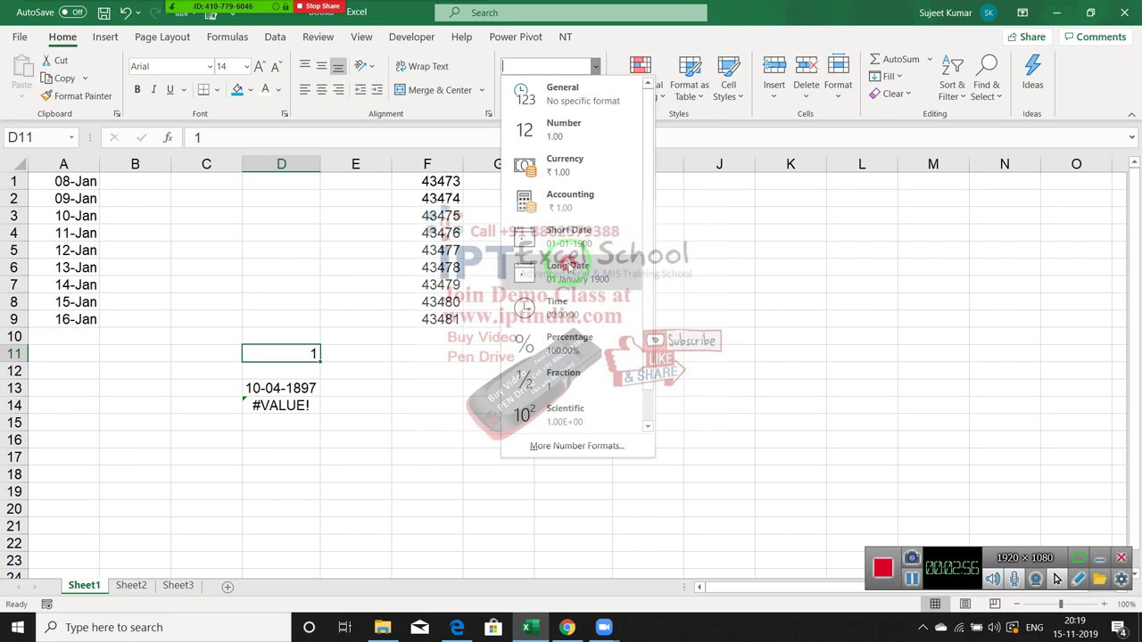
{"action": "left_click", "coordinate": [569, 269]}
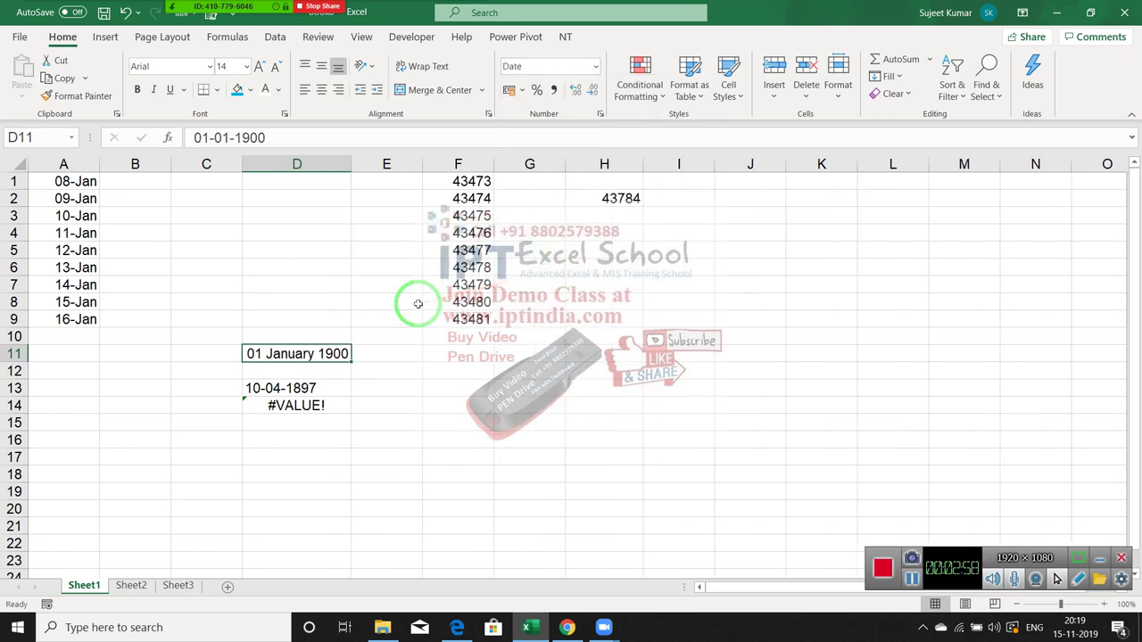
Enter 1 and then serial 32 in D11, giving 01 February 1900.
{"action": "type", "text": "1"}
{"action": "key", "text": "Return"}
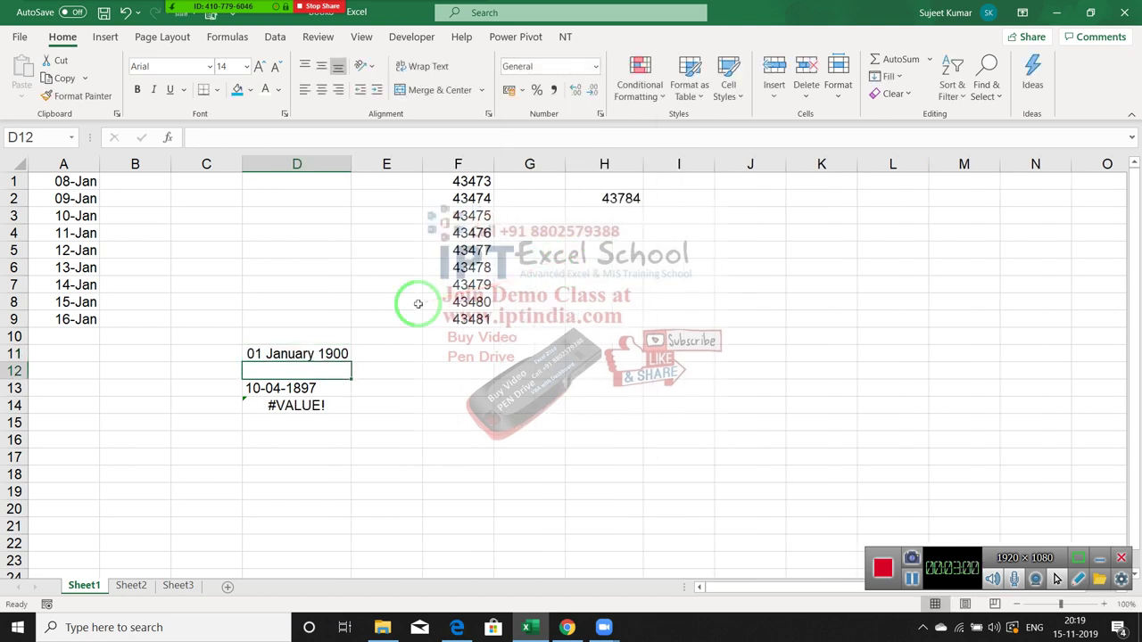
{"action": "key", "text": "Up"}
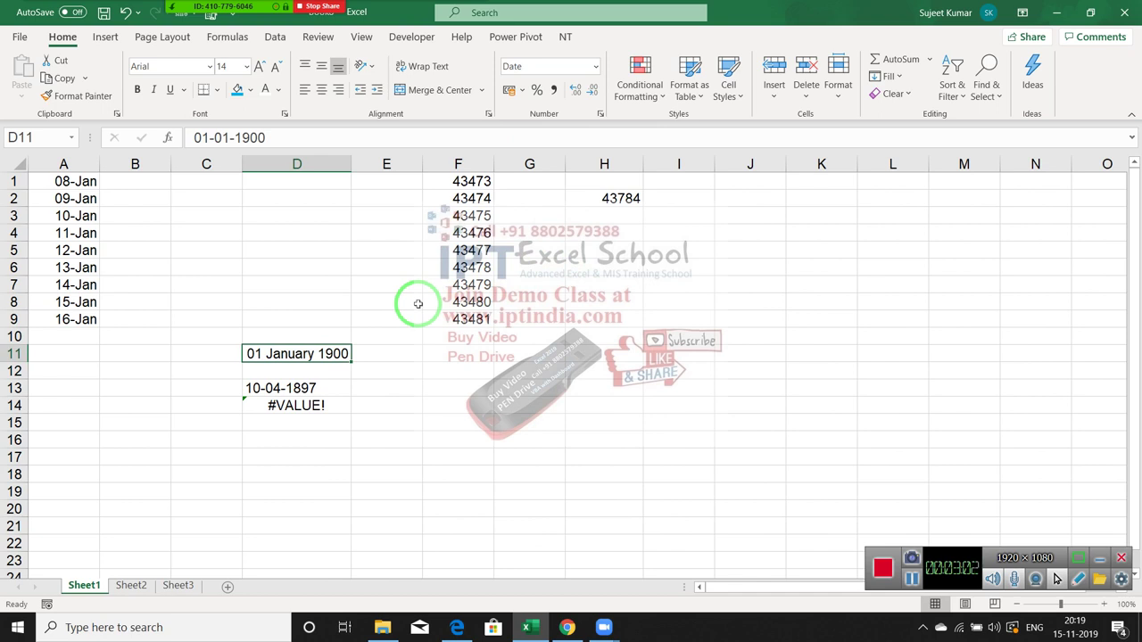
{"action": "type", "text": "32"}
{"action": "key", "text": "Return"}
{"action": "key", "text": "Up"}
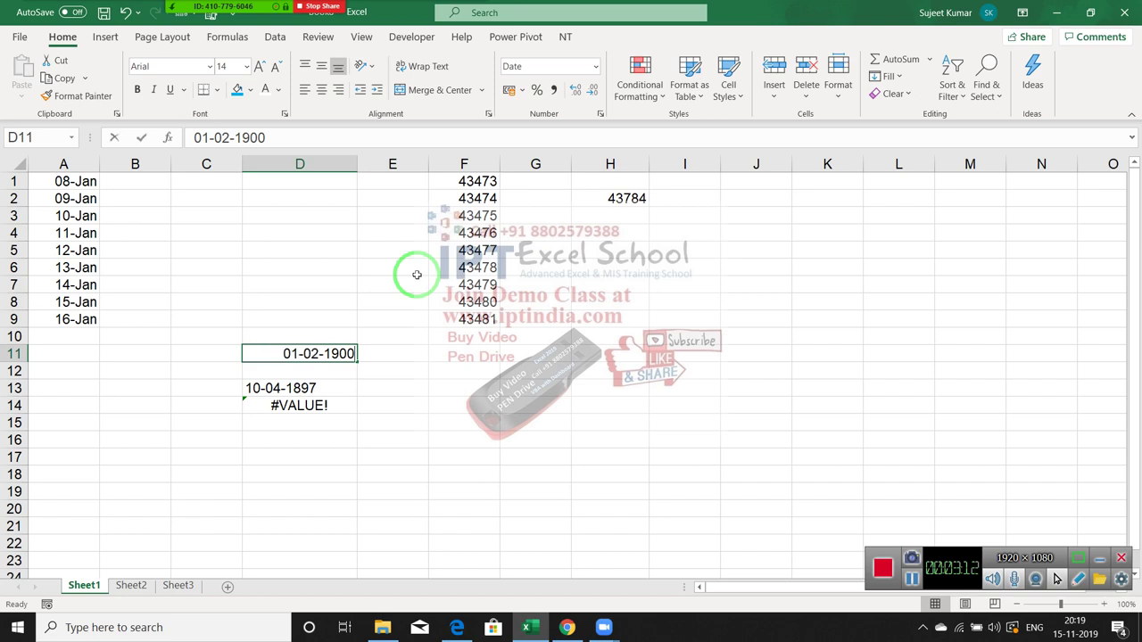
Enter 367 in D11 (01 January 1901), then 43784 (15 November 2019).
{"action": "type", "text": "367"}
{"action": "key", "text": "Return"}
{"action": "key", "text": "Up"}
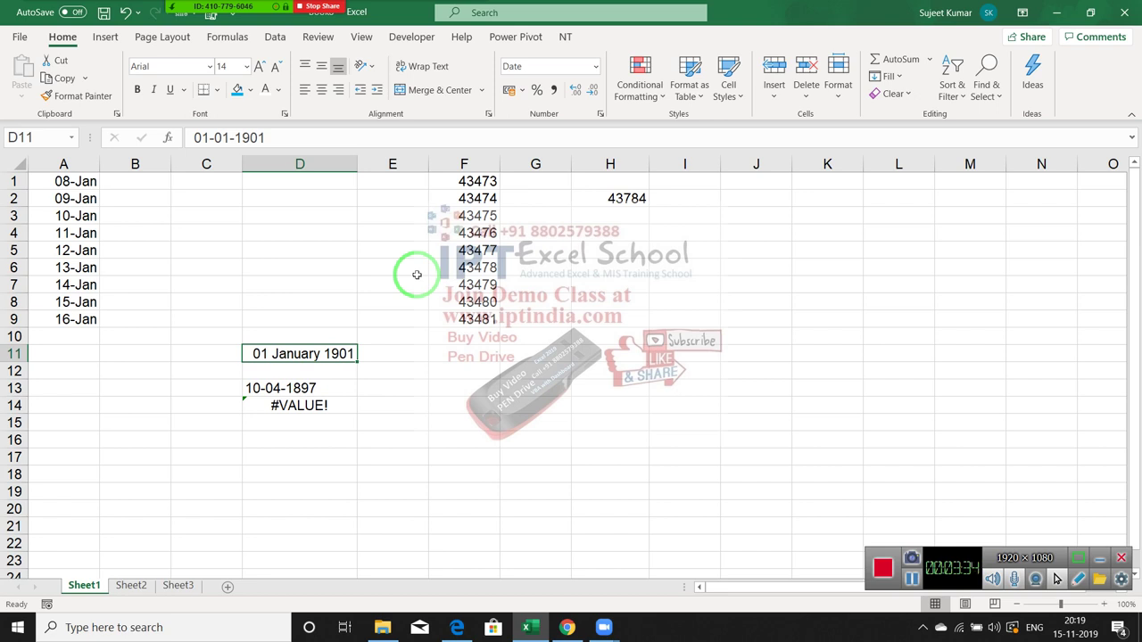
{"action": "type", "text": "4"}
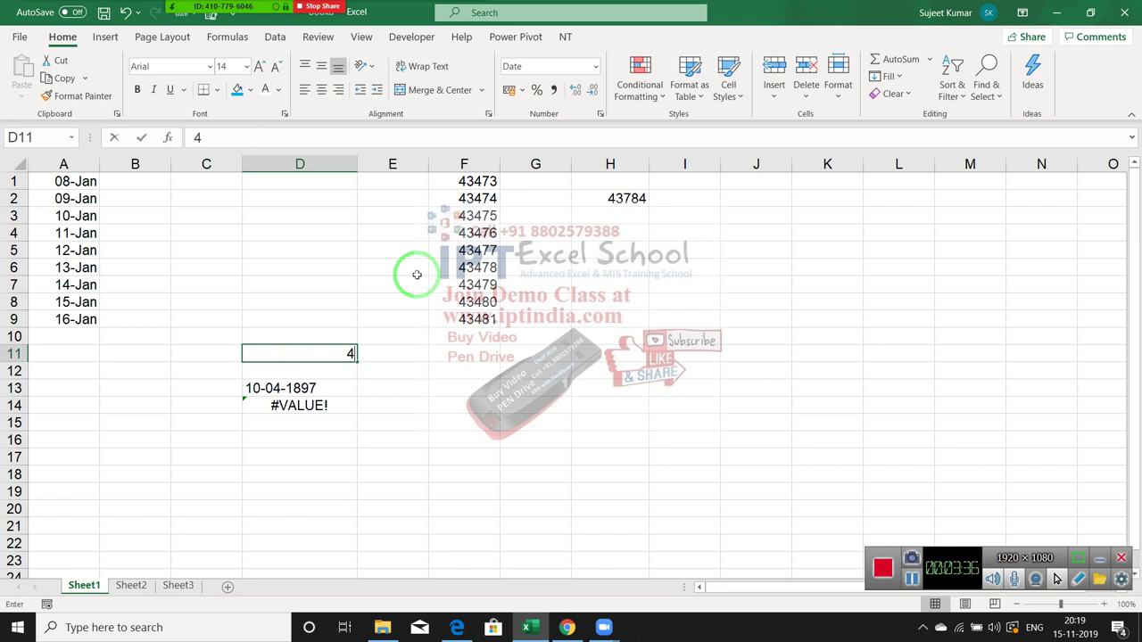
{"action": "type", "text": "3784"}
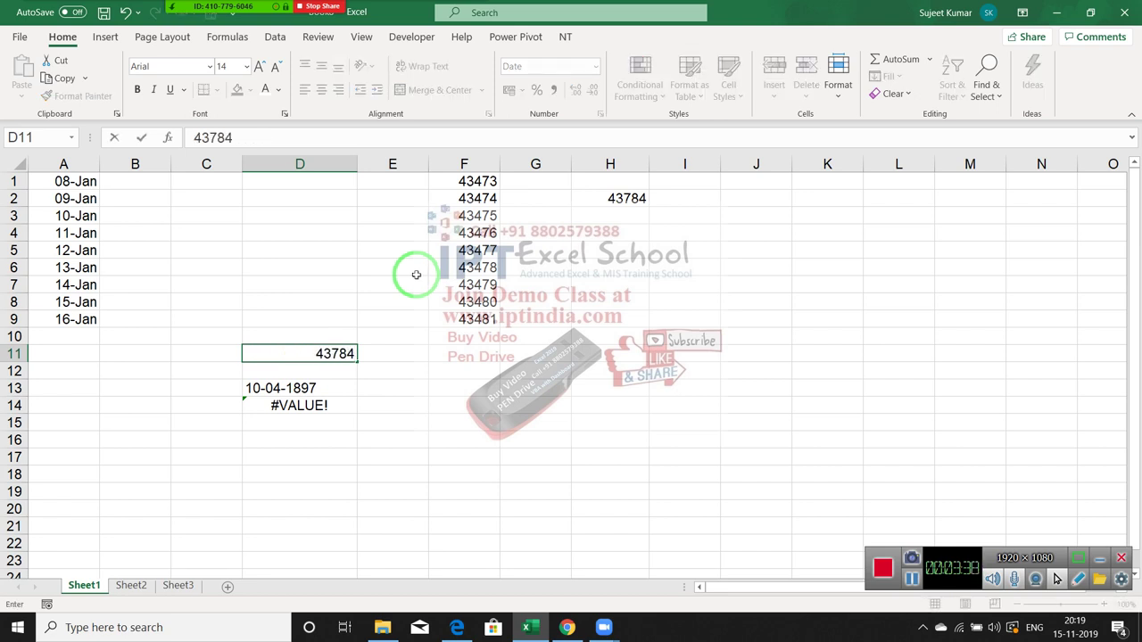
{"action": "key", "text": "Return"}
{"action": "key", "text": "Up"}
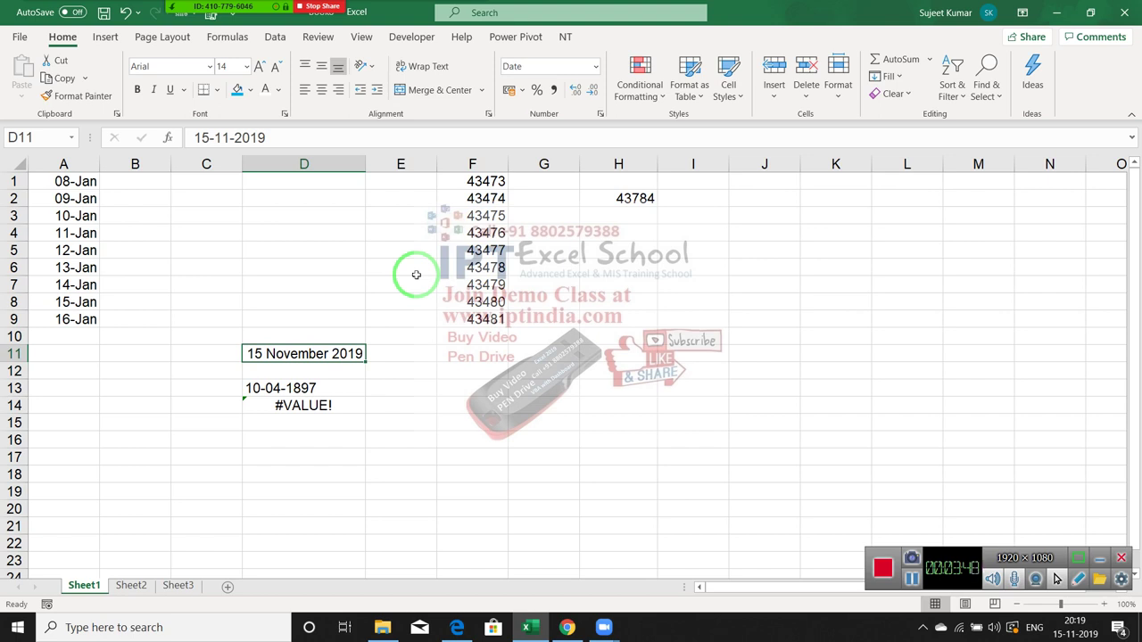
Select the serial numbers F1:F9, then return to F1.
{"action": "key", "text": "Right"}
{"action": "key", "text": "Right"}
{"action": "key", "text": "Up"}
{"action": "key", "text": "Up"}
{"action": "key", "text": "ctrl+shift+Up"}
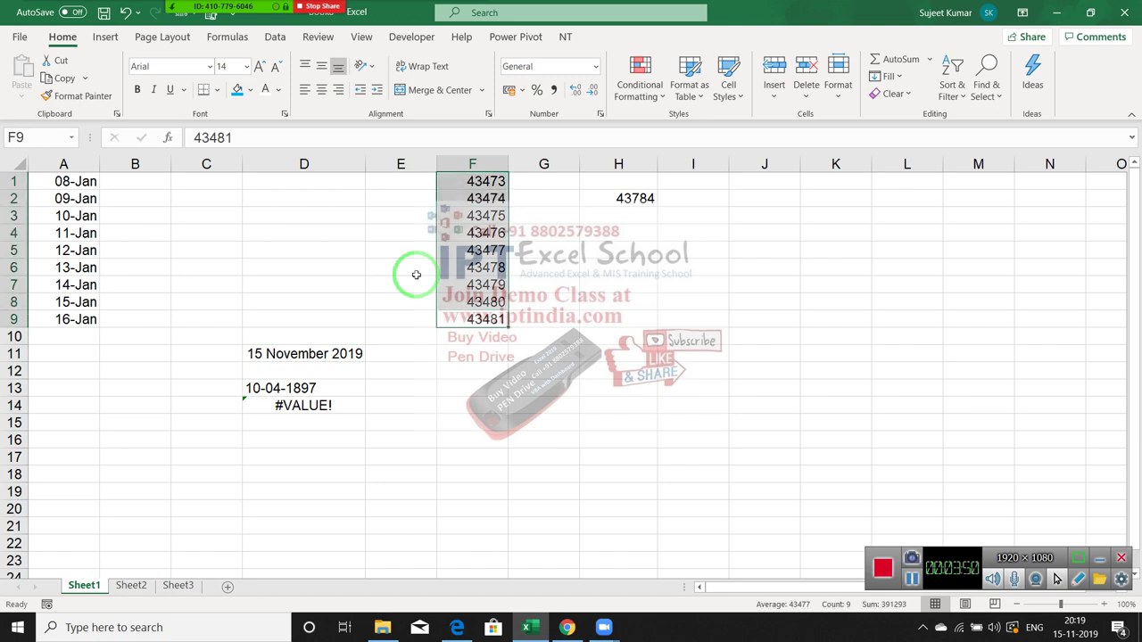
{"action": "key", "text": "ctrl+Up"}
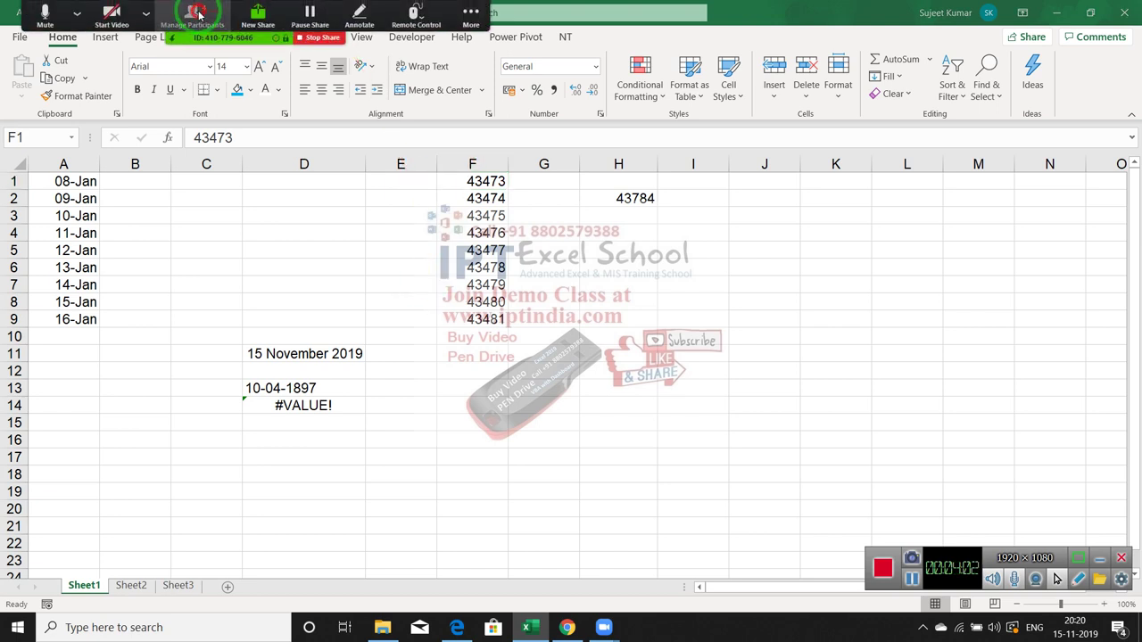
Mute all meeting participants in Zoom and close the participants list.
{"action": "left_click", "coordinate": [192, 15]}
{"action": "left_click", "coordinate": [569, 378]}
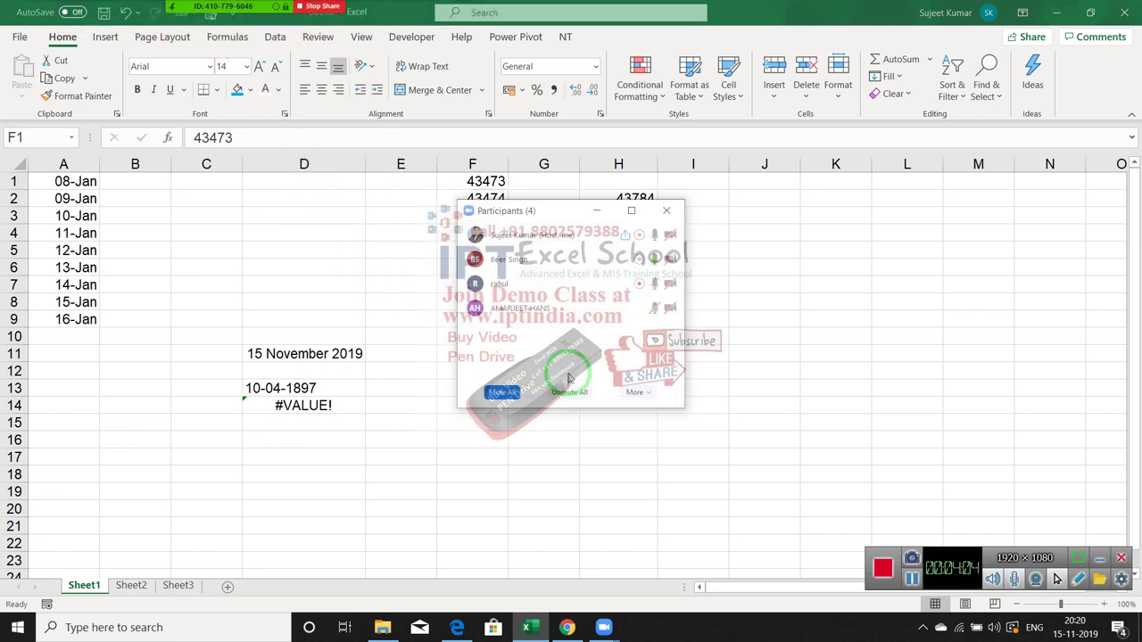
{"action": "mouse_move", "coordinate": [629, 320]}
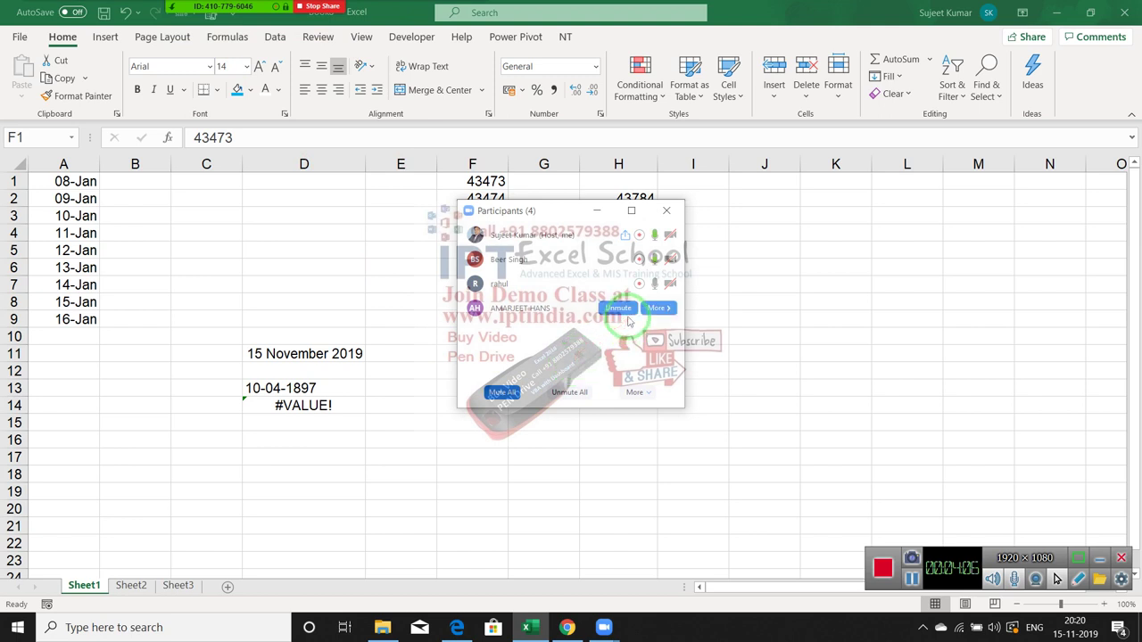
{"action": "left_click", "coordinate": [501, 393]}
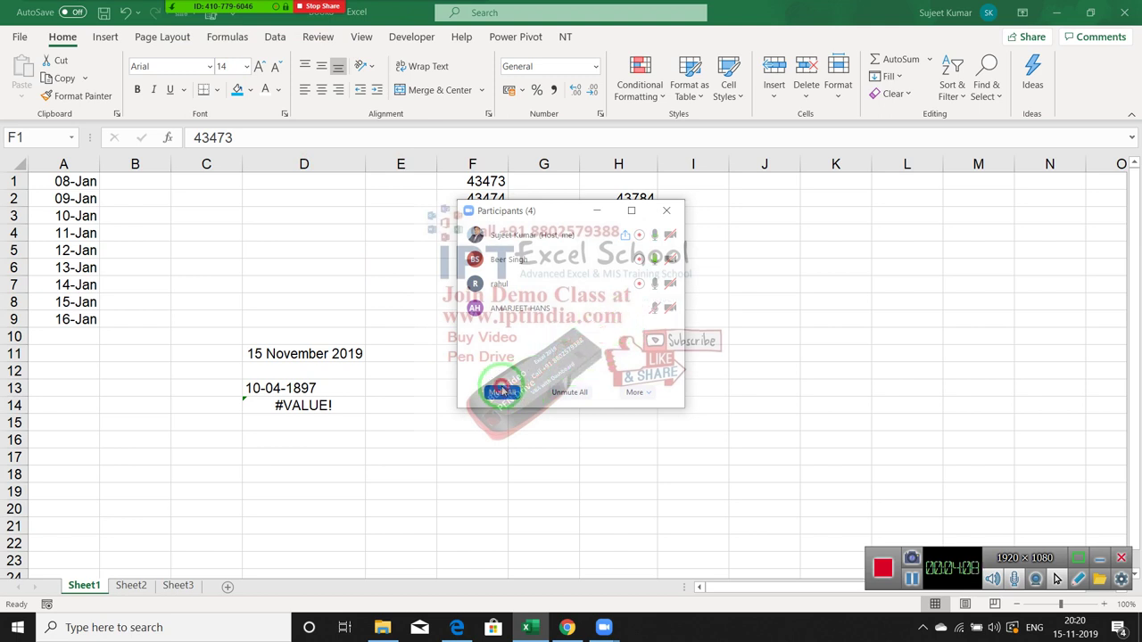
{"action": "left_click", "coordinate": [669, 219]}
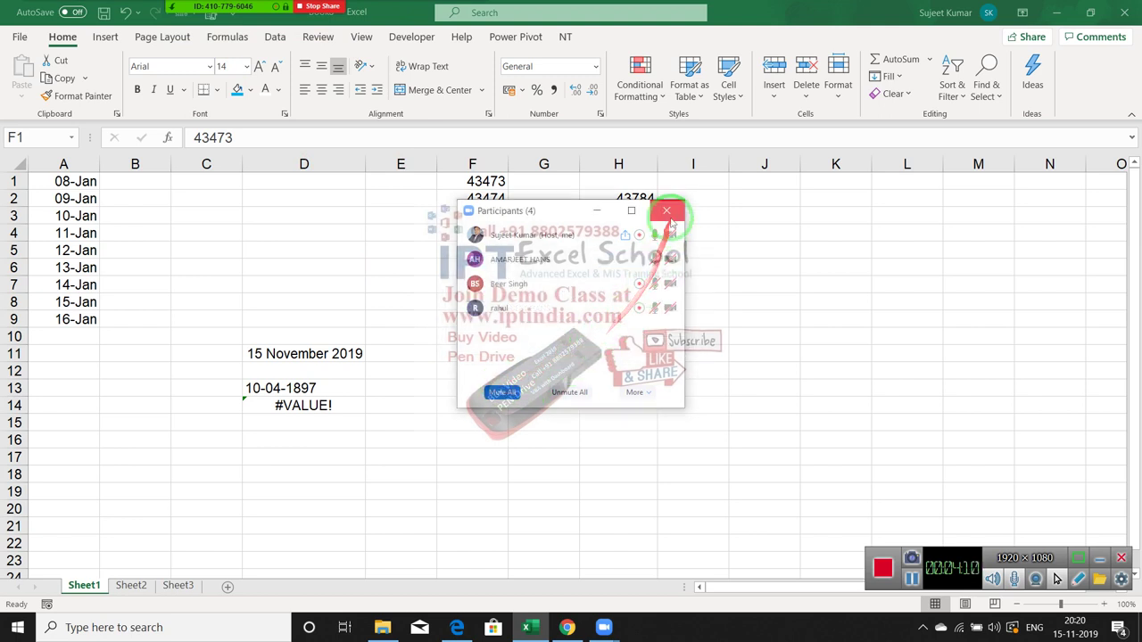
{"action": "left_click", "coordinate": [669, 215]}
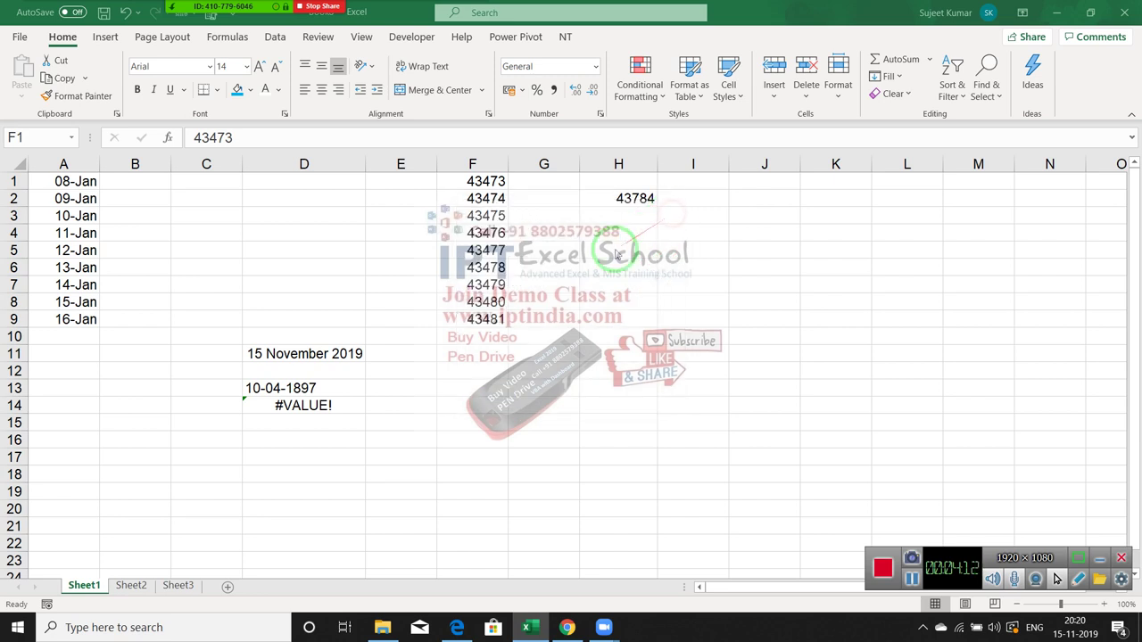
Select F11, then reopen and close the Zoom participants list.
{"action": "left_click", "coordinate": [460, 355]}
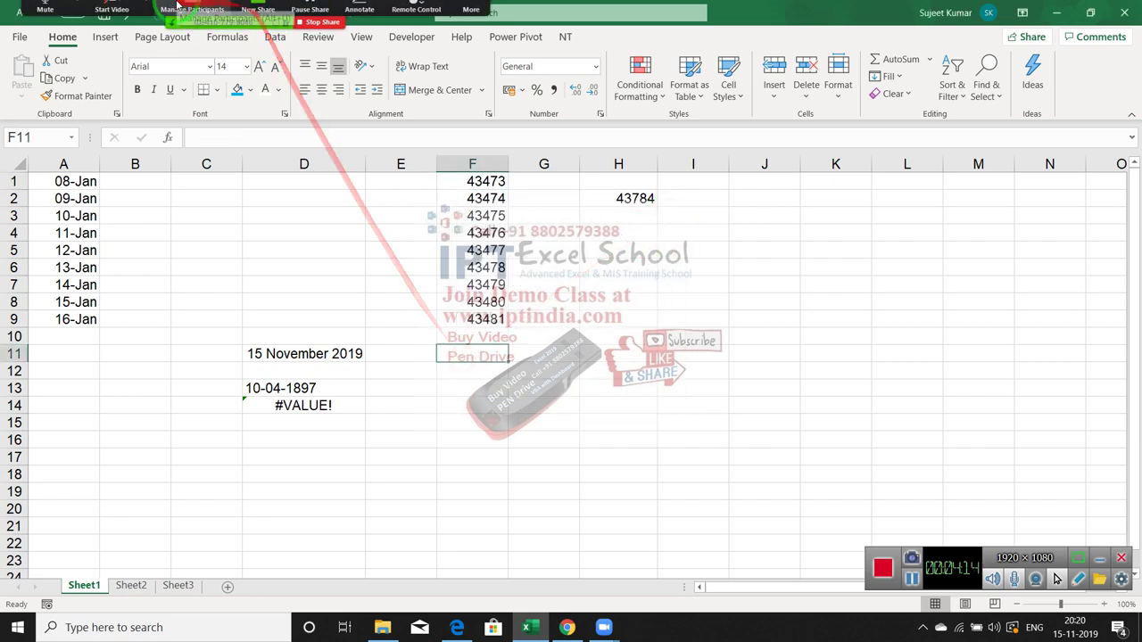
{"action": "left_click", "coordinate": [177, 7]}
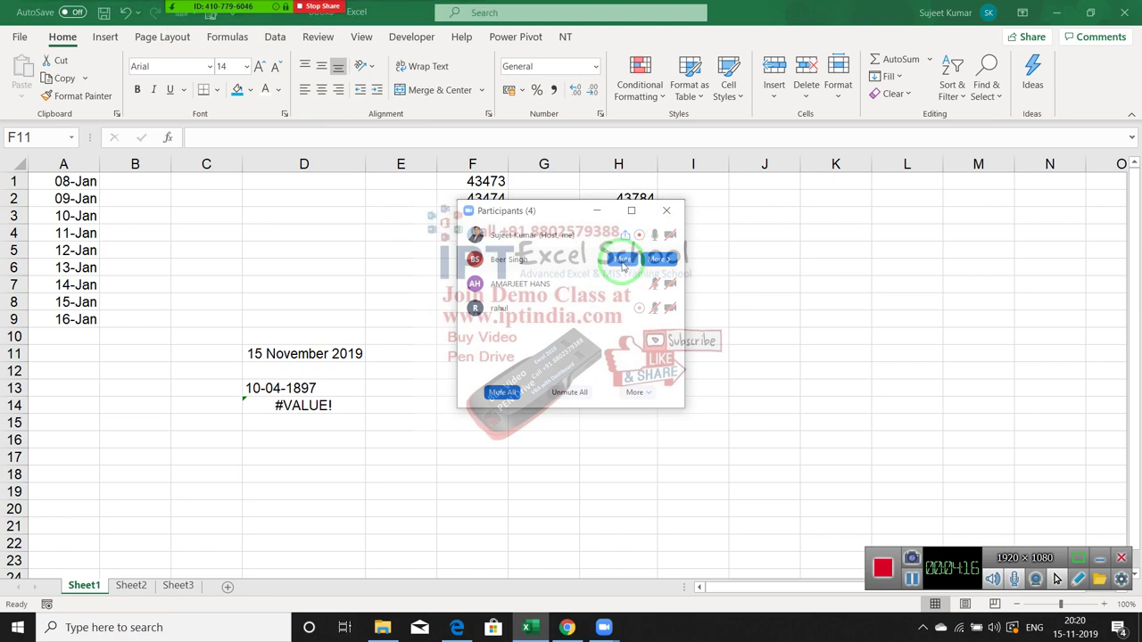
{"action": "left_click", "coordinate": [666, 211]}
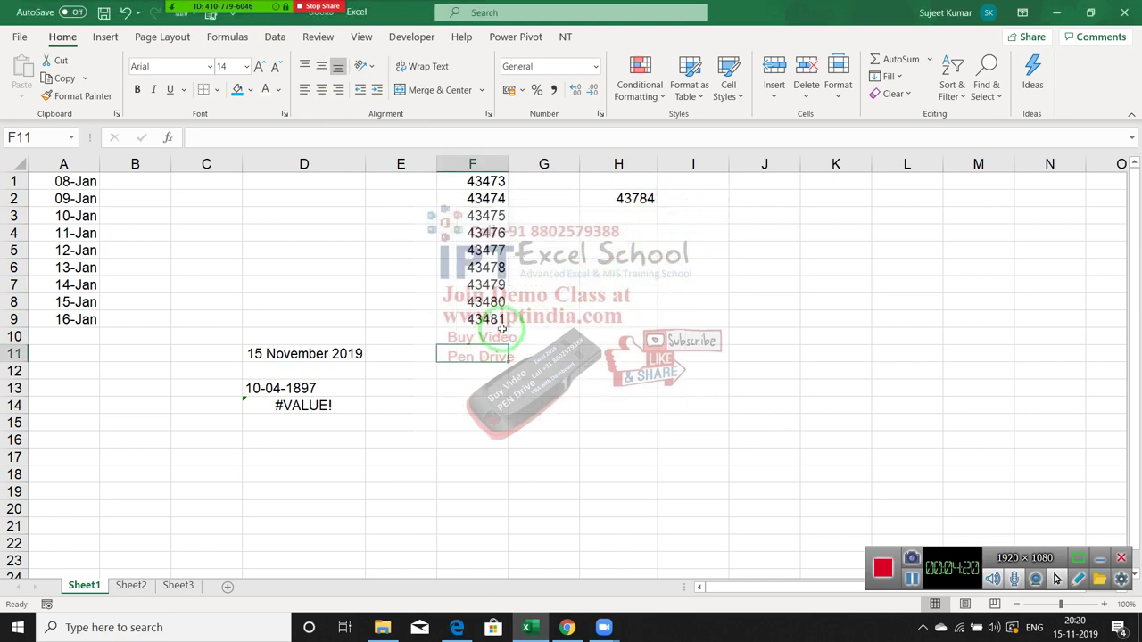
Enter the text 10as in F11.
{"action": "type", "text": "10"}
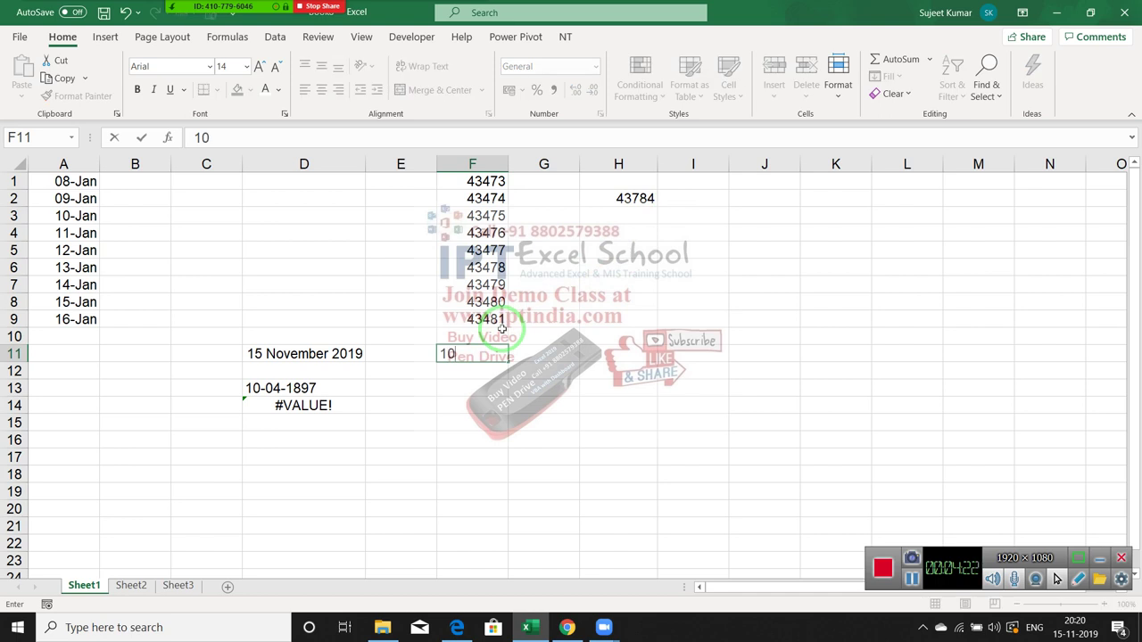
{"action": "type", "text": "as"}
{"action": "key", "text": "Return"}
{"action": "key", "text": "Up"}
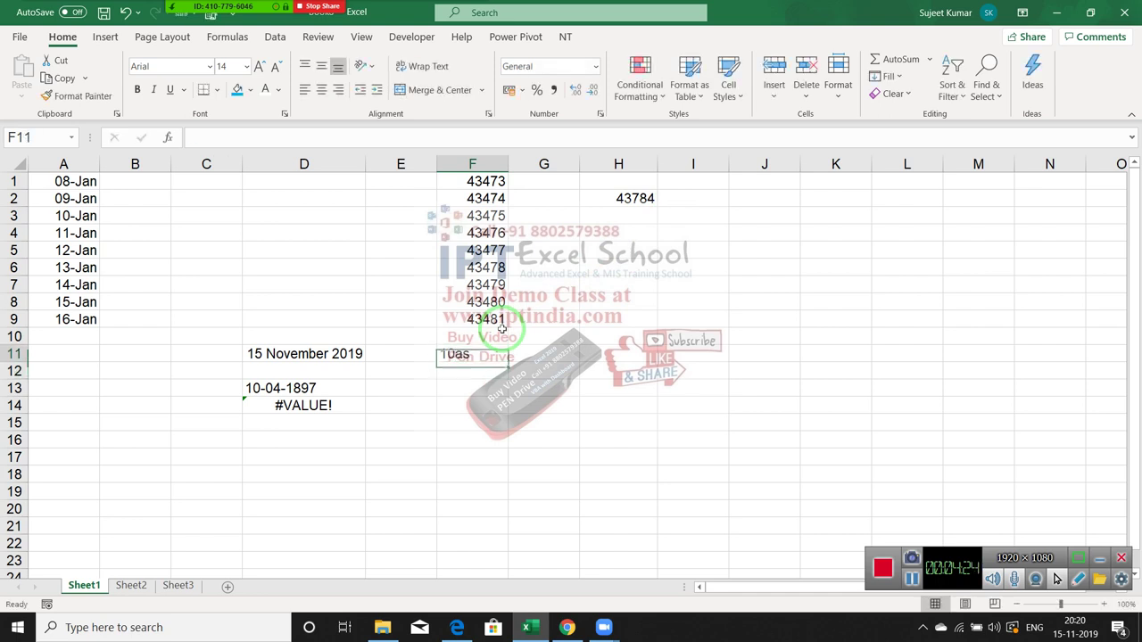
Enter =F11+20 in G11, which returns #VALUE!
{"action": "key", "text": "Right"}
{"action": "type", "text": "="}
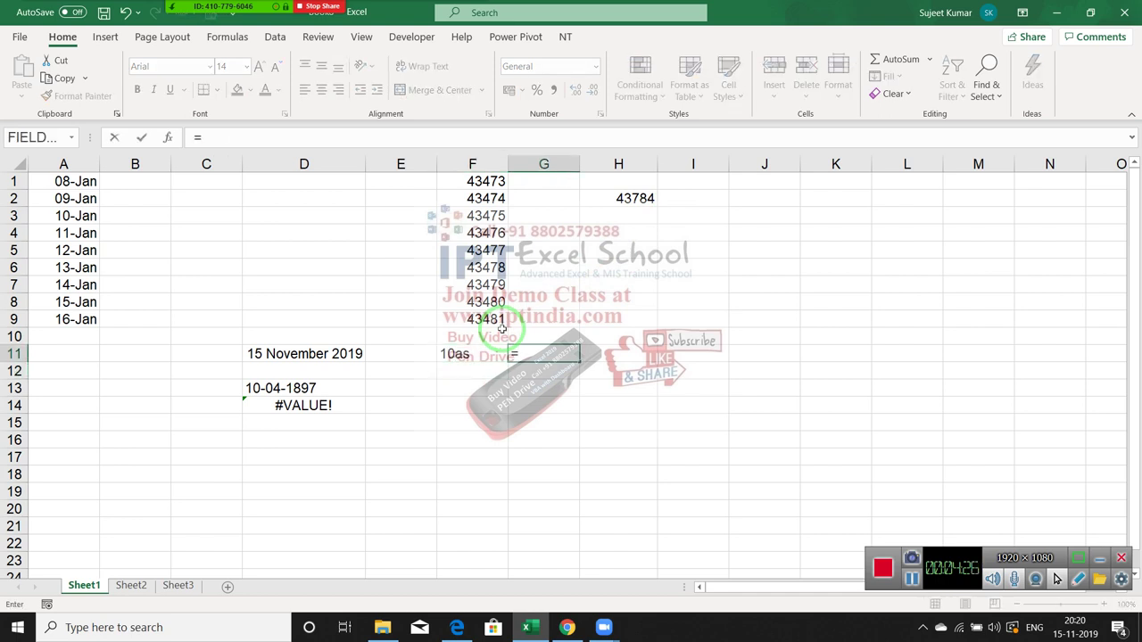
{"action": "key", "text": "Left"}
{"action": "type", "text": "+20"}
{"action": "key", "text": "Return"}
{"action": "key", "text": "Up"}
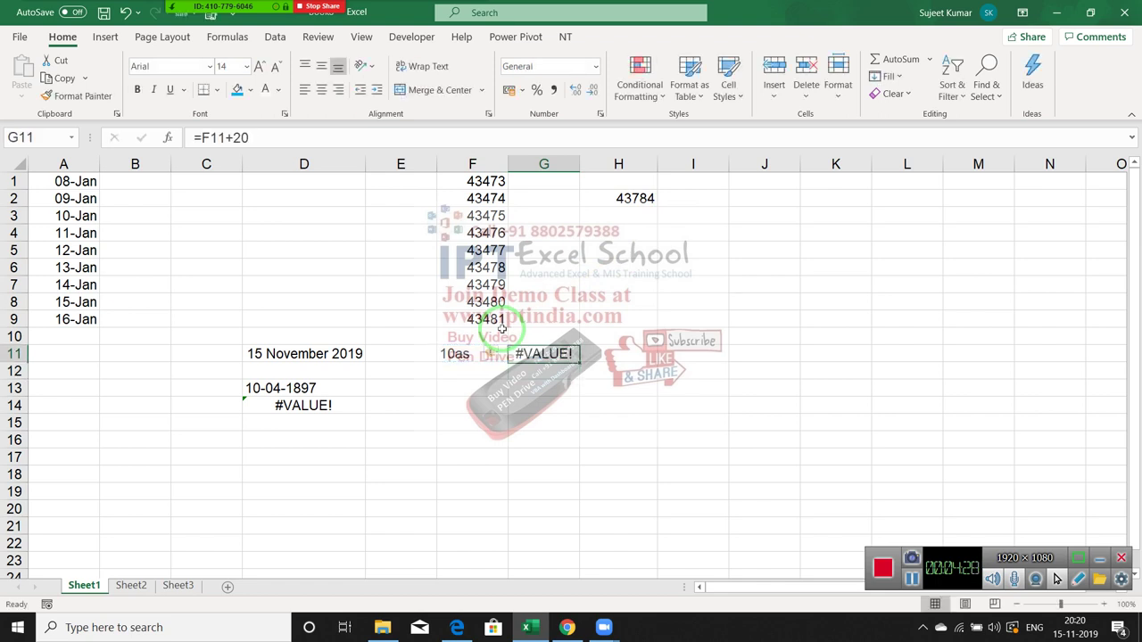
{"action": "key", "text": "Left"}
{"action": "key", "text": "Right"}
{"action": "key", "text": "Left"}
{"action": "key", "text": "Left"}
{"action": "key", "text": "Right"}
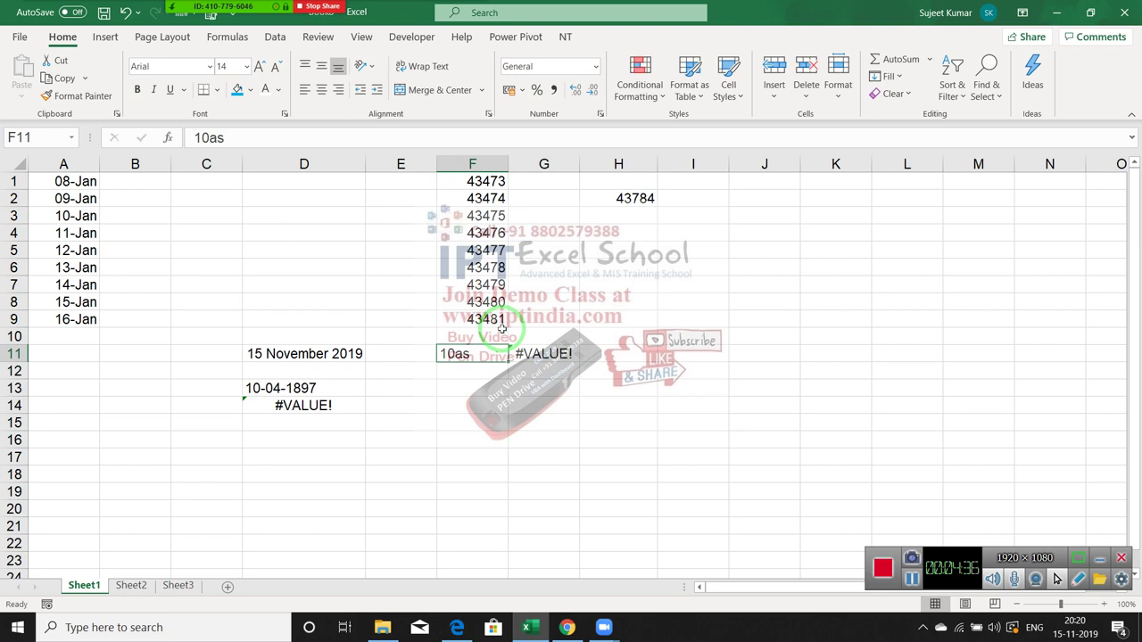
{"action": "key", "text": "Down"}
{"action": "key", "text": "Left"}
Enter the formula =D11+12 in E11.
{"action": "key", "text": "Up"}
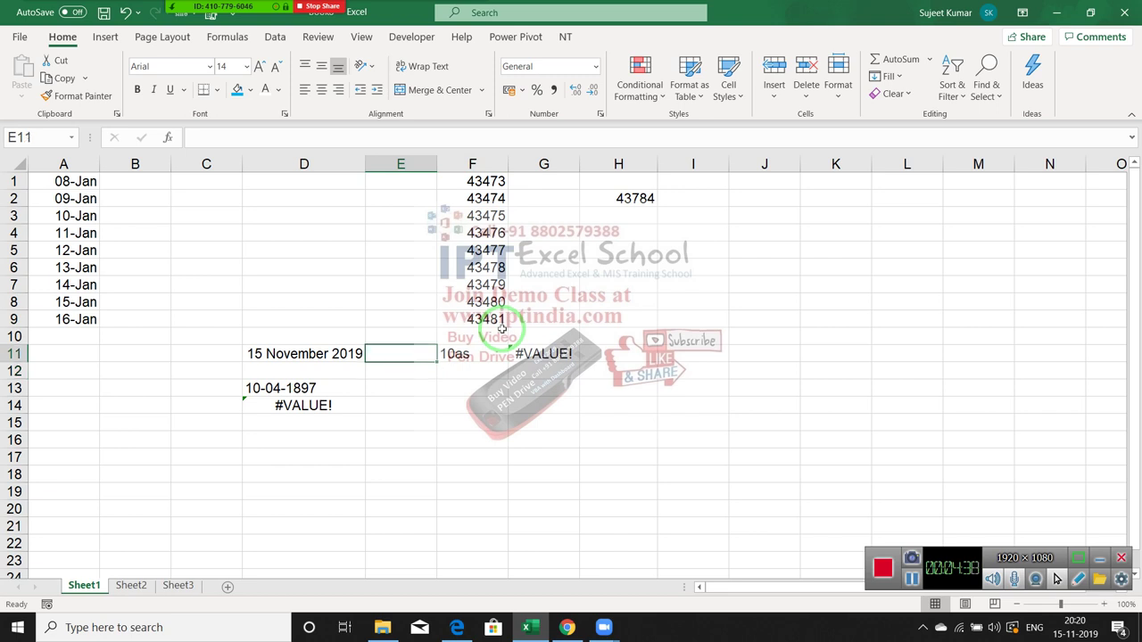
{"action": "type", "text": "="}
{"action": "key", "text": "Left"}
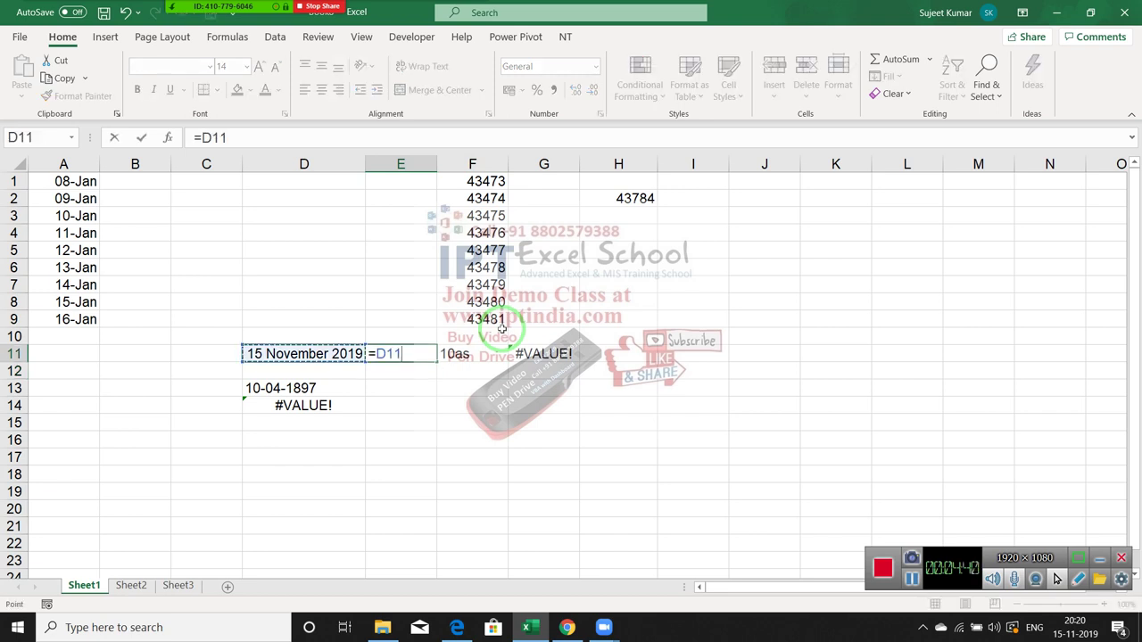
{"action": "type", "text": "+12"}
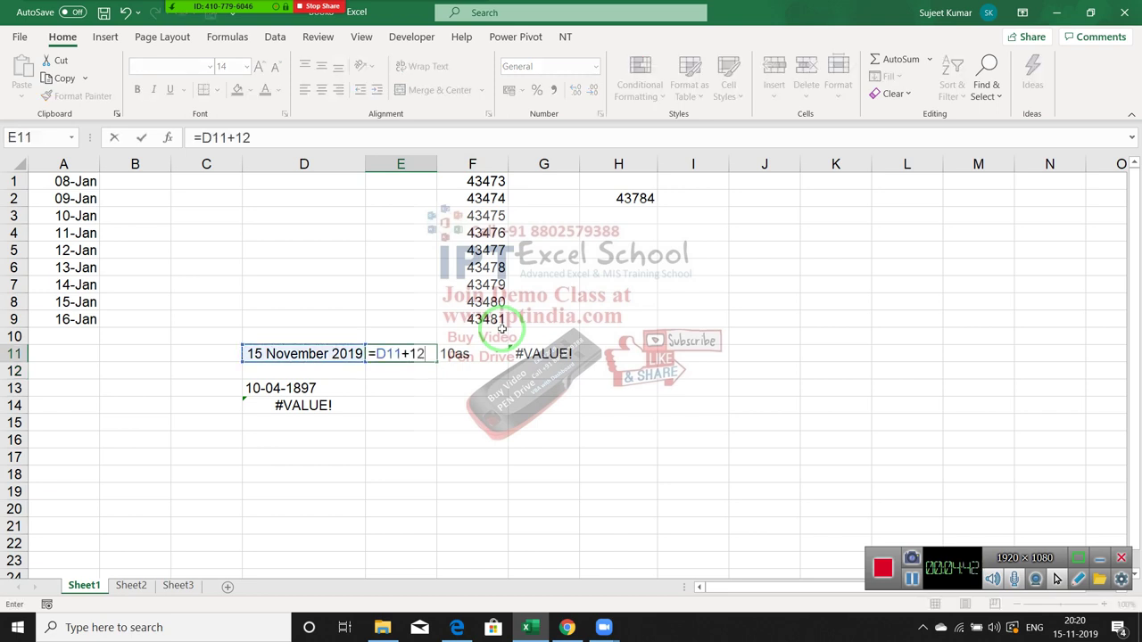
{"action": "key", "text": "Return"}
{"action": "key", "text": "Up"}
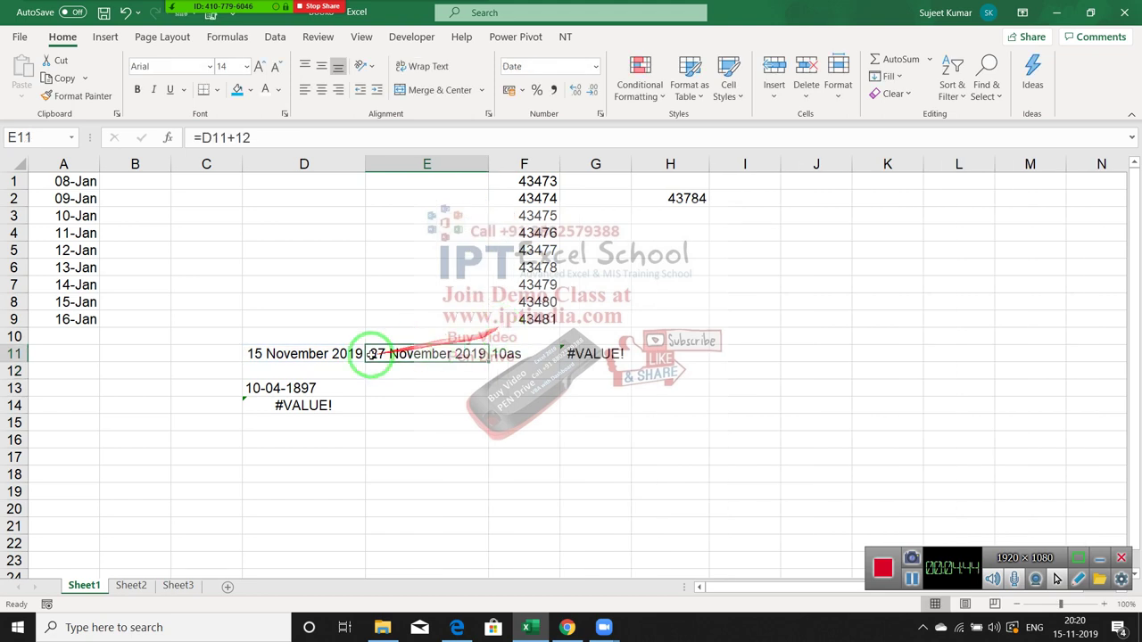
Format D11 and E11 as General to show their serial numbers.
{"action": "left_click", "coordinate": [308, 355]}
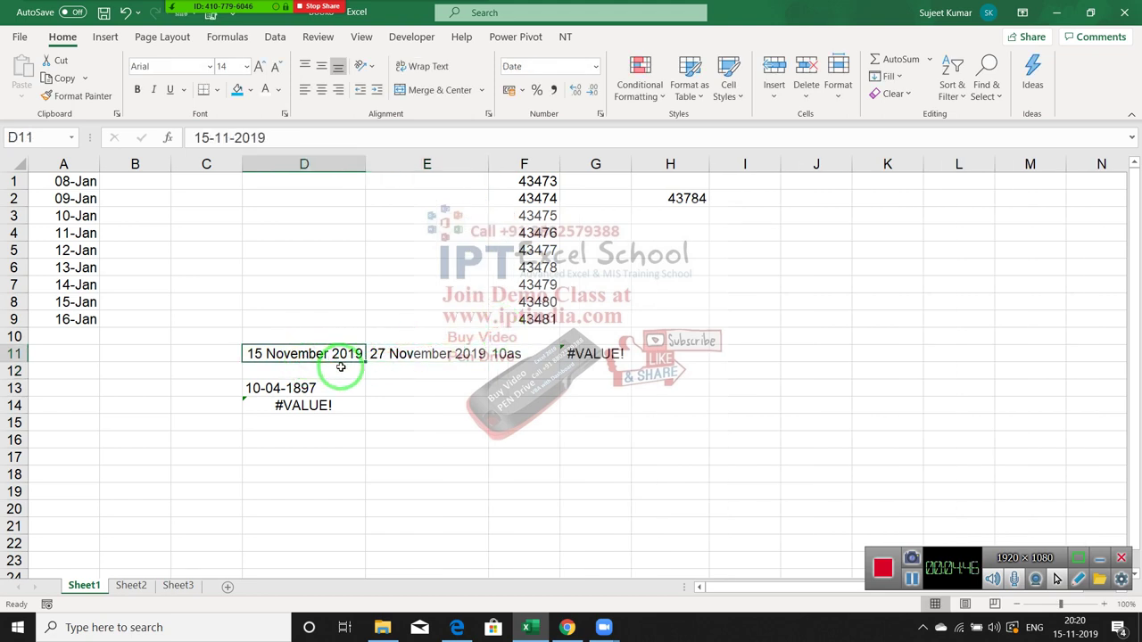
{"action": "left_click", "coordinate": [596, 71]}
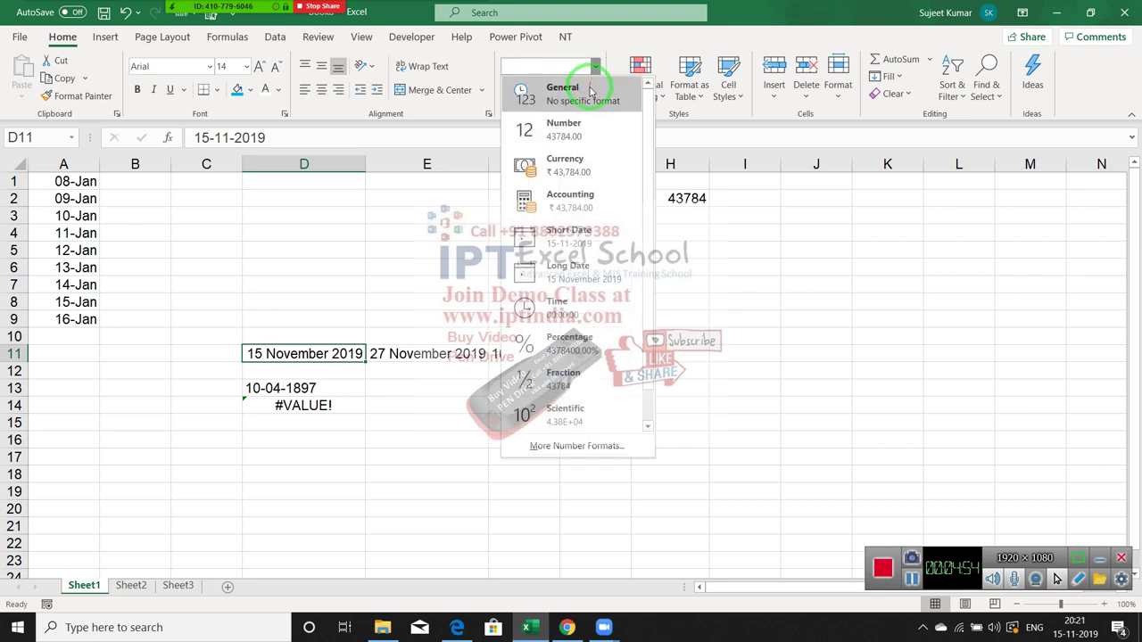
{"action": "left_click", "coordinate": [592, 89]}
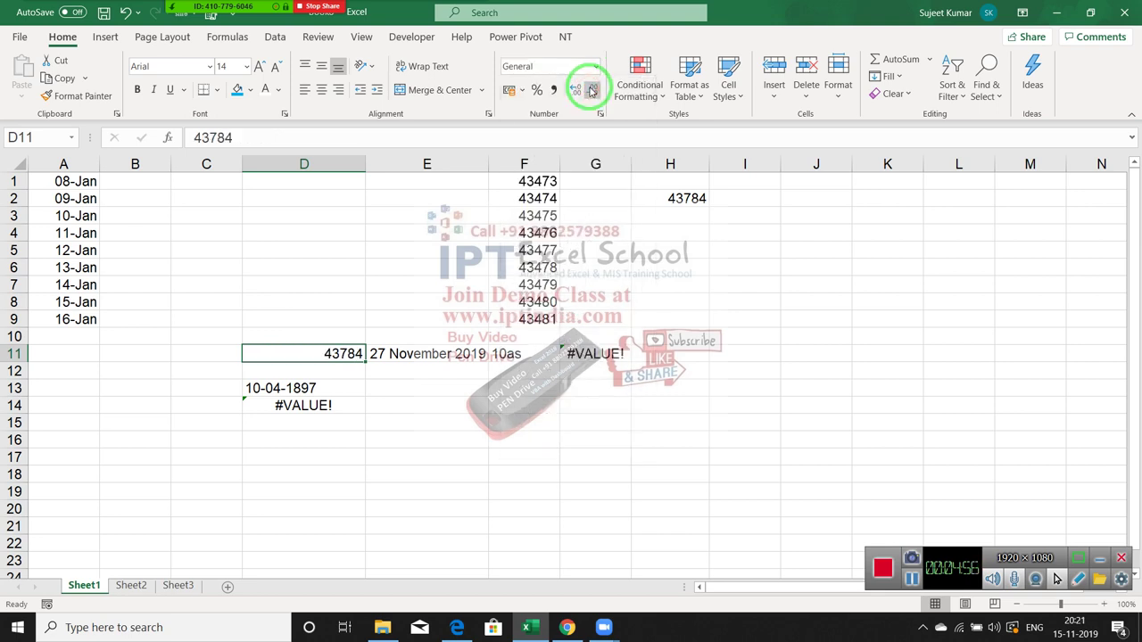
{"action": "left_click", "coordinate": [441, 343]}
{"action": "left_click", "coordinate": [442, 353]}
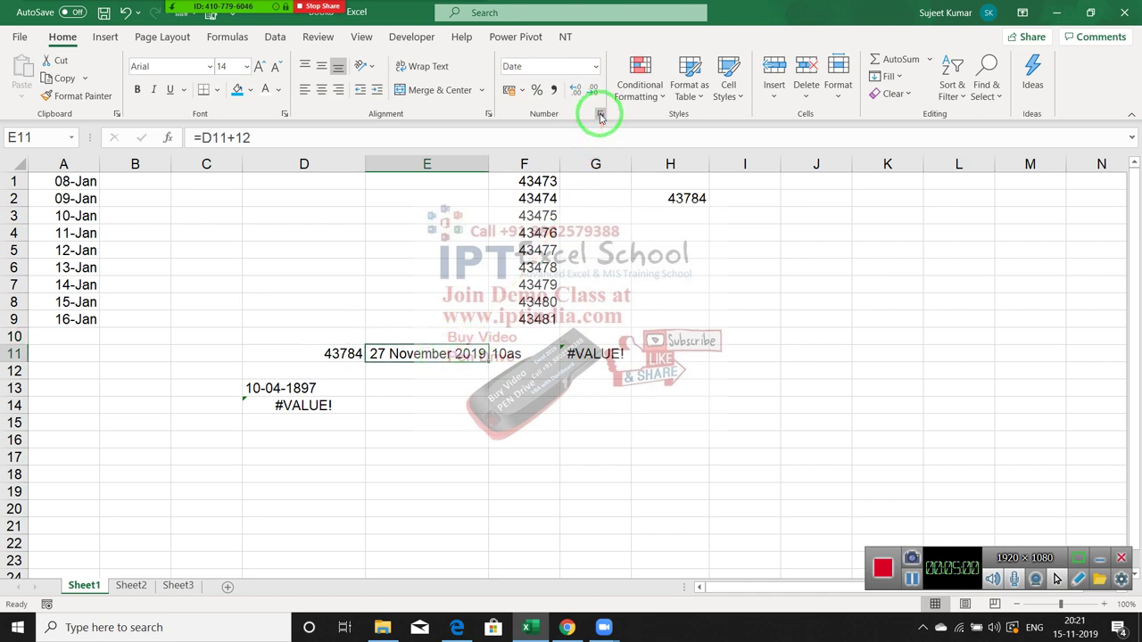
{"action": "left_click", "coordinate": [596, 69]}
{"action": "left_click", "coordinate": [596, 90]}
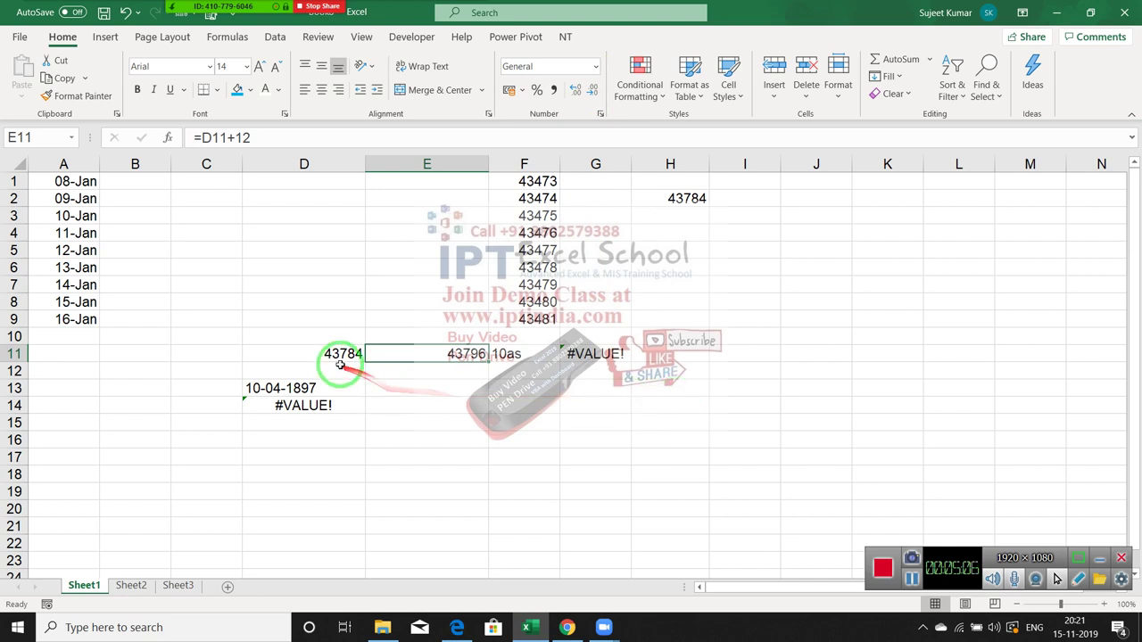
Apply Long Date to D11:E11, showing 15 and 27 November 2019.
{"action": "left_click_drag", "start_coordinate": [342, 354], "coordinate": [389, 356]}
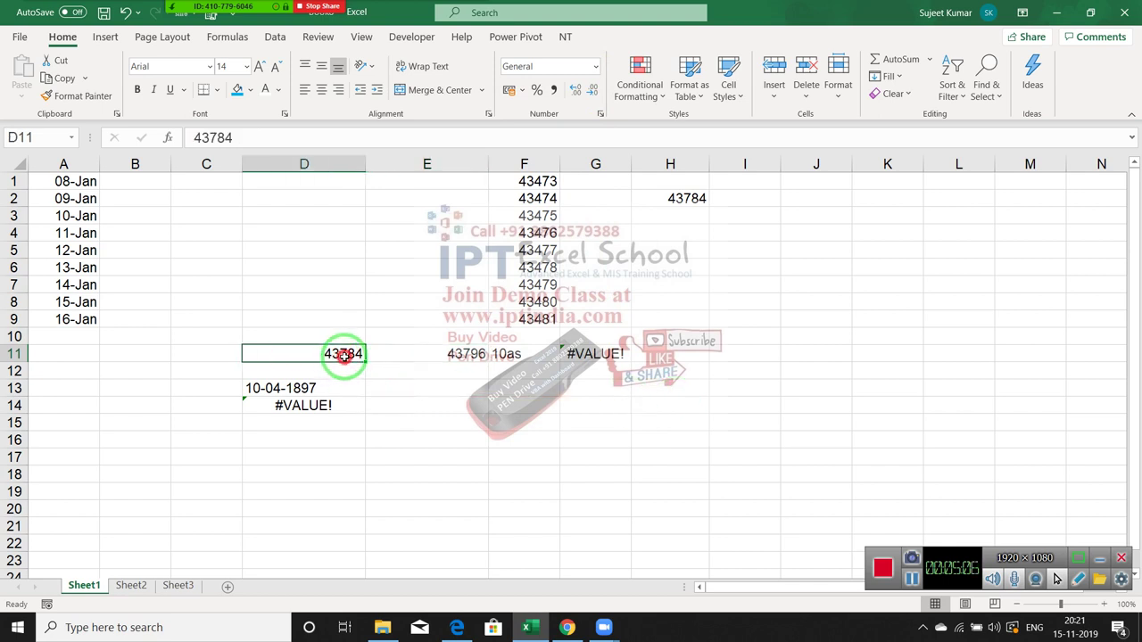
{"action": "left_click", "coordinate": [596, 69]}
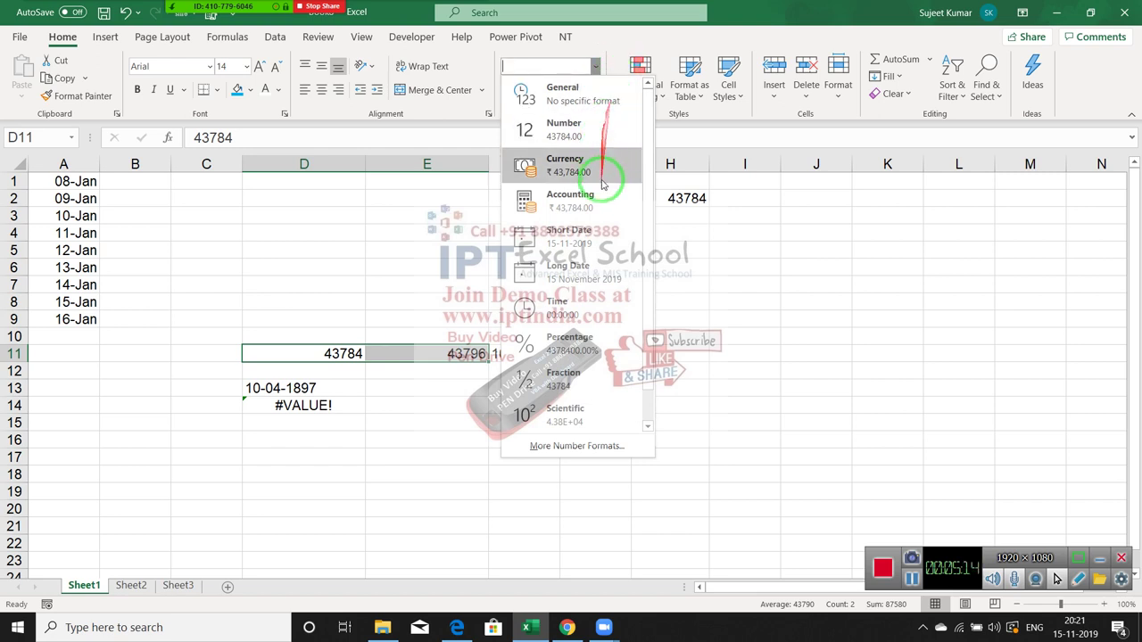
{"action": "left_click", "coordinate": [603, 269]}
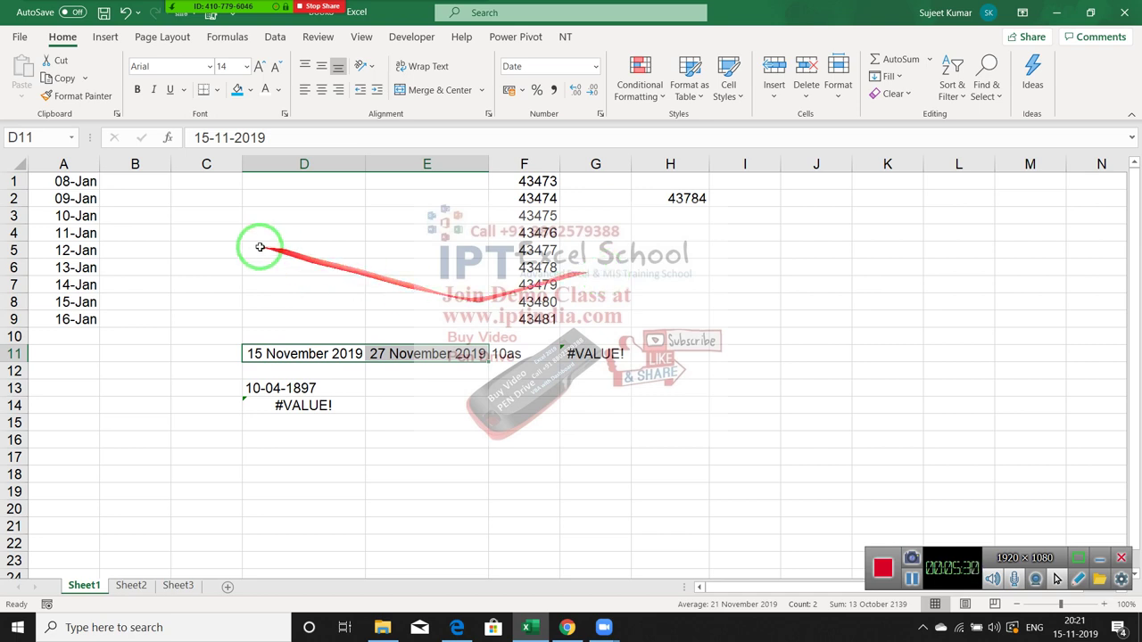
Clear the stray entries in C11:H14 and the 43784 value in H2.
{"action": "left_click", "coordinate": [215, 352]}
{"action": "left_click_drag", "start_coordinate": [215, 351], "coordinate": [644, 406]}
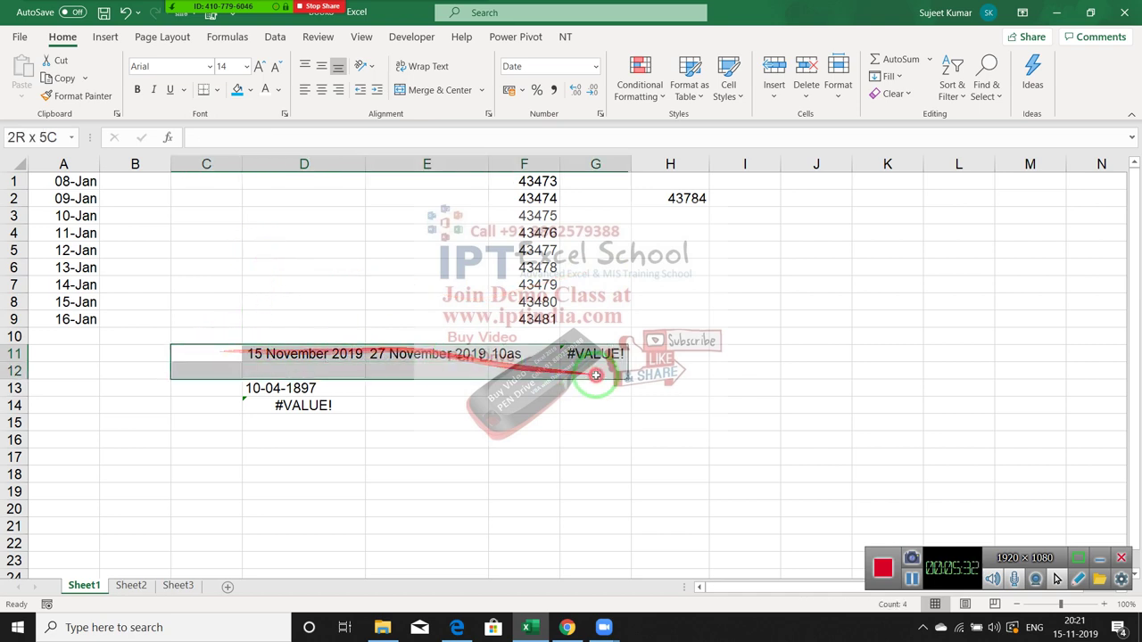
{"action": "key", "text": "Delete"}
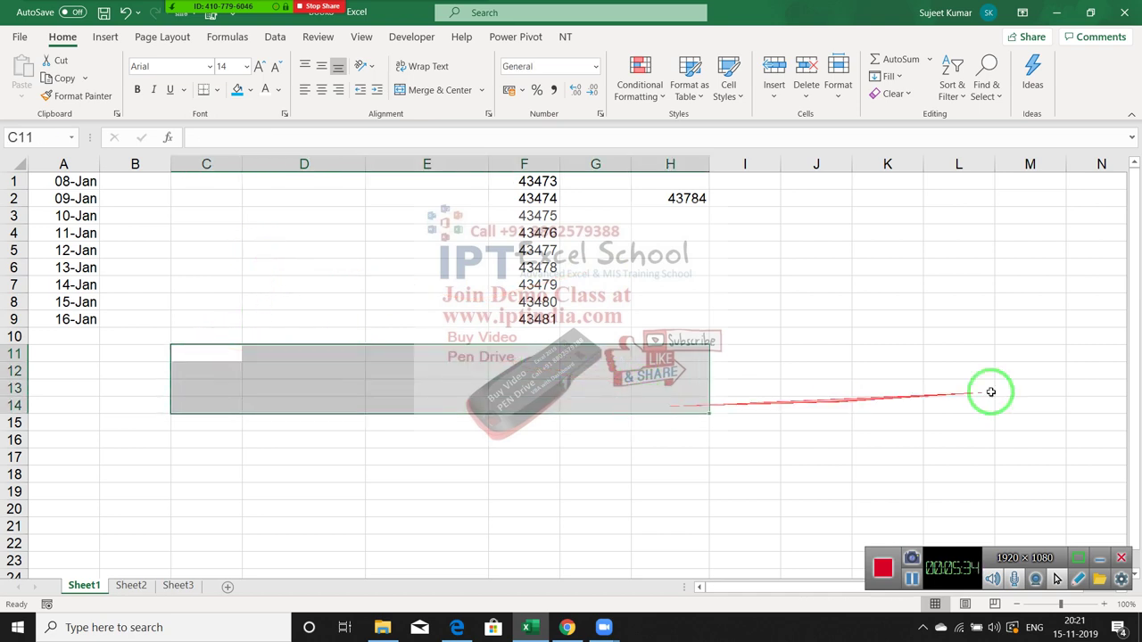
{"action": "left_click", "coordinate": [688, 214]}
{"action": "left_click", "coordinate": [688, 205]}
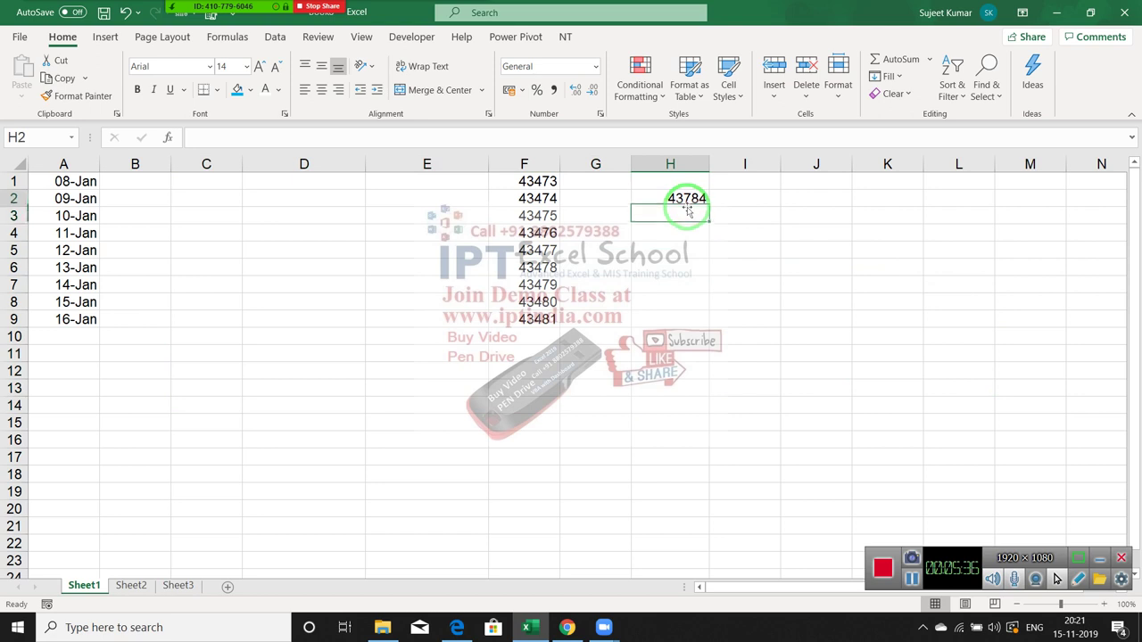
{"action": "key", "text": "Delete"}
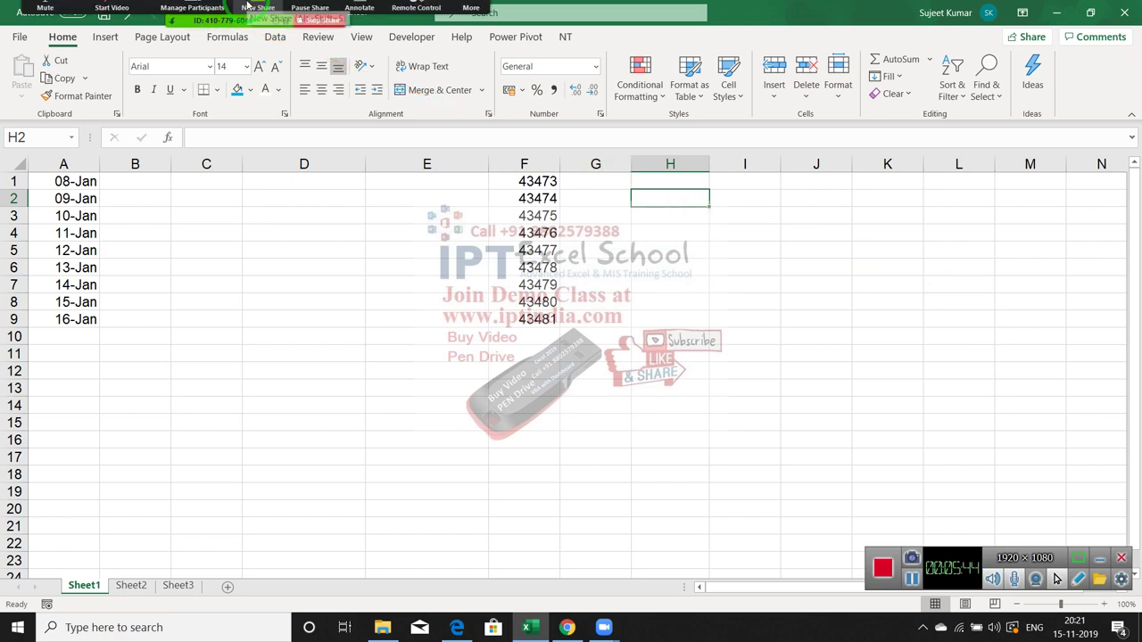
Open the meeting participants list and close it again.
{"action": "left_click", "coordinate": [207, 12]}
{"action": "mouse_move", "coordinate": [623, 265]}
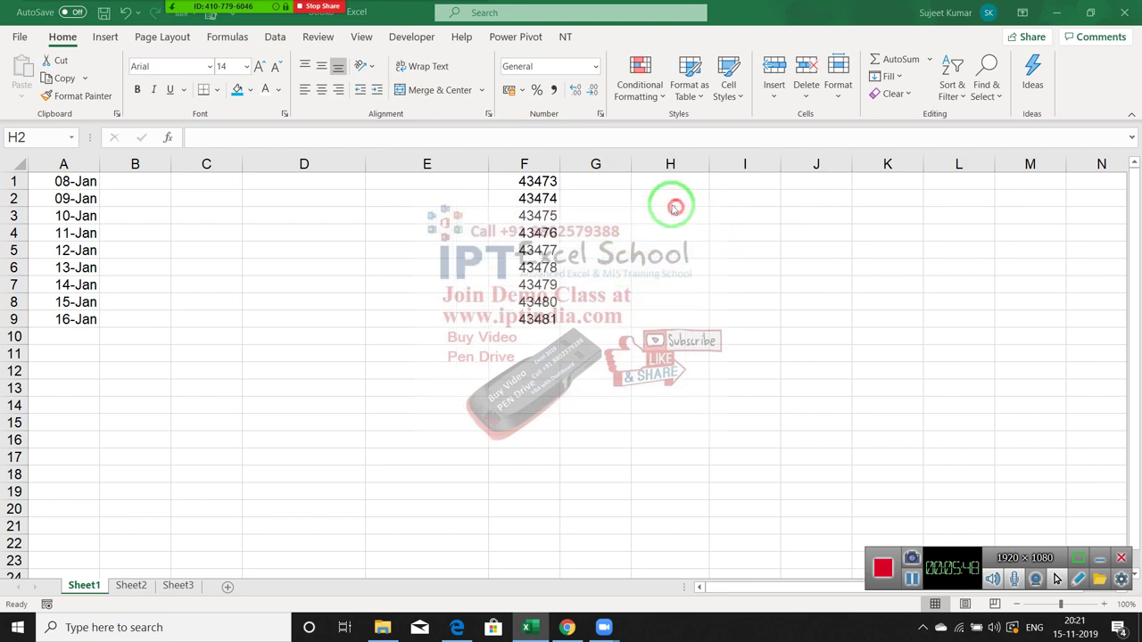
{"action": "left_click", "coordinate": [666, 211]}
Select the serial numbers in F1:F9.
{"action": "key", "text": "Up"}
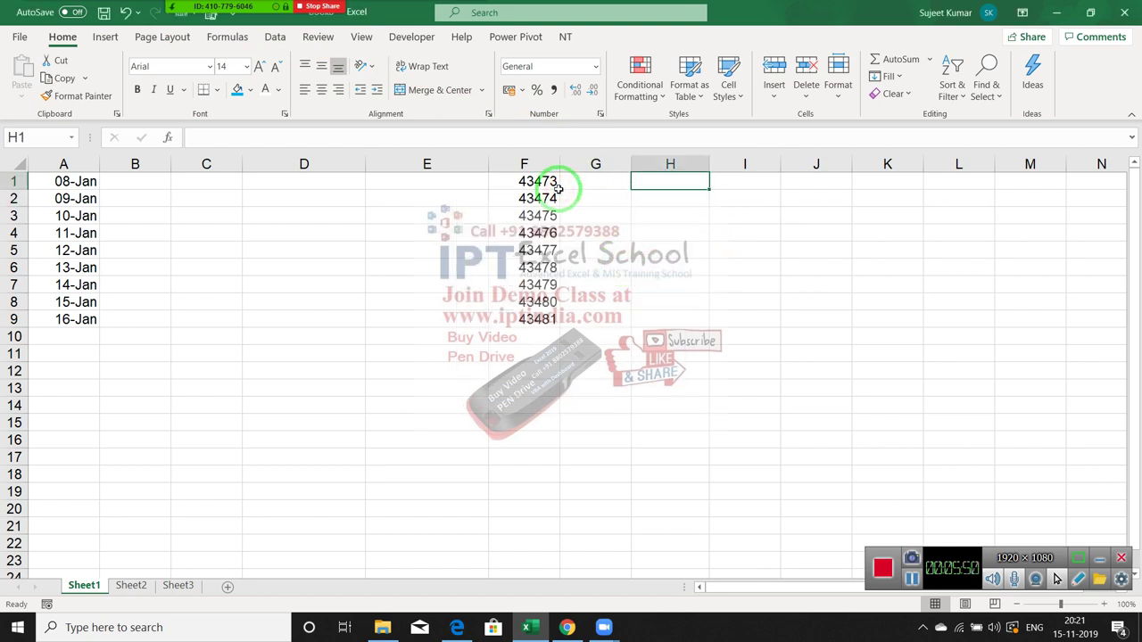
{"action": "key", "text": "Left"}
{"action": "key", "text": "Left"}
{"action": "key", "text": "ctrl+shift+Down"}
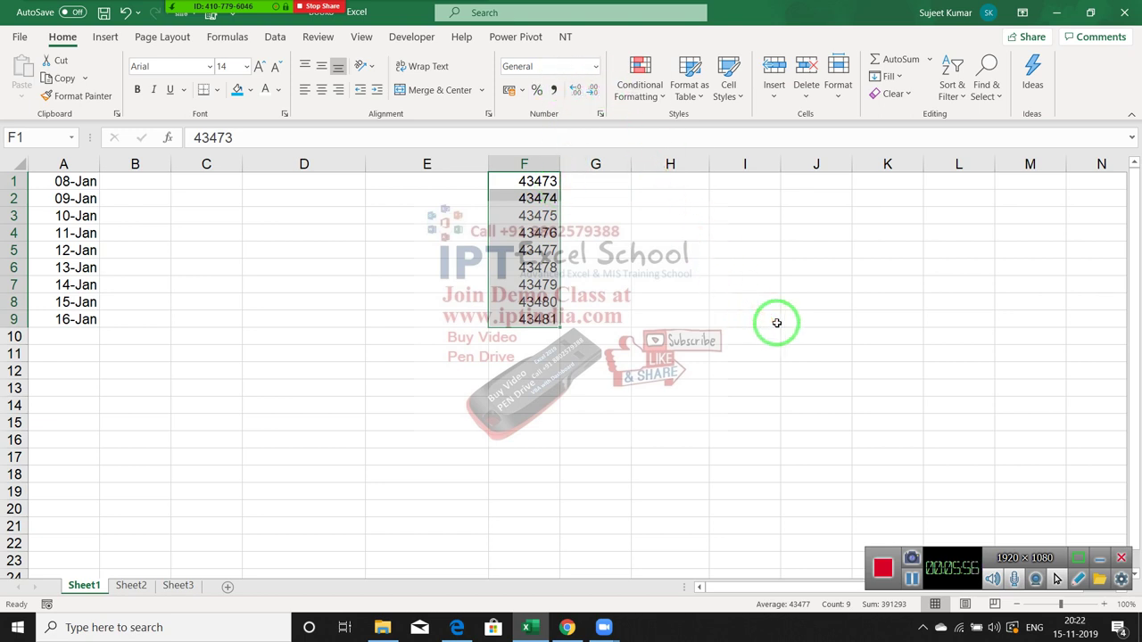
Apply a date format so F1:F9 read 08-Jan-19 to 16-Jan-19, then reselect F1:F9.
{"action": "key", "text": "ctrl+shift+3"}
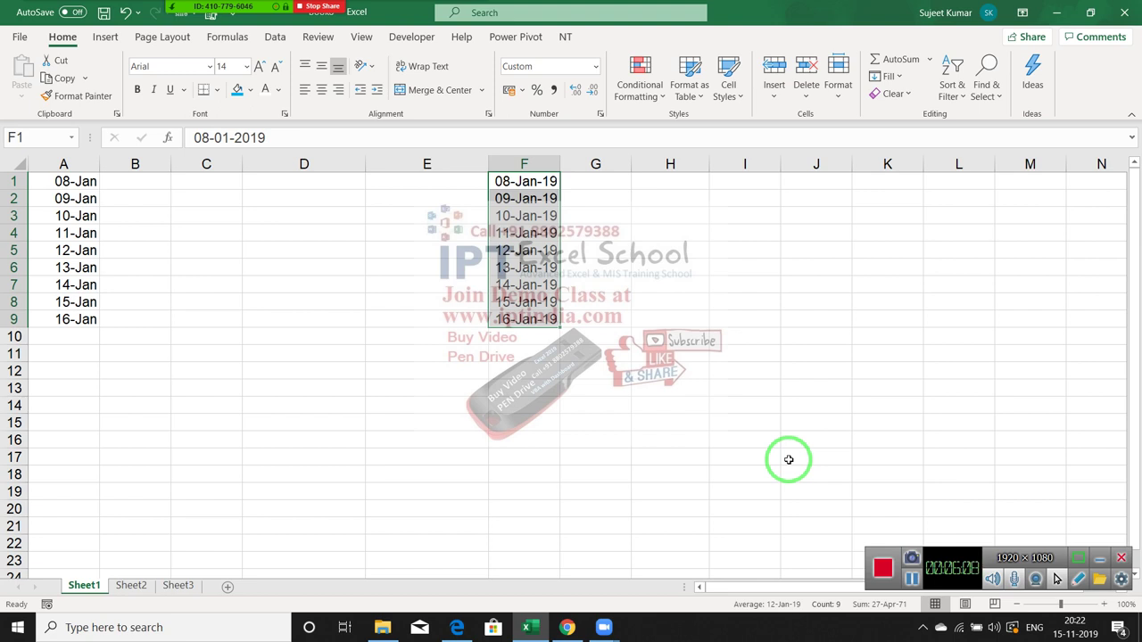
{"action": "key", "text": "shift+BackSpace"}
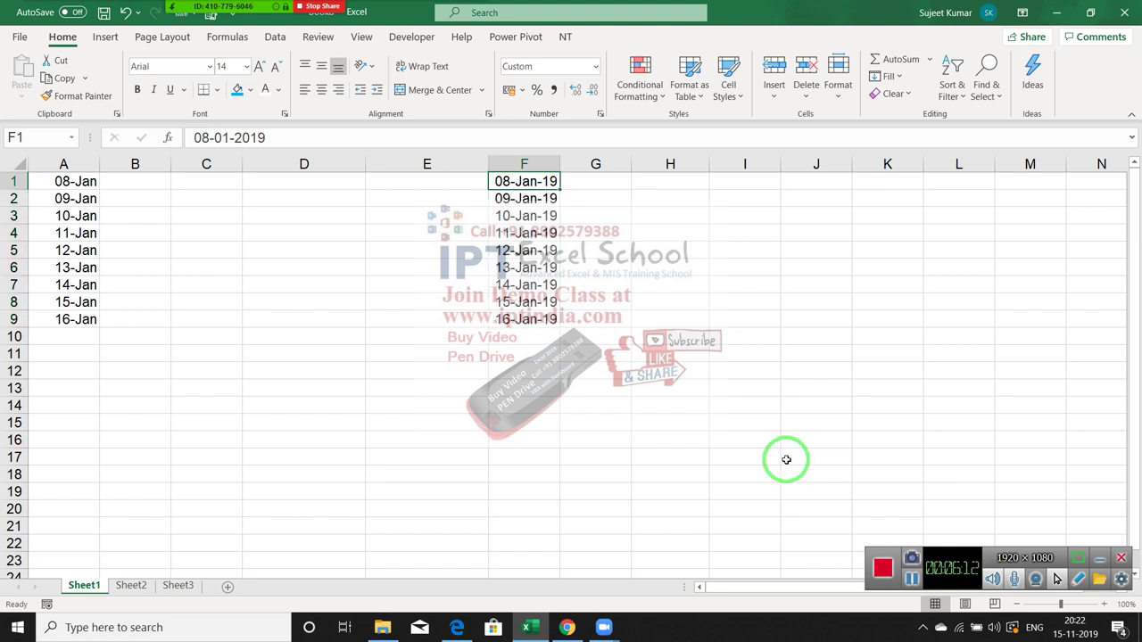
{"action": "key", "text": "Down"}
{"action": "key", "text": "Down"}
{"action": "key", "text": "Down"}
{"action": "key", "text": "Down"}
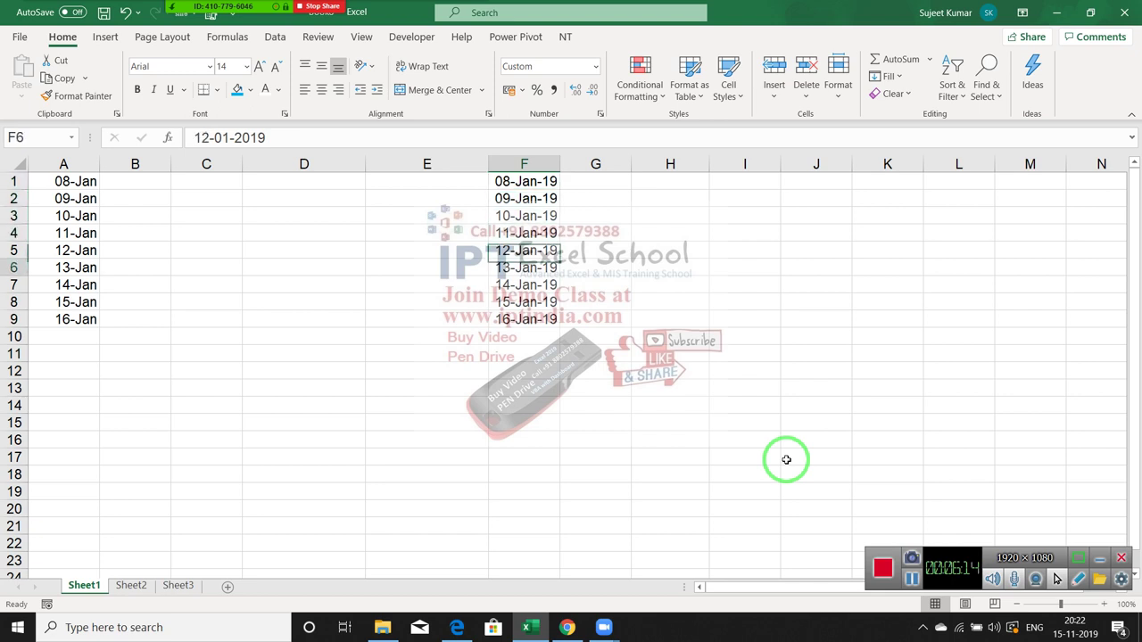
{"action": "key", "text": "Down"}
{"action": "key", "text": "Down"}
{"action": "key", "text": "Up"}
{"action": "key", "text": "Up"}
{"action": "key", "text": "Up"}
{"action": "key", "text": "Up"}
{"action": "key", "text": "Up"}
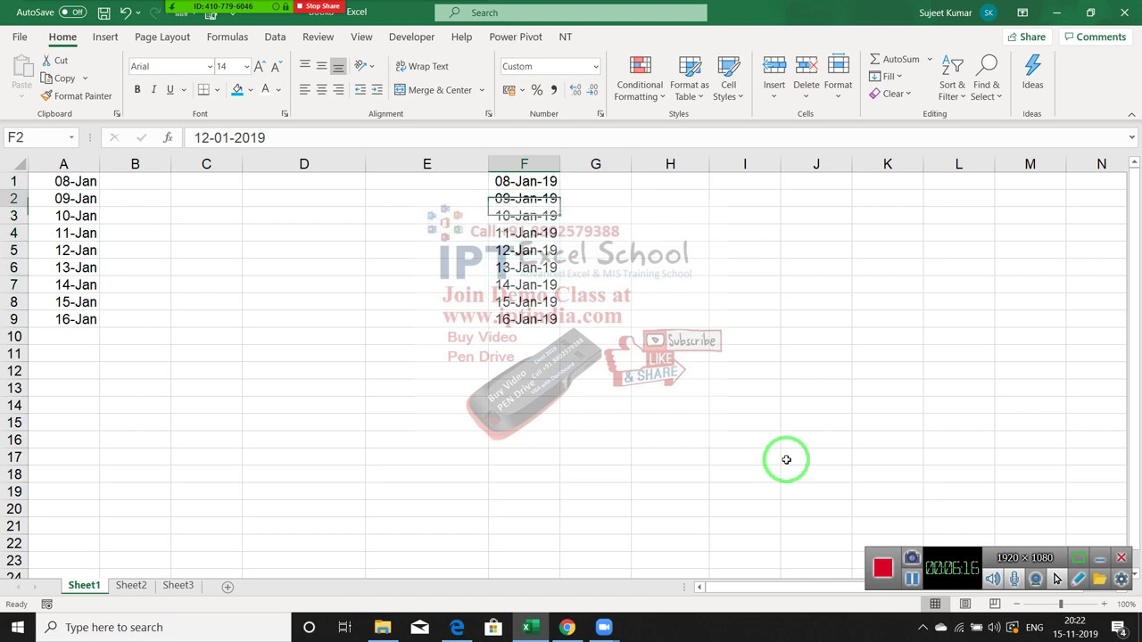
{"action": "key", "text": "Up"}
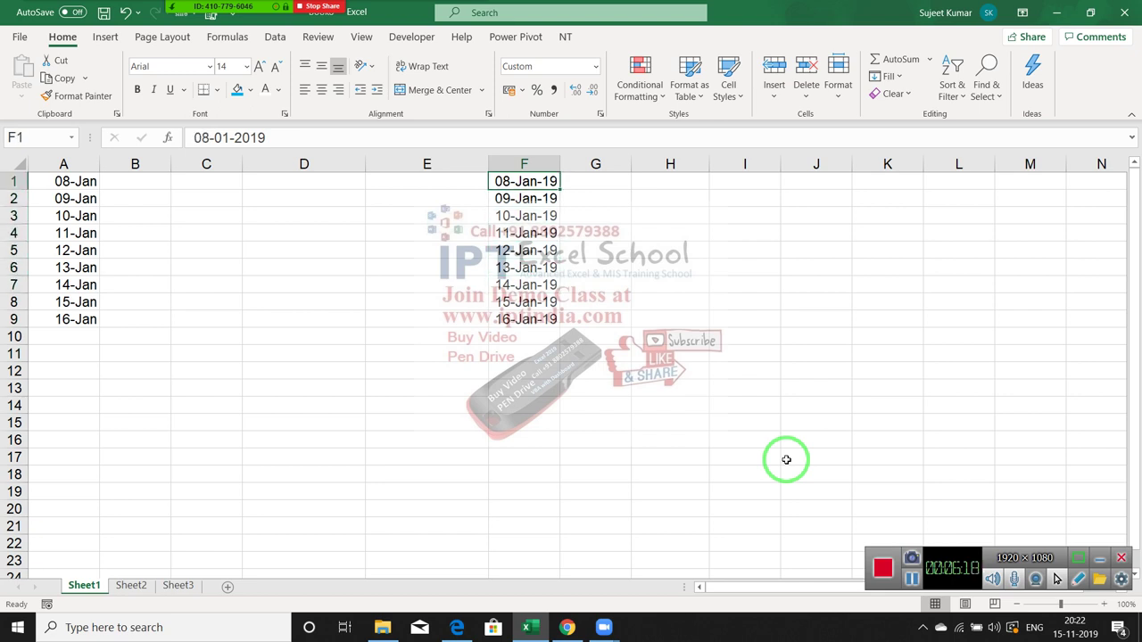
{"action": "key", "text": "ctrl+Left"}
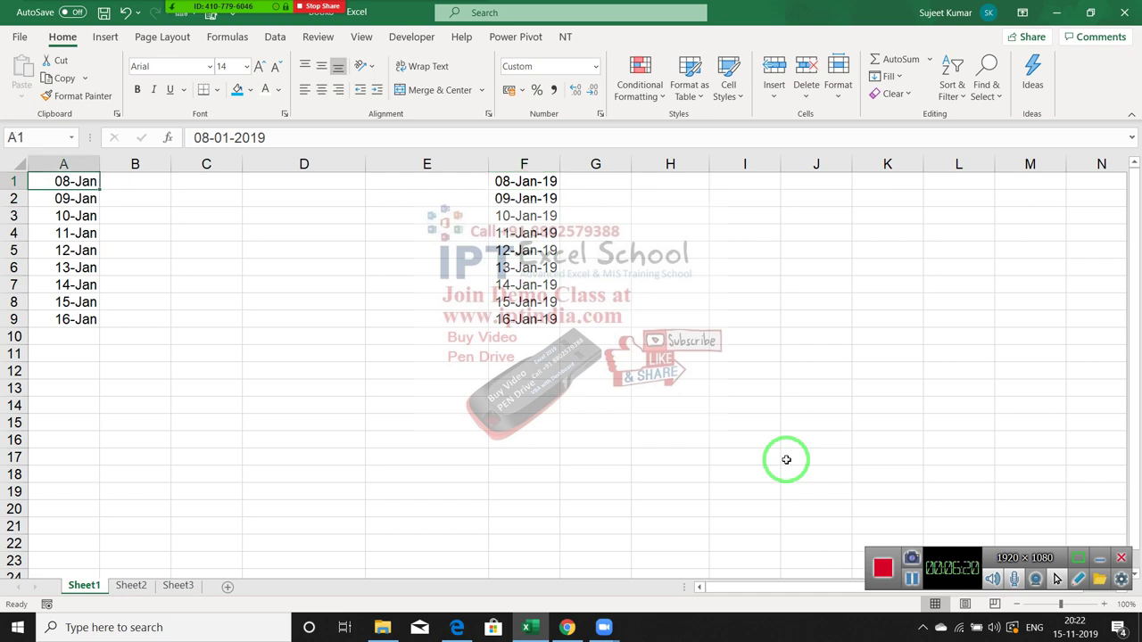
{"action": "key", "text": "Right"}
{"action": "key", "text": "Right"}
{"action": "key", "text": "Right"}
{"action": "key", "text": "Right"}
{"action": "key", "text": "Right"}
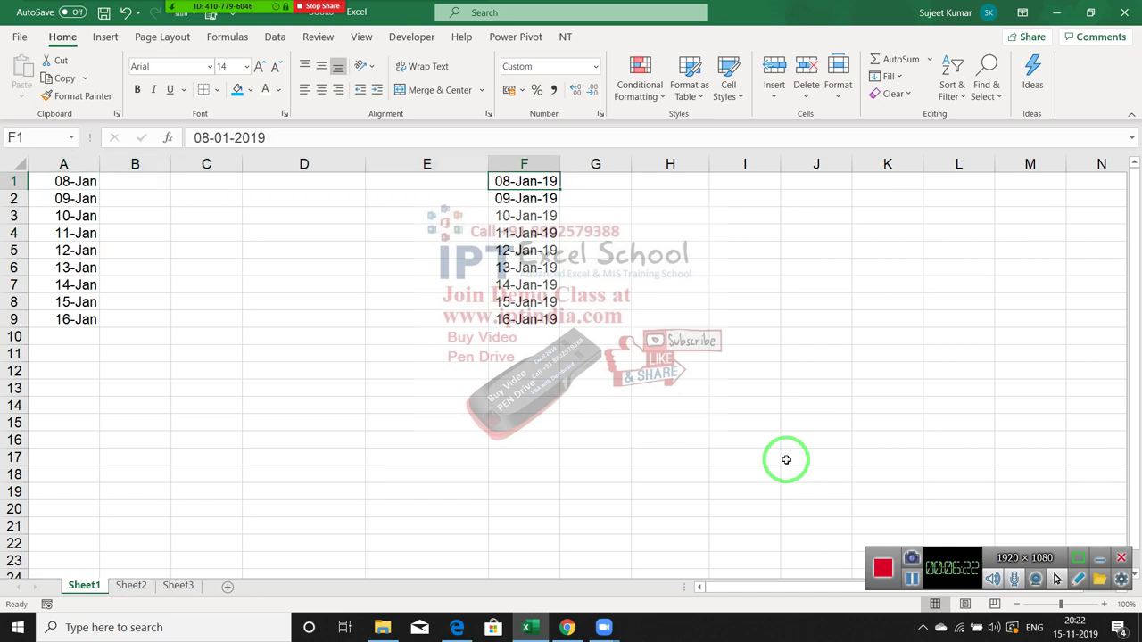
{"action": "key", "text": "ctrl+shift+Down"}
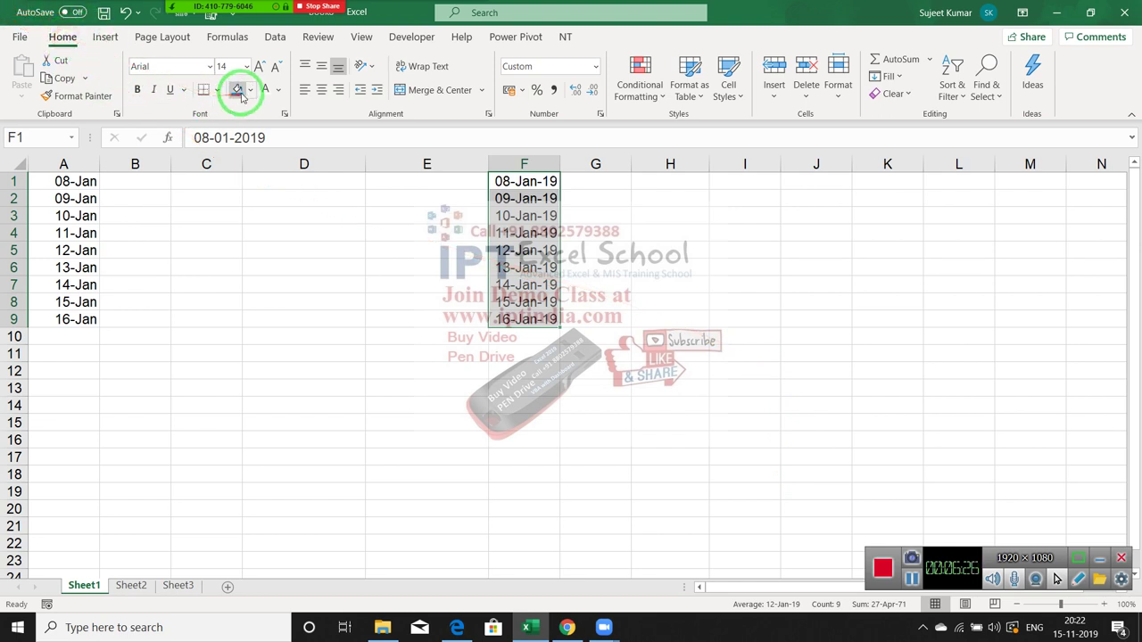
Give the F1:F9 dates a blue fill and All Borders.
{"action": "left_click", "coordinate": [212, 89]}
{"action": "left_click", "coordinate": [214, 89]}
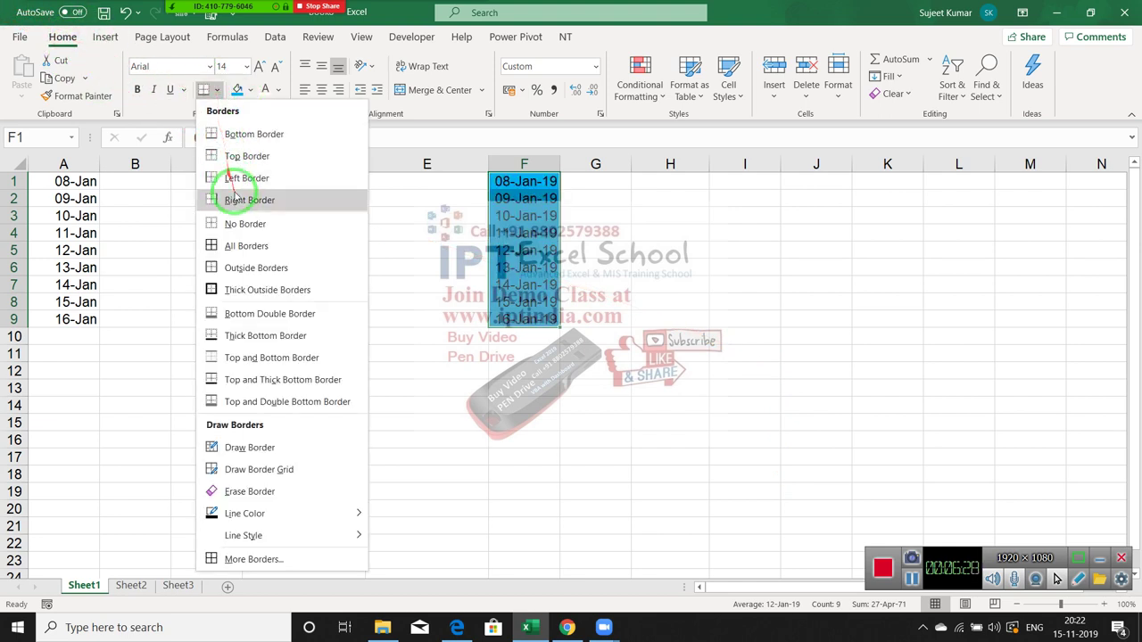
{"action": "left_click", "coordinate": [239, 250]}
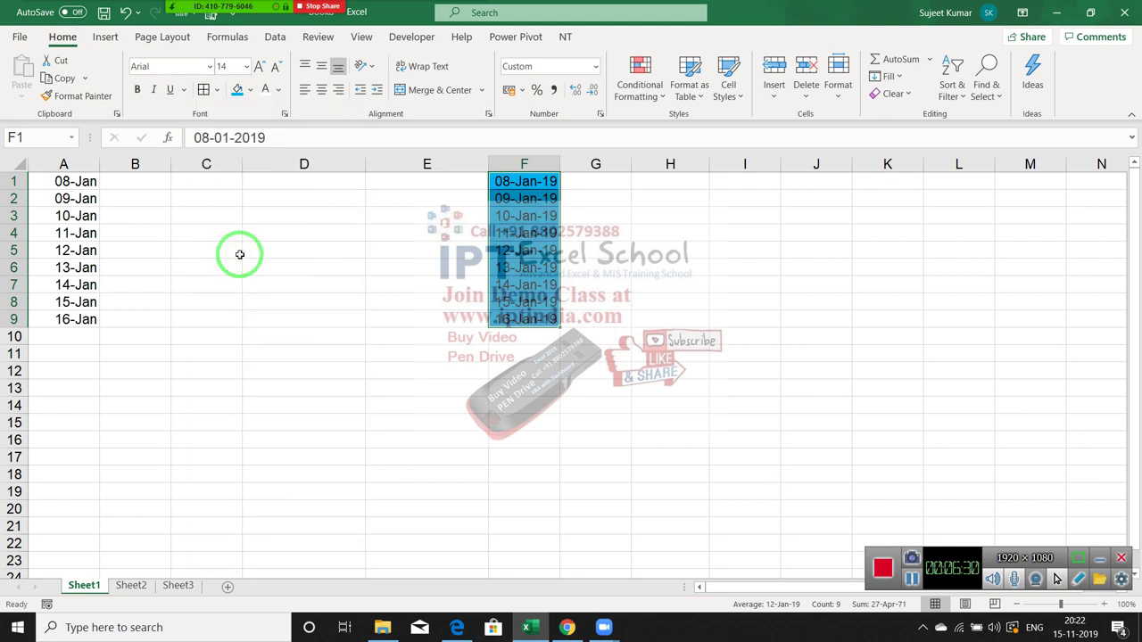
Copy F1:F9 and paste only formulas and number formats into H1:H9.
{"action": "key", "text": "ctrl+c"}
{"action": "left_click", "coordinate": [653, 185]}
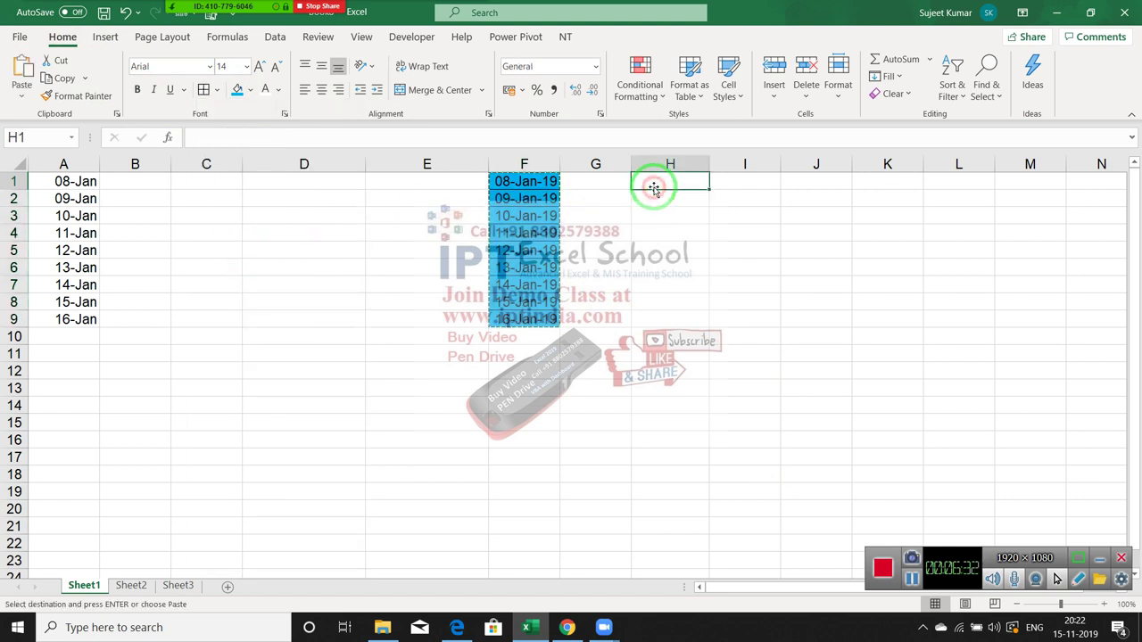
{"action": "right_click", "coordinate": [654, 186]}
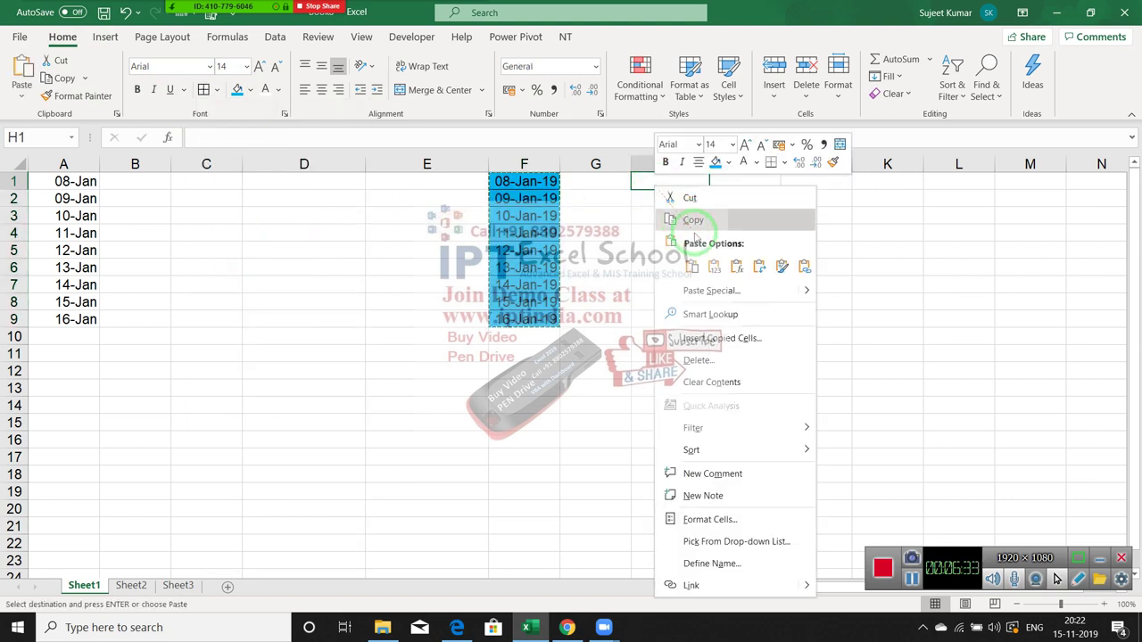
{"action": "left_click", "coordinate": [706, 292]}
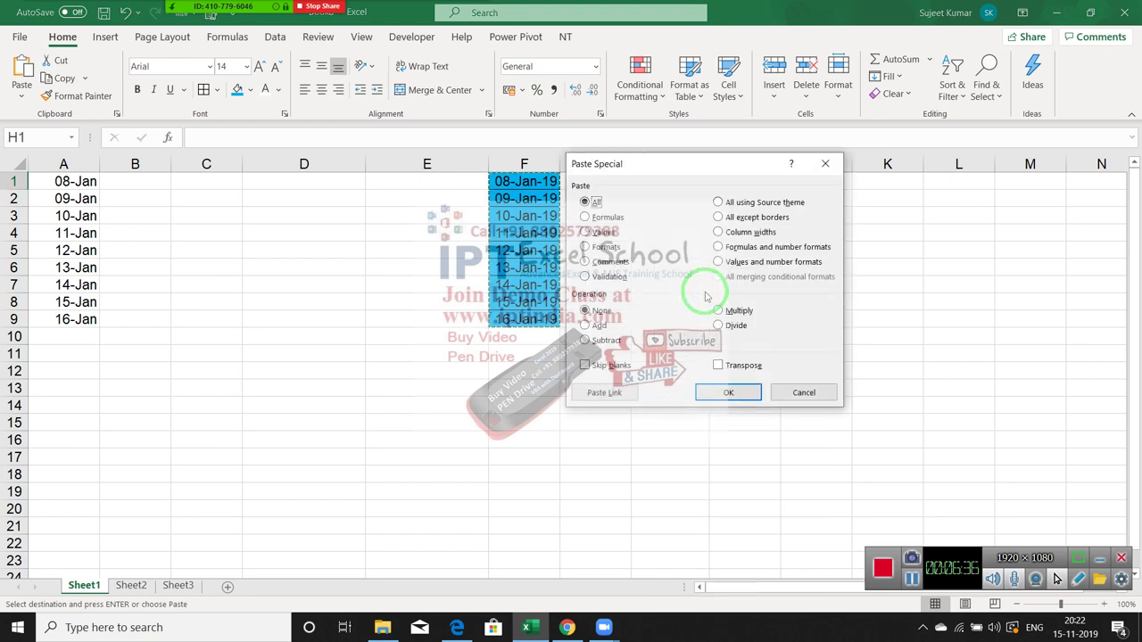
{"action": "left_click", "coordinate": [744, 249]}
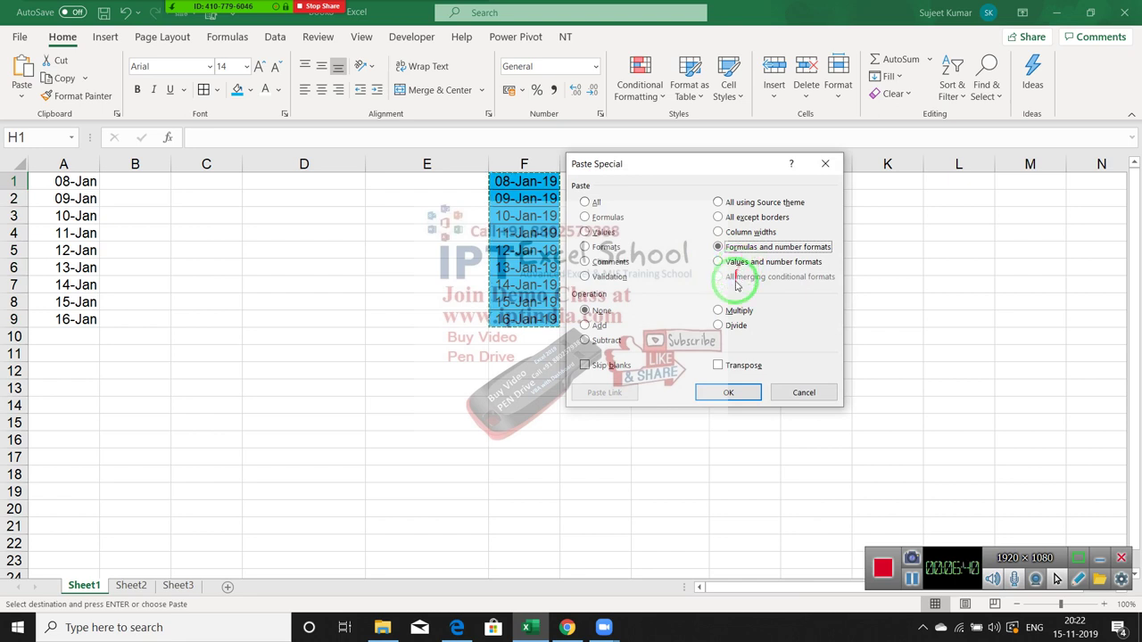
{"action": "left_click", "coordinate": [714, 395]}
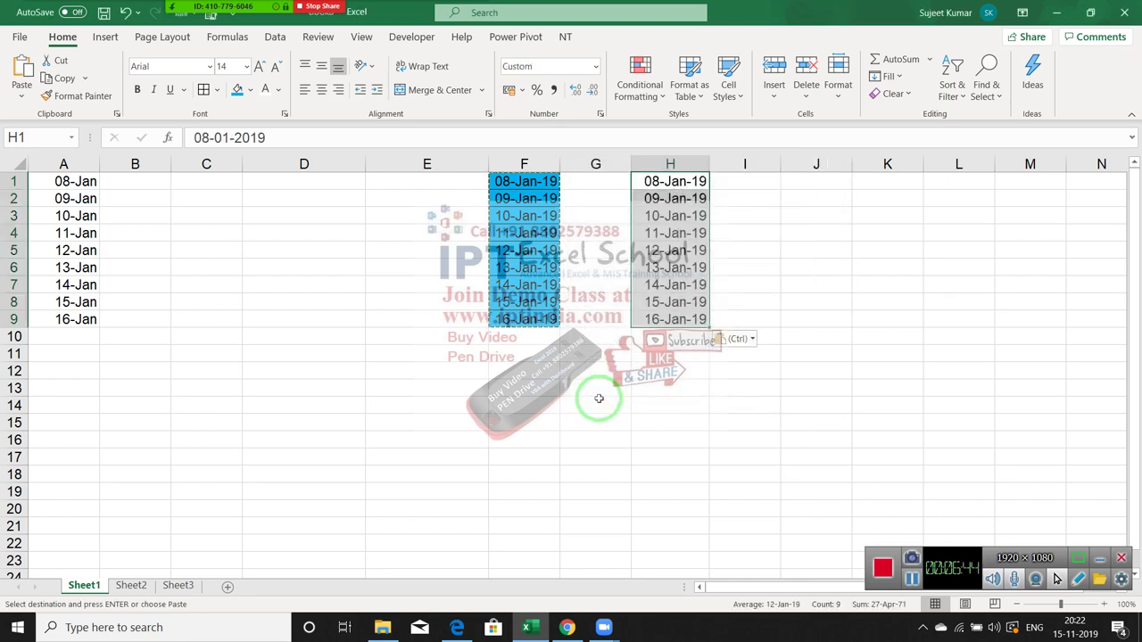
Open Format Cells on column H to check the dd-mmm-yy custom date format.
{"action": "right_click", "coordinate": [664, 193]}
{"action": "left_click", "coordinate": [704, 301]}
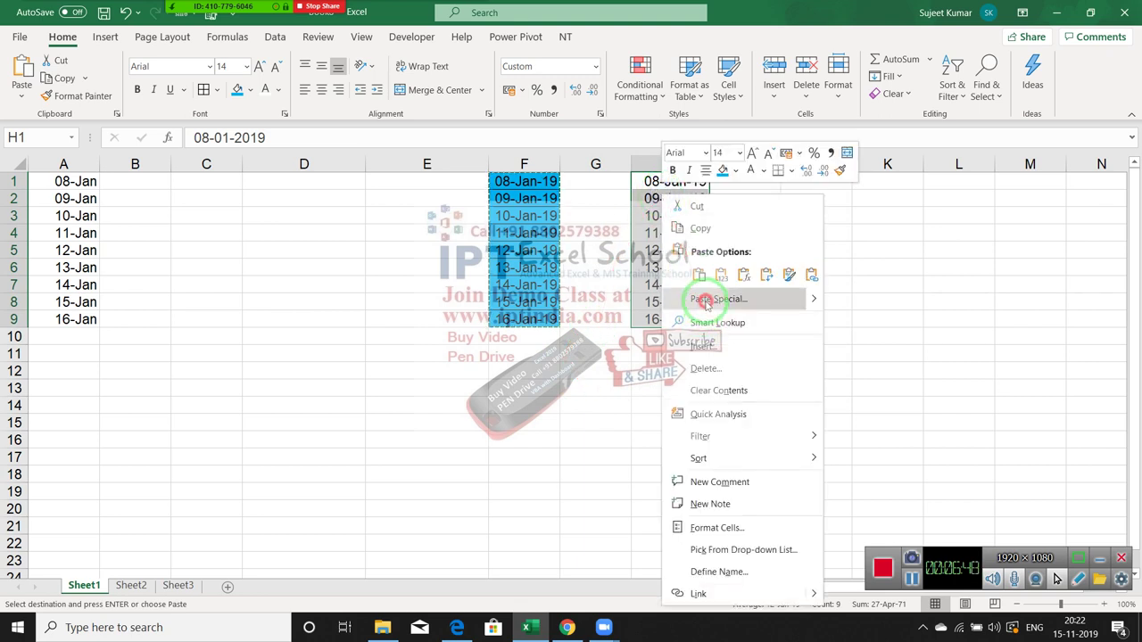
{"action": "key", "text": "Escape"}
{"action": "key", "text": "Escape"}
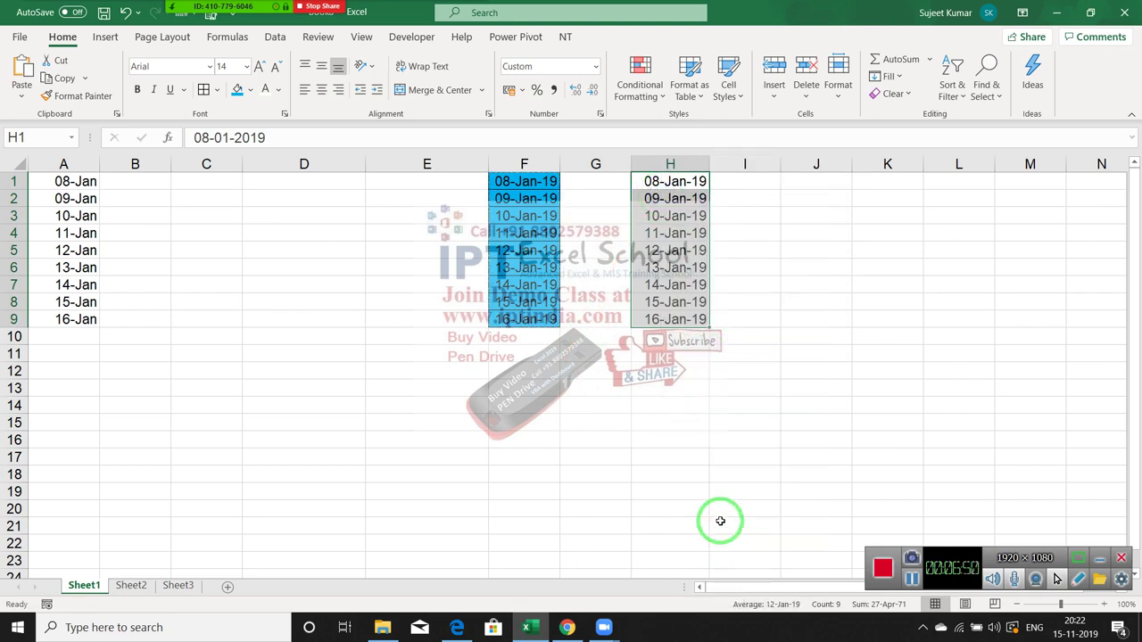
{"action": "key", "text": "ctrl+1"}
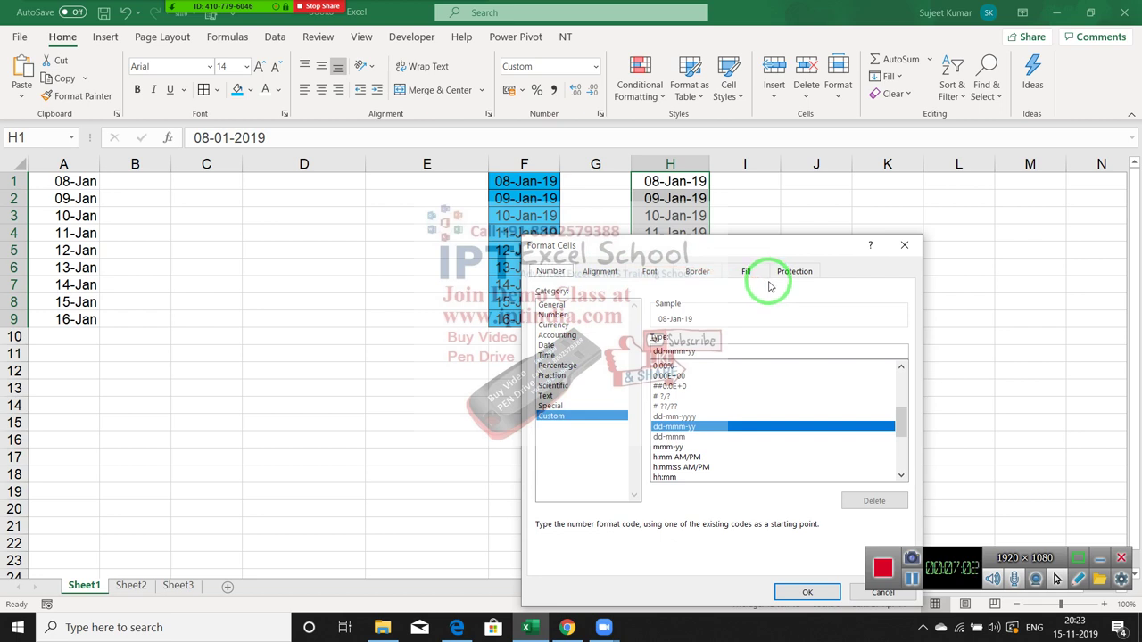
Close the Format Cells dialog.
{"action": "left_click", "coordinate": [904, 244]}
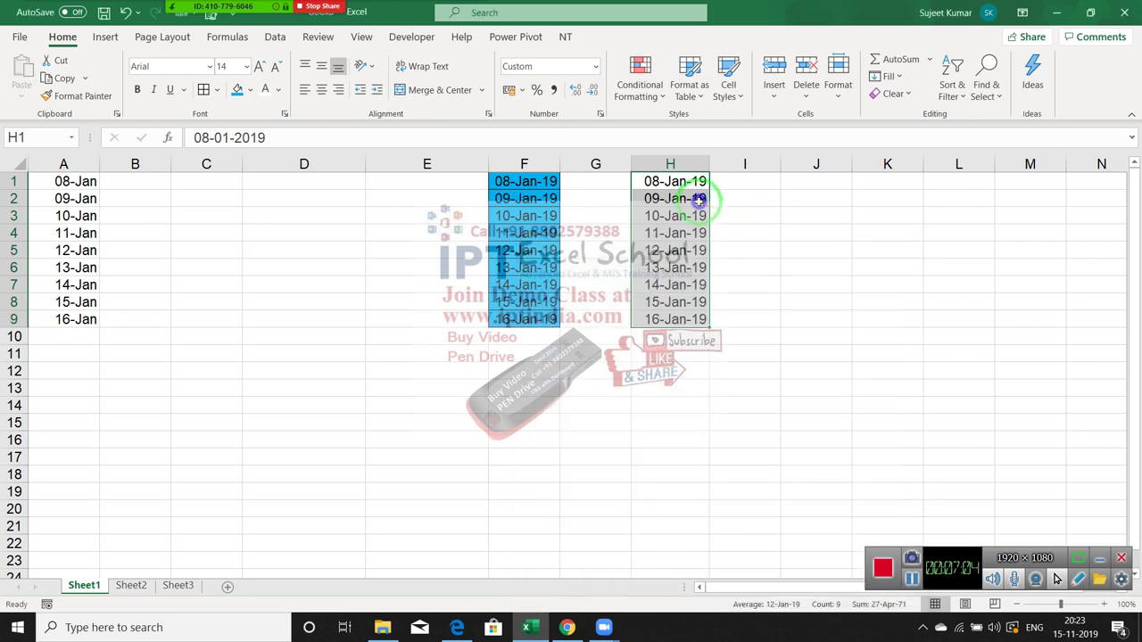
{"action": "right_click", "coordinate": [698, 201]}
{"action": "left_click", "coordinate": [617, 227]}
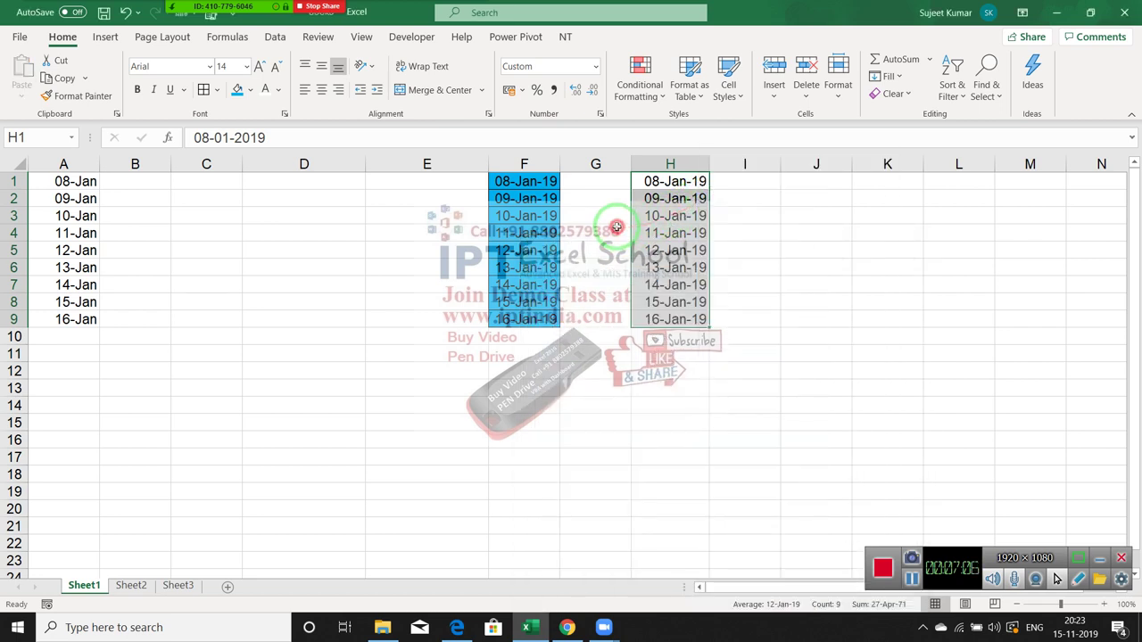
Copy F1:F9 and paste values and number formats only into H1:H9.
{"action": "left_click_drag", "start_coordinate": [540, 183], "coordinate": [524, 318]}
{"action": "key", "text": "ctrl+c"}
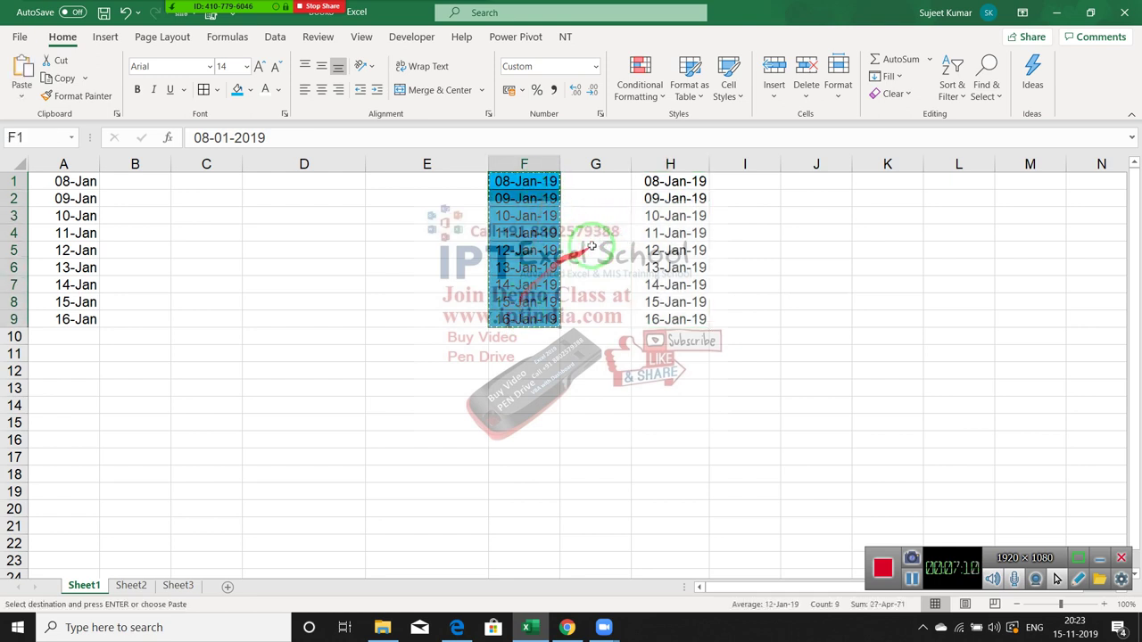
{"action": "left_click", "coordinate": [658, 184]}
{"action": "right_click", "coordinate": [662, 184]}
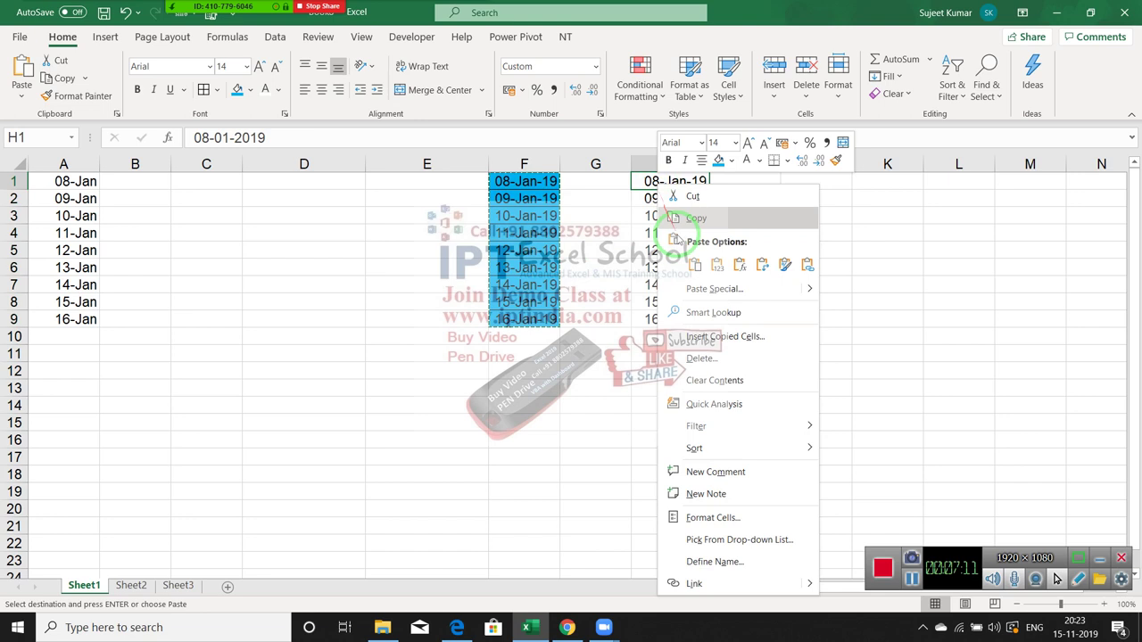
{"action": "left_click", "coordinate": [709, 294]}
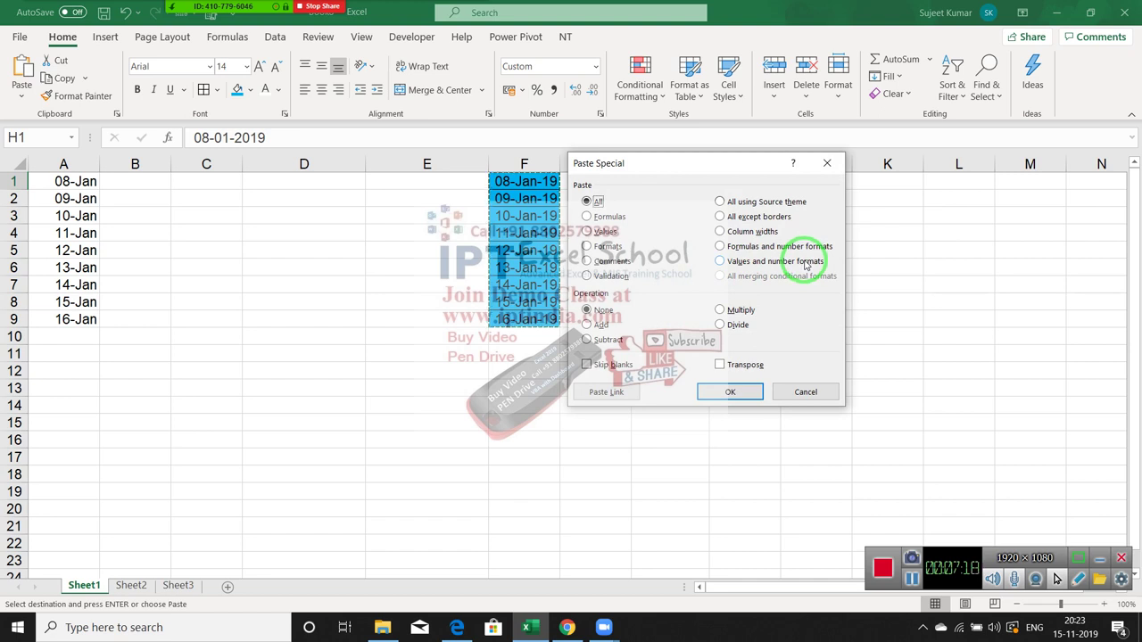
{"action": "double_click", "coordinate": [807, 261]}
{"action": "left_click", "coordinate": [465, 265]}
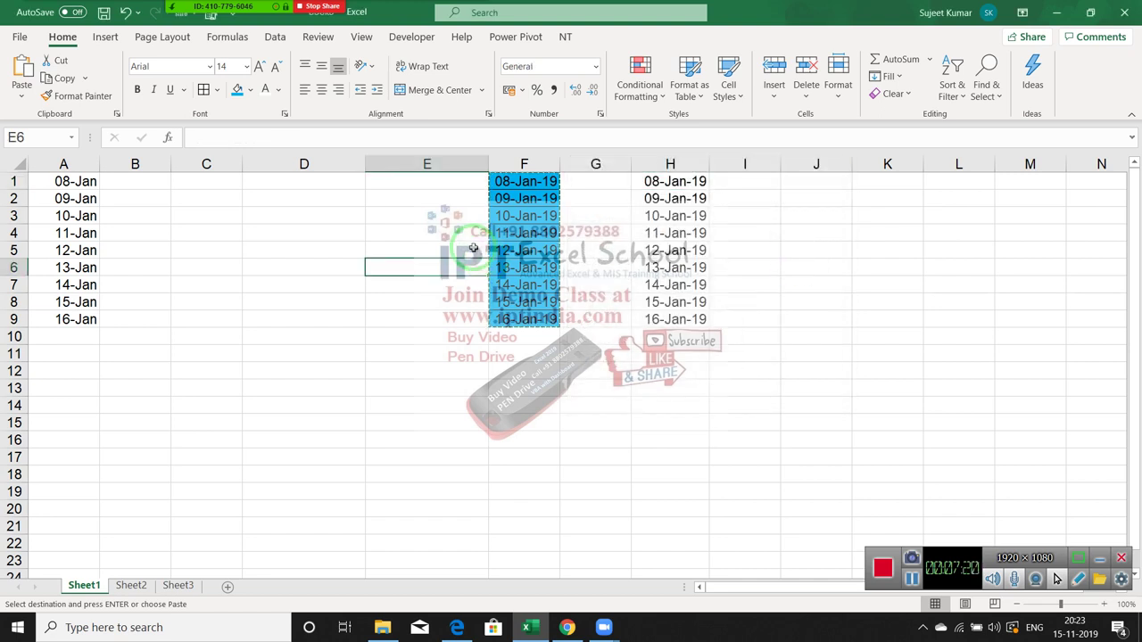
Bring up the Zoom participants list and move its window to the right.
{"action": "left_click", "coordinate": [192, 14]}
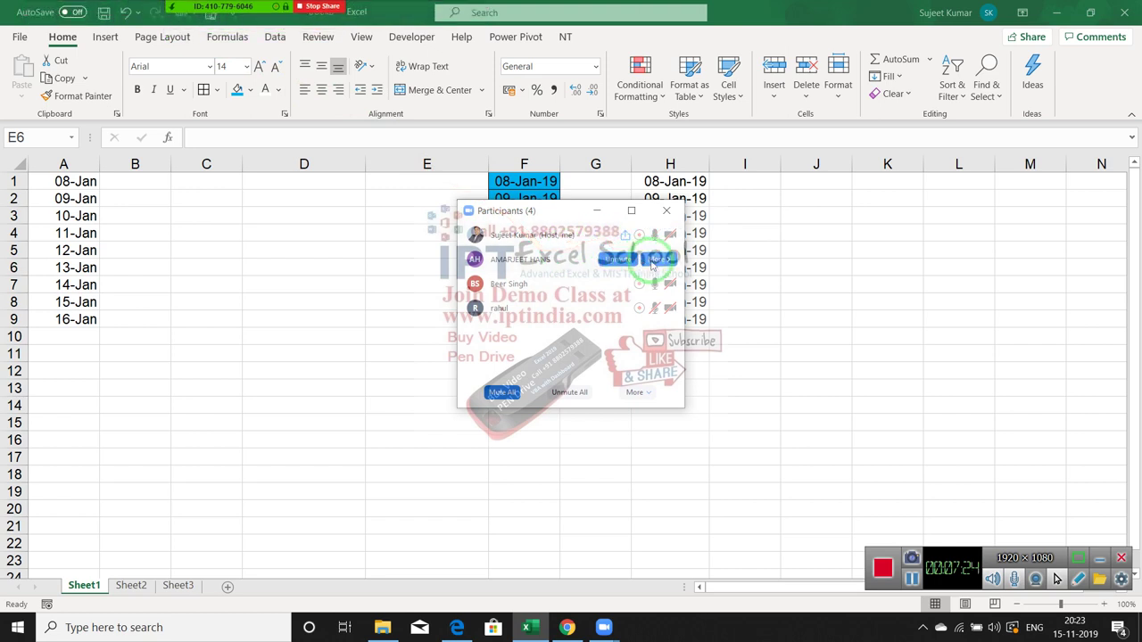
{"action": "left_click", "coordinate": [657, 260]}
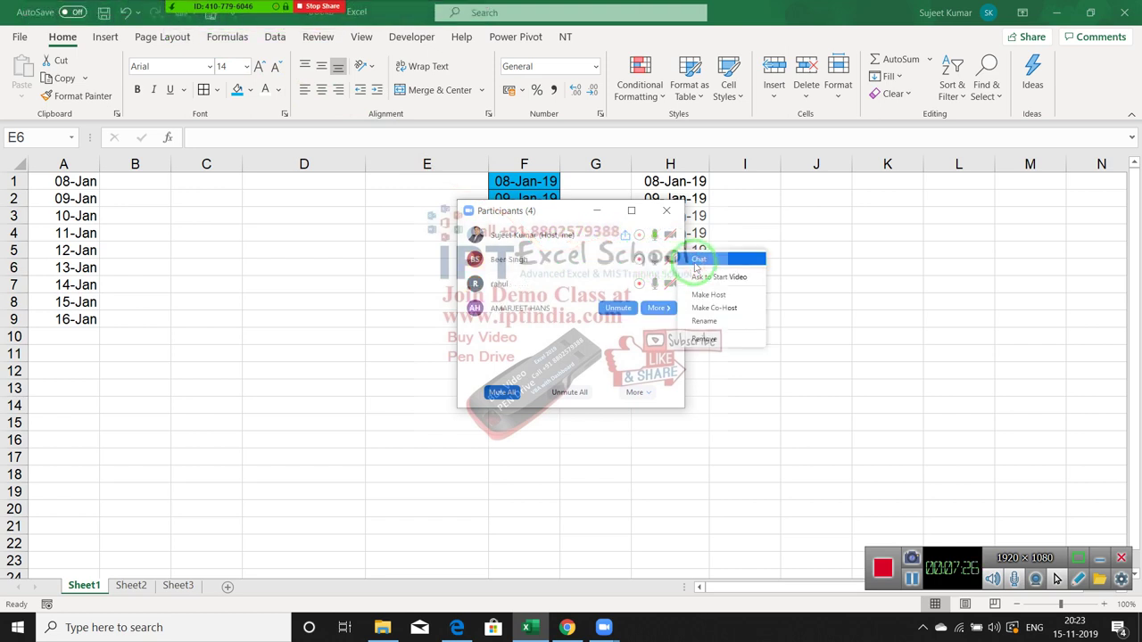
{"action": "left_click", "coordinate": [697, 260]}
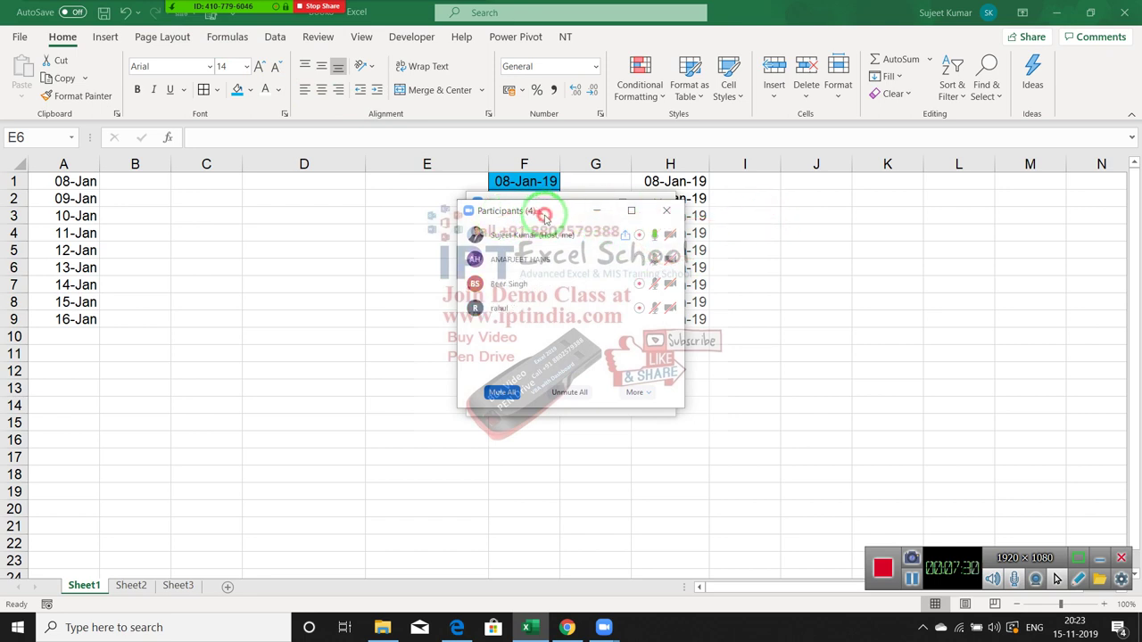
{"action": "left_click_drag", "start_coordinate": [545, 217], "coordinate": [781, 191]}
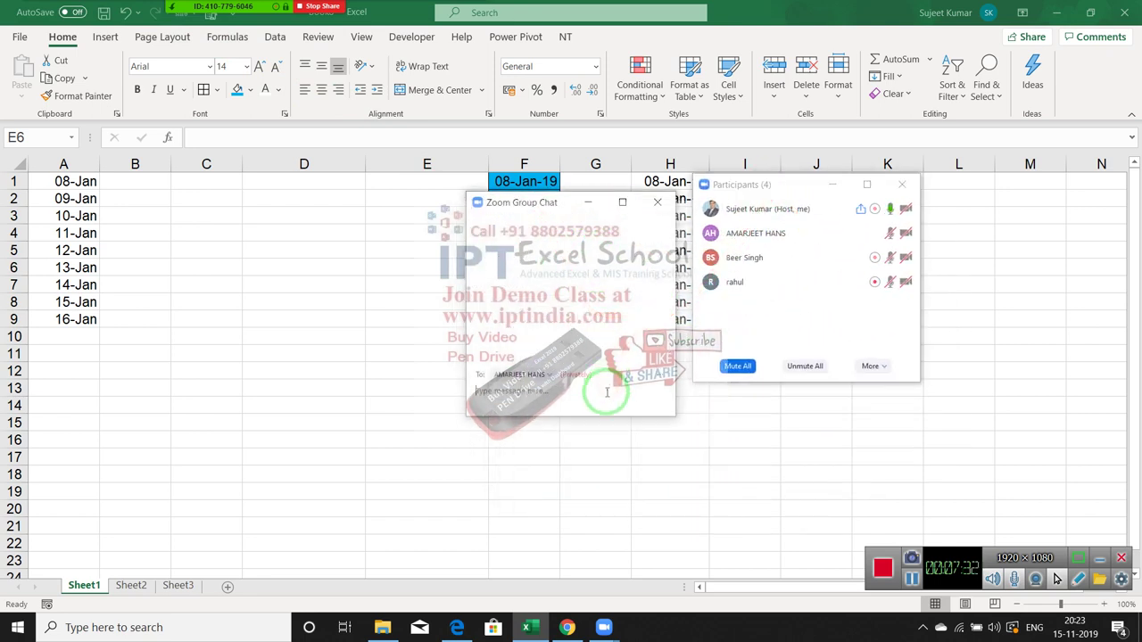
{"action": "type", "text": "Hi"}
Send the chat message and close the chat and participants windows.
{"action": "key", "text": "Return"}
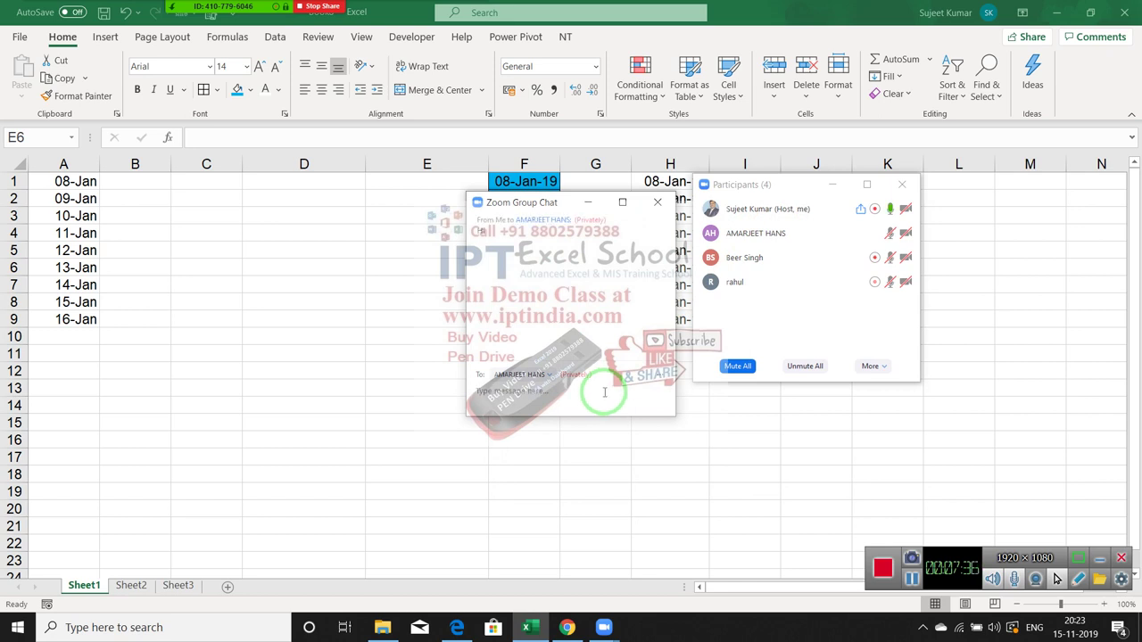
{"action": "left_click", "coordinate": [665, 206]}
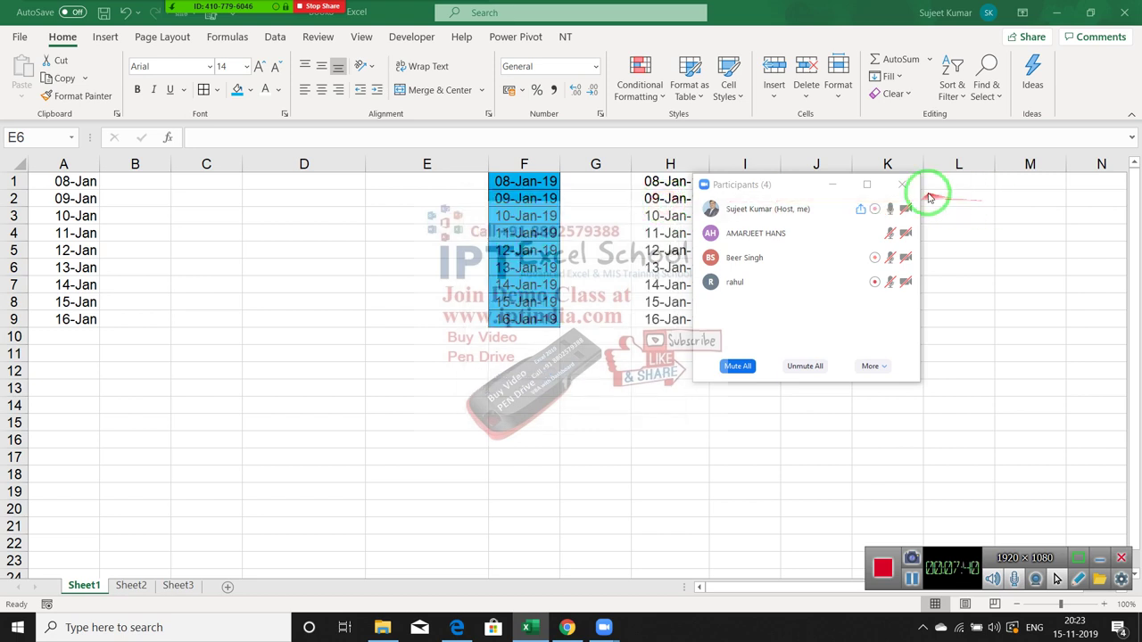
{"action": "left_click", "coordinate": [901, 184]}
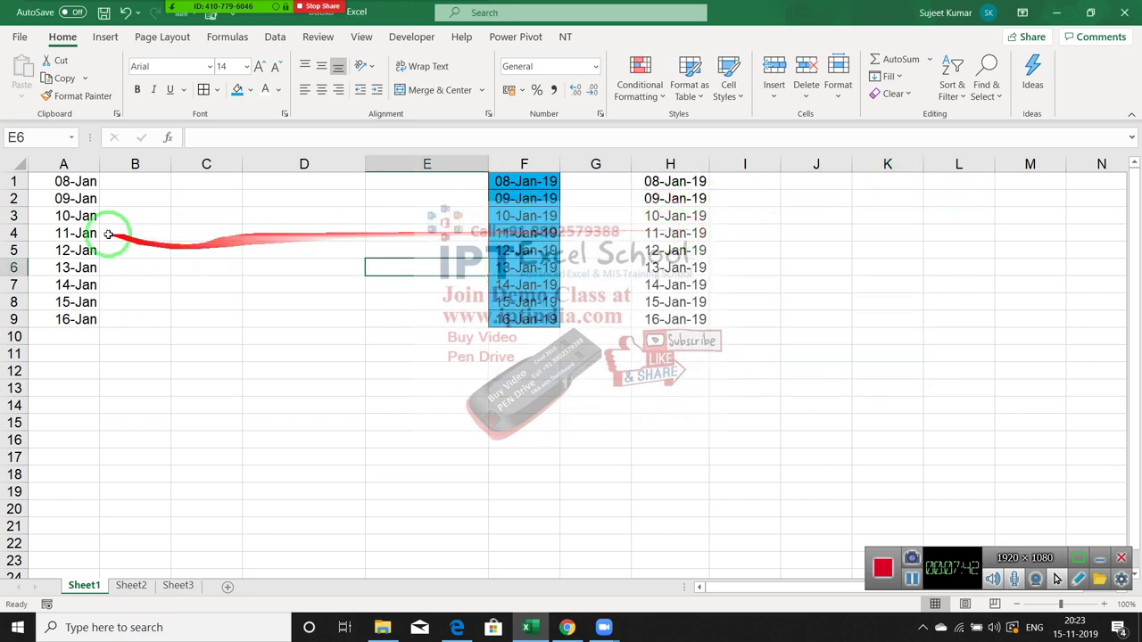
Clear all contents of Sheet1 and move to Sheet2.
{"action": "left_click", "coordinate": [18, 169]}
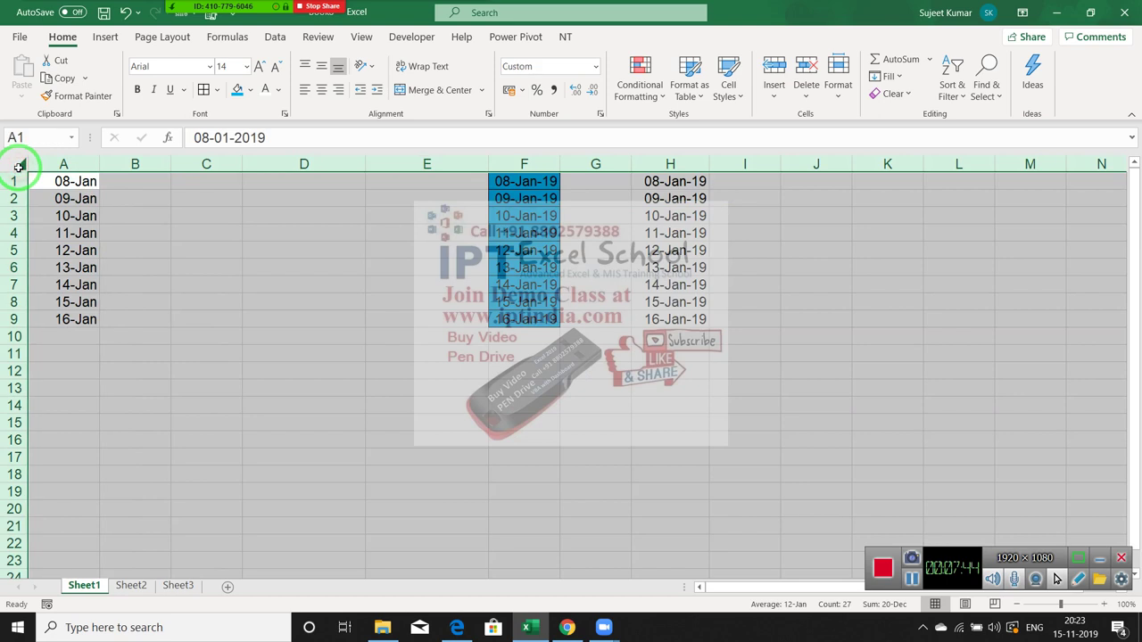
{"action": "key", "text": "Delete"}
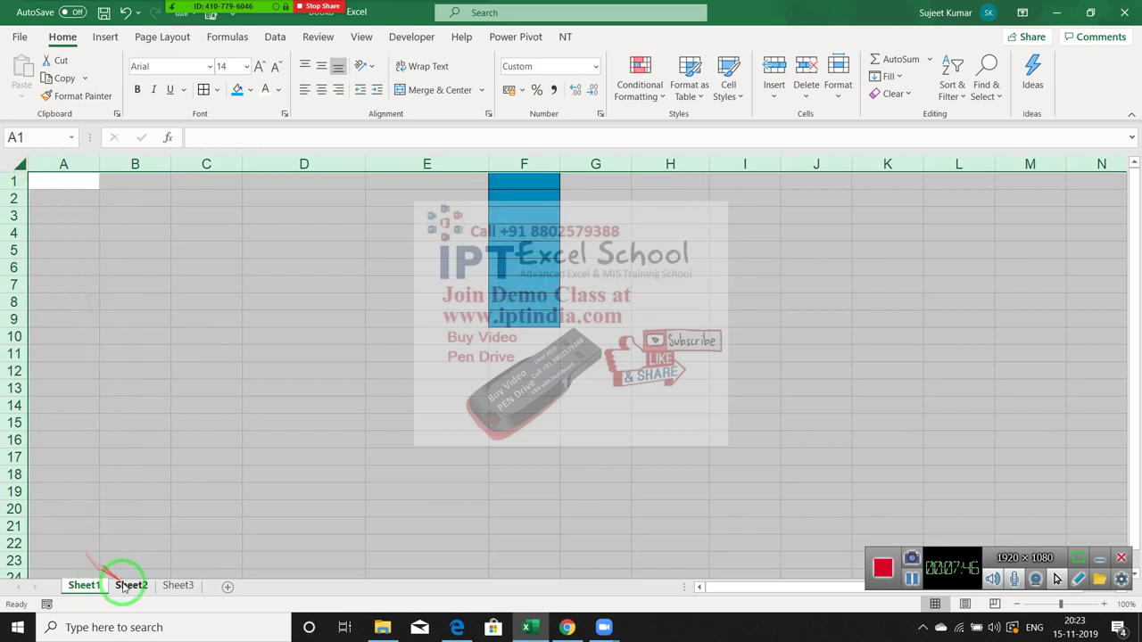
{"action": "left_click", "coordinate": [129, 585]}
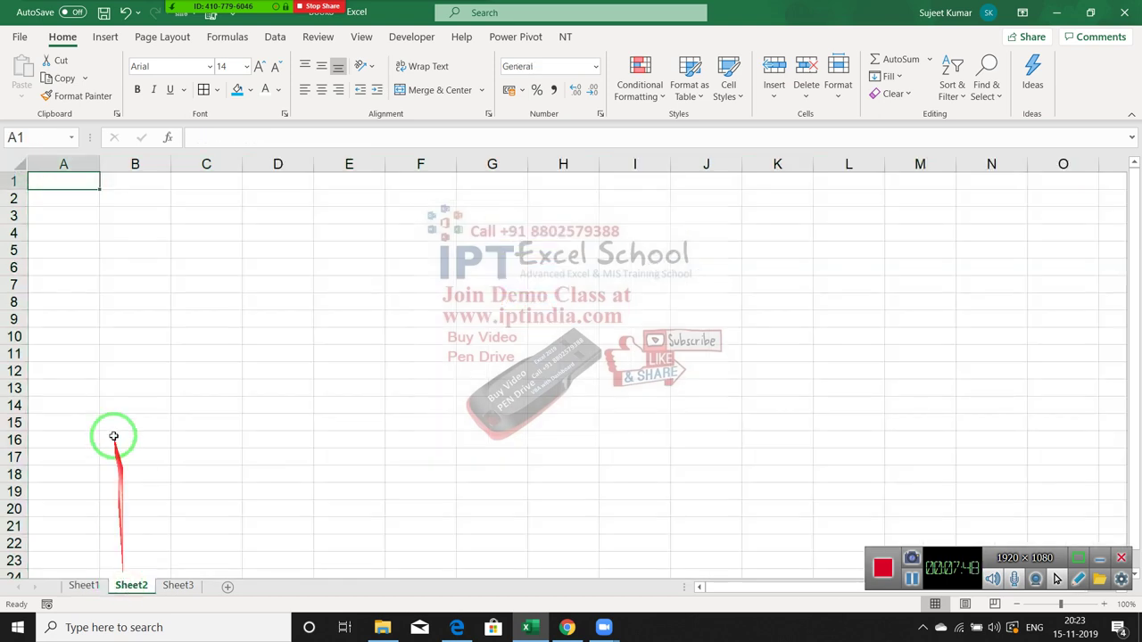
Enter 20 in B4 and 30 in C4.
{"action": "left_click", "coordinate": [105, 239]}
{"action": "type", "text": "20"}
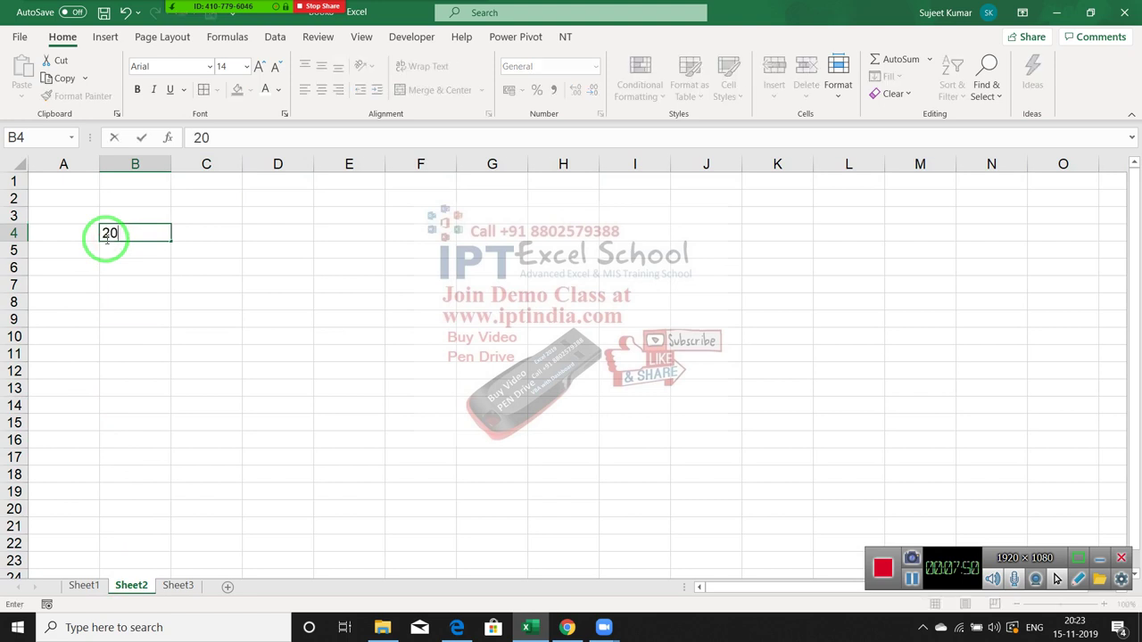
{"action": "key", "text": "Tab"}
{"action": "type", "text": "30"}
{"action": "key", "text": "Tab"}
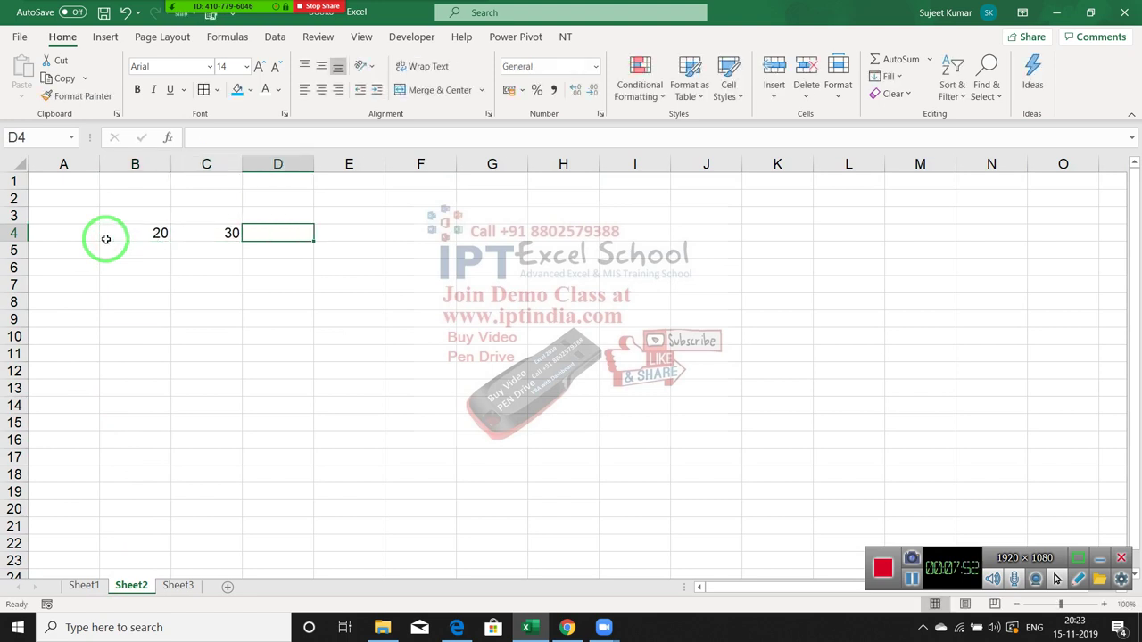
Copy the 20 from B4, paste it over C4, then undo to restore 30.
{"action": "left_click", "coordinate": [105, 239]}
{"action": "key", "text": "ctrl+c"}
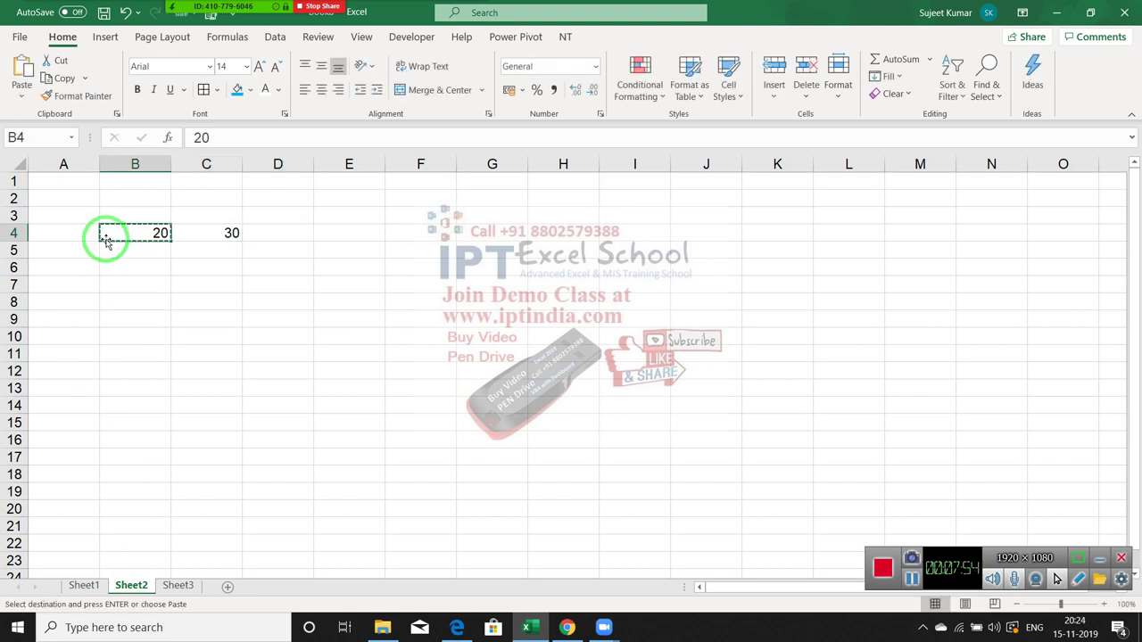
{"action": "key", "text": "Tab"}
{"action": "key", "text": "Return"}
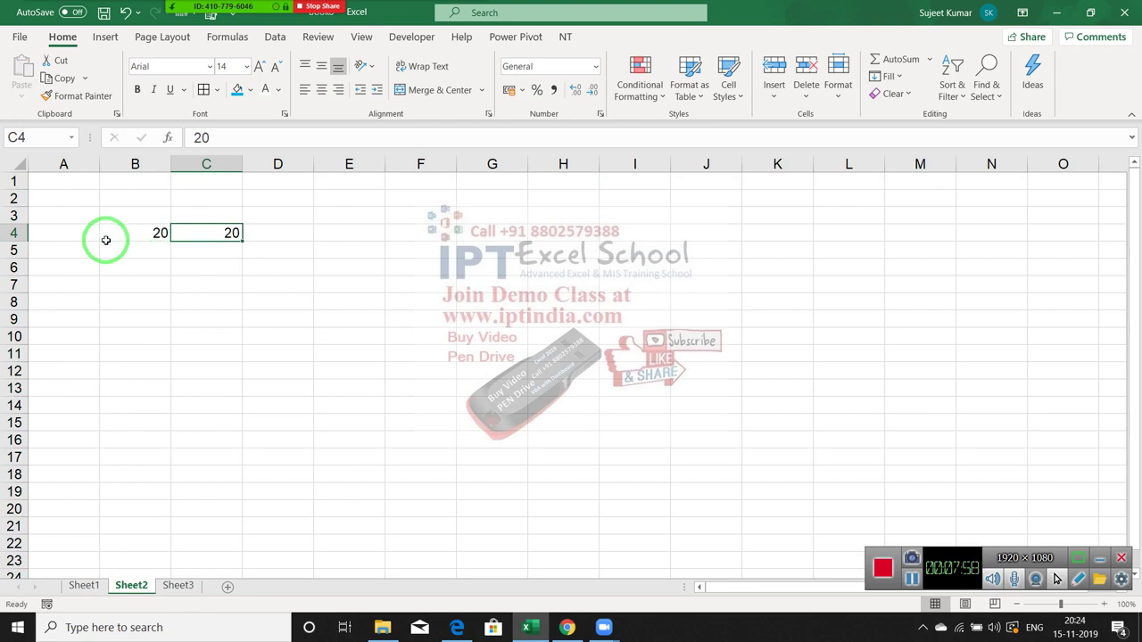
{"action": "key", "text": "ctrl+z"}
{"action": "right_click", "coordinate": [191, 232]}
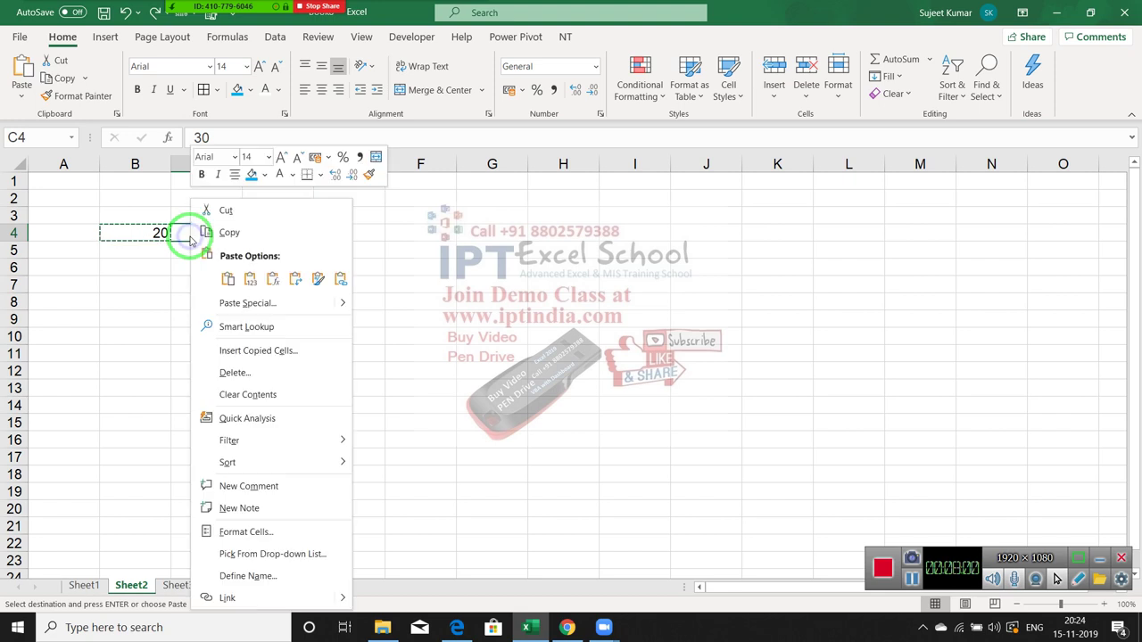
Paste Special the copied 20 onto C4 with Multiply, turning 30 into 600.
{"action": "left_click", "coordinate": [243, 305]}
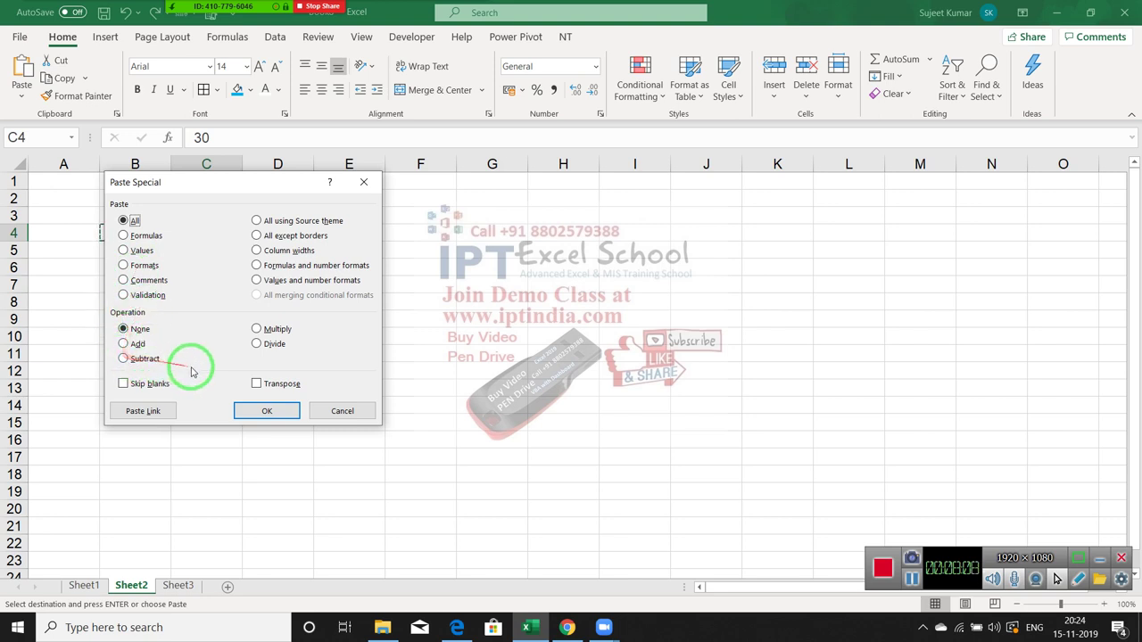
{"action": "left_click", "coordinate": [264, 329]}
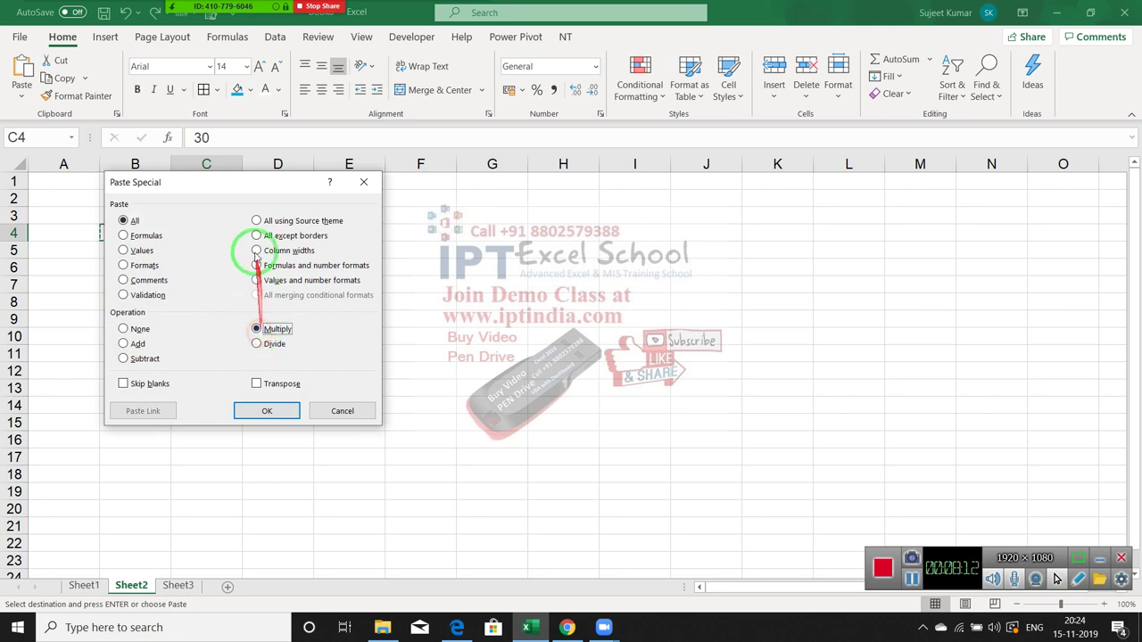
{"action": "left_click_drag", "start_coordinate": [244, 183], "coordinate": [463, 158]}
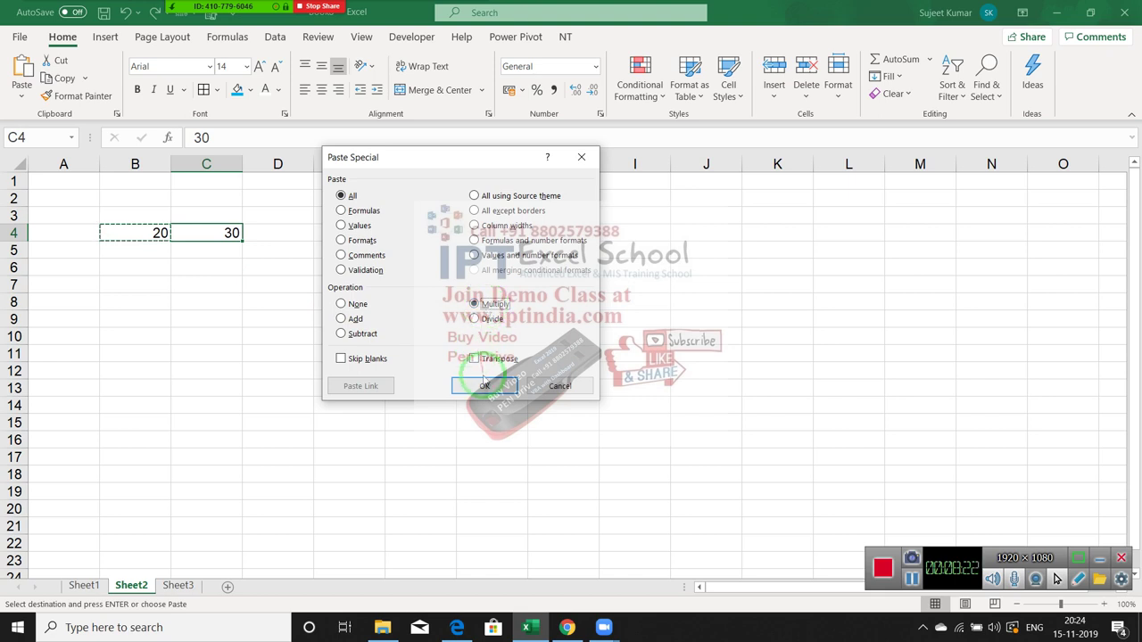
{"action": "left_click", "coordinate": [483, 387]}
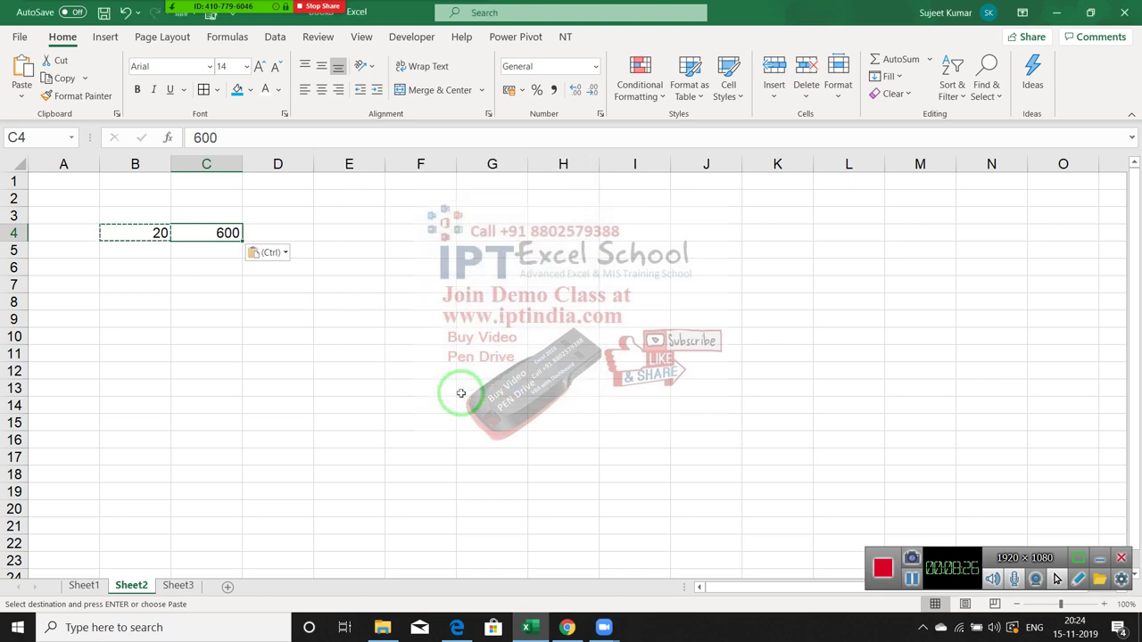
{"action": "right_click", "coordinate": [223, 233]}
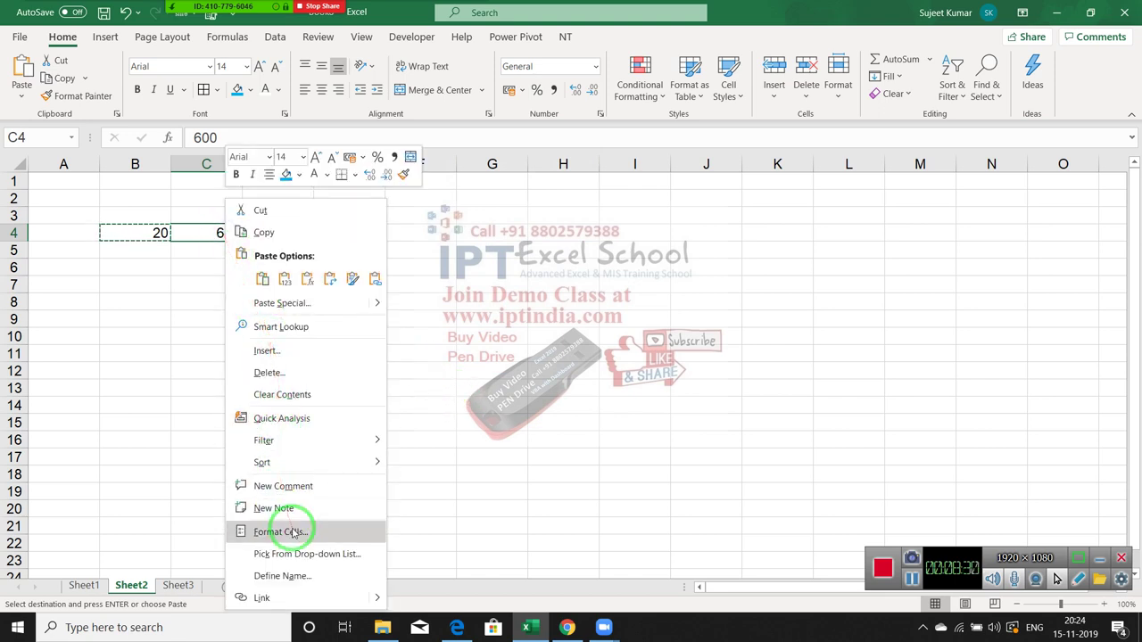
Paste Special Add the copied 20 onto C4 to make 620, then clear A4:C5.
{"action": "left_click", "coordinate": [283, 303]}
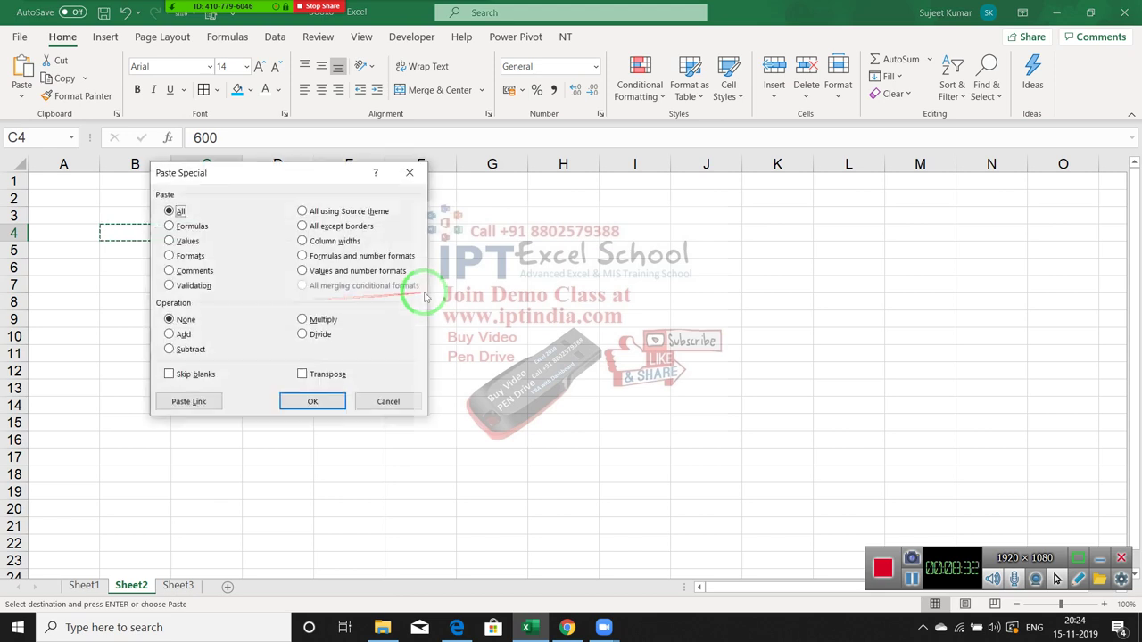
{"action": "left_click_drag", "start_coordinate": [301, 173], "coordinate": [609, 151]}
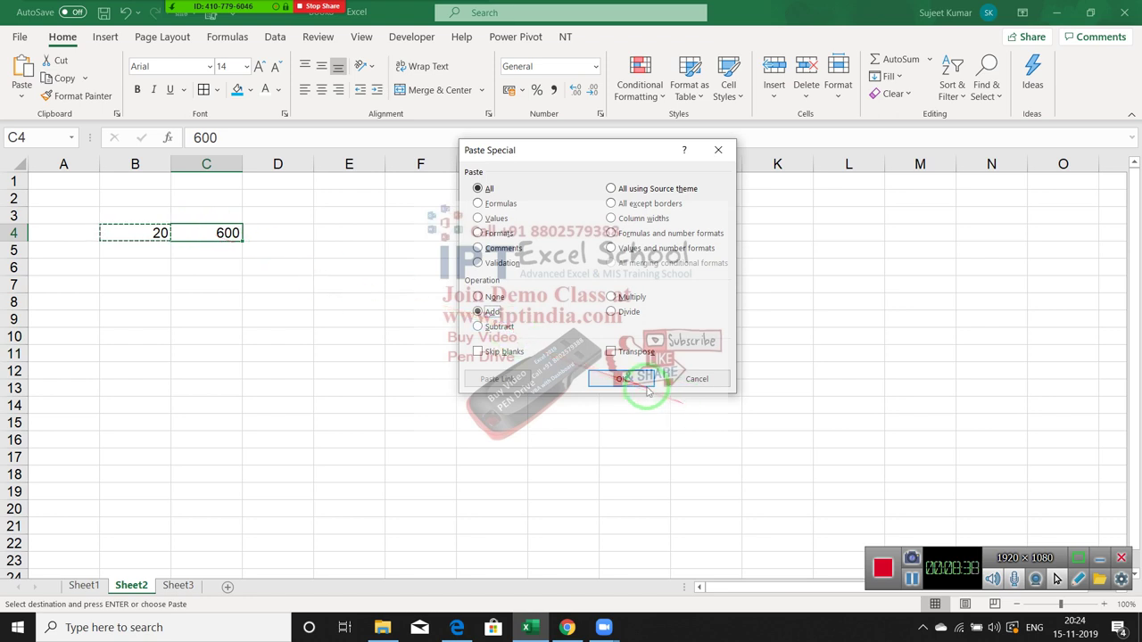
{"action": "left_click", "coordinate": [635, 380]}
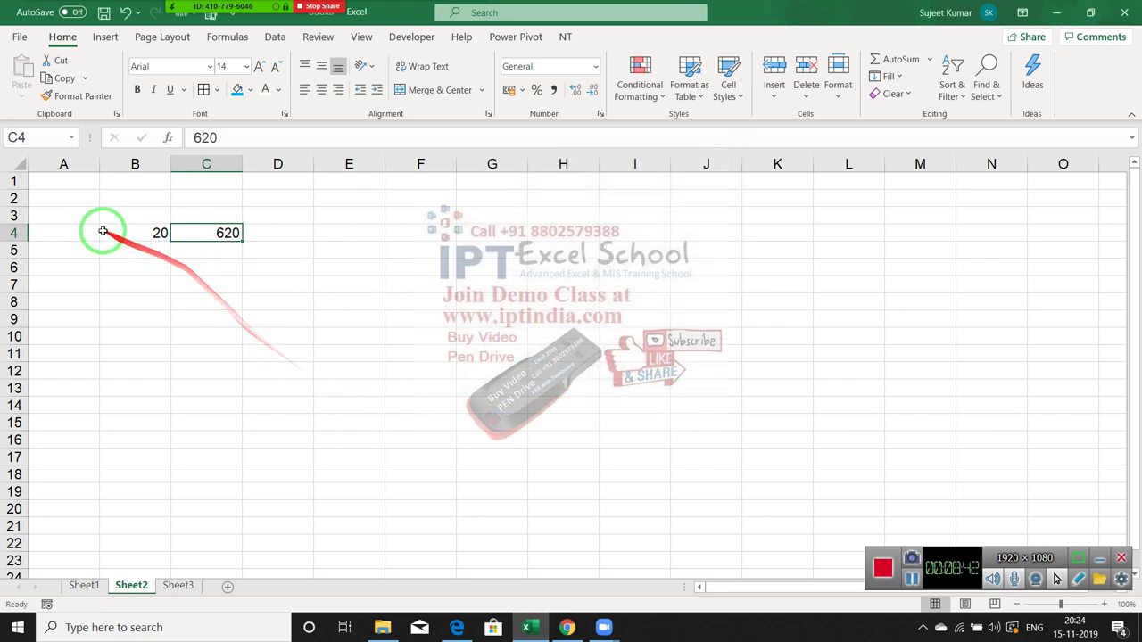
{"action": "left_click_drag", "start_coordinate": [85, 232], "coordinate": [230, 260]}
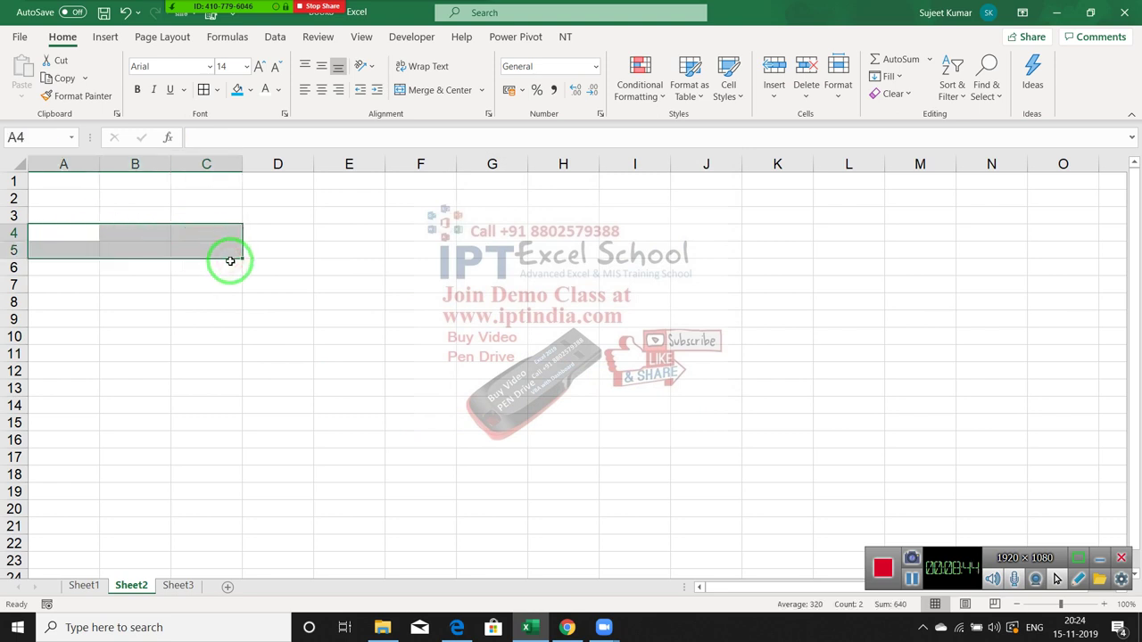
{"action": "key", "text": "Up"}
{"action": "key", "text": "Up"}
{"action": "key", "text": "Up"}
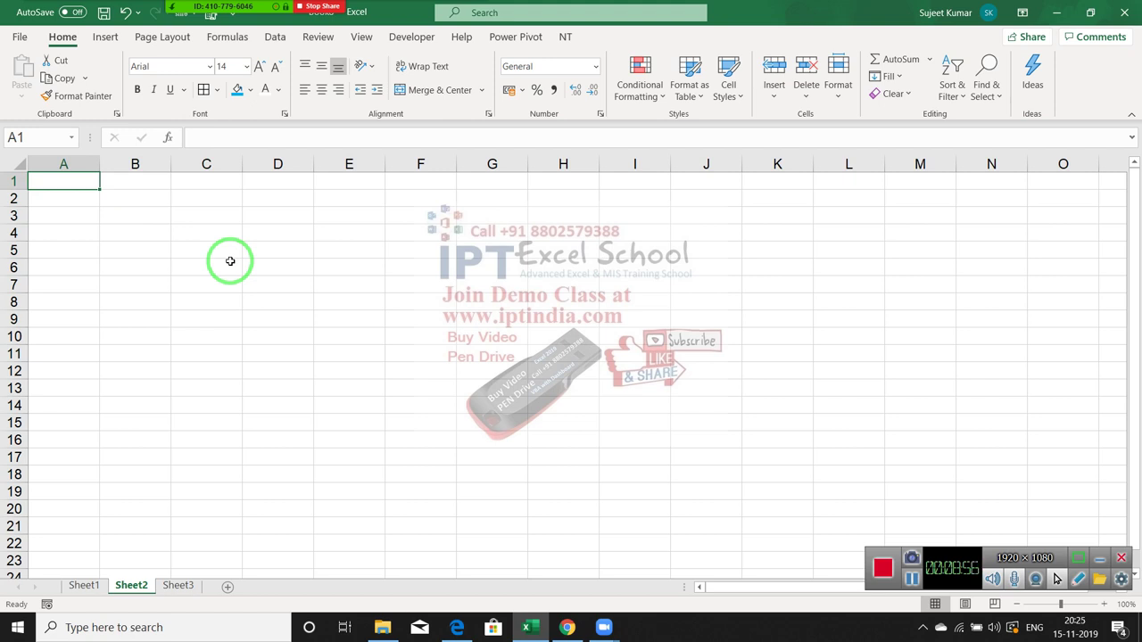
Enter 20% in cell A2.
{"action": "key", "text": "Right"}
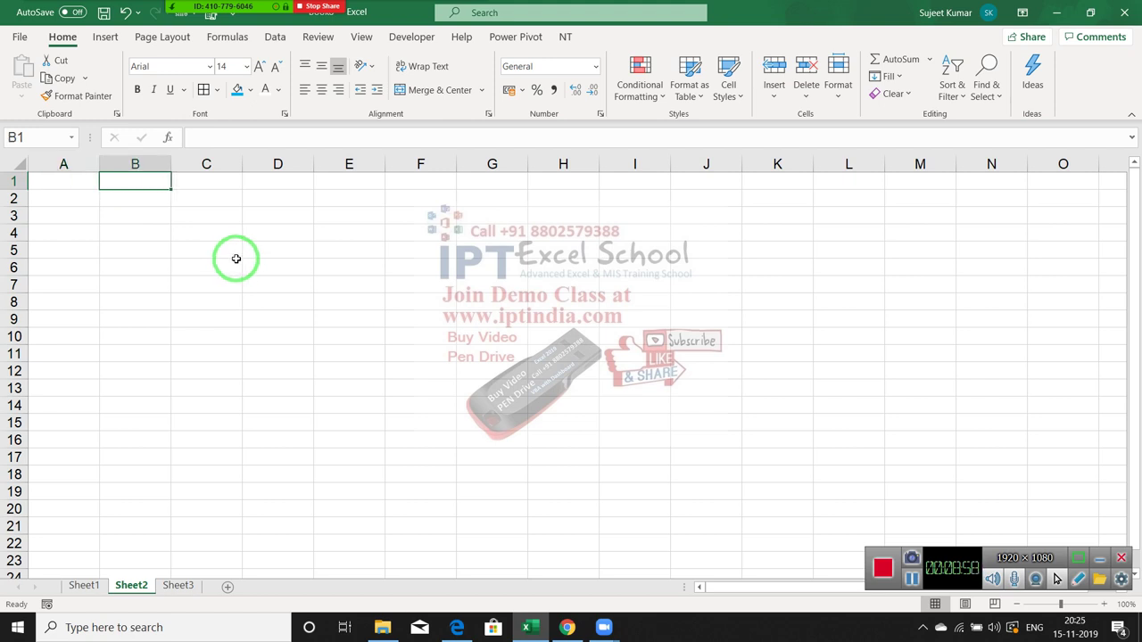
{"action": "key", "text": "Down"}
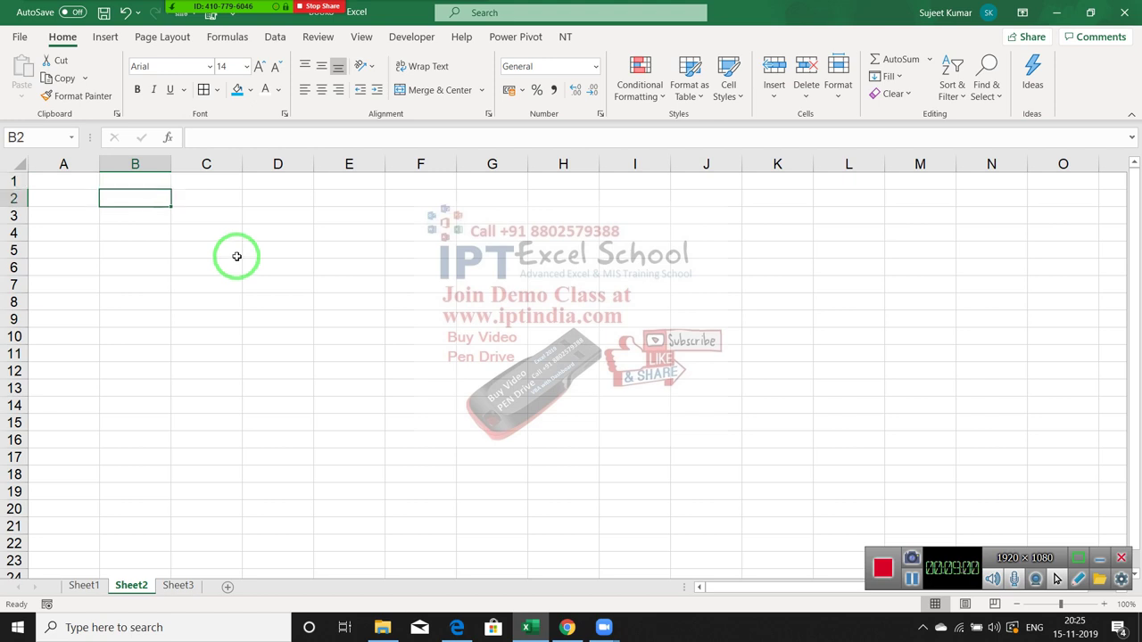
{"action": "key", "text": "Left"}
{"action": "key", "text": "Right"}
{"action": "key", "text": "Left"}
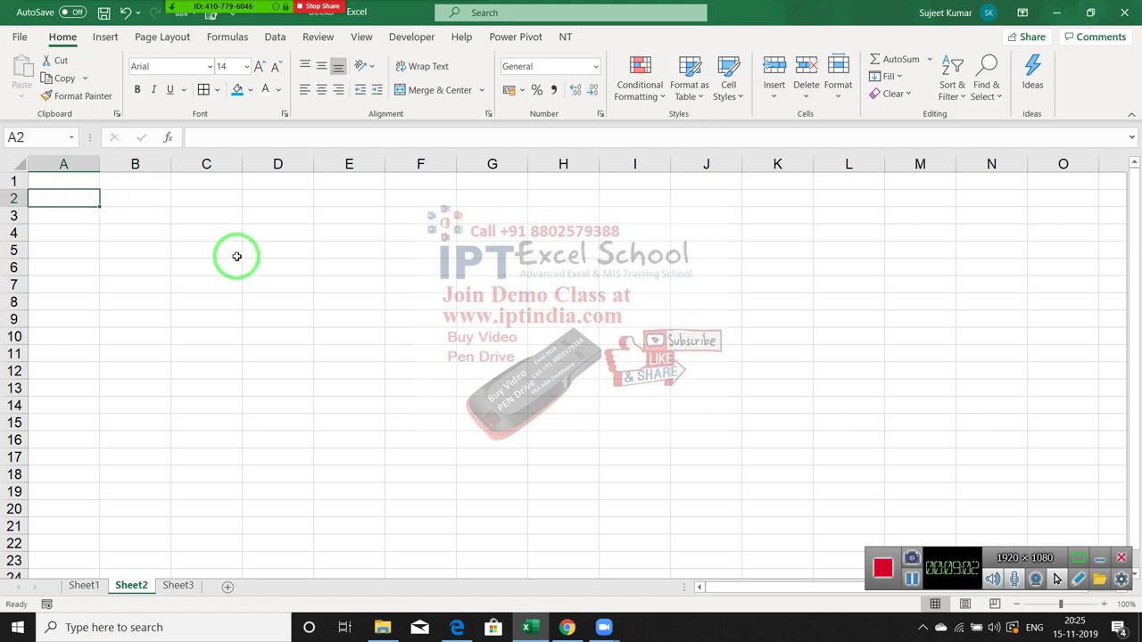
{"action": "type", "text": "20"}
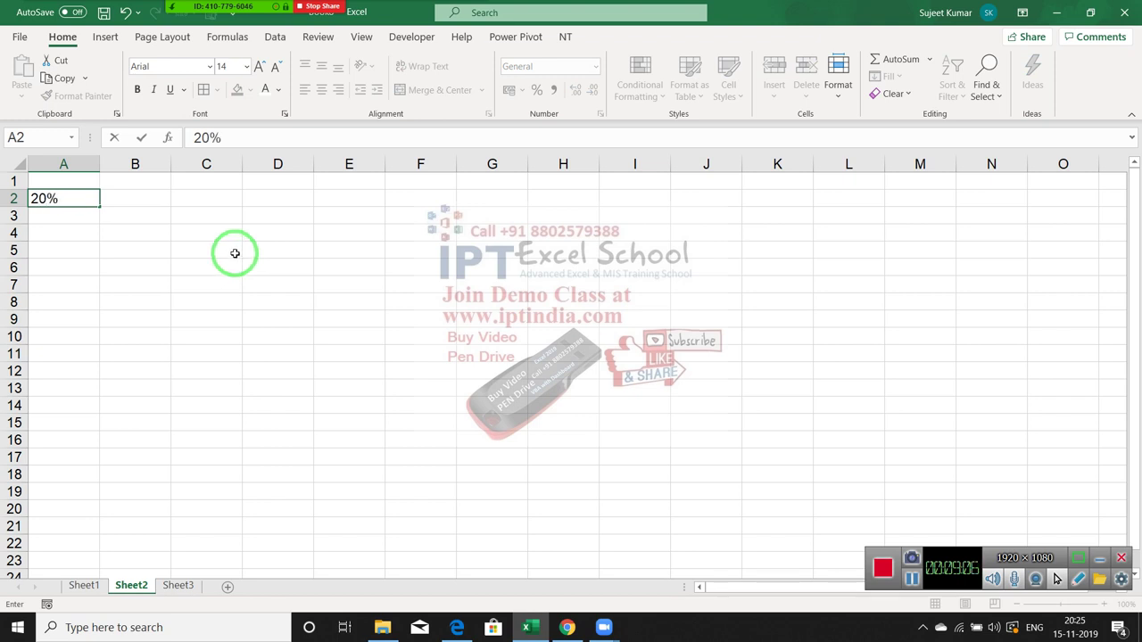
{"action": "key", "text": "Return"}
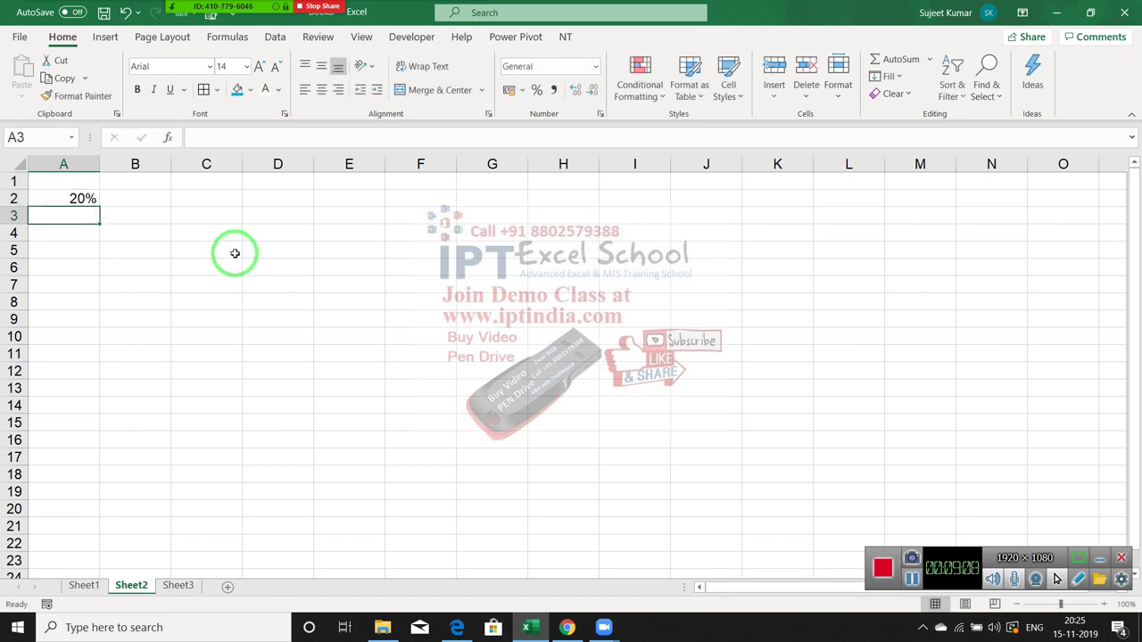
Enter the plain number 20 in cell B2.
{"action": "key", "text": "Up"}
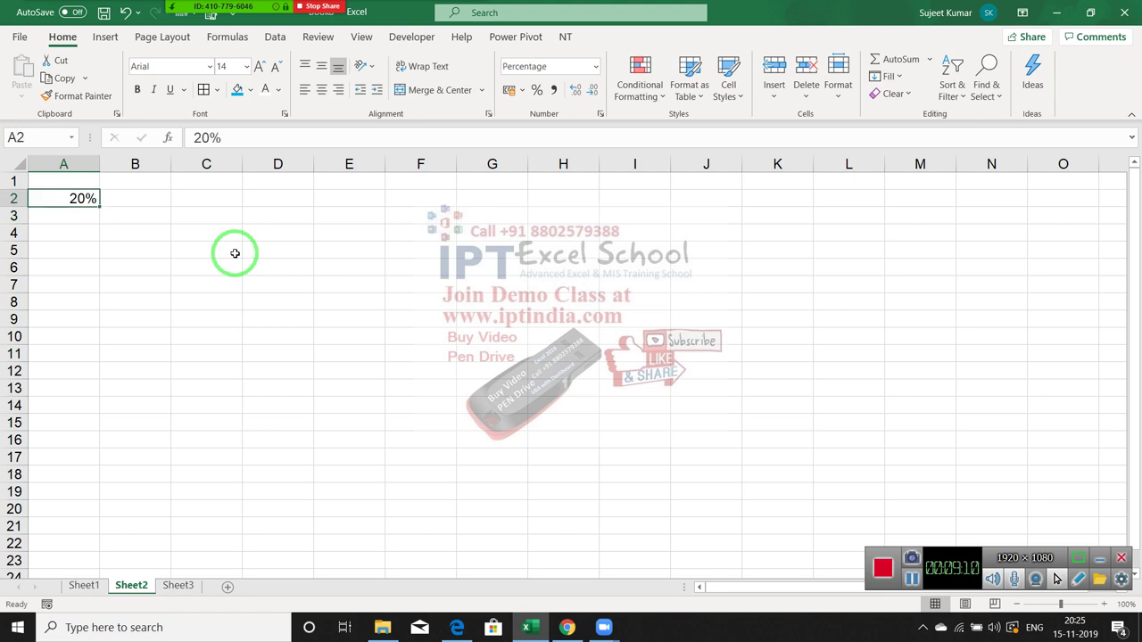
{"action": "key", "text": "Down"}
{"action": "key", "text": "Up"}
{"action": "key", "text": "Right"}
{"action": "type", "text": "20"}
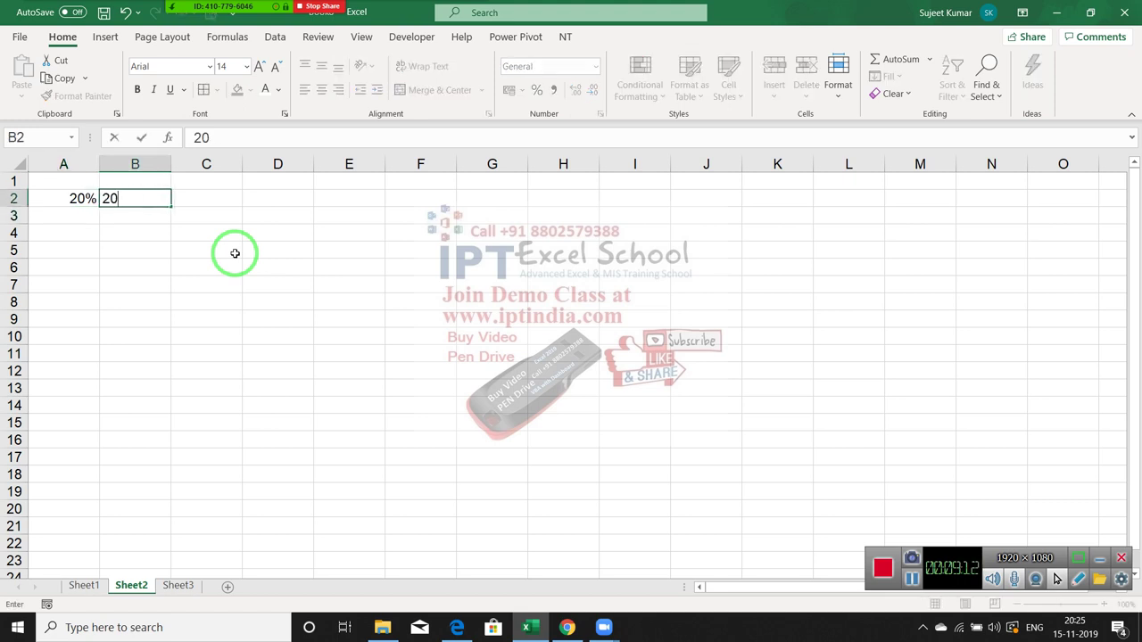
{"action": "key", "text": "Return"}
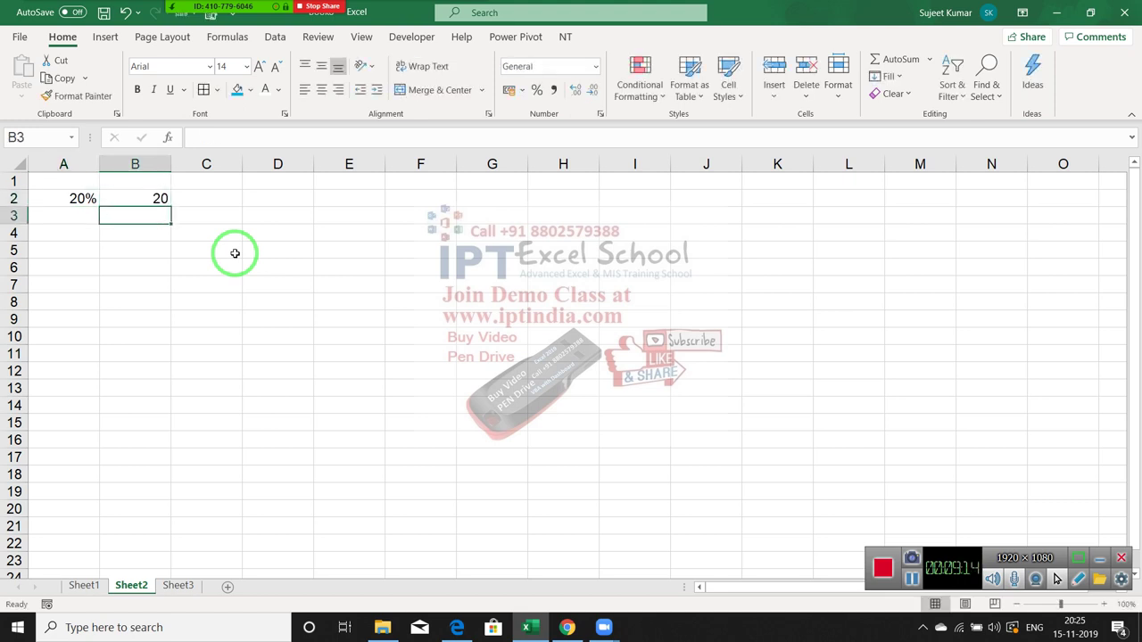
Apply Percent Style to B2 so it shows 2000%, and note 1=100% in B3.
{"action": "left_click", "coordinate": [157, 197]}
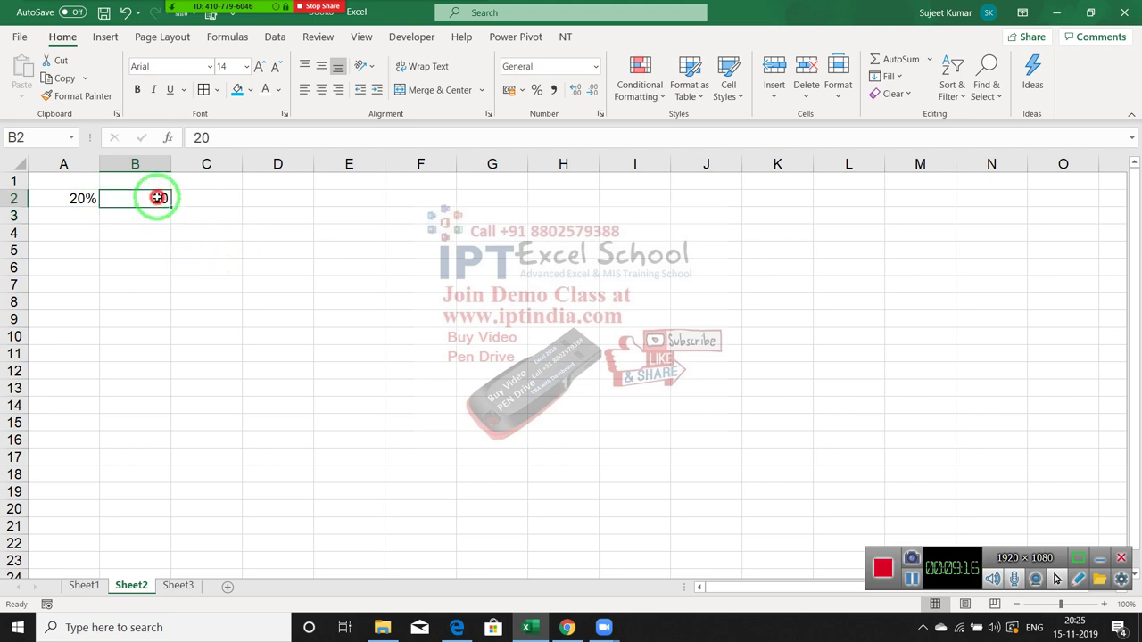
{"action": "left_click", "coordinate": [539, 91]}
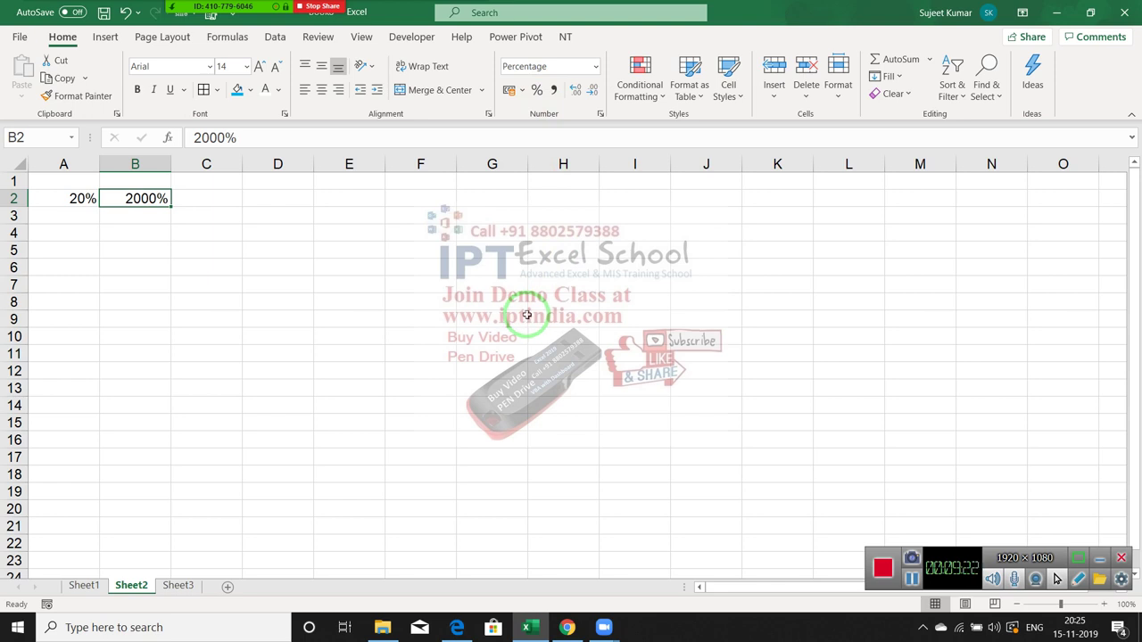
{"action": "key", "text": "Down"}
{"action": "type", "text": "1"}
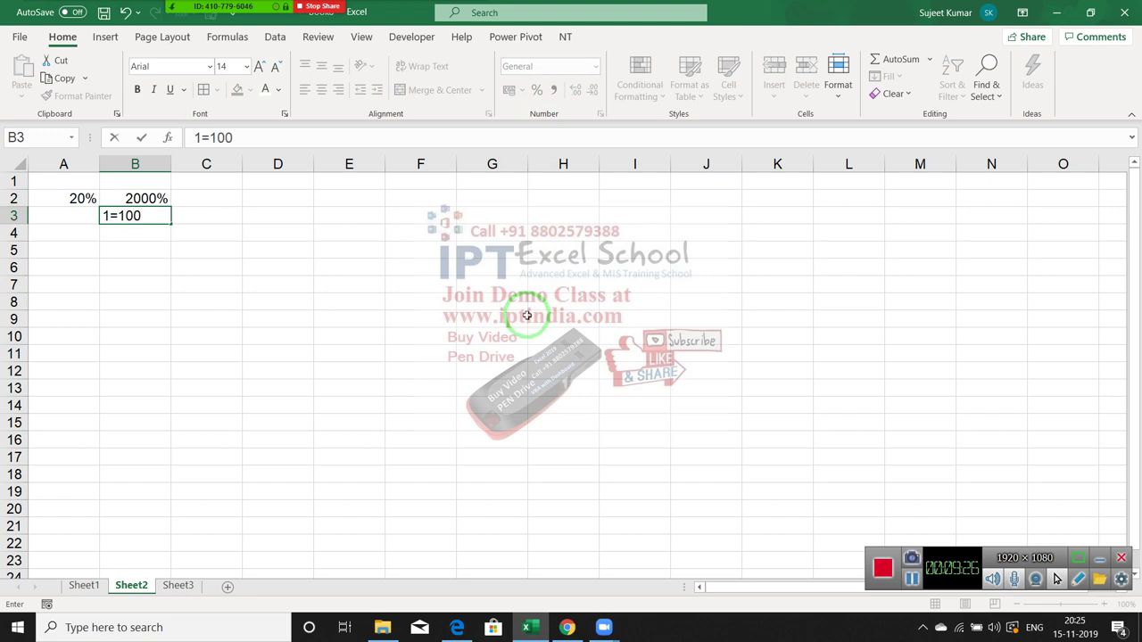
{"action": "type", "text": "%"}
{"action": "key", "text": "Return"}
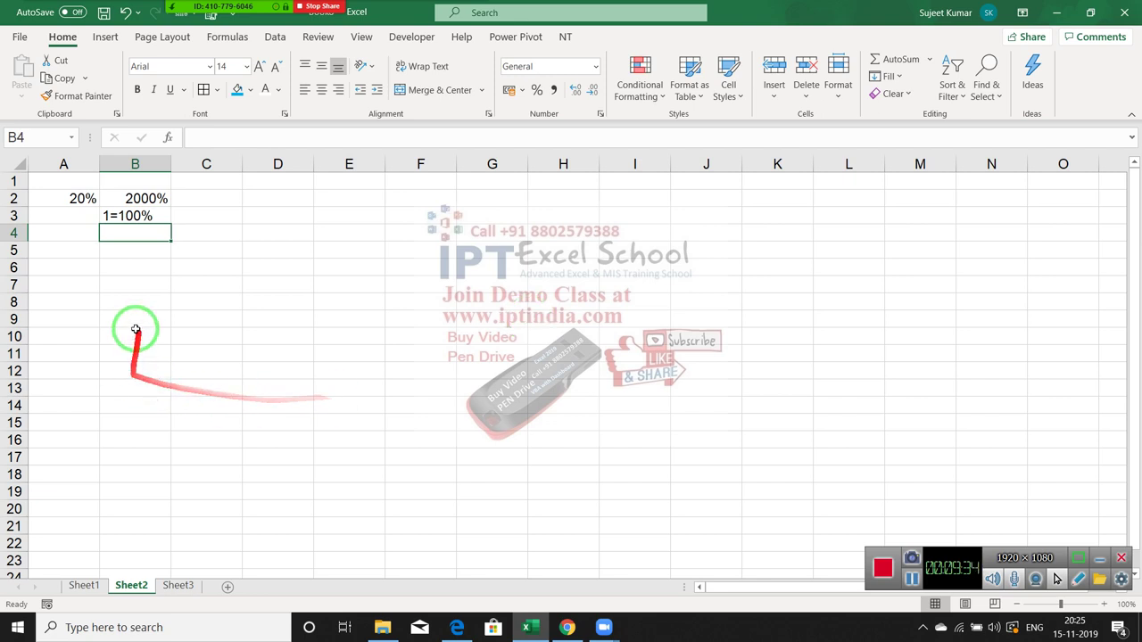
Enter 500 in B7 and 20% in C7.
{"action": "left_click", "coordinate": [125, 286]}
{"action": "type", "text": "500"}
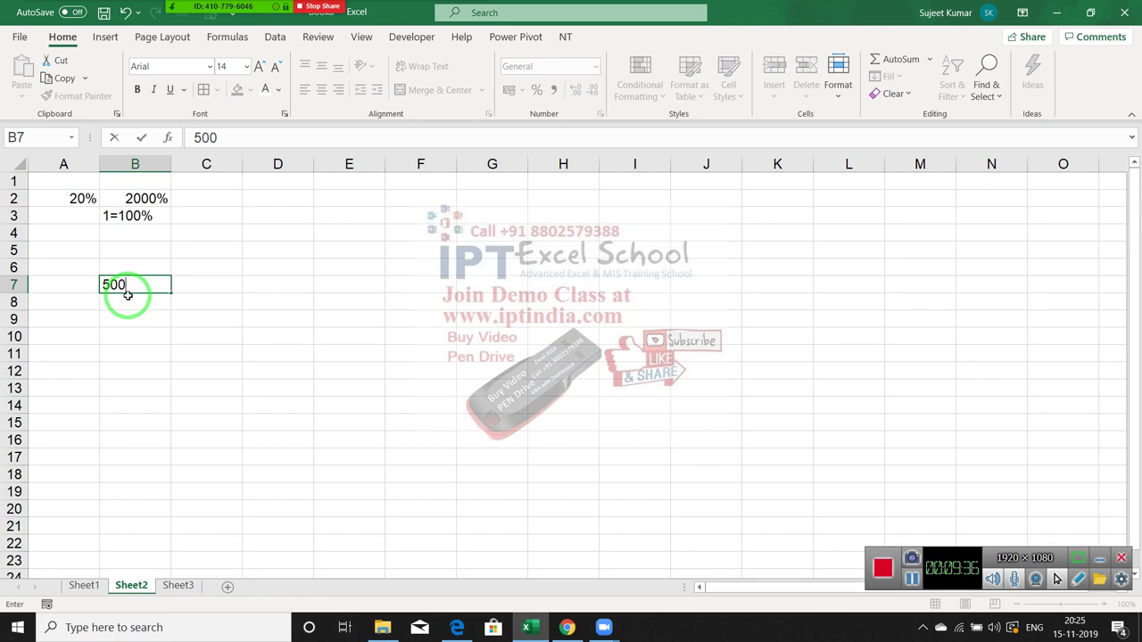
{"action": "key", "text": "Tab"}
{"action": "type", "text": "20"}
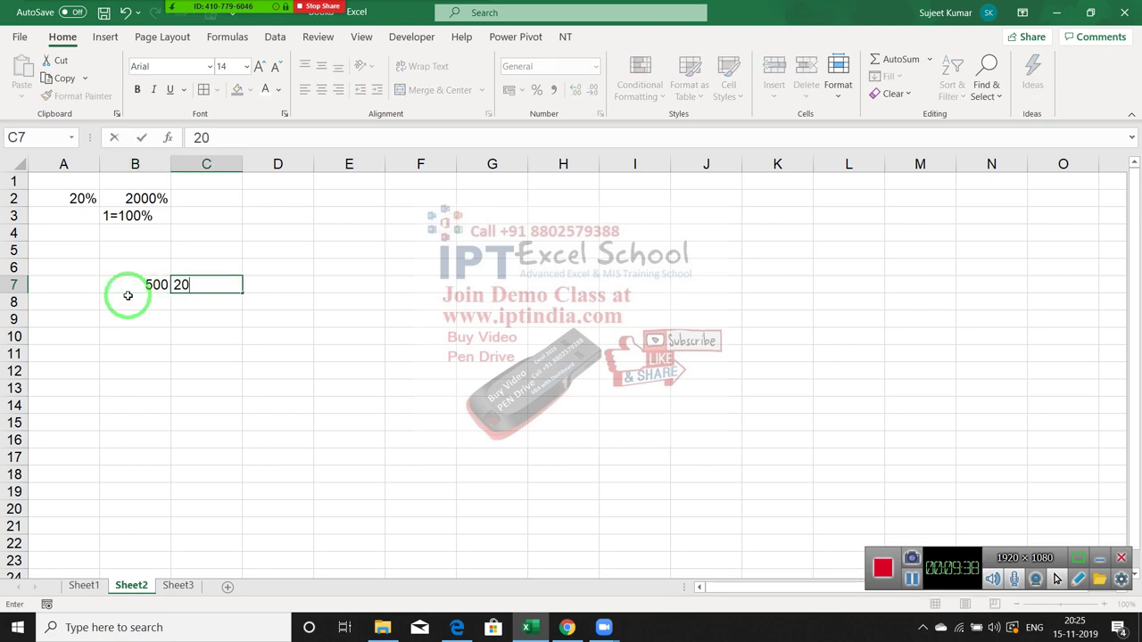
{"action": "key", "text": "Return"}
Enter the formula =B7*C7 in D7 so it returns 100.
{"action": "key", "text": "Right"}
{"action": "key", "text": "Up"}
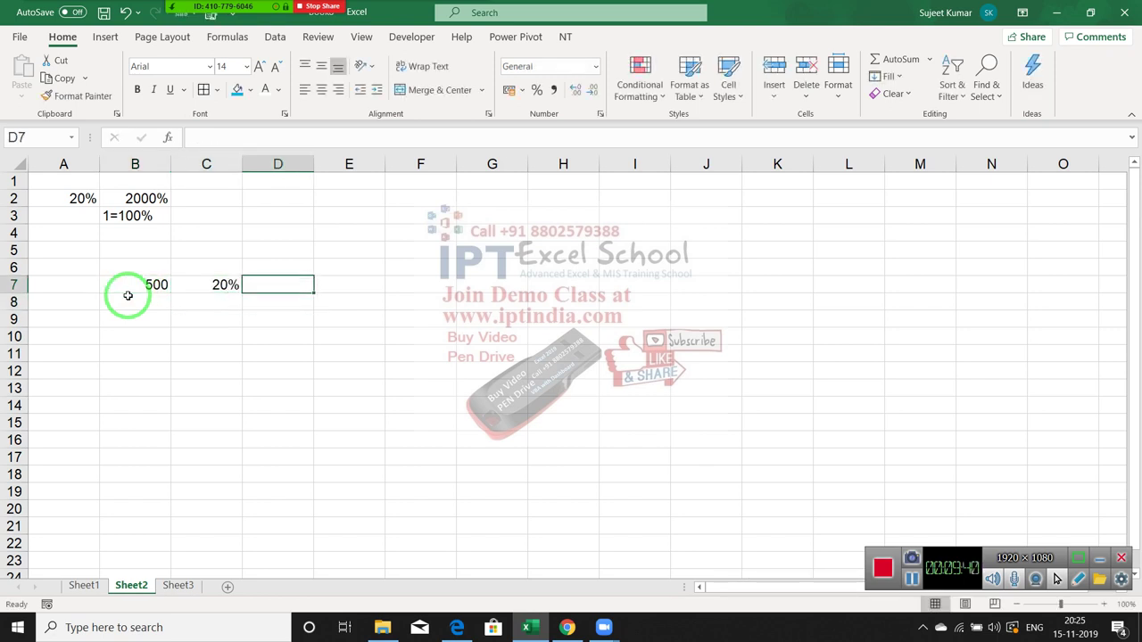
{"action": "type", "text": "="}
{"action": "key", "text": "Left"}
{"action": "key", "text": "Left"}
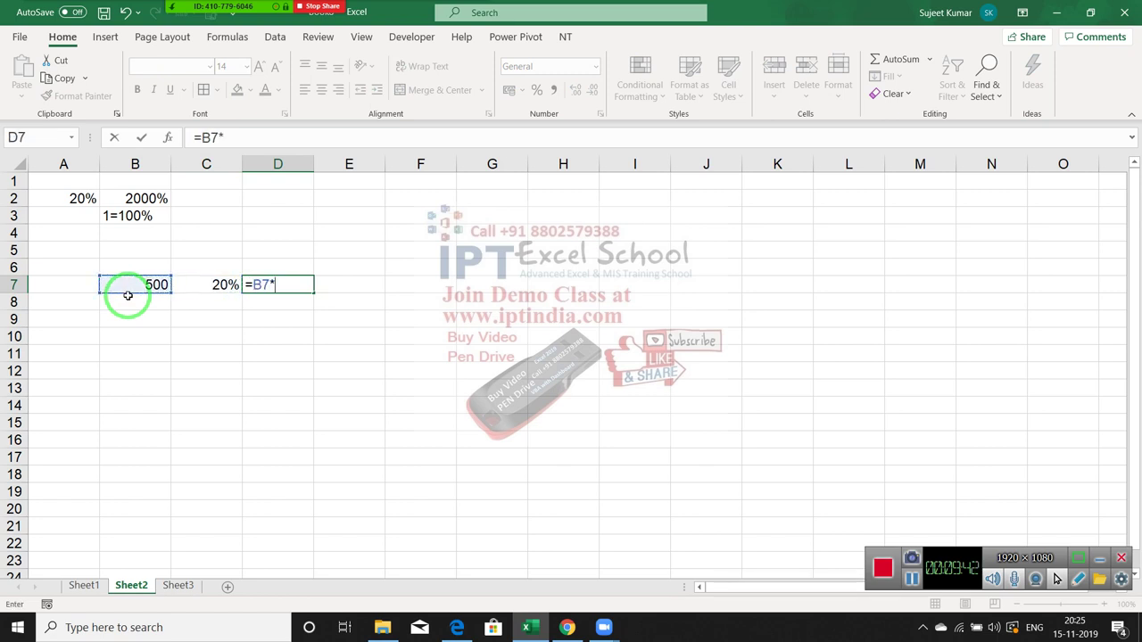
{"action": "key", "text": "Left"}
{"action": "key", "text": "Return"}
{"action": "key", "text": "Up"}
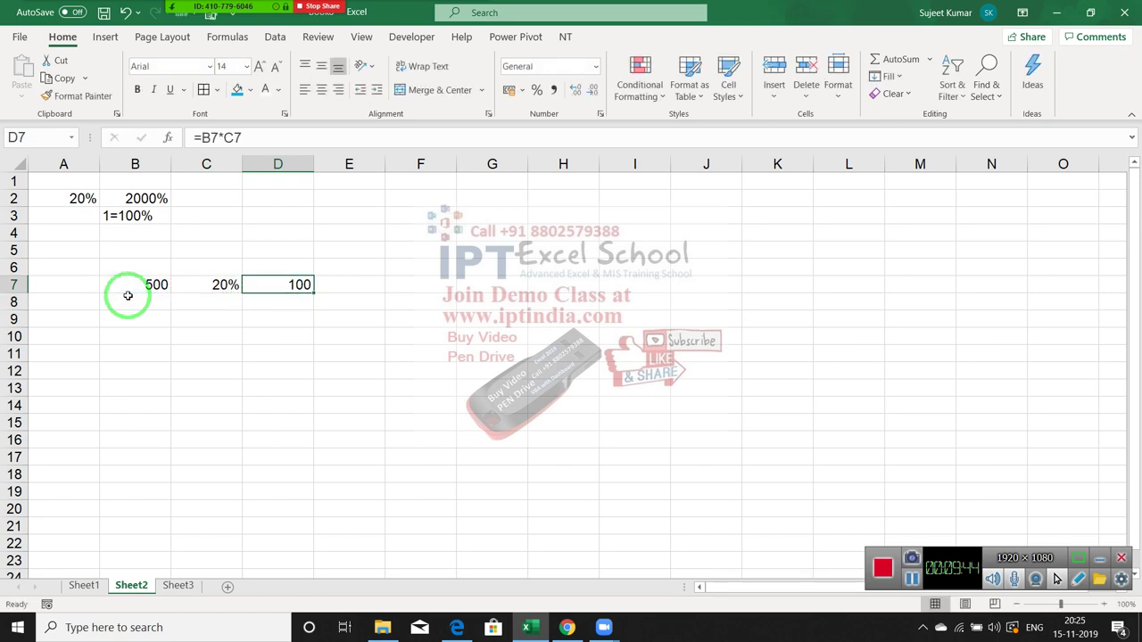
{"action": "key", "text": "Left"}
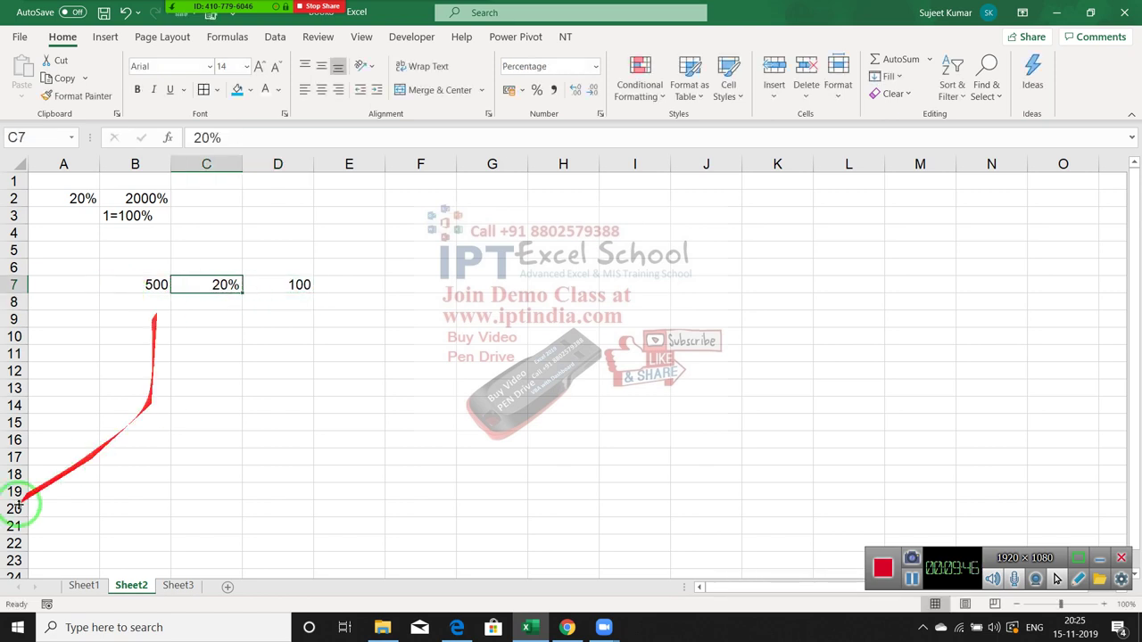
Set C7's number format to General so it shows 0.2.
{"action": "left_click", "coordinate": [595, 66]}
{"action": "left_click", "coordinate": [592, 91]}
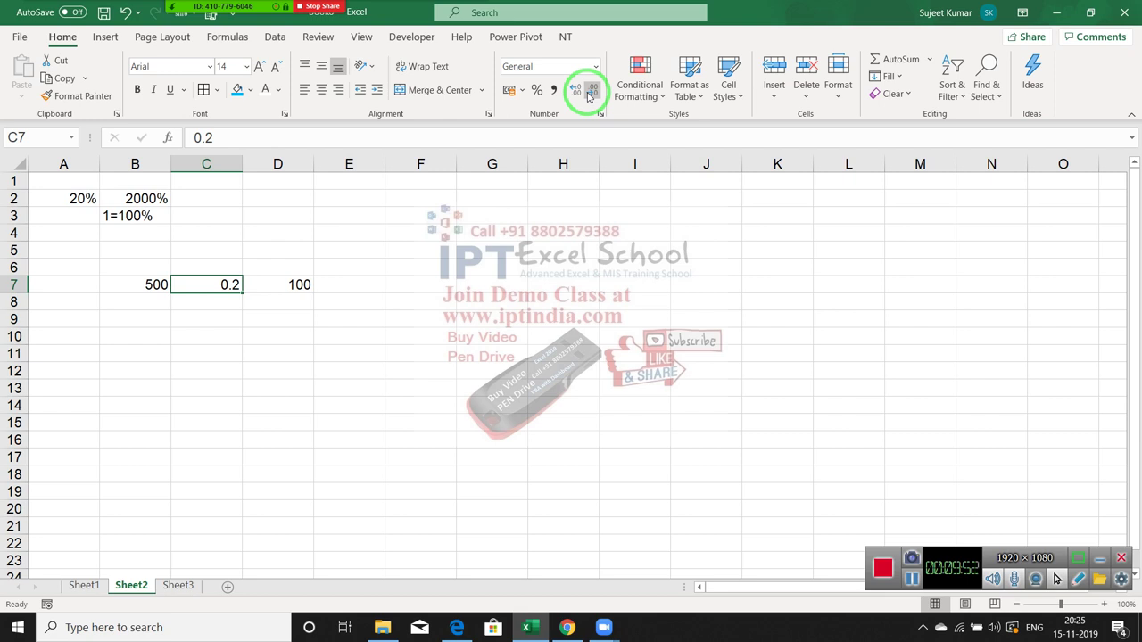
{"action": "left_click", "coordinate": [117, 334]}
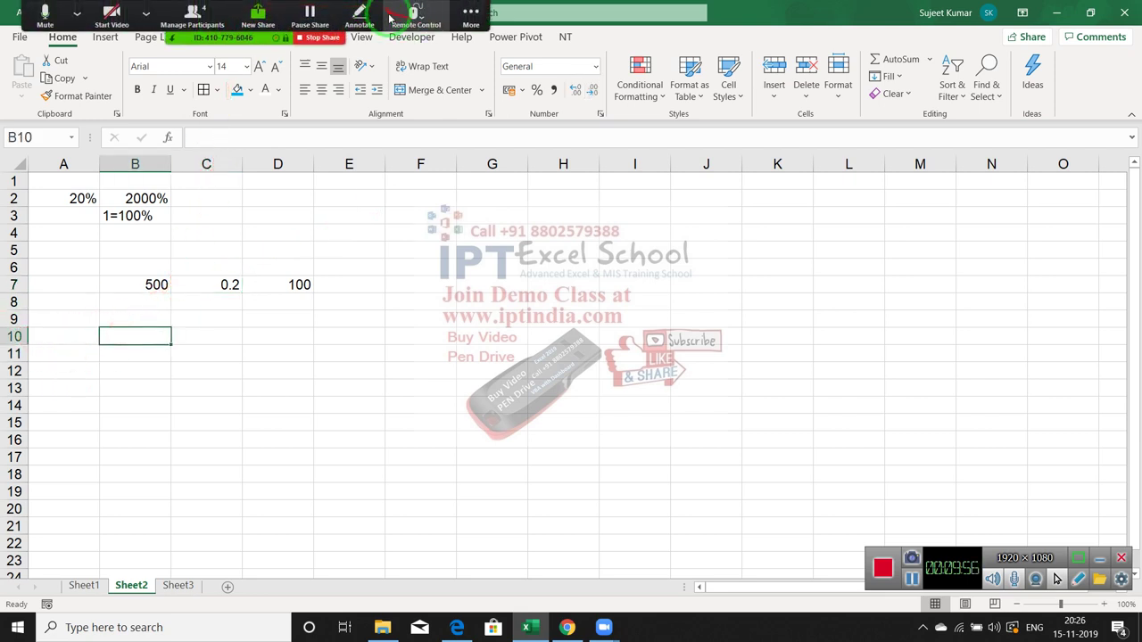
With Zoom's Draw annotation, hand-write 500 × 20 and a division line over the sheet.
{"action": "left_click", "coordinate": [359, 12]}
{"action": "left_click", "coordinate": [483, 64]}
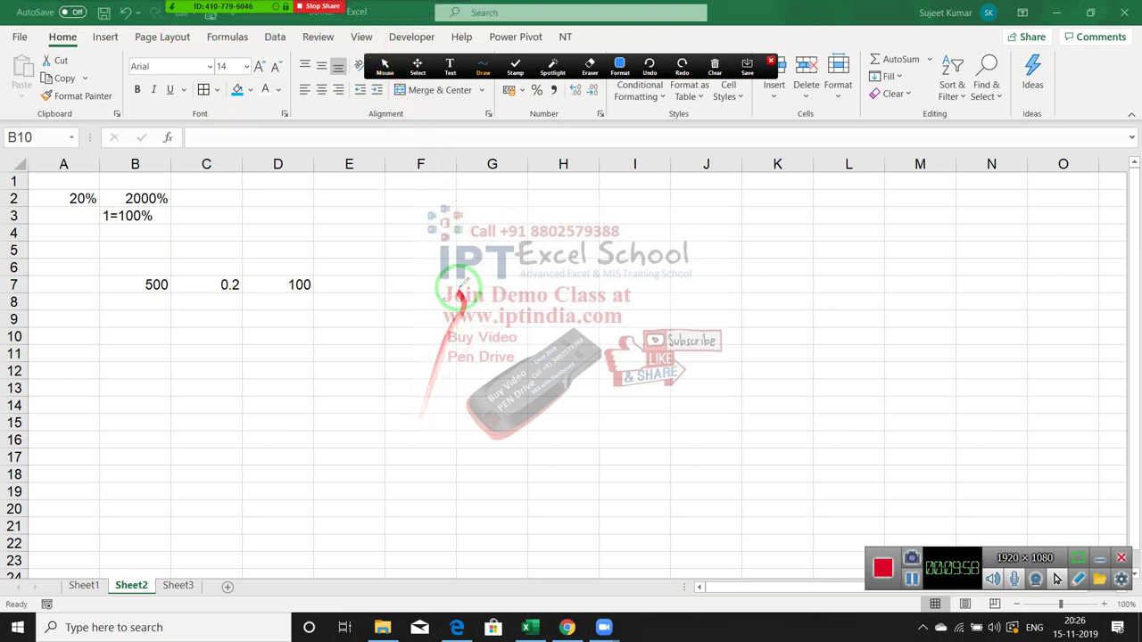
{"action": "left_click_drag", "start_coordinate": [458, 284], "coordinate": [551, 269]}
{"action": "mouse_move", "coordinate": [502, 315]}
{"action": "left_mouse_down"}
{"action": "mouse_move", "coordinate": [642, 282]}
{"action": "mouse_move", "coordinate": [720, 326]}
{"action": "mouse_move", "coordinate": [734, 262]}
{"action": "mouse_move", "coordinate": [758, 309]}
{"action": "mouse_move", "coordinate": [793, 241]}
{"action": "mouse_move", "coordinate": [831, 299]}
{"action": "mouse_move", "coordinate": [797, 255]}
{"action": "left_mouse_up"}
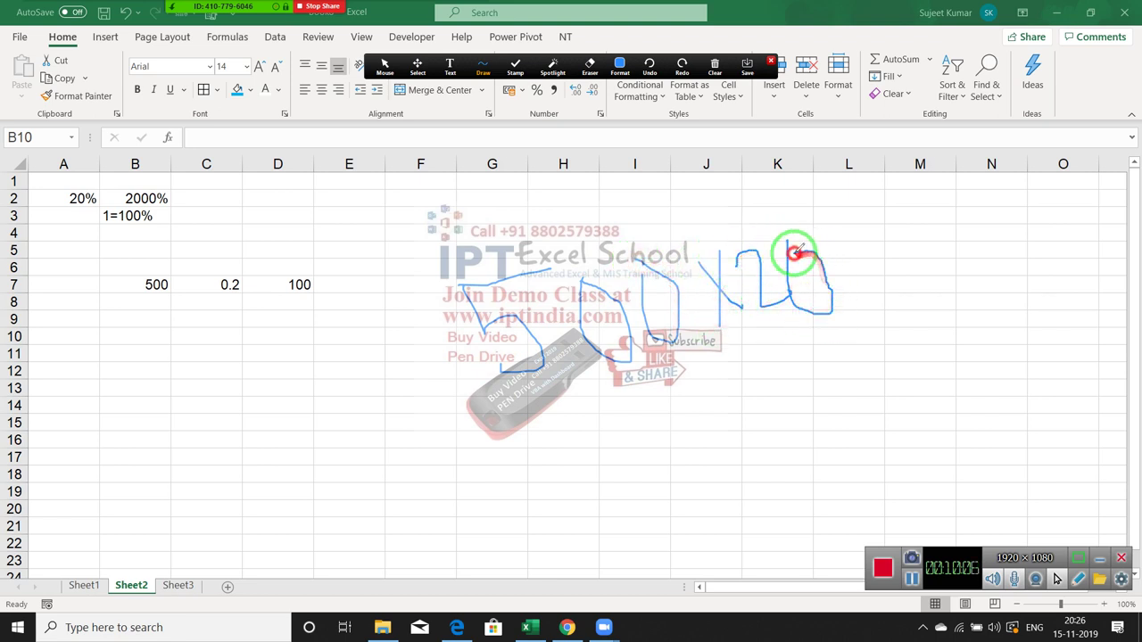
{"action": "left_click_drag", "start_coordinate": [716, 408], "coordinate": [896, 296]}
{"action": "mouse_move", "coordinate": [782, 374]}
{"action": "left_mouse_down"}
{"action": "mouse_move", "coordinate": [792, 429]}
{"action": "mouse_move", "coordinate": [815, 420]}
{"action": "mouse_move", "coordinate": [798, 387]}
{"action": "left_mouse_up"}
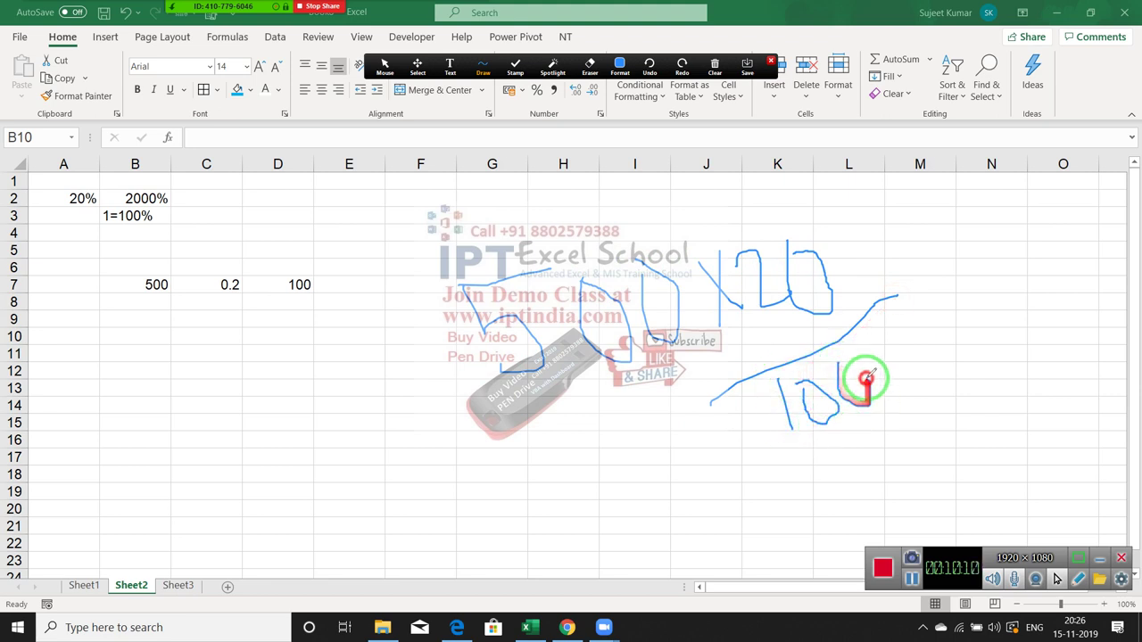
Finish the 100 below the line and write '= 100', then return to Mouse and select C7.
{"action": "mouse_move", "coordinate": [839, 352]}
{"action": "left_mouse_down"}
{"action": "mouse_move", "coordinate": [868, 380]}
{"action": "mouse_move", "coordinate": [866, 441]}
{"action": "left_mouse_up"}
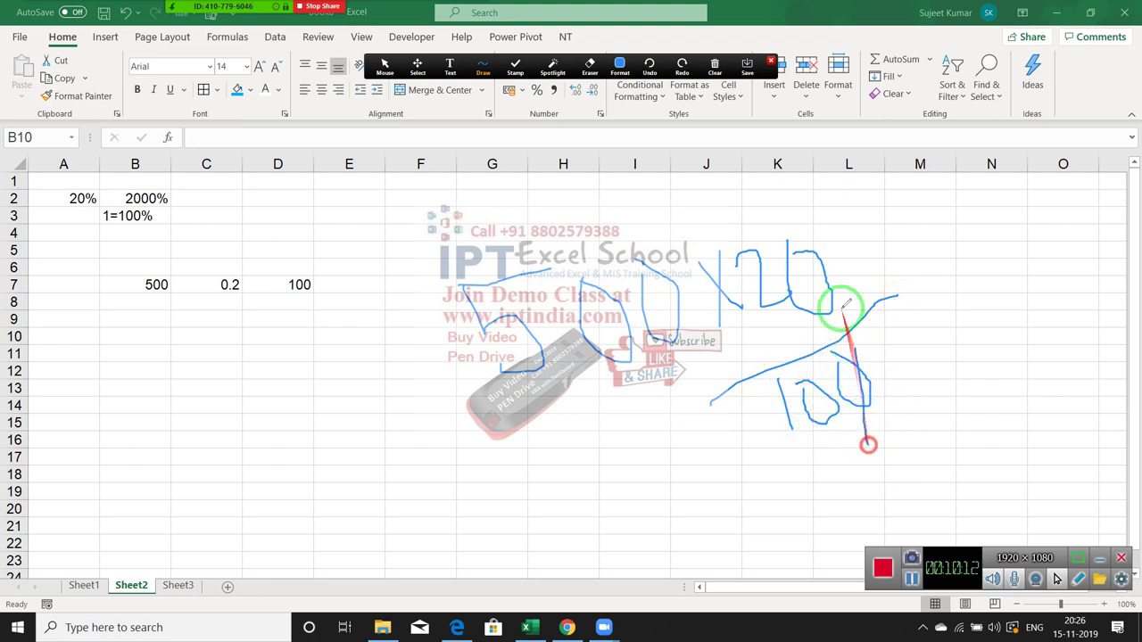
{"action": "left_click_drag", "start_coordinate": [799, 232], "coordinate": [798, 313]}
{"action": "left_click_drag", "start_coordinate": [815, 361], "coordinate": [815, 429]}
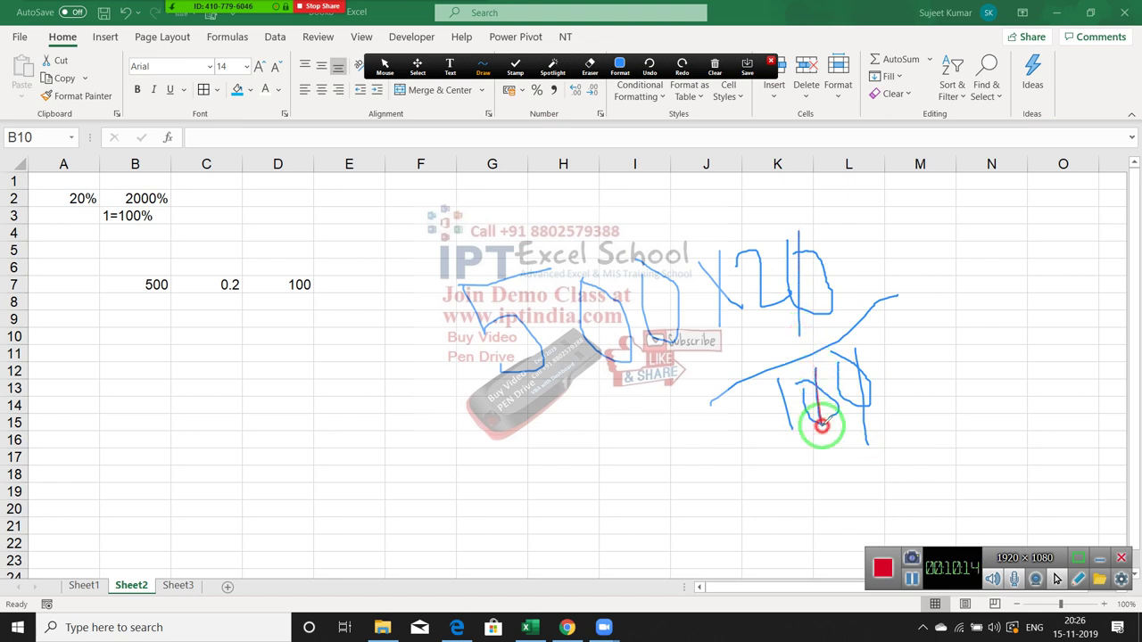
{"action": "left_click_drag", "start_coordinate": [649, 261], "coordinate": [680, 330]}
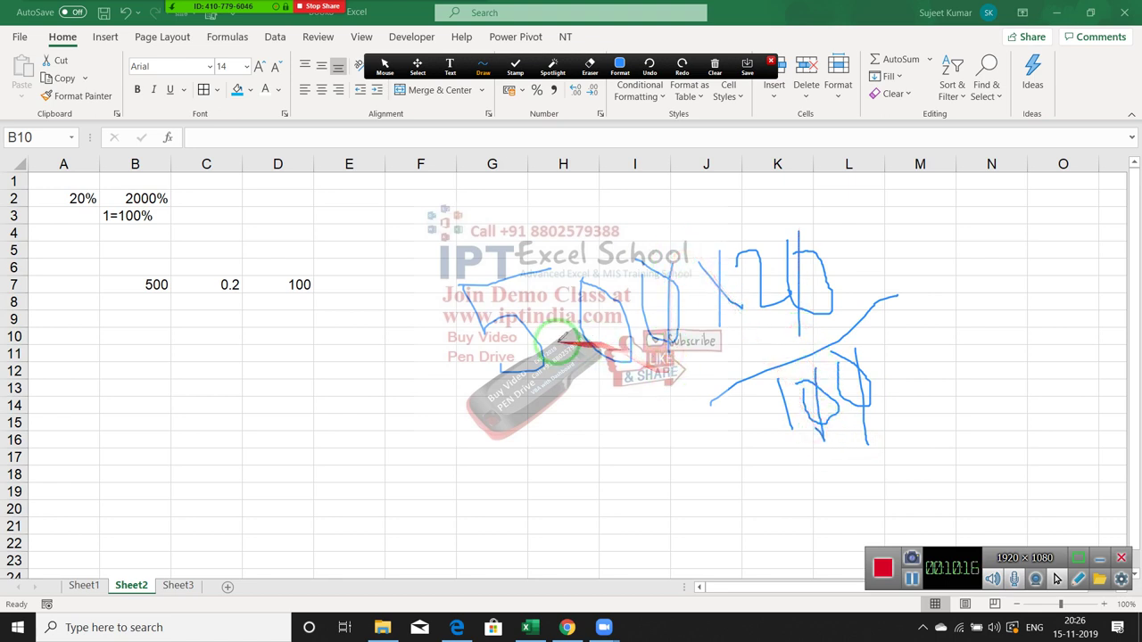
{"action": "mouse_move", "coordinate": [893, 266]}
{"action": "left_mouse_down"}
{"action": "mouse_move", "coordinate": [975, 268]}
{"action": "mouse_move", "coordinate": [1008, 228]}
{"action": "mouse_move", "coordinate": [1026, 229]}
{"action": "left_mouse_up"}
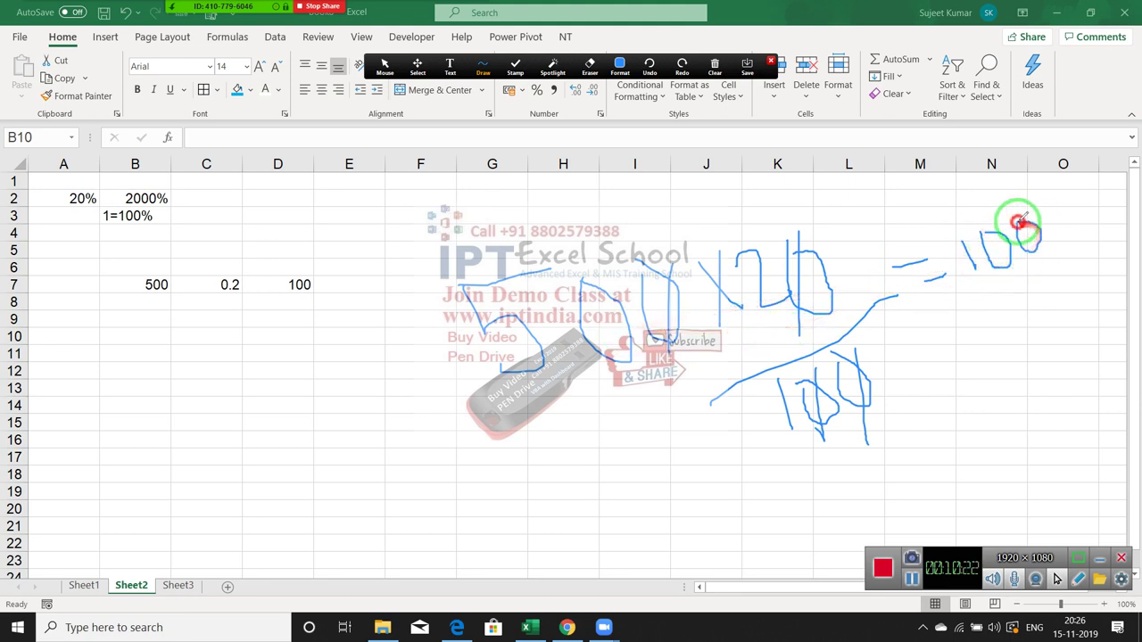
{"action": "left_click", "coordinate": [385, 67]}
{"action": "left_click", "coordinate": [226, 273]}
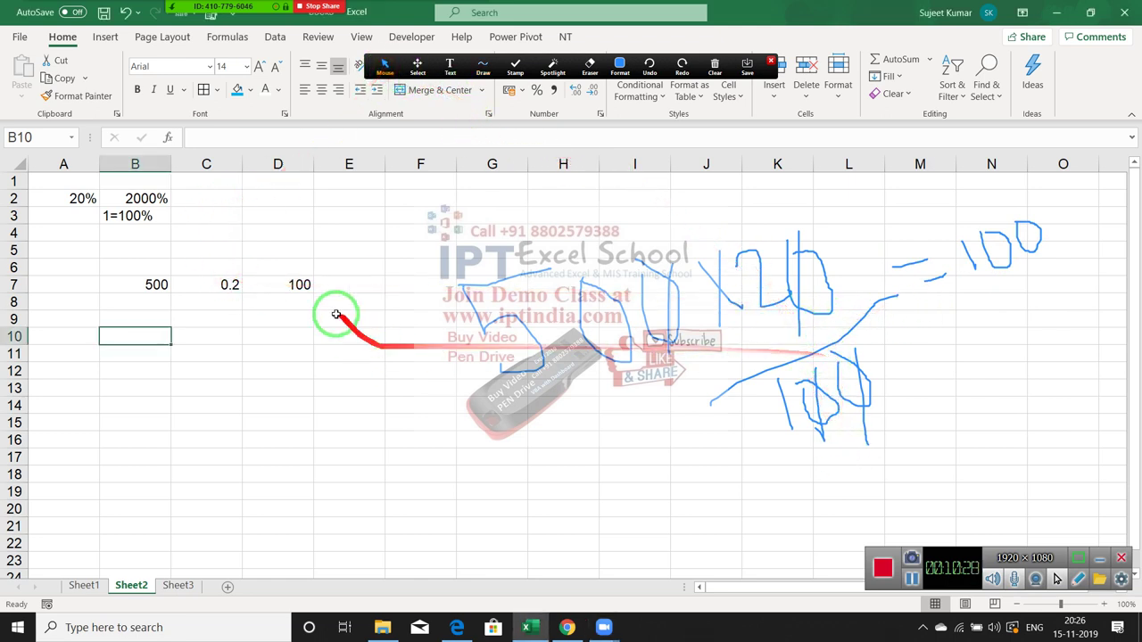
{"action": "left_click", "coordinate": [212, 285]}
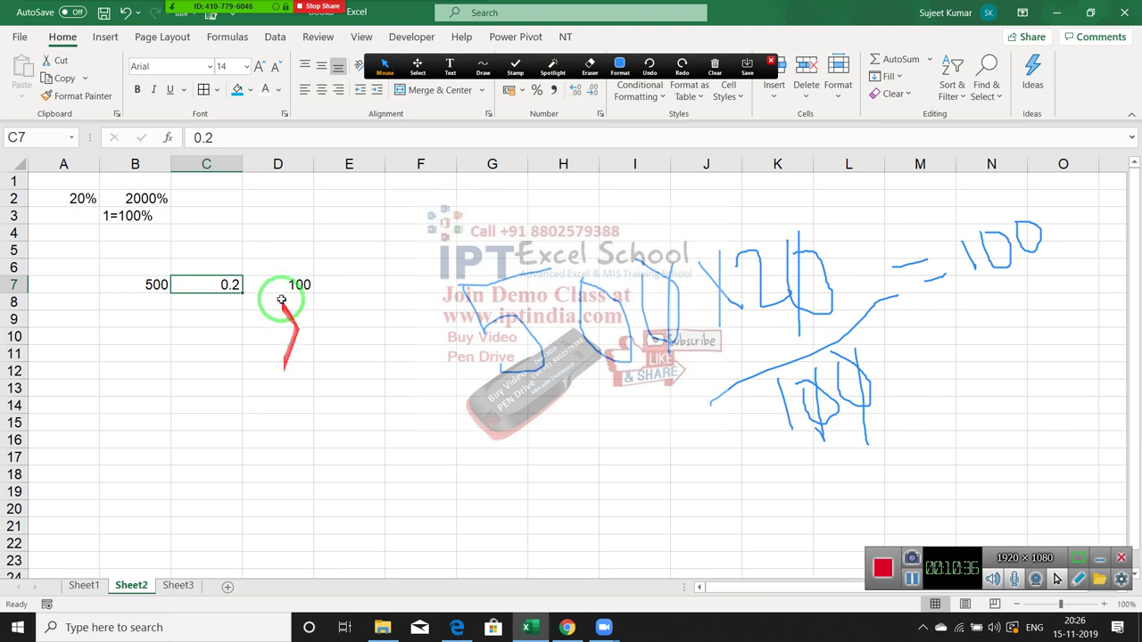
Enter 0.2 in C2 and apply Percent Style so it reads 20%.
{"action": "left_click", "coordinate": [219, 197]}
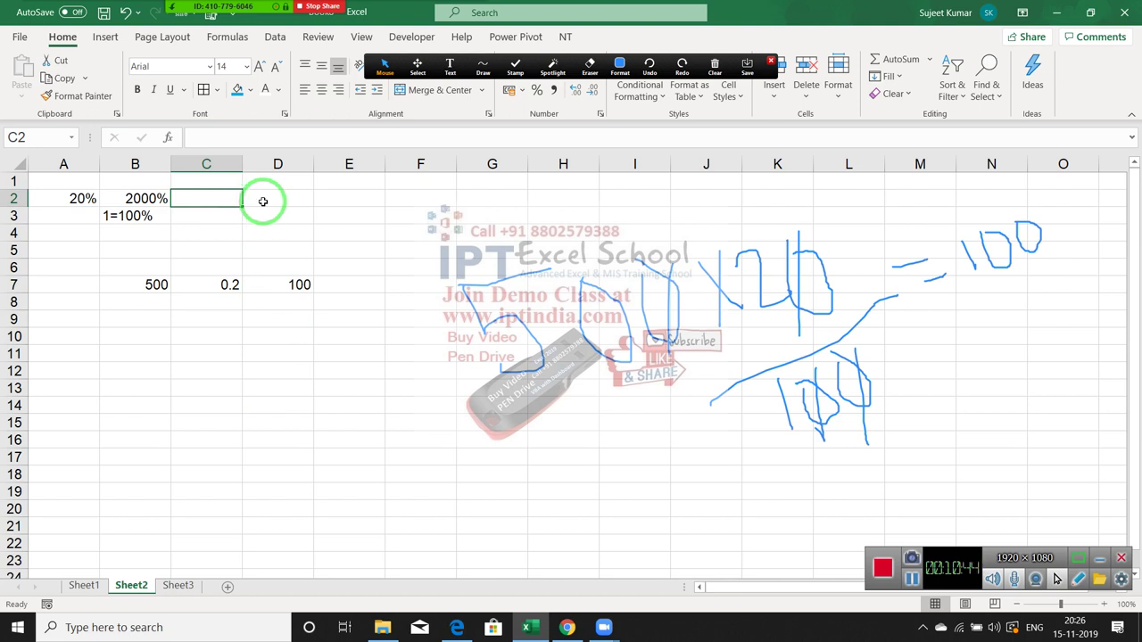
{"action": "type", "text": "0.2"}
{"action": "key", "text": "Return"}
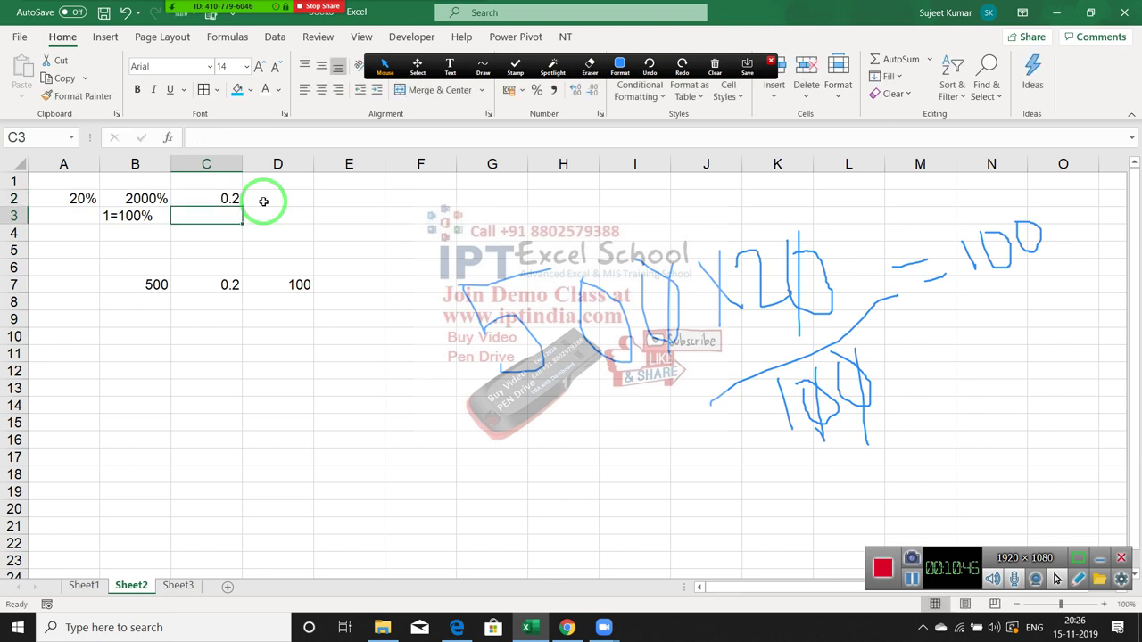
{"action": "key", "text": "Up"}
{"action": "left_click_drag", "start_coordinate": [803, 284], "coordinate": [596, 116]}
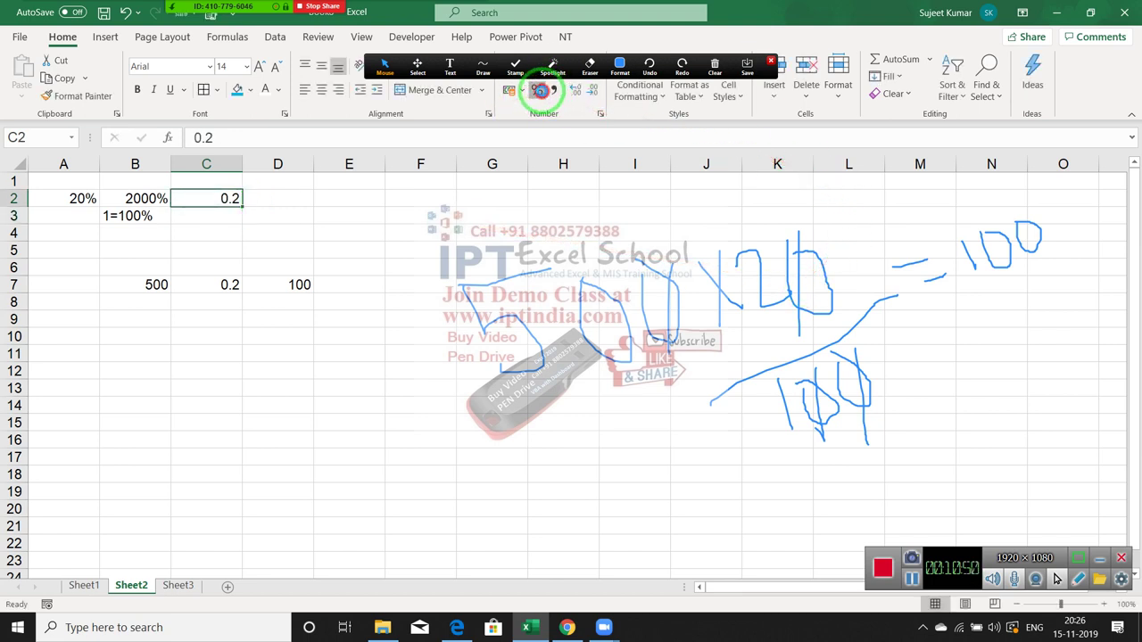
{"action": "left_click", "coordinate": [539, 90]}
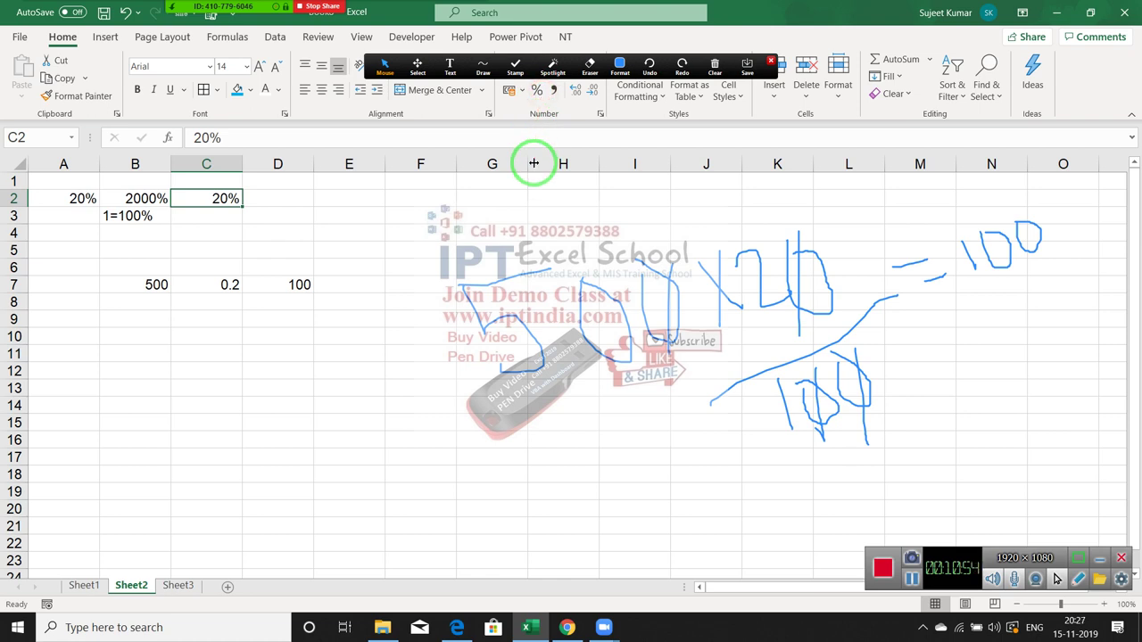
{"action": "mouse_move", "coordinate": [181, 5]}
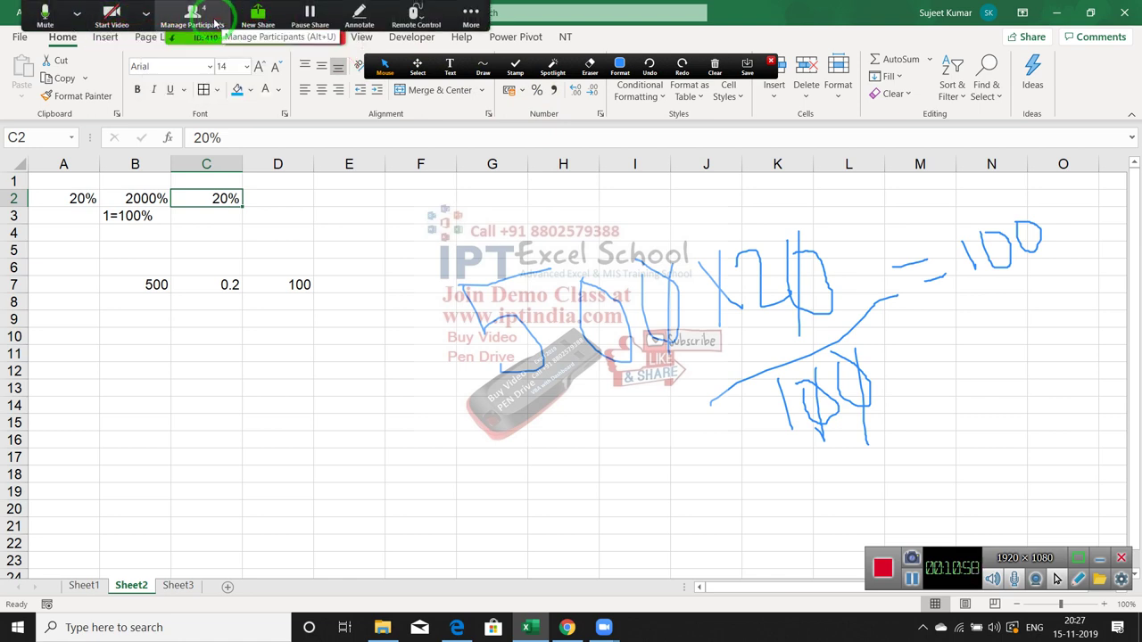
Unmute all meeting participants from the Zoom participant list, then close the list.
{"action": "left_click", "coordinate": [215, 23]}
{"action": "left_click", "coordinate": [894, 300]}
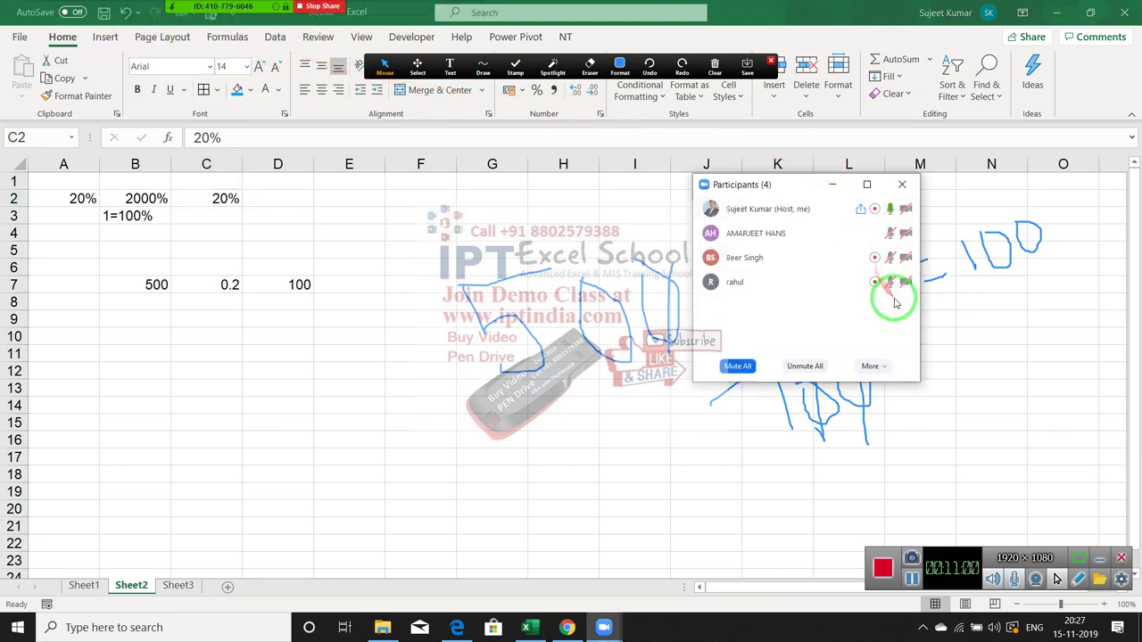
{"action": "left_click", "coordinate": [803, 366]}
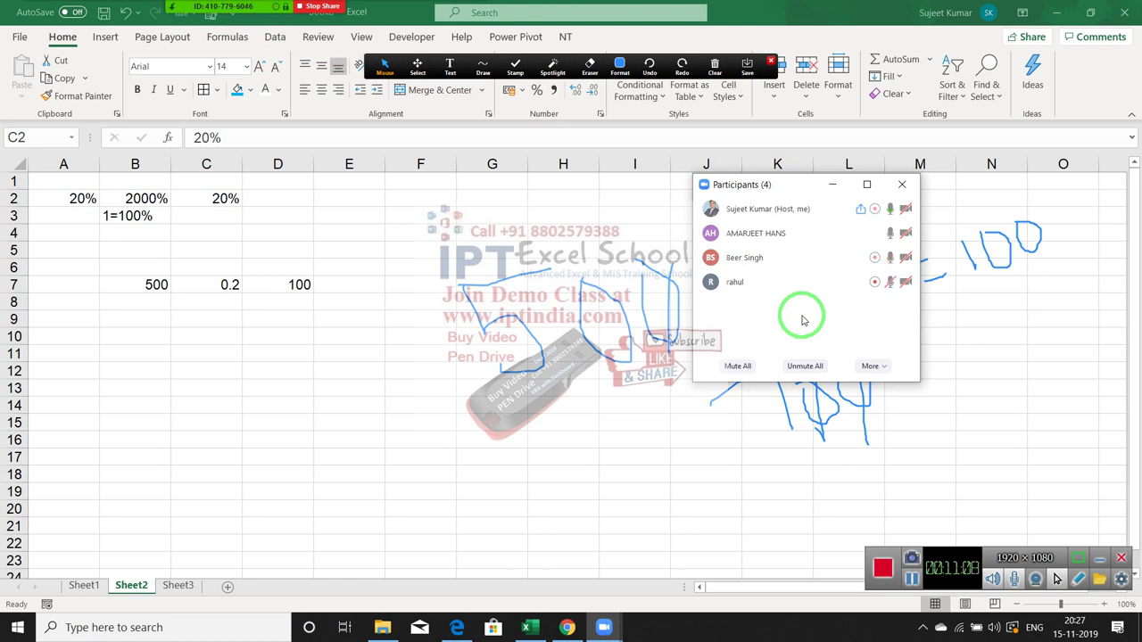
{"action": "left_click", "coordinate": [914, 186]}
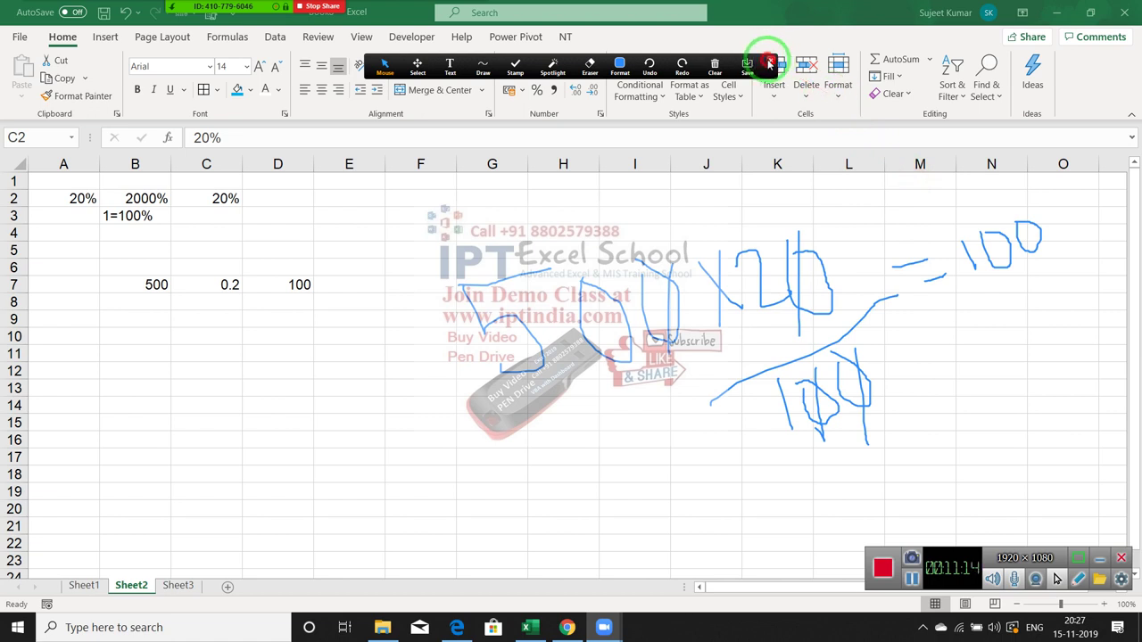
Open the group chat from Zoom's More menu and close it again, twice.
{"action": "left_click", "coordinate": [770, 65]}
{"action": "left_click", "coordinate": [467, 16]}
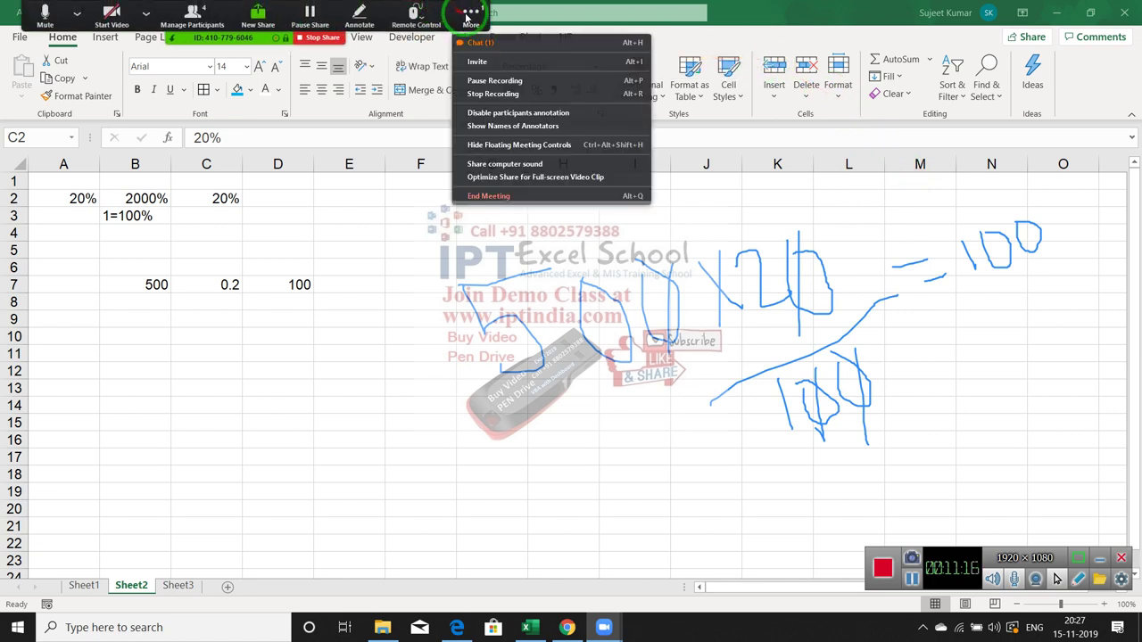
{"action": "left_click", "coordinate": [494, 43]}
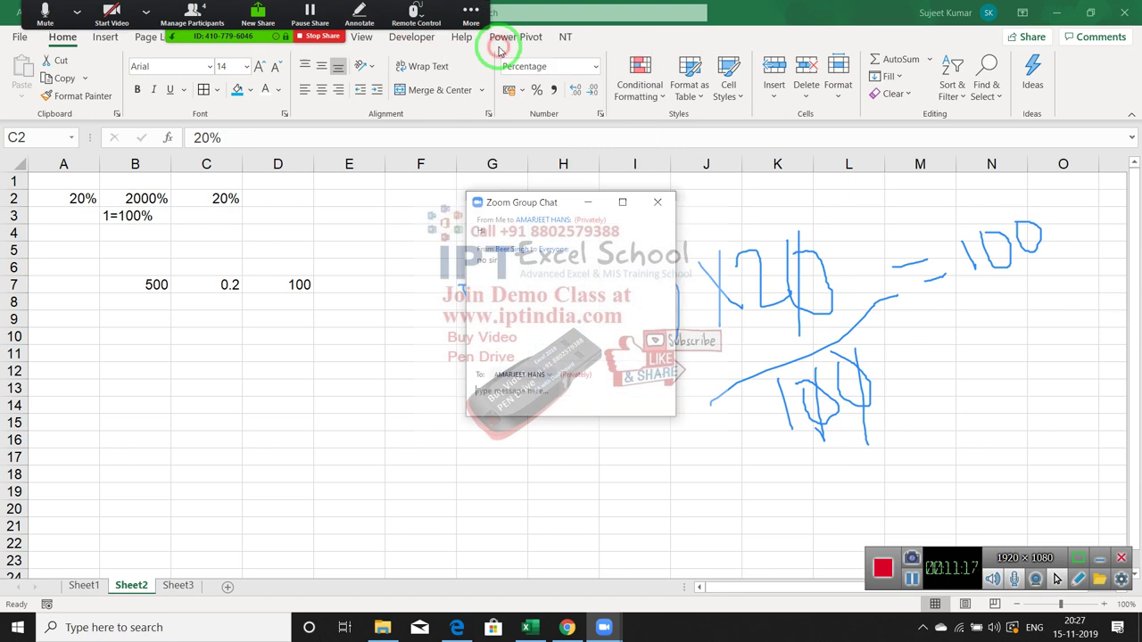
{"action": "left_click", "coordinate": [657, 201]}
{"action": "left_click", "coordinate": [473, 13]}
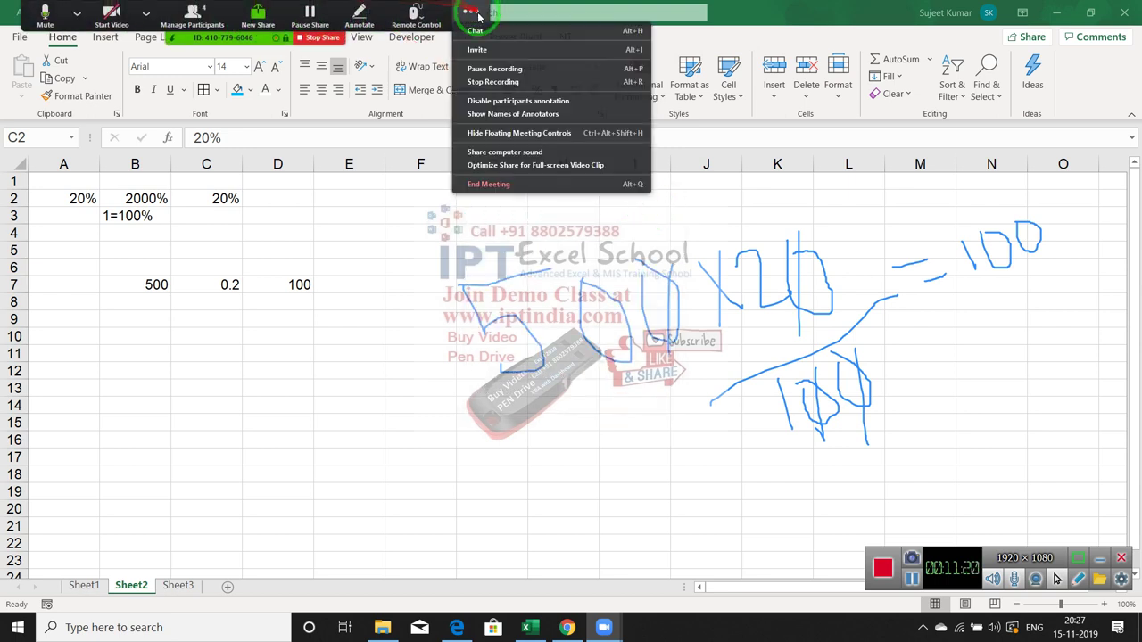
{"action": "left_click", "coordinate": [379, 114]}
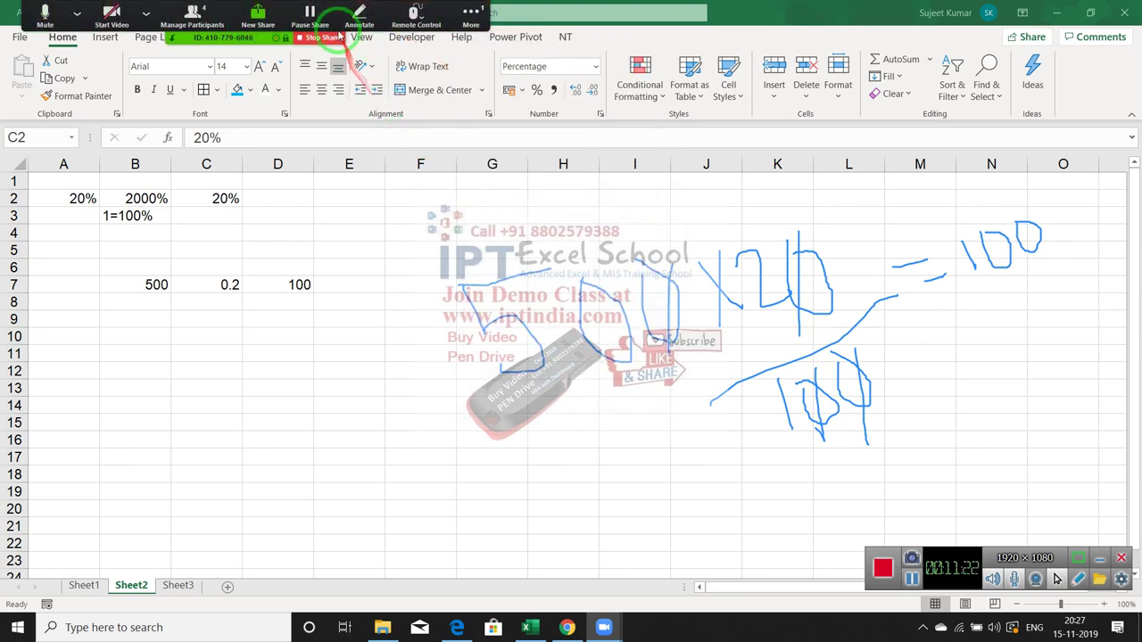
{"action": "left_click", "coordinate": [471, 13]}
{"action": "left_click", "coordinate": [482, 43]}
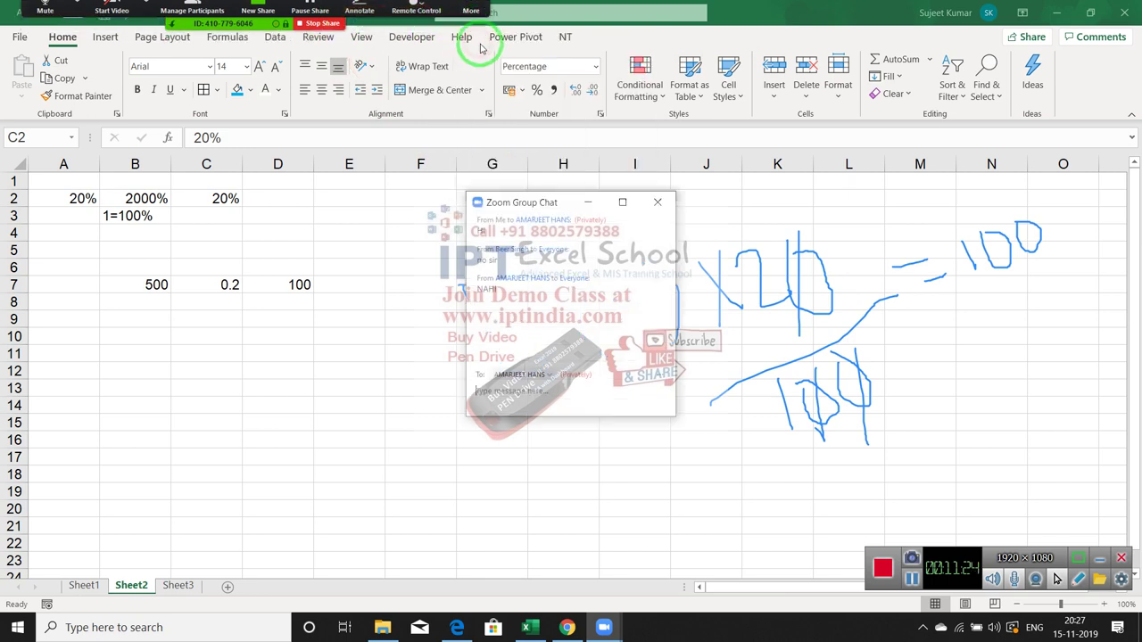
{"action": "left_click", "coordinate": [658, 205]}
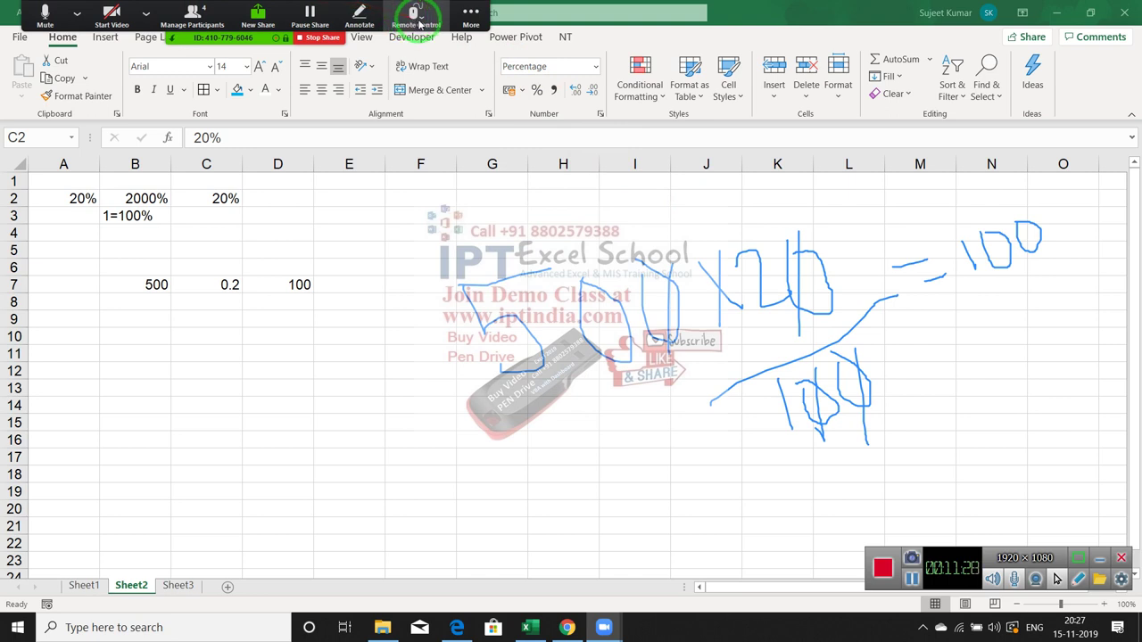
Clear all drawings from the annotation toolbar and close the toolbar.
{"action": "left_click", "coordinate": [359, 13]}
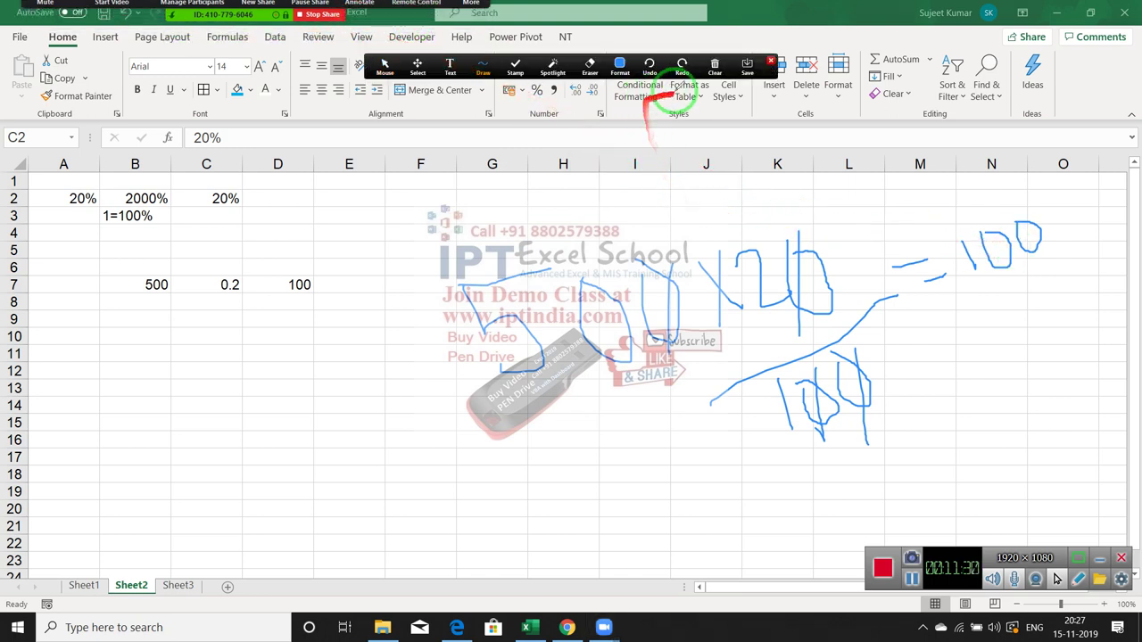
{"action": "left_click", "coordinate": [715, 67]}
{"action": "left_click", "coordinate": [720, 100]}
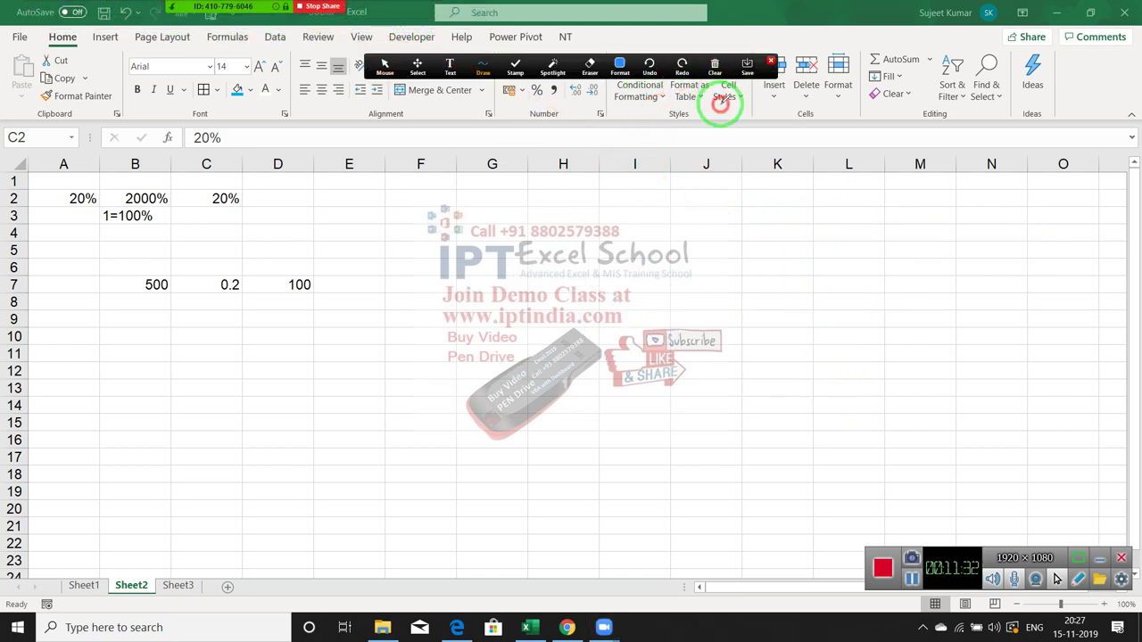
{"action": "left_click", "coordinate": [771, 61]}
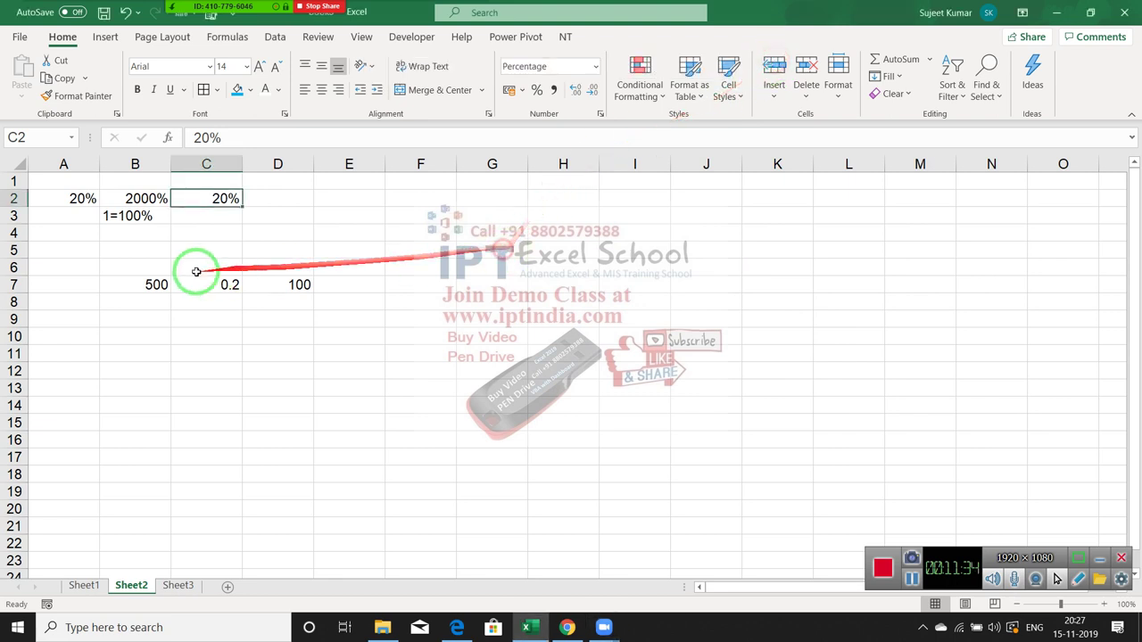
Delete the old contents of rows 1–5 on Sheet2.
{"action": "left_click_drag", "start_coordinate": [125, 266], "coordinate": [331, 320]}
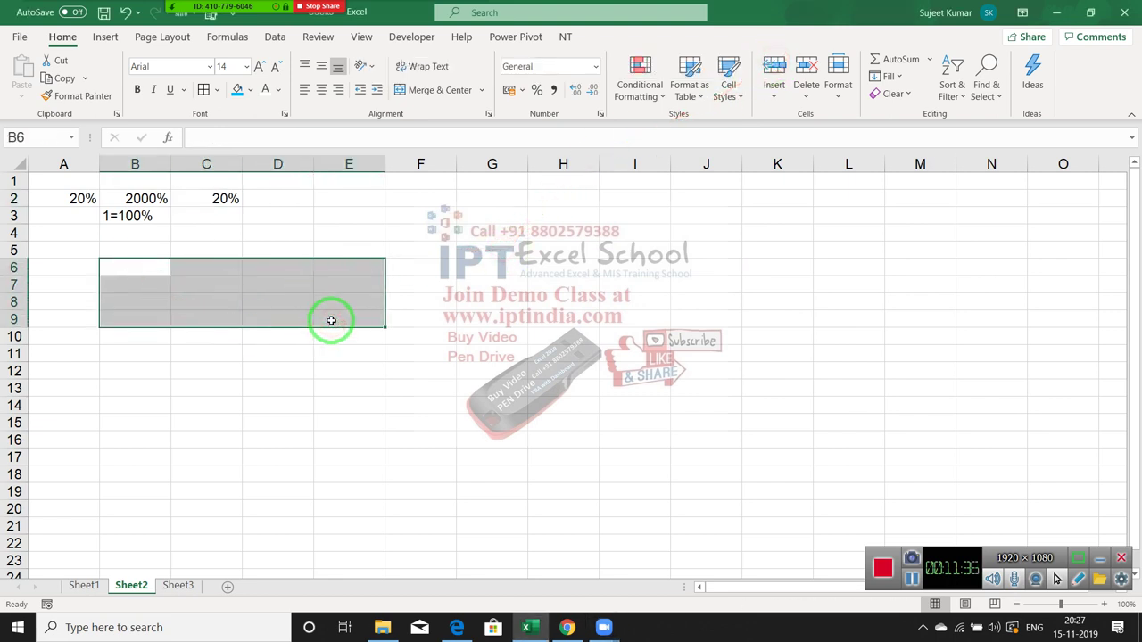
{"action": "key", "text": "shift+space"}
{"action": "key", "text": "Up"}
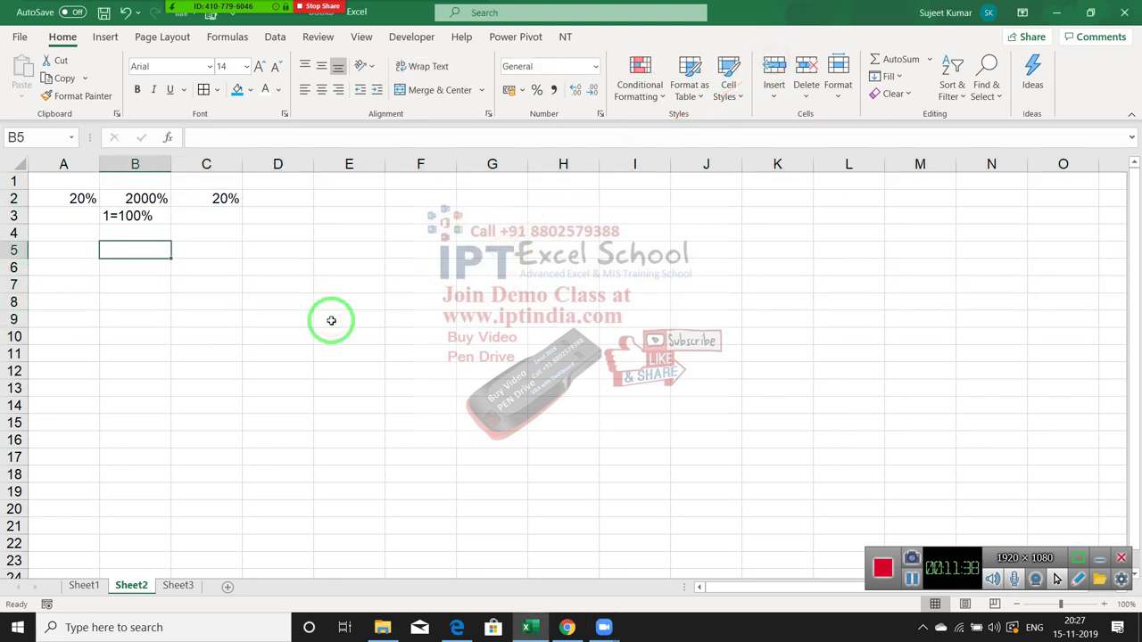
{"action": "key", "text": "shift+space"}
{"action": "key", "text": "Up"}
{"action": "key", "text": "Up"}
{"action": "key", "text": "Up"}
{"action": "key", "text": "Down"}
{"action": "key", "text": "Down"}
{"action": "key", "text": "Down"}
{"action": "key", "text": "shift+space"}
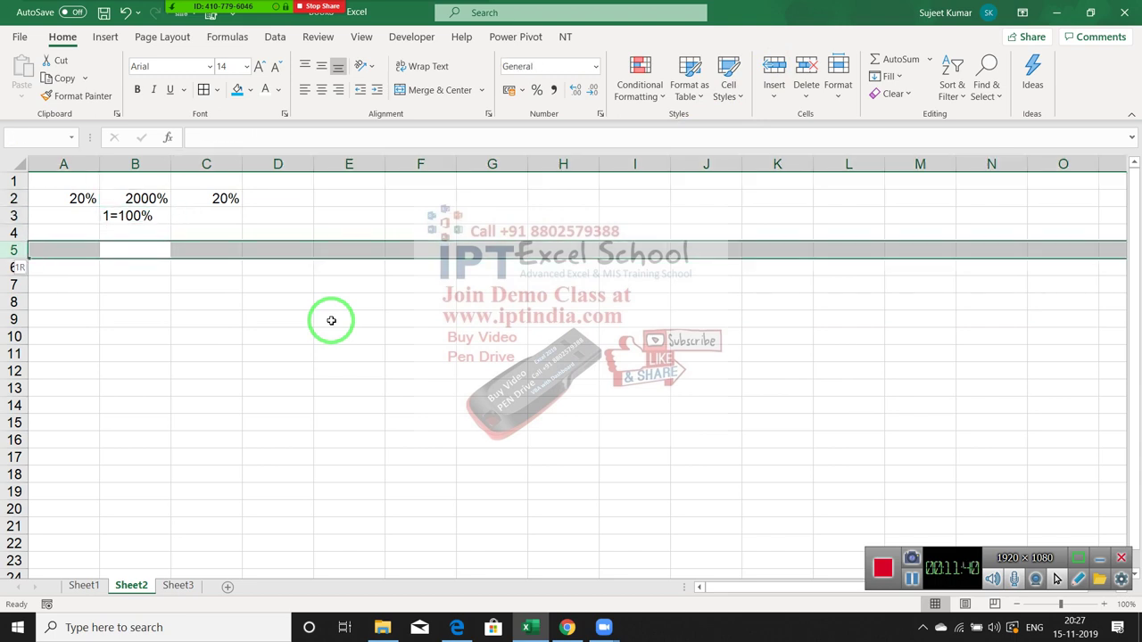
{"action": "key", "text": "shift+Up"}
{"action": "key", "text": "shift+Up"}
{"action": "key", "text": "shift+Up"}
{"action": "key", "text": "shift+Up"}
{"action": "key", "text": "Delete"}
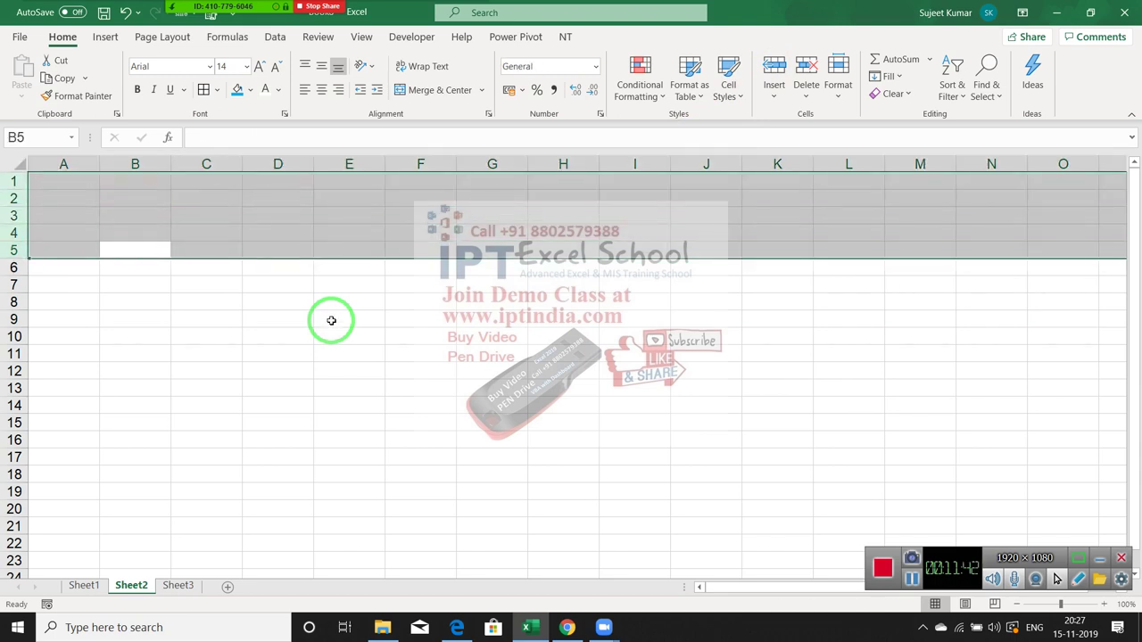
Type % as the heading in A1.
{"action": "key", "text": "Up"}
{"action": "key", "text": "Up"}
{"action": "key", "text": "ctrl+Home"}
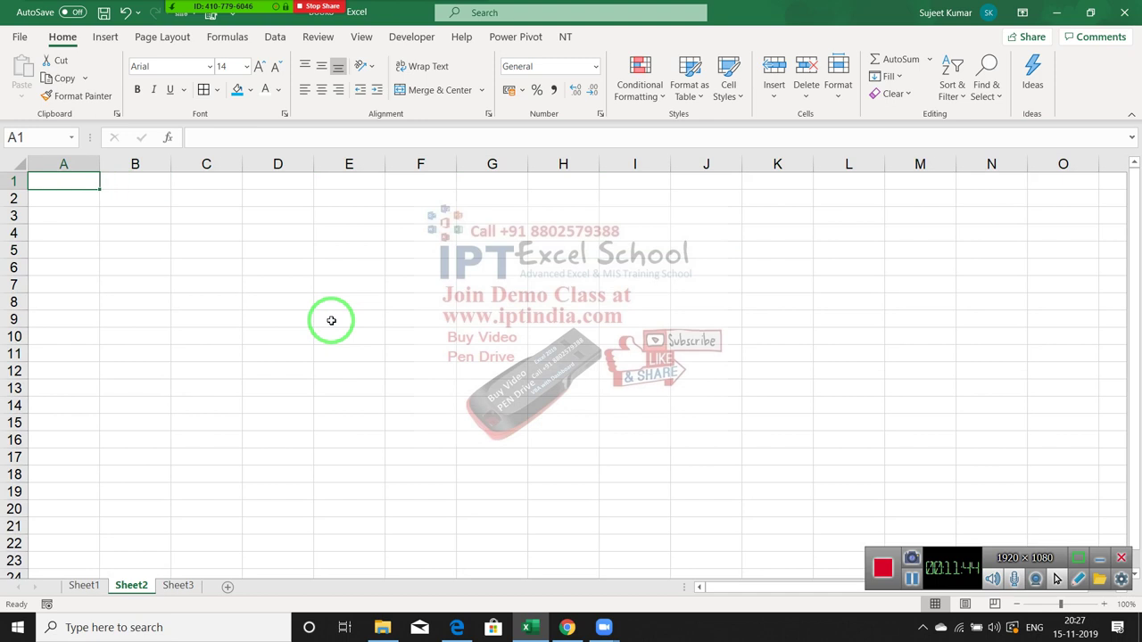
{"action": "type", "text": "%"}
{"action": "key", "text": "Return"}
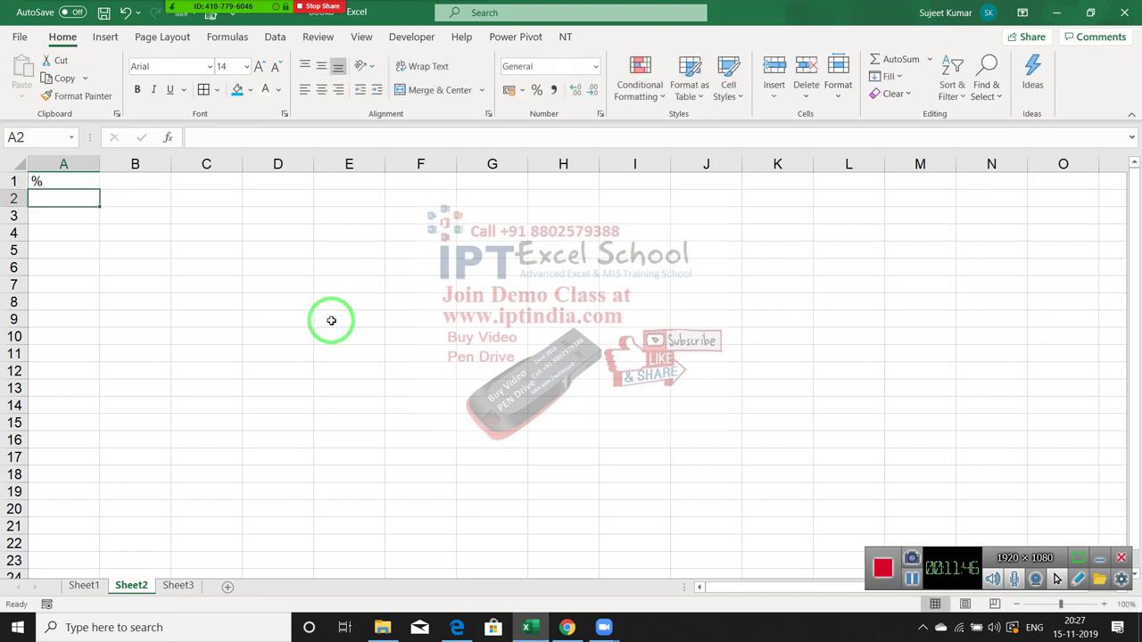
Enter =RANDBETWEEN(10,90) in A2 and fill it across and down through A2:L15.
{"action": "type", "text": "=ra"}
{"action": "key", "text": "Down"}
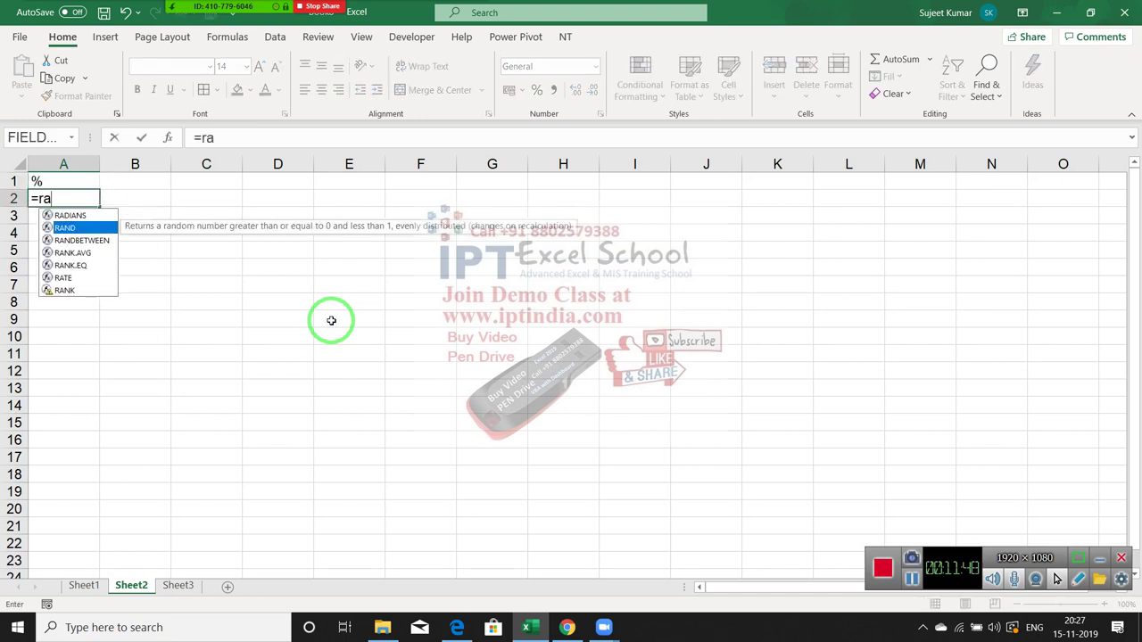
{"action": "key", "text": "Down"}
{"action": "key", "text": "Tab"}
{"action": "type", "text": "10"}
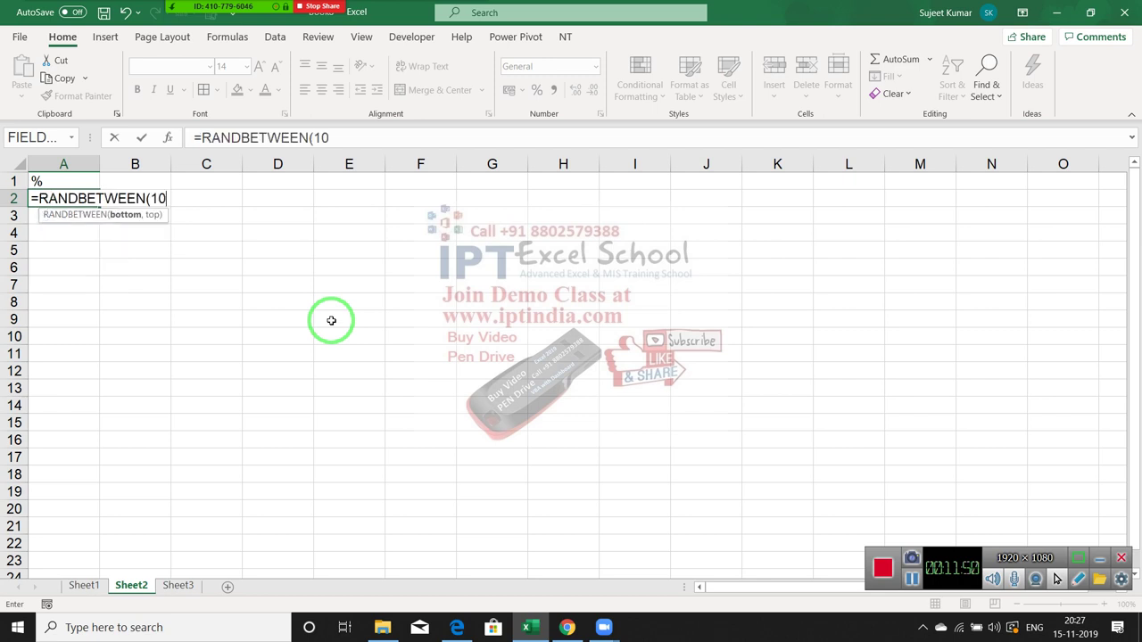
{"action": "type", "text": ",90"}
{"action": "key", "text": "Return"}
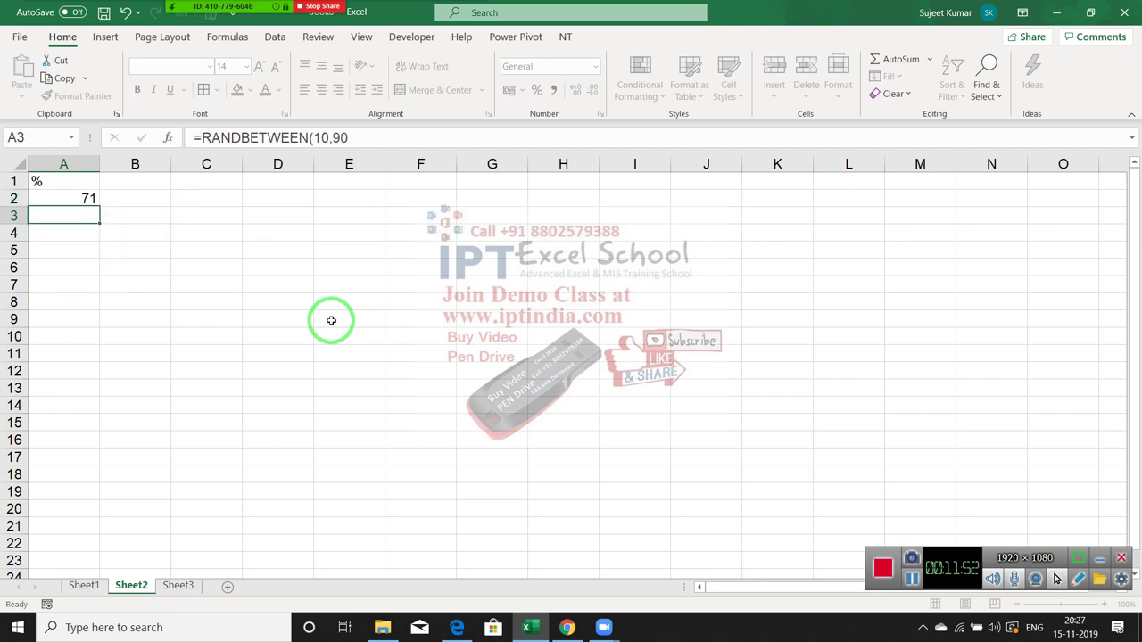
{"action": "key", "text": "Up"}
{"action": "key", "text": "shift+Right"}
{"action": "key", "text": "shift+Right"}
{"action": "key", "text": "shift+Right"}
{"action": "key", "text": "shift+Right"}
{"action": "key", "text": "shift+Down"}
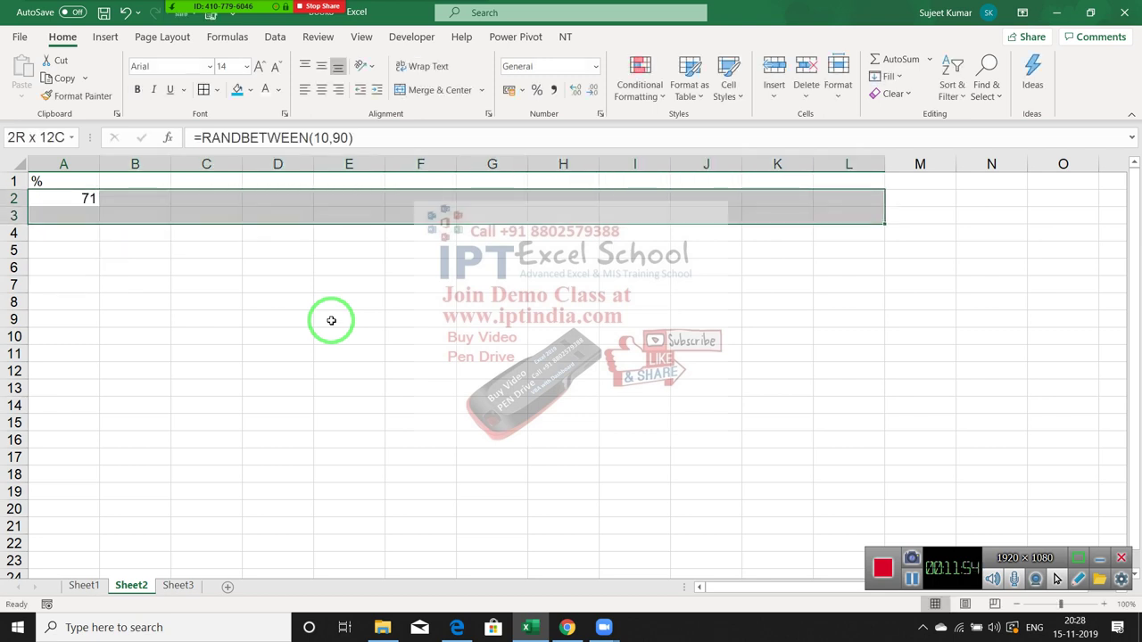
{"action": "key", "text": "shift+Down"}
{"action": "key", "text": "shift+Down"}
{"action": "key", "text": "shift+Down"}
{"action": "key", "text": "shift+Down"}
{"action": "key", "text": "shift+Down"}
{"action": "key", "text": "shift+Down"}
{"action": "key", "text": "shift+Down"}
{"action": "key", "text": "shift+Down"}
{"action": "key", "text": "shift+Down"}
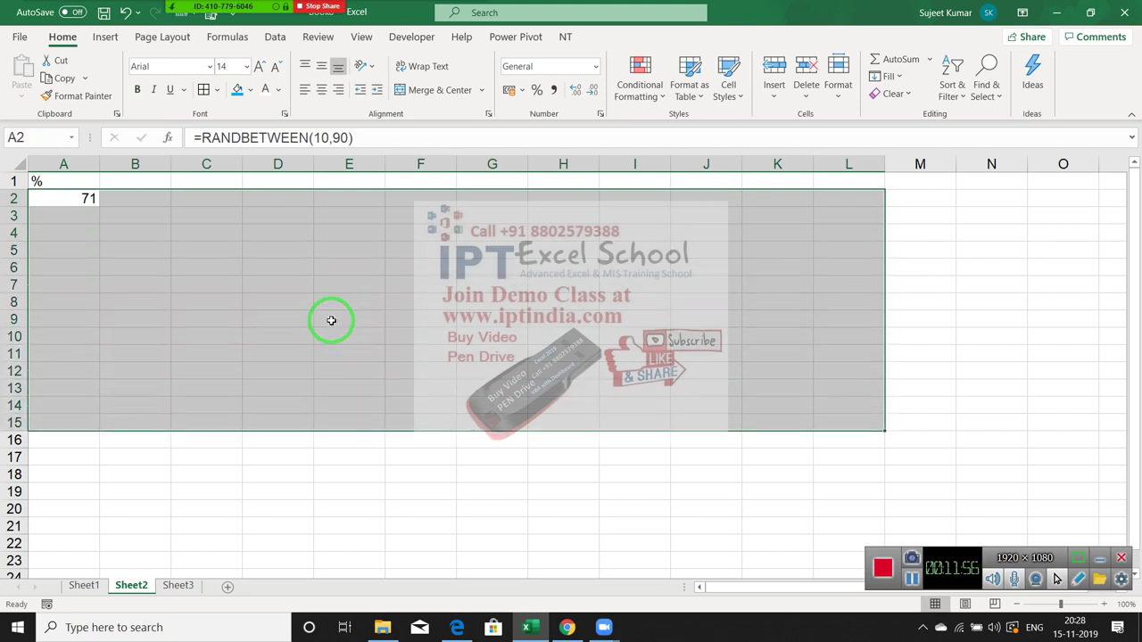
{"action": "key", "text": "ctrl+r"}
{"action": "key", "text": "ctrl+d"}
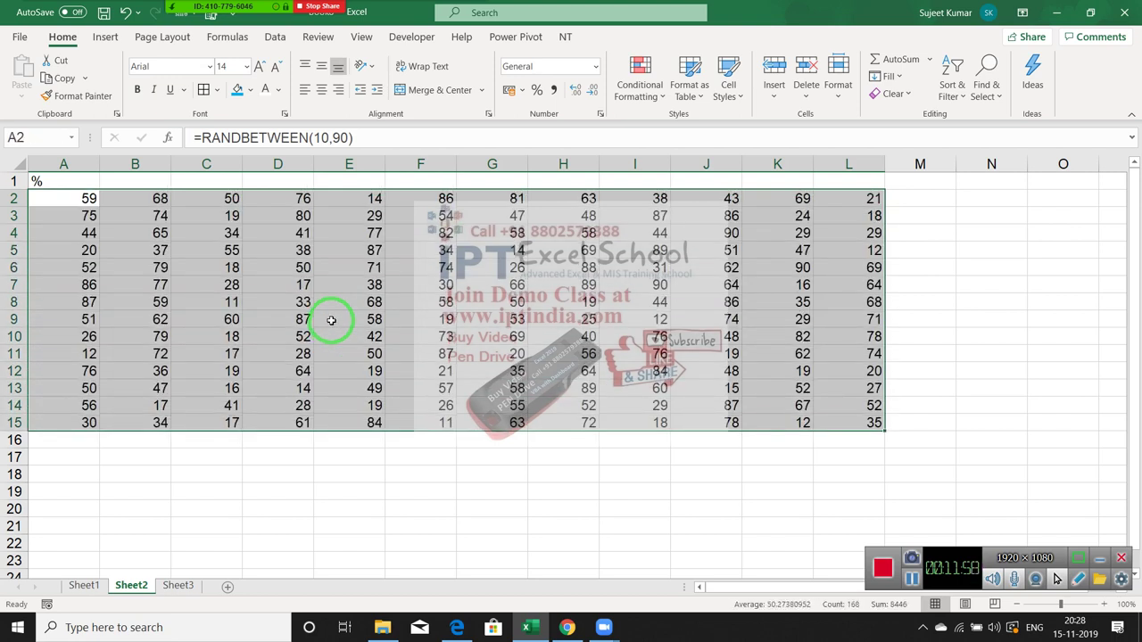
{"action": "left_click", "coordinate": [203, 11]}
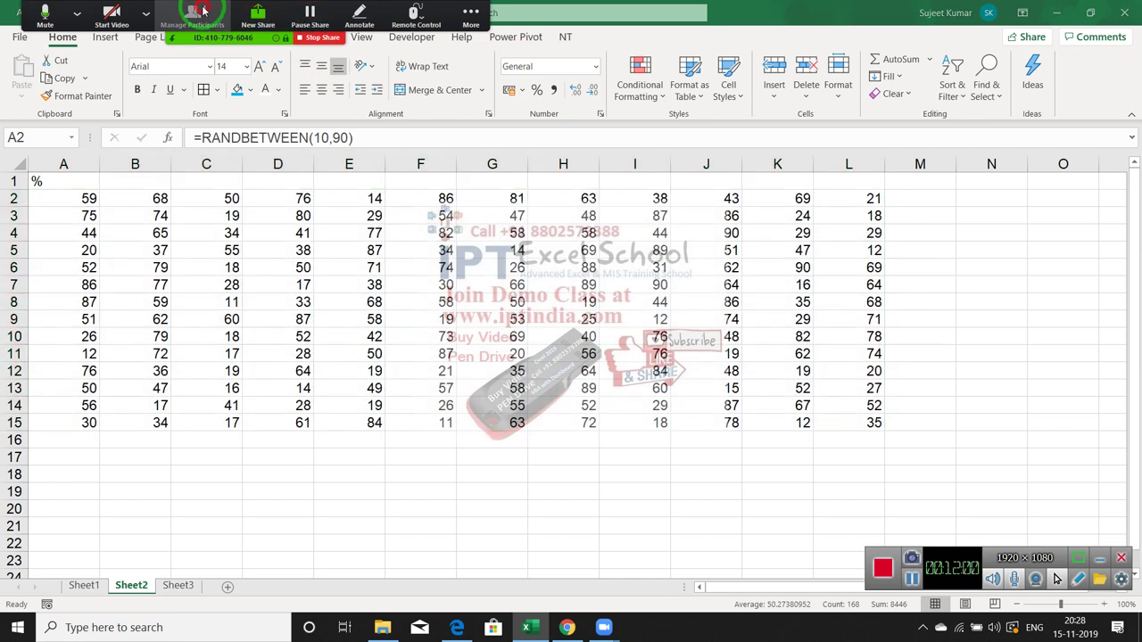
{"action": "mouse_move", "coordinate": [874, 257]}
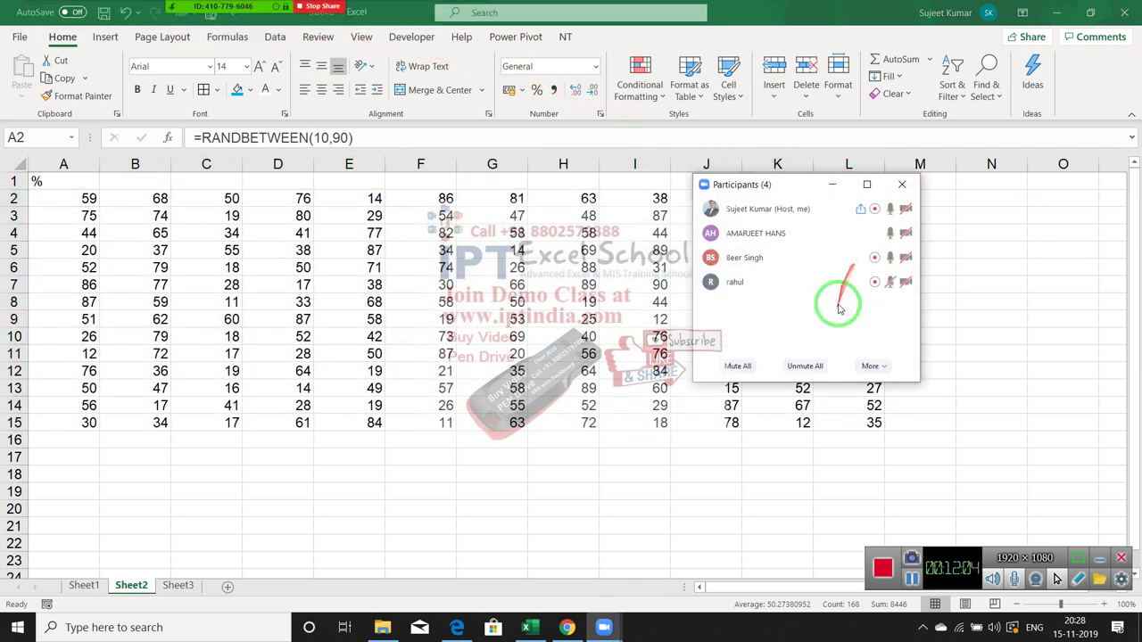
{"action": "left_click_drag", "start_coordinate": [849, 259], "coordinate": [876, 350]}
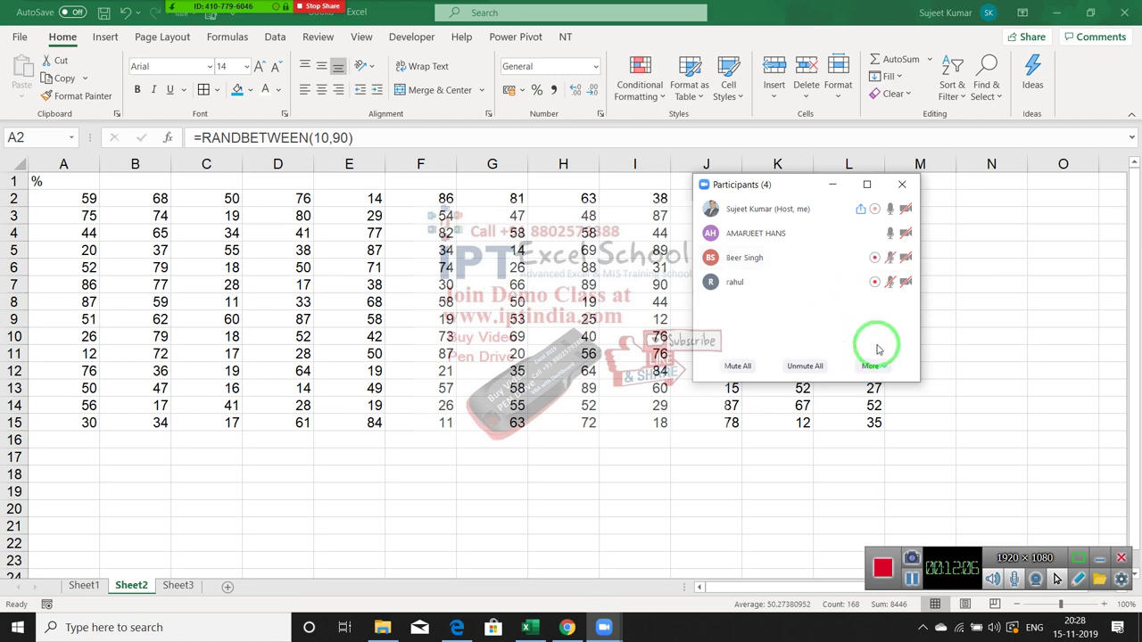
{"action": "left_click", "coordinate": [901, 184]}
Edit and commit cell N7 so the random numbers recalculate.
{"action": "key", "text": "ctrl+shift+End"}
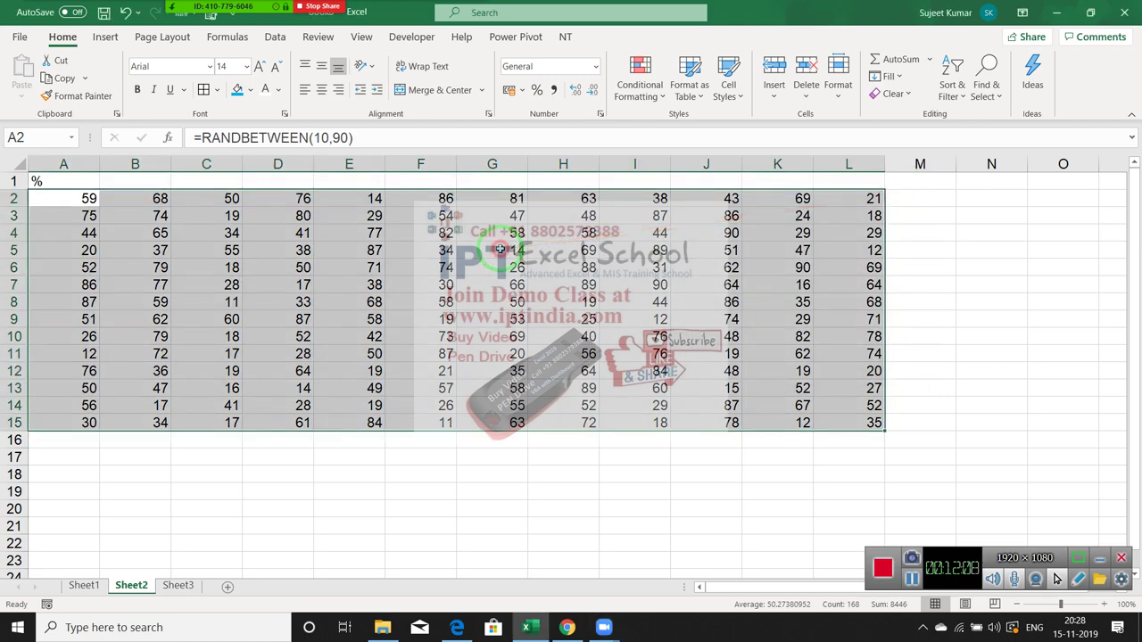
{"action": "left_click", "coordinate": [979, 288]}
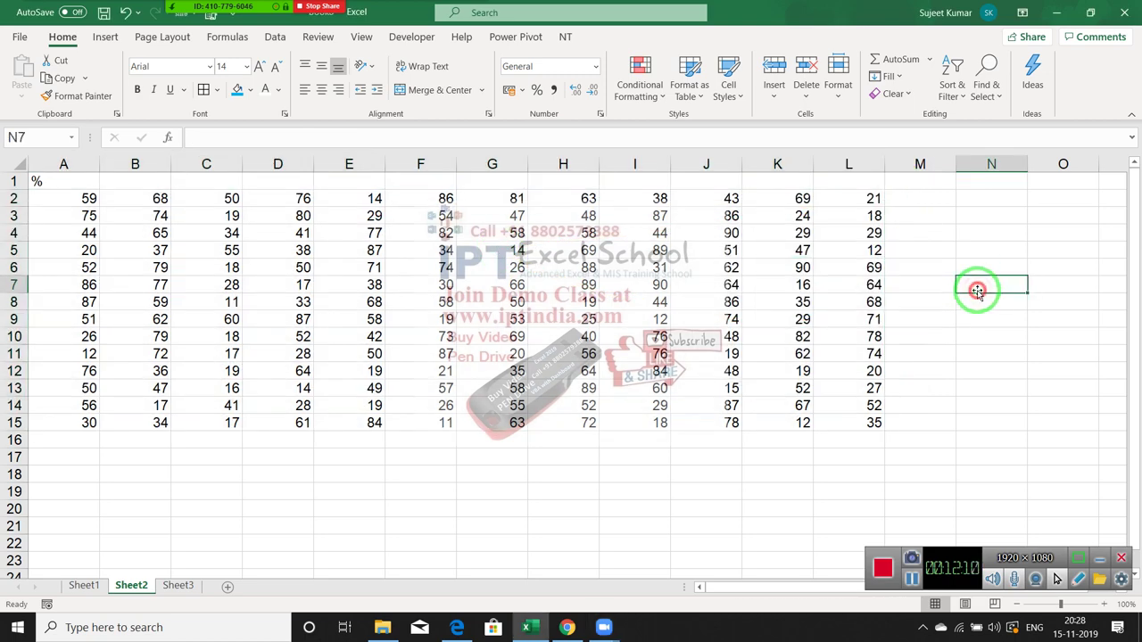
{"action": "double_click", "coordinate": [976, 287]}
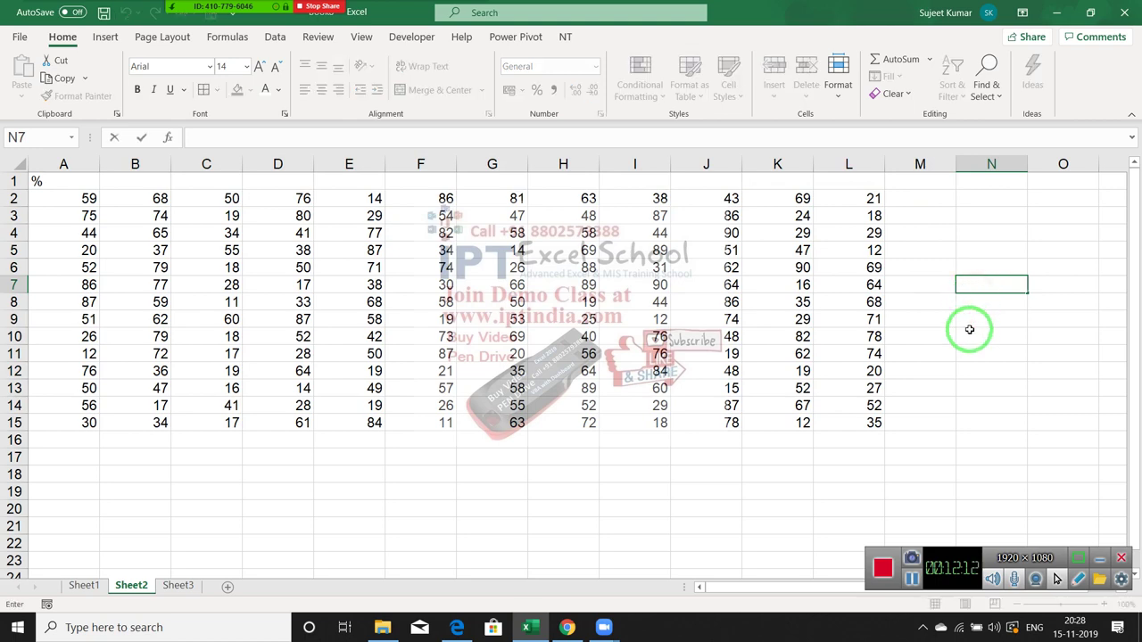
{"action": "left_click", "coordinate": [970, 329]}
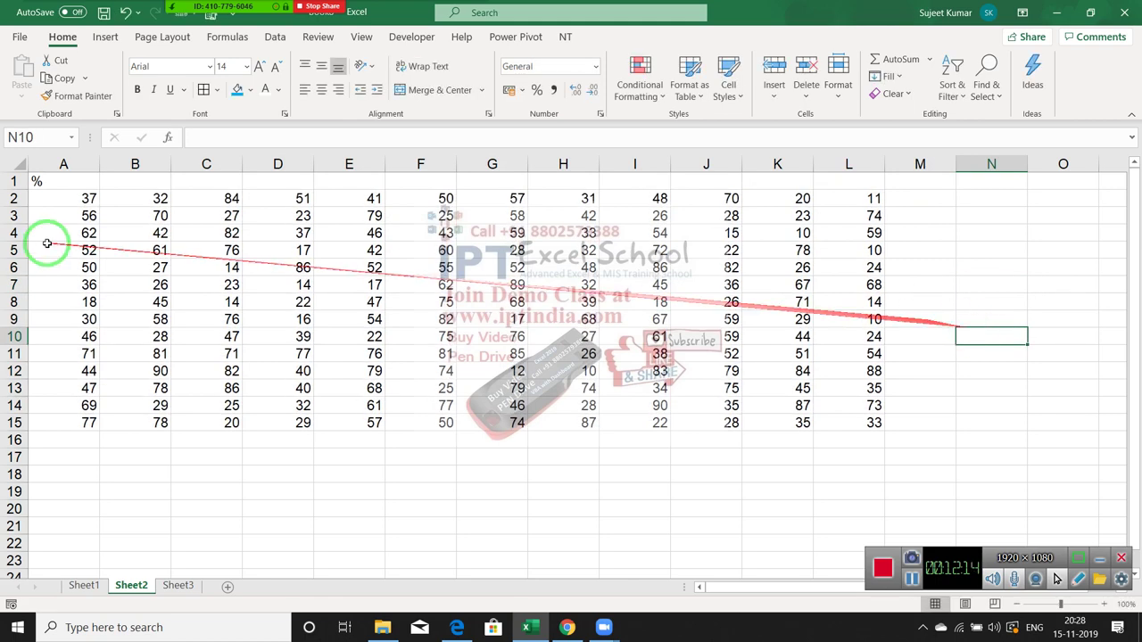
Copy A2:L15 and paste it back as values, then clear the copy border.
{"action": "mouse_move", "coordinate": [53, 200]}
{"action": "left_mouse_down"}
{"action": "mouse_move", "coordinate": [836, 406]}
{"action": "mouse_move", "coordinate": [836, 420]}
{"action": "left_mouse_up"}
{"action": "key", "text": "ctrl+c"}
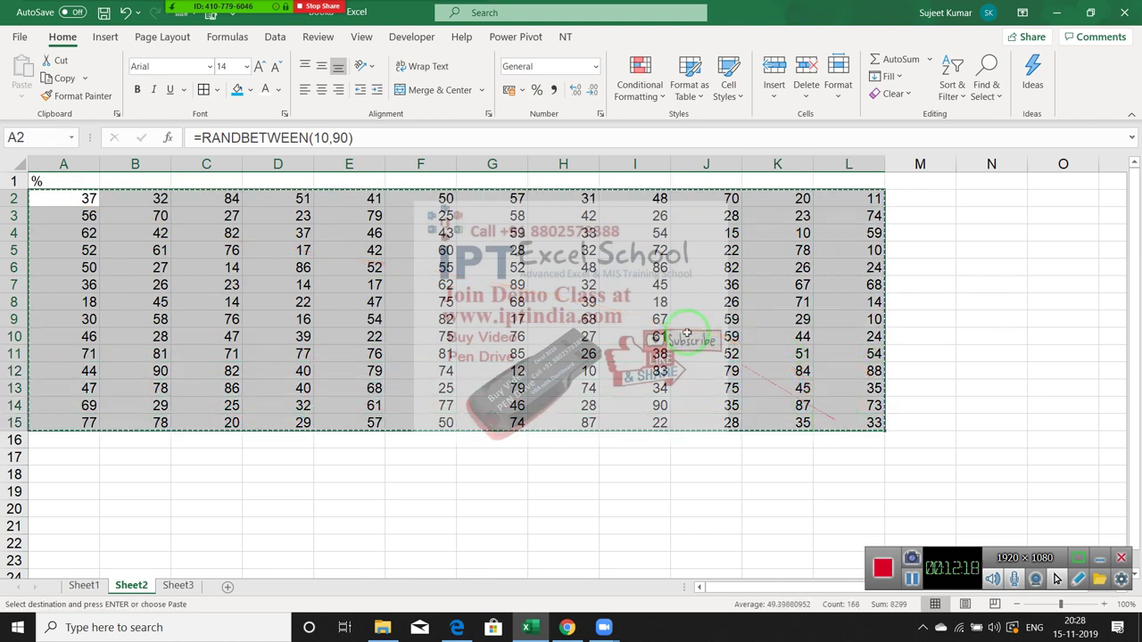
{"action": "left_click", "coordinate": [22, 95]}
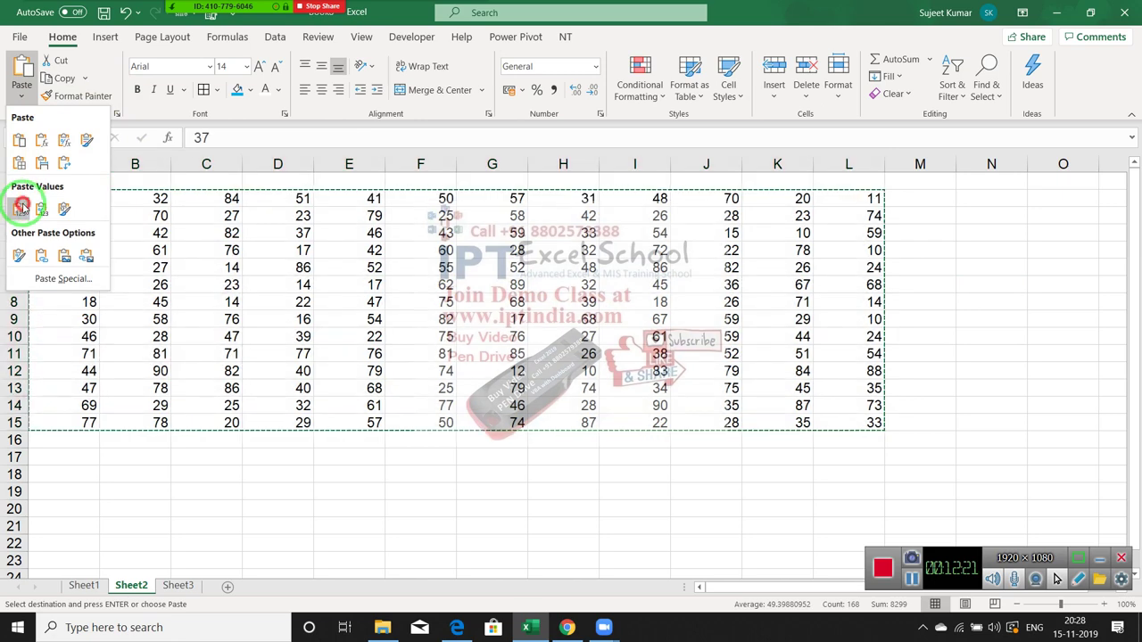
{"action": "left_click", "coordinate": [20, 204]}
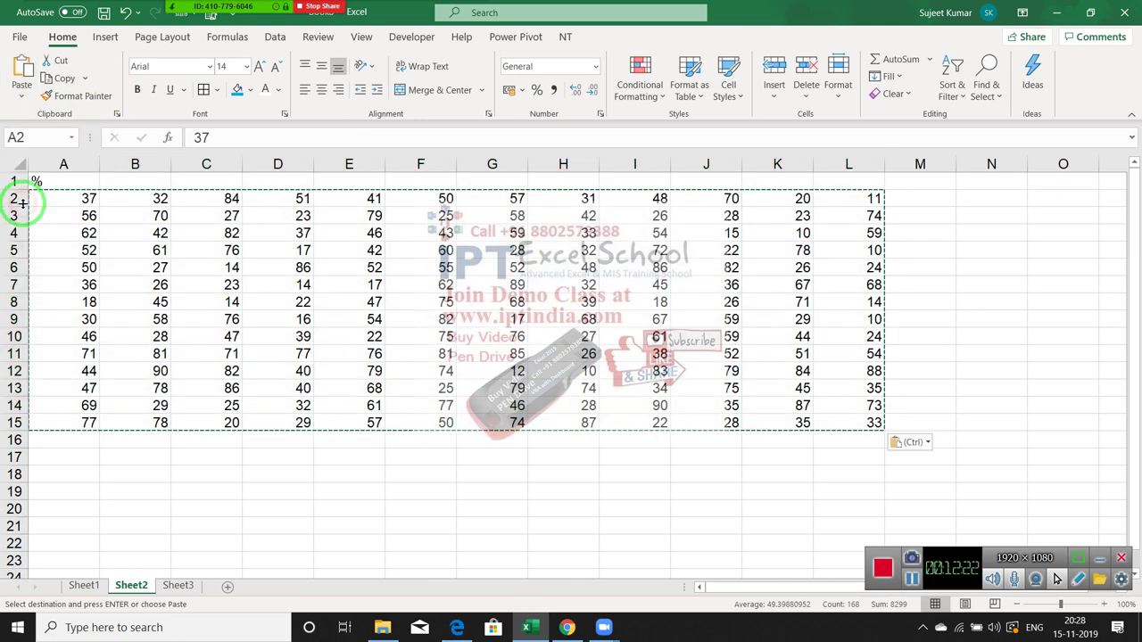
{"action": "left_click", "coordinate": [234, 217]}
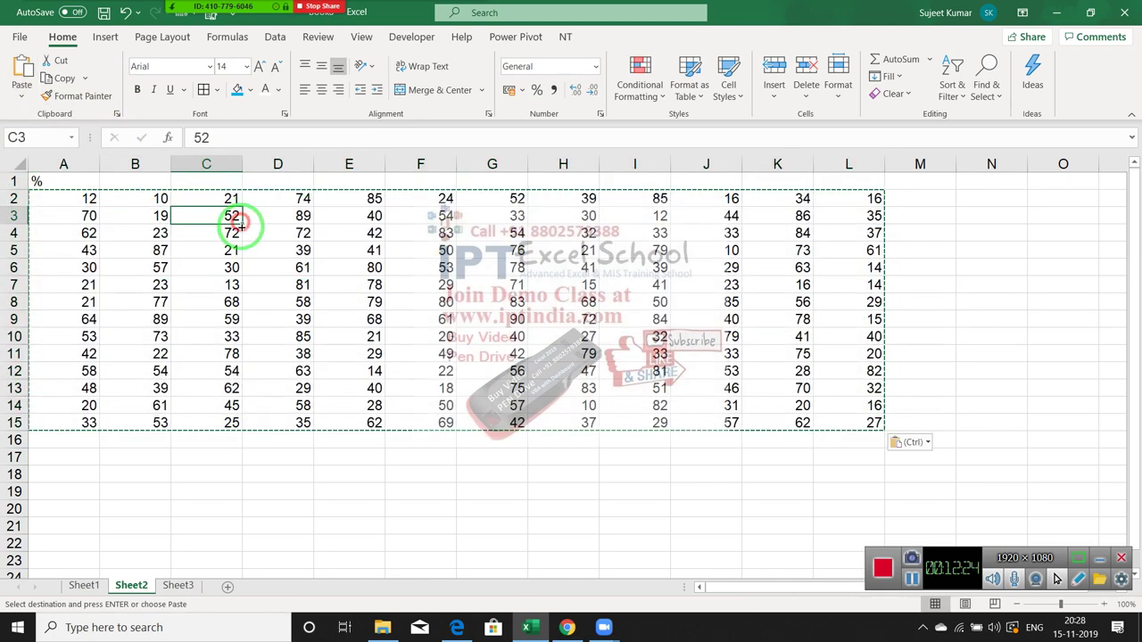
{"action": "key", "text": "Escape"}
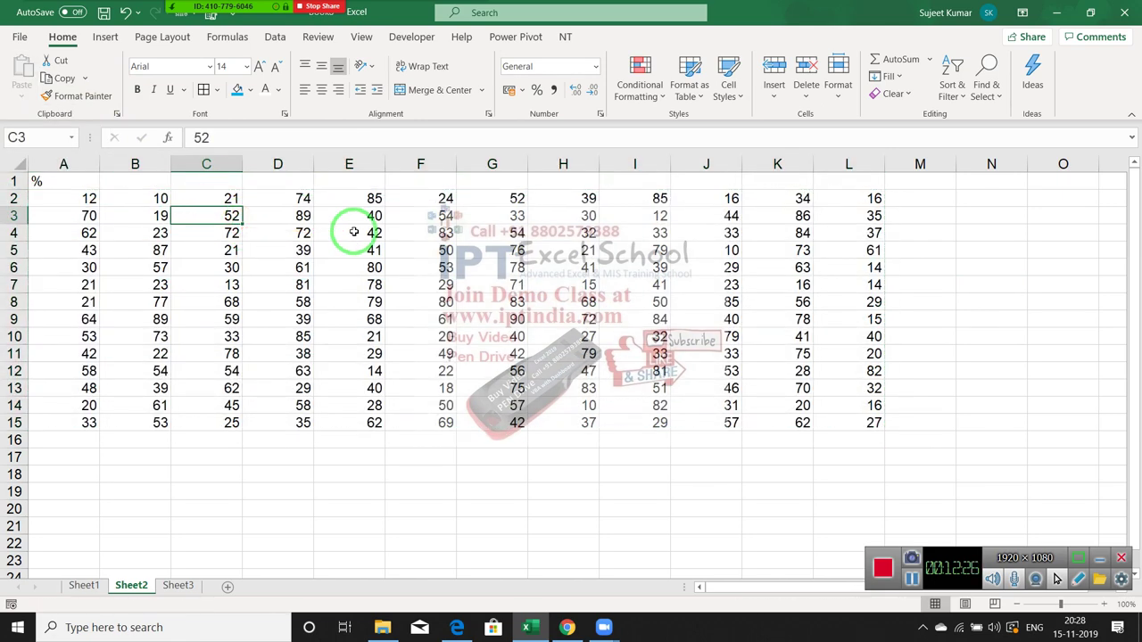
Change A2's value 12 into 12%.
{"action": "left_click", "coordinate": [87, 197]}
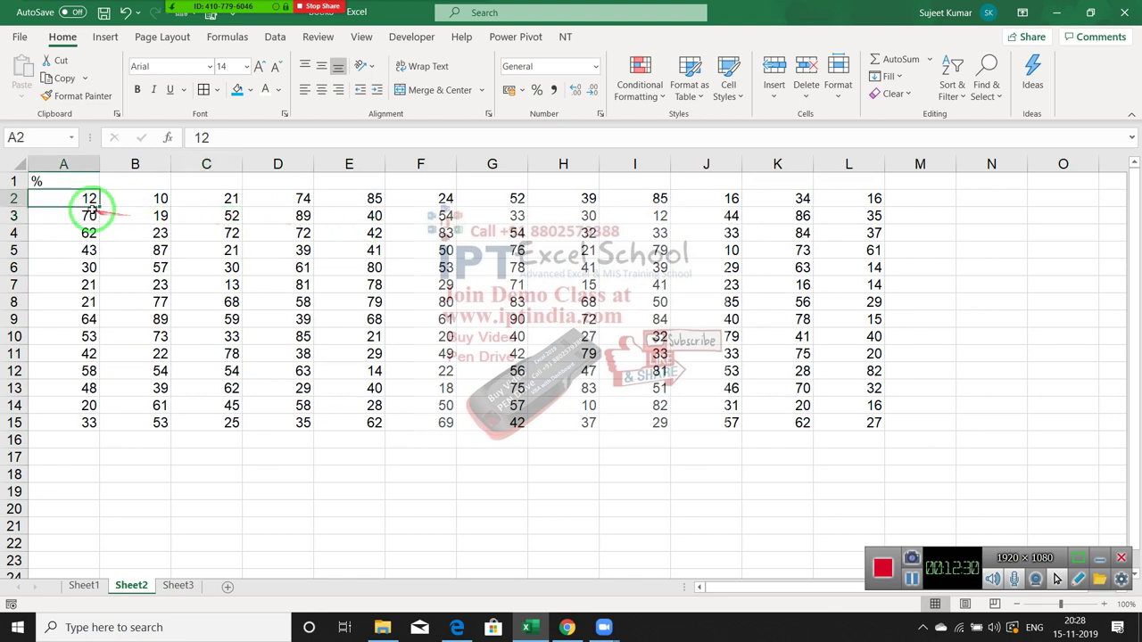
{"action": "left_click_drag", "start_coordinate": [67, 182], "coordinate": [159, 222]}
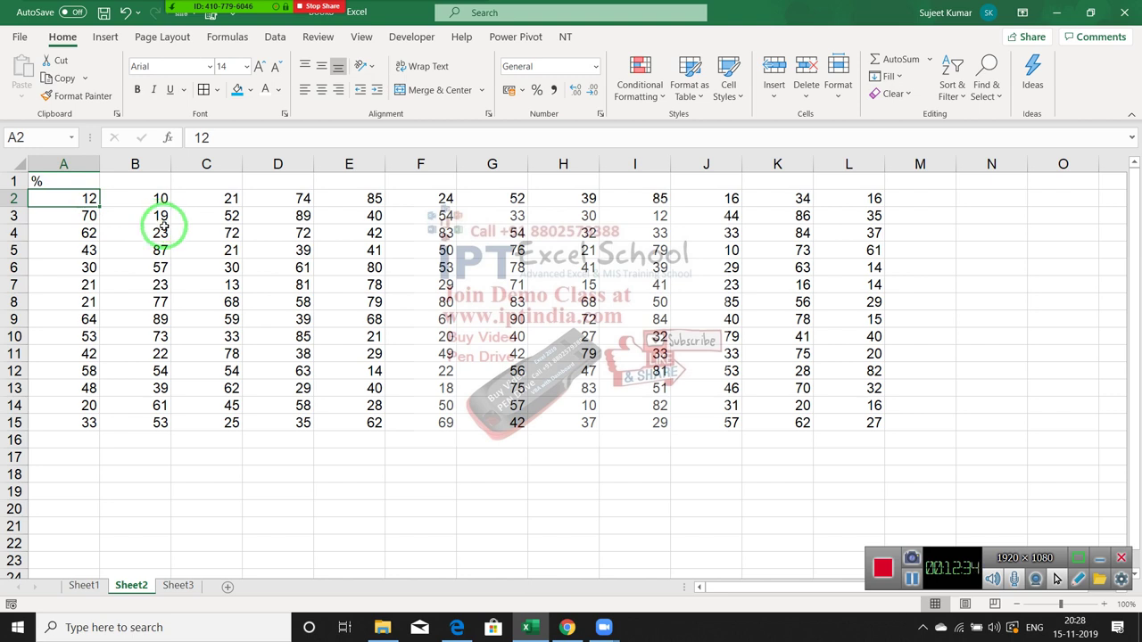
{"action": "left_click_drag", "start_coordinate": [165, 227], "coordinate": [237, 464]}
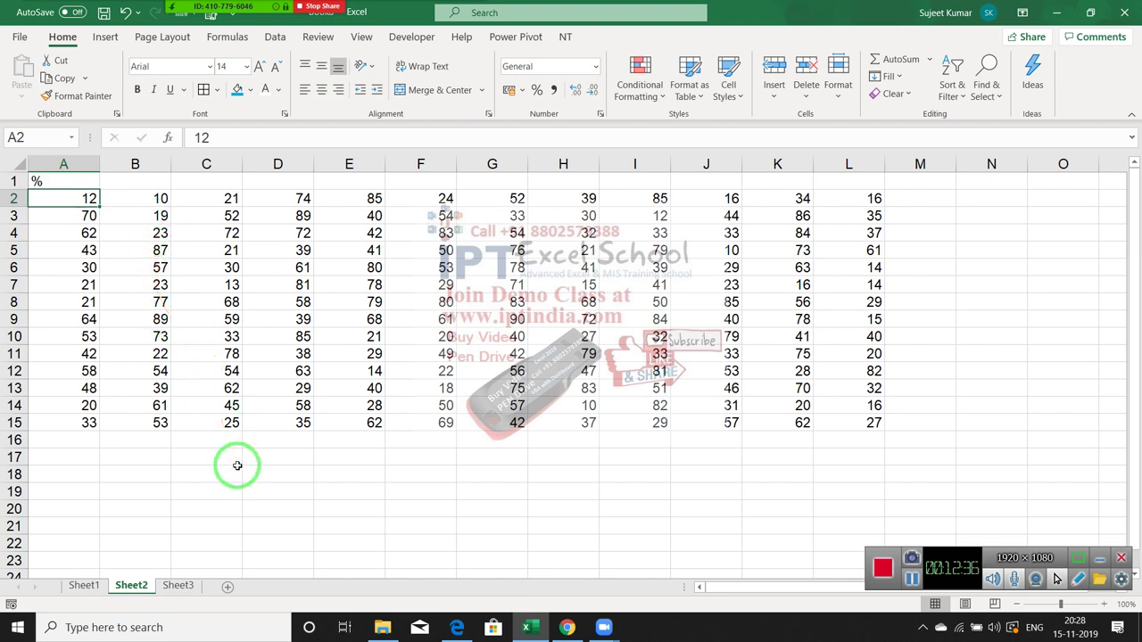
{"action": "left_click", "coordinate": [254, 139]}
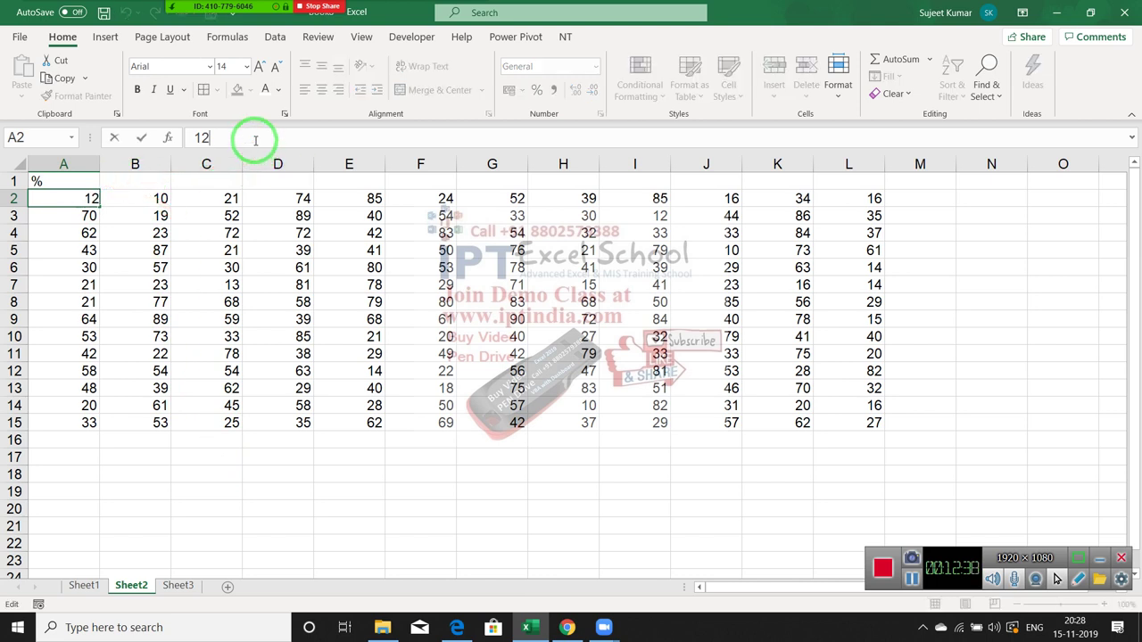
{"action": "type", "text": "%"}
{"action": "key", "text": "Return"}
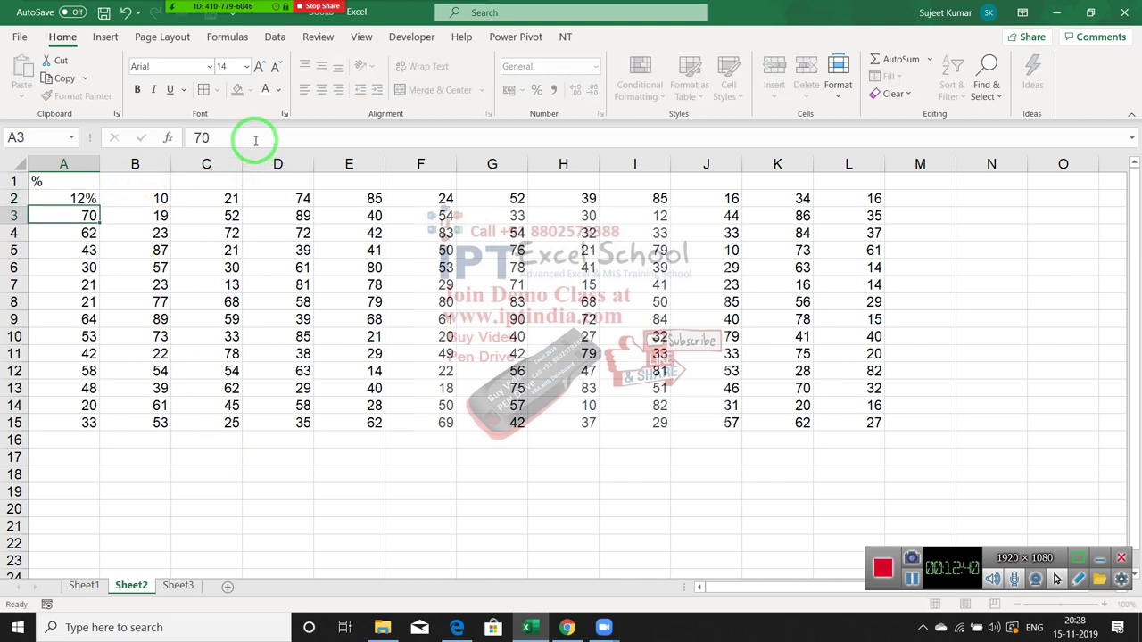
{"action": "key", "text": "Up"}
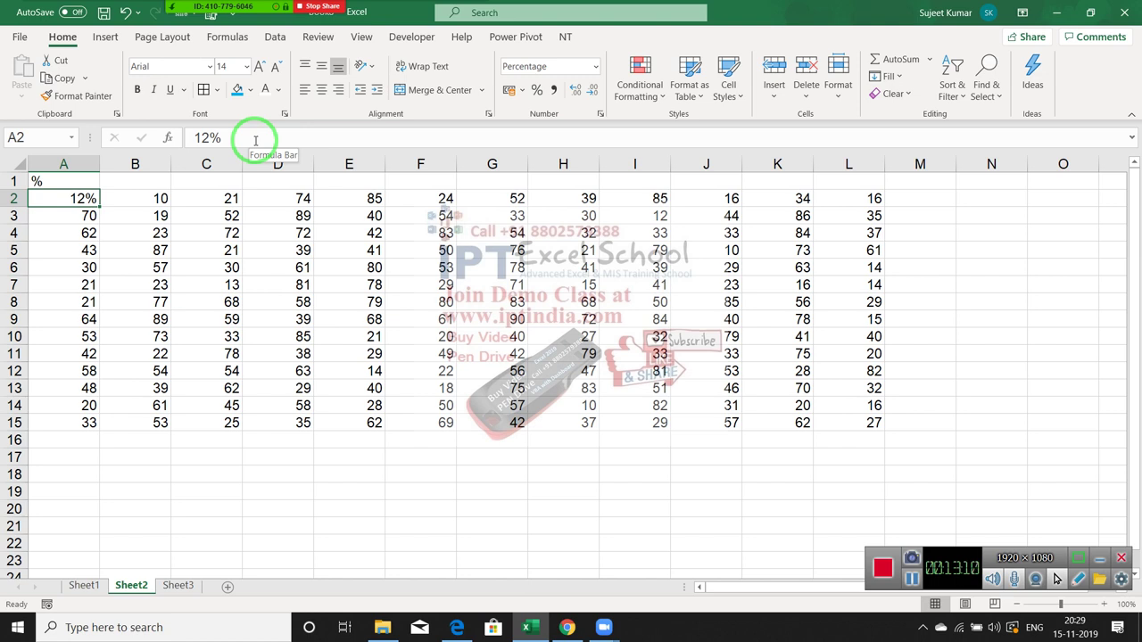
{"action": "left_click_drag", "start_coordinate": [243, 138], "coordinate": [145, 137]}
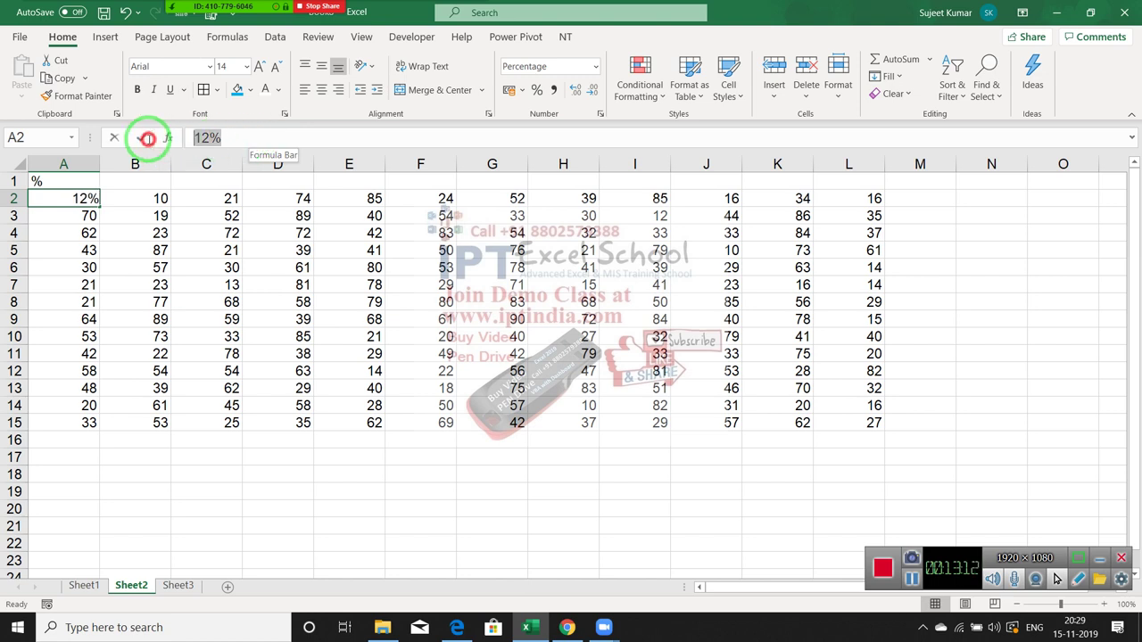
{"action": "left_click", "coordinate": [153, 191]}
Change A3 to 70%, undo both percentage edits, and start an entry in N5.
{"action": "left_click", "coordinate": [89, 213]}
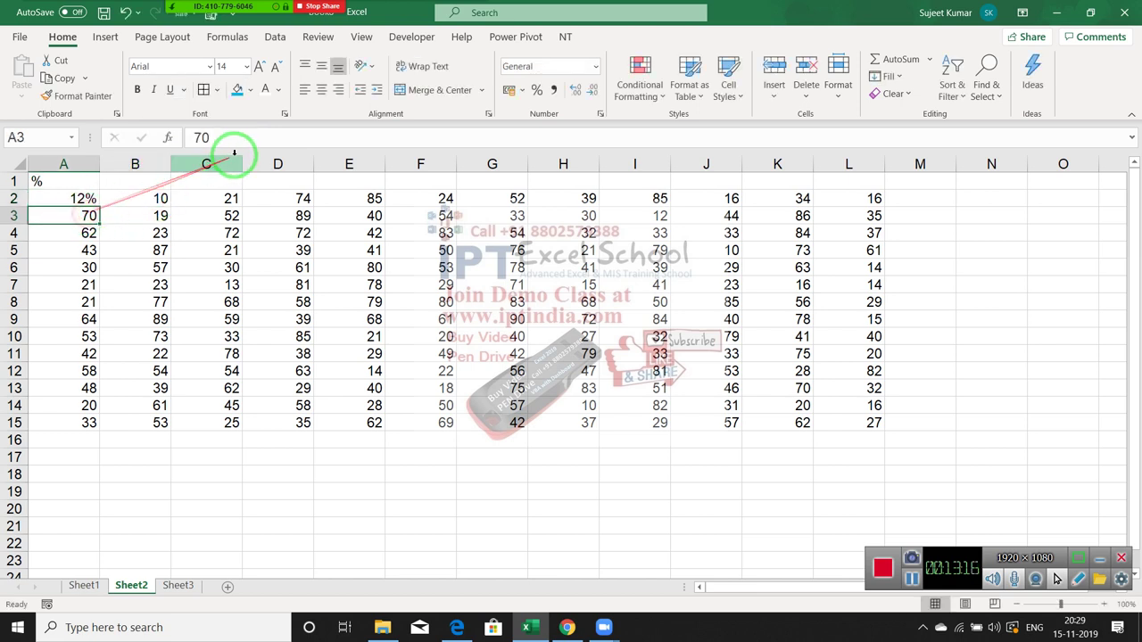
{"action": "left_click", "coordinate": [233, 141]}
{"action": "type", "text": "%"}
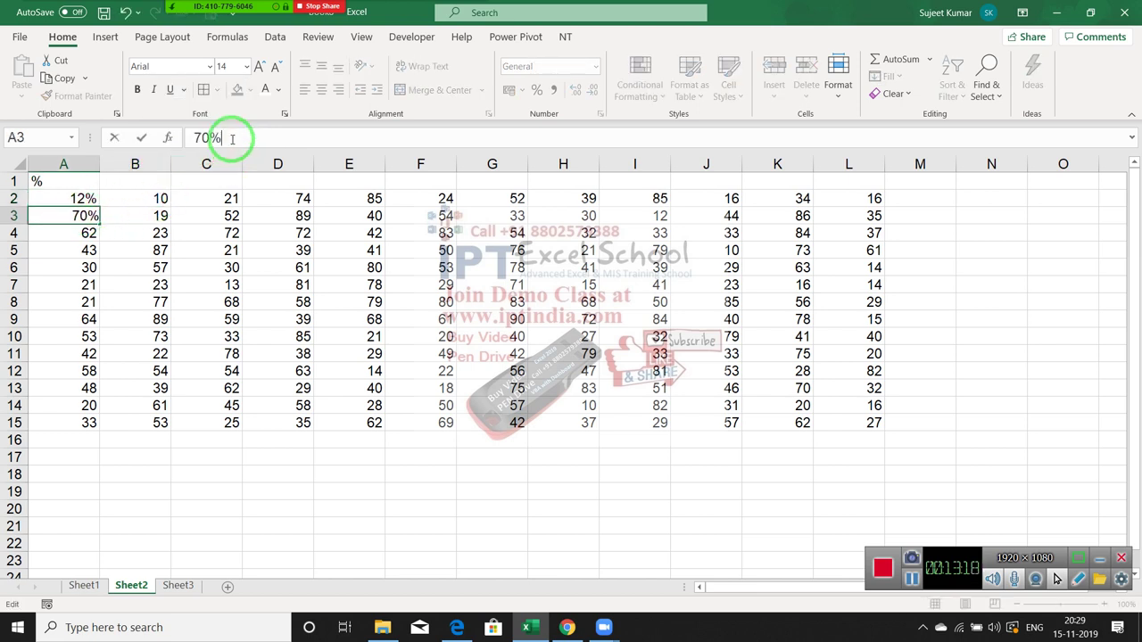
{"action": "key", "text": "Return"}
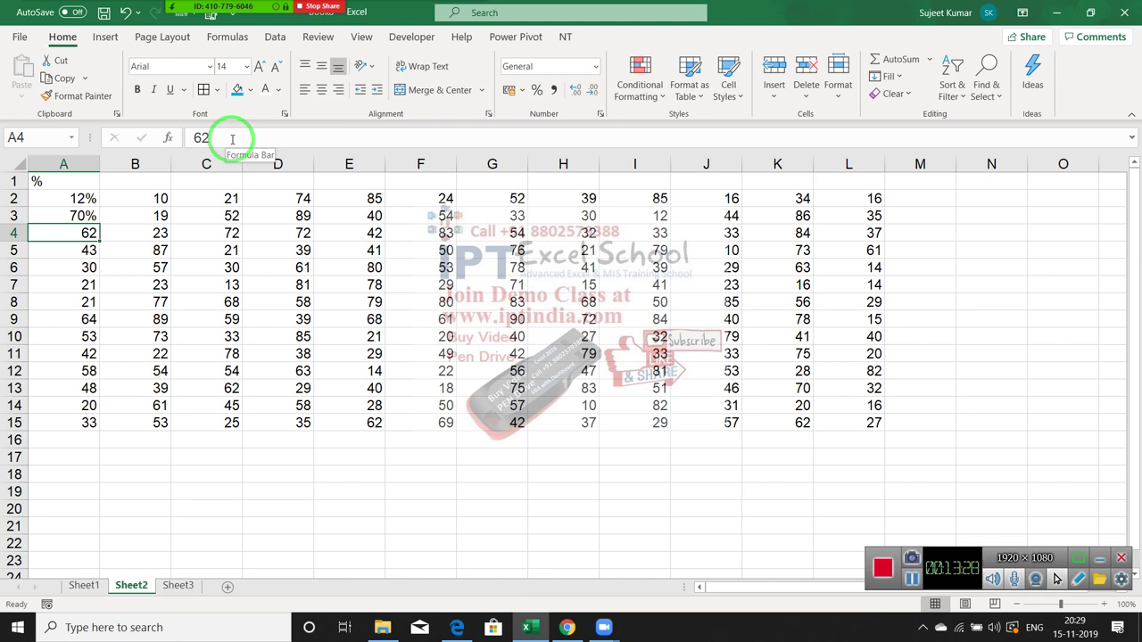
{"action": "key", "text": "ctrl+z"}
{"action": "key", "text": "ctrl+z"}
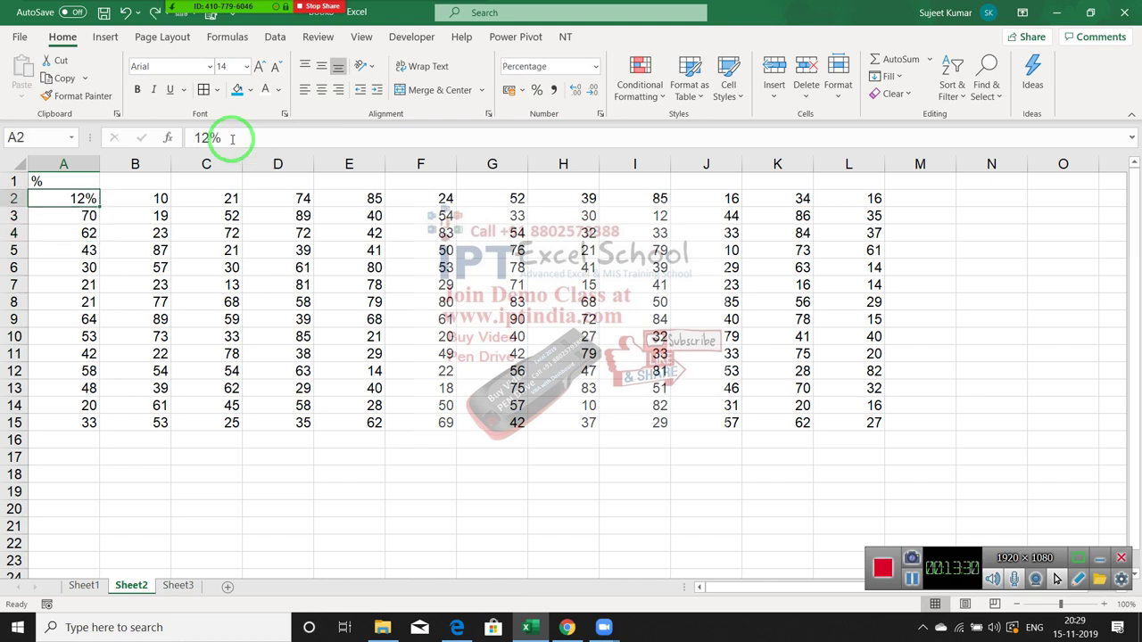
{"action": "key", "text": "ctrl+z"}
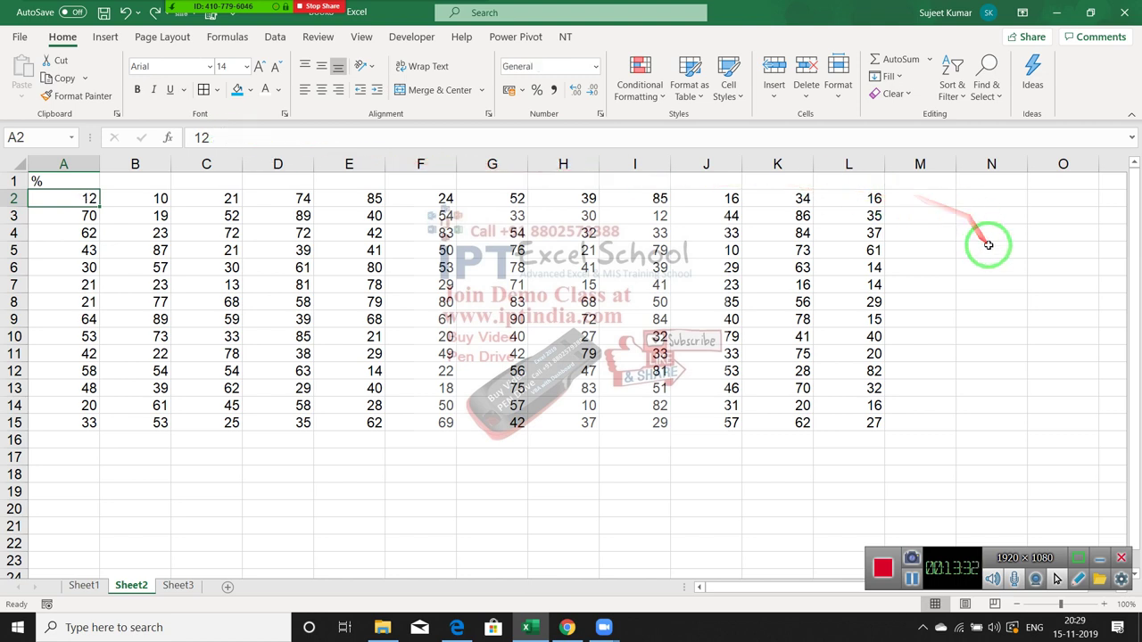
{"action": "double_click", "coordinate": [991, 243]}
Enter 100 in N5 and copy it.
{"action": "type", "text": "100"}
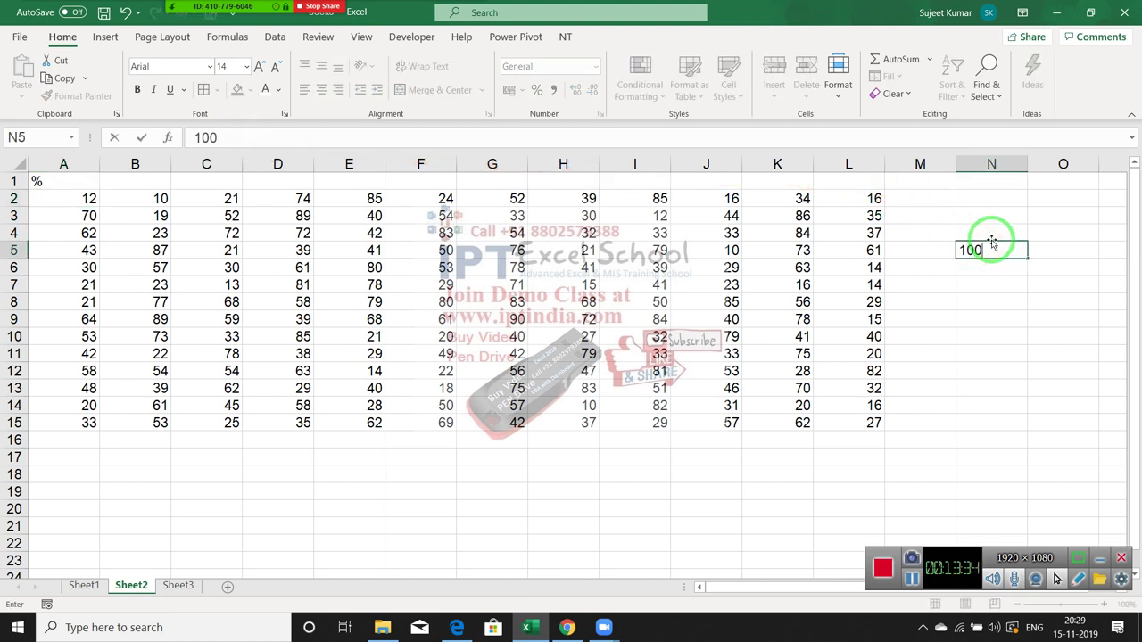
{"action": "key", "text": "Return"}
{"action": "left_click", "coordinate": [991, 243]}
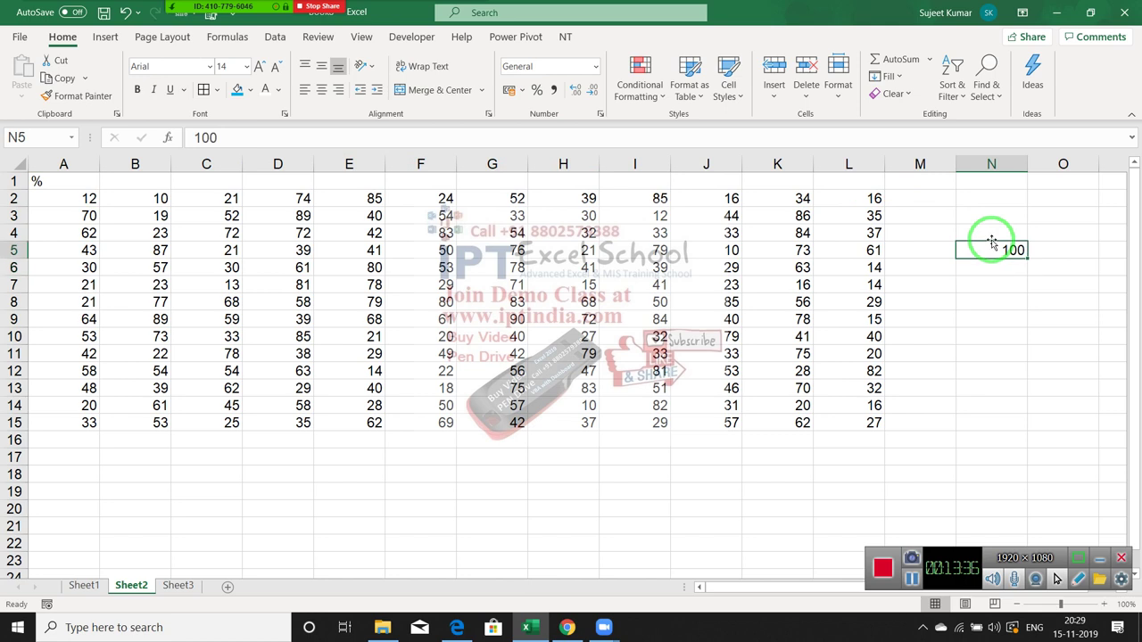
{"action": "key", "text": "ctrl+c"}
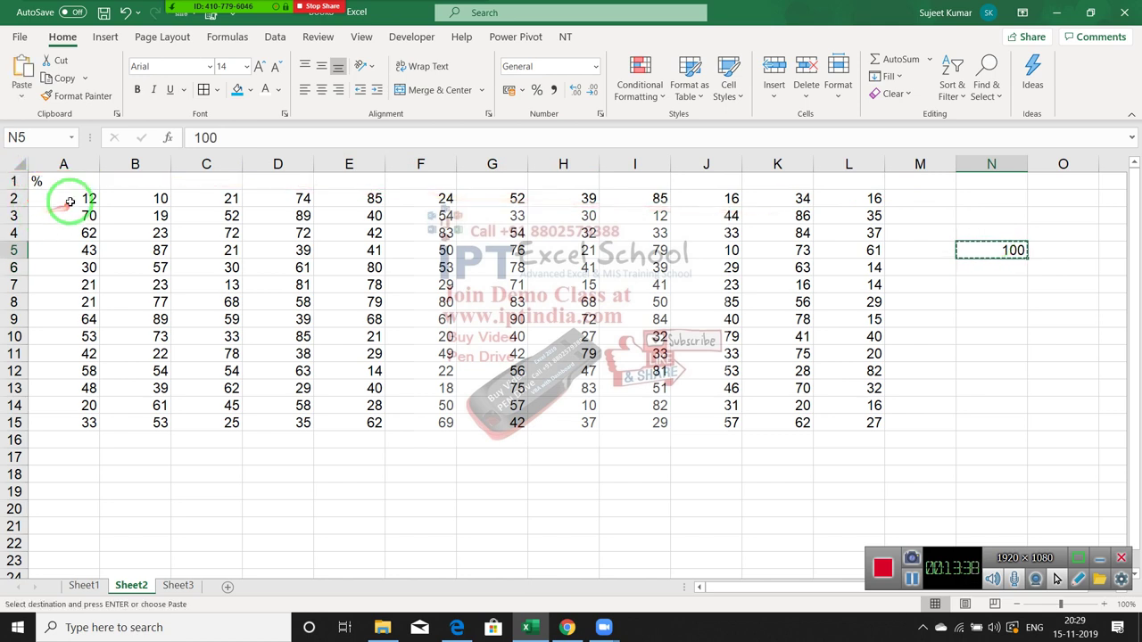
Paste Special with Divide onto A2:L15, turning 12 into 0.12.
{"action": "mouse_move", "coordinate": [63, 196]}
{"action": "left_mouse_down"}
{"action": "mouse_move", "coordinate": [427, 265]}
{"action": "mouse_move", "coordinate": [855, 421]}
{"action": "left_mouse_up"}
{"action": "right_click", "coordinate": [761, 352]}
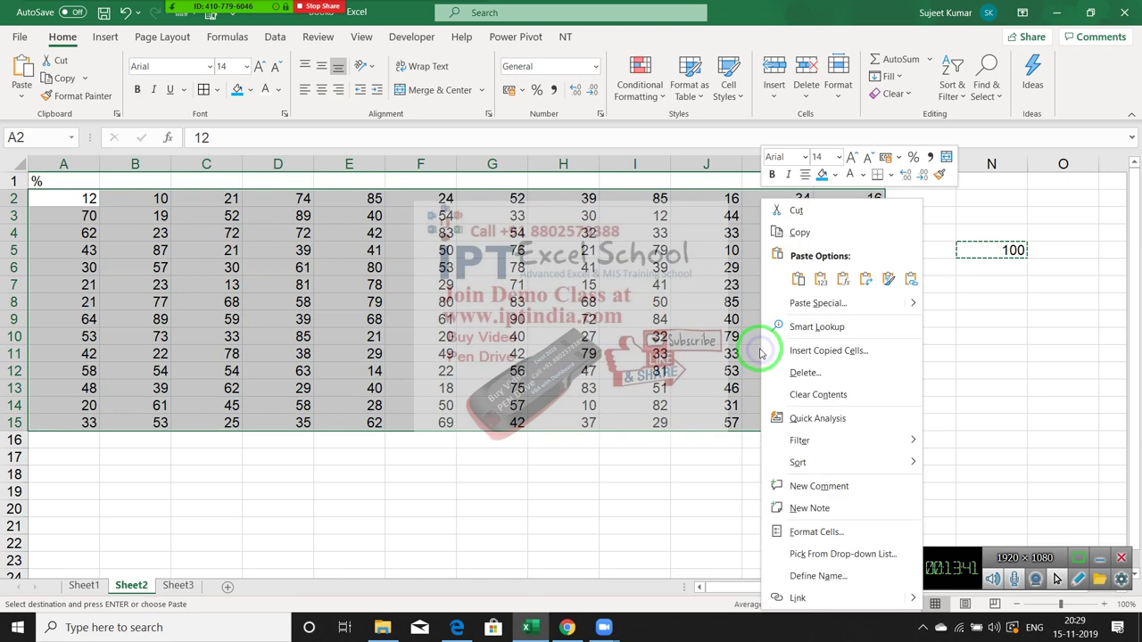
{"action": "left_click", "coordinate": [817, 300]}
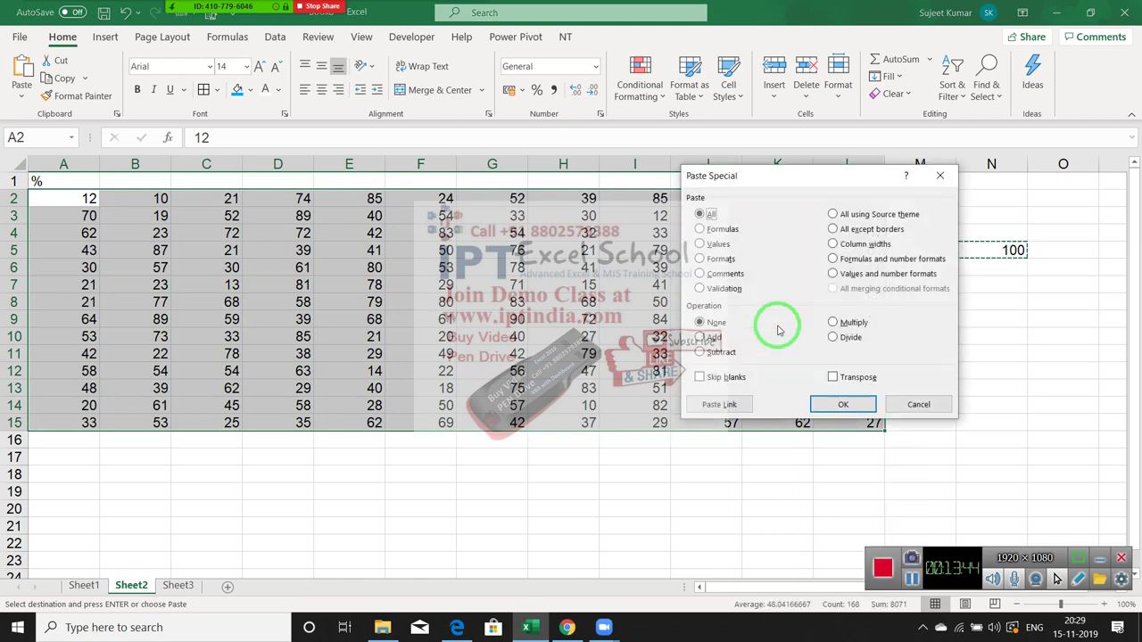
{"action": "left_click", "coordinate": [843, 337]}
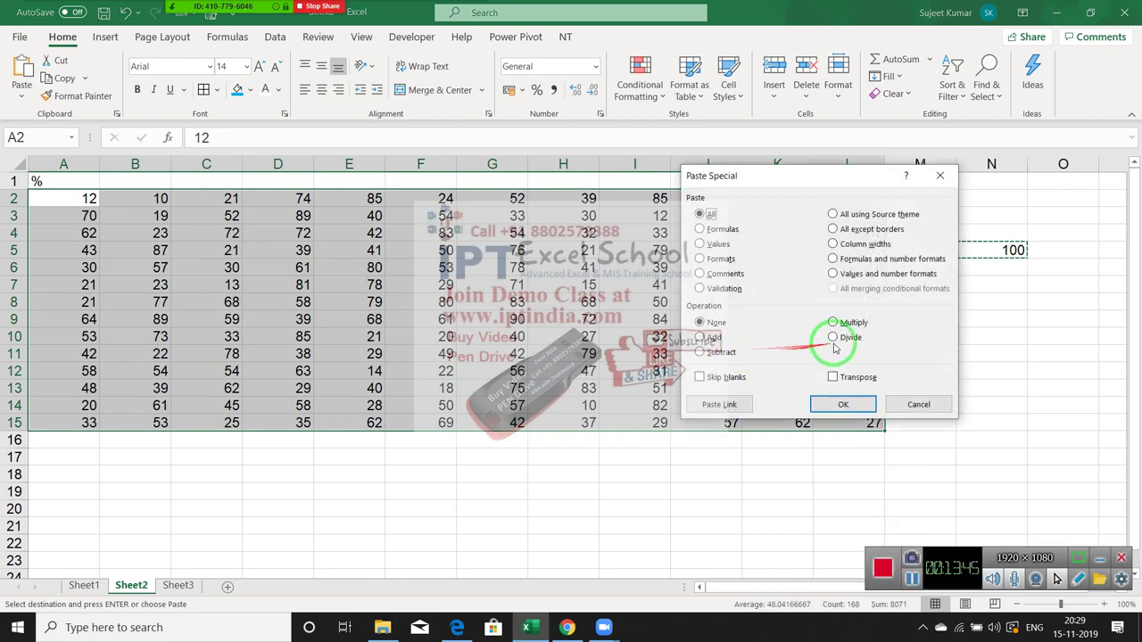
{"action": "left_click", "coordinate": [830, 407]}
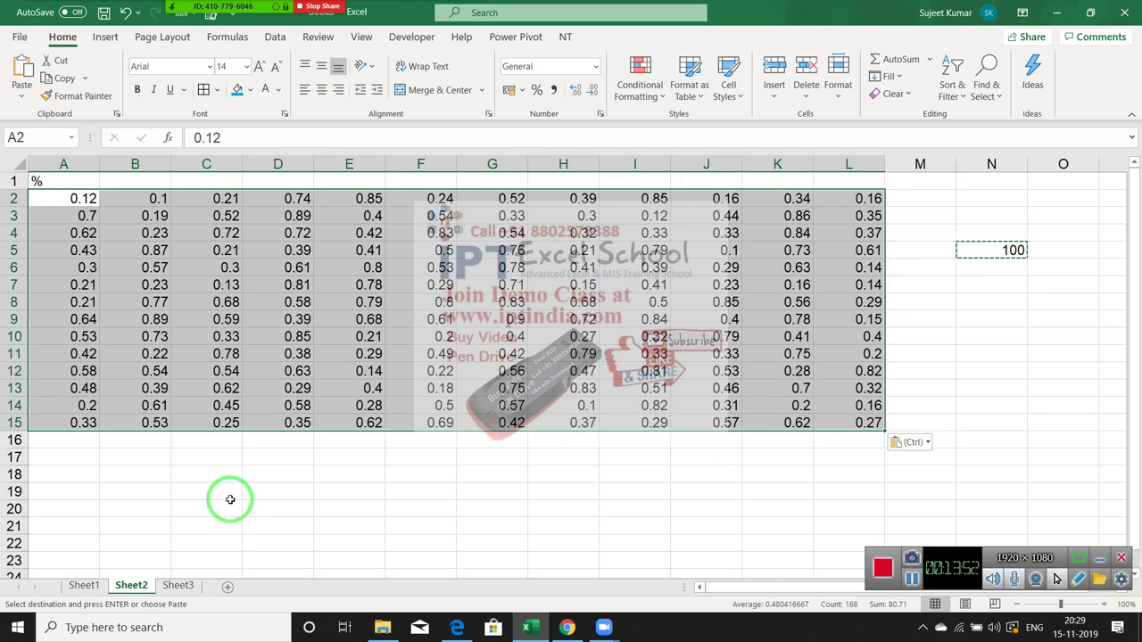
{"action": "left_click", "coordinate": [537, 90]}
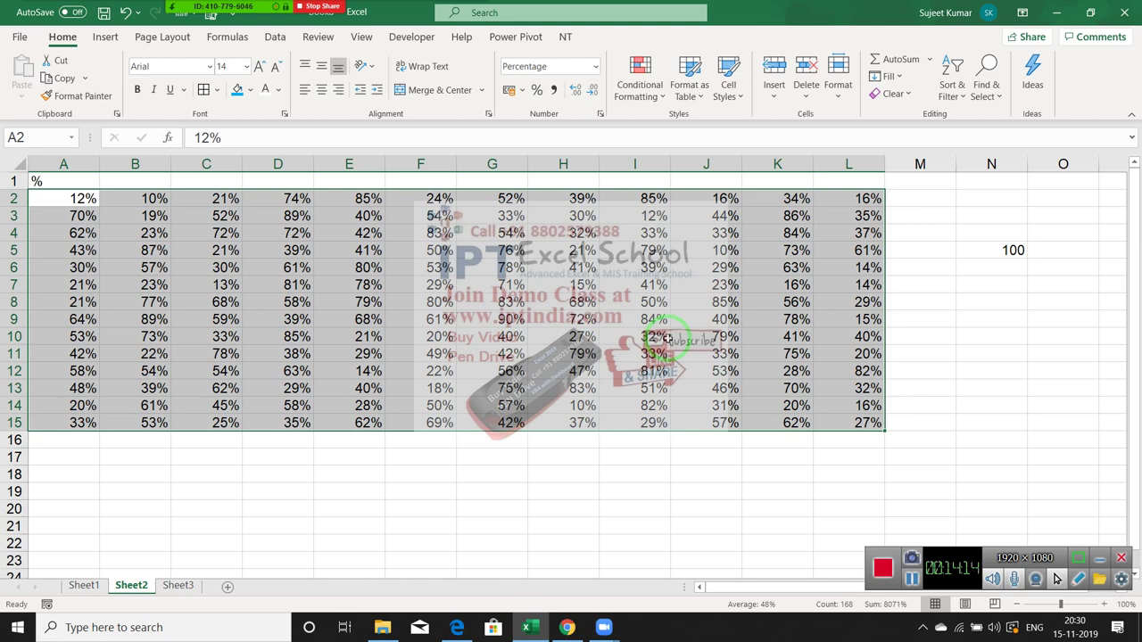
{"action": "left_click", "coordinate": [594, 66]}
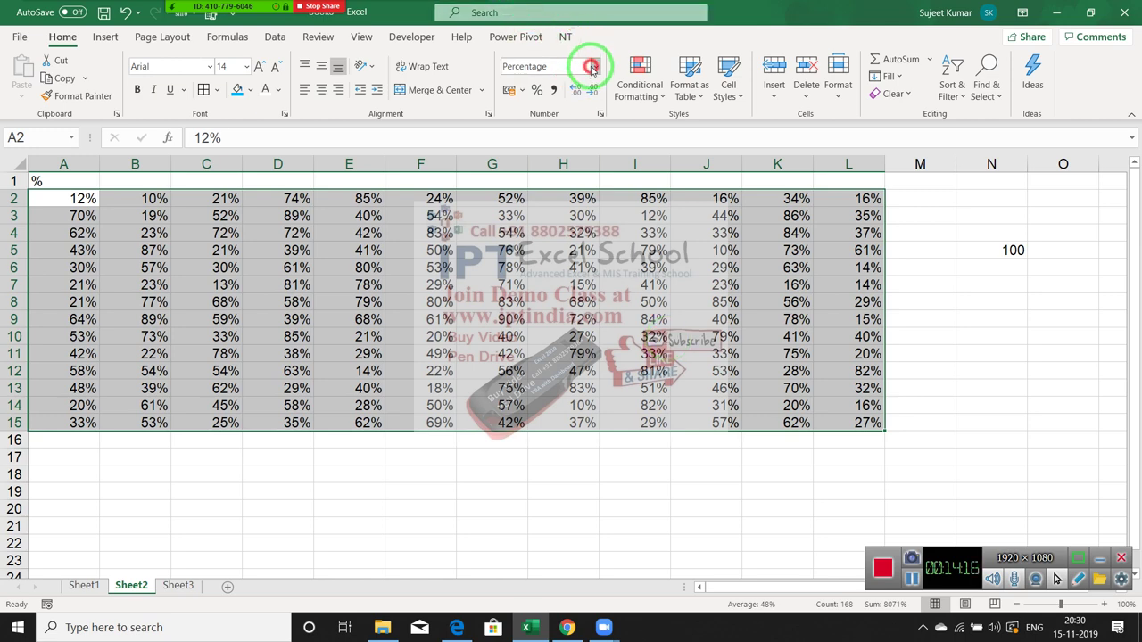
{"action": "left_click", "coordinate": [577, 87]}
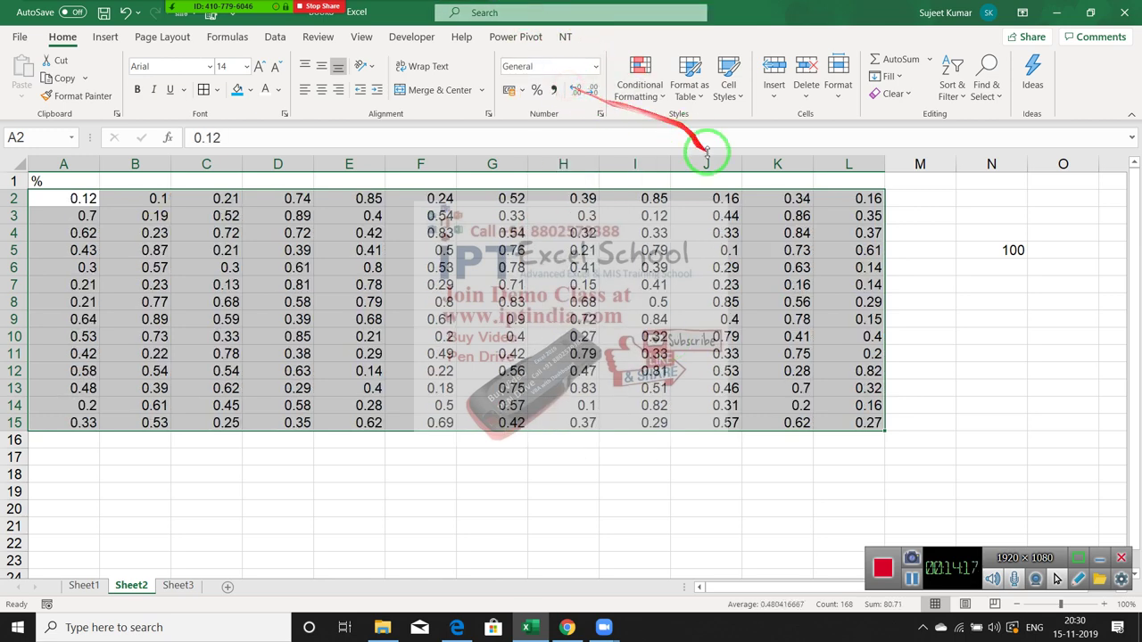
Copy the 100 in N5 and Paste Special Multiply onto A2:L15, restoring A2 to 12.
{"action": "left_click", "coordinate": [975, 240]}
{"action": "left_click", "coordinate": [976, 250]}
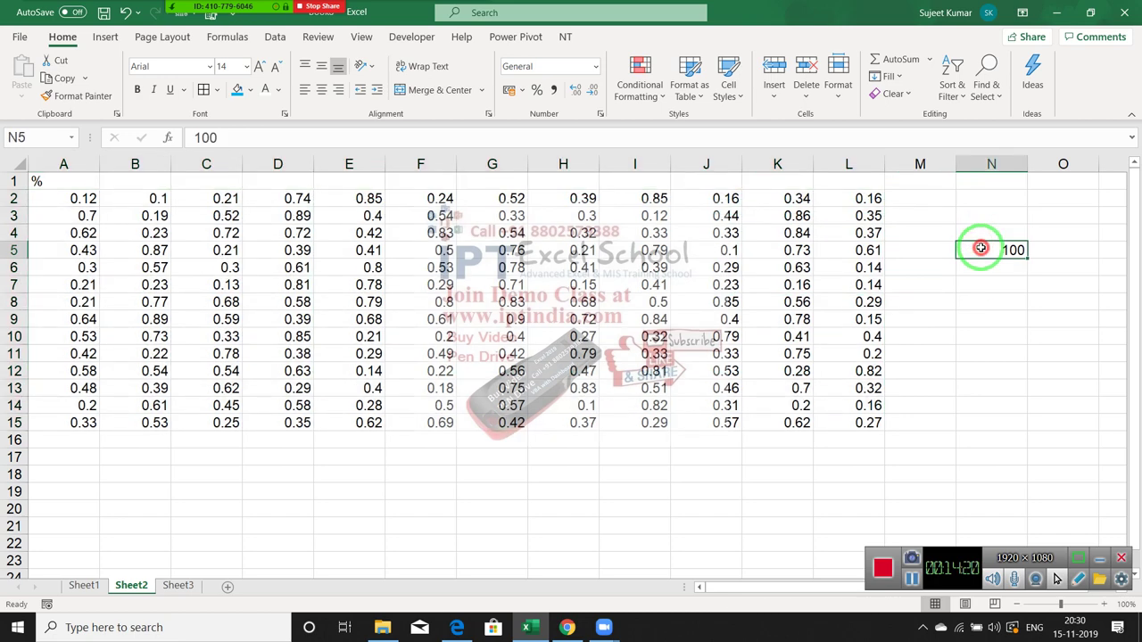
{"action": "key", "text": "ctrl+c"}
{"action": "mouse_move", "coordinate": [54, 198]}
{"action": "left_mouse_down"}
{"action": "mouse_move", "coordinate": [711, 365]}
{"action": "mouse_move", "coordinate": [843, 419]}
{"action": "left_mouse_up"}
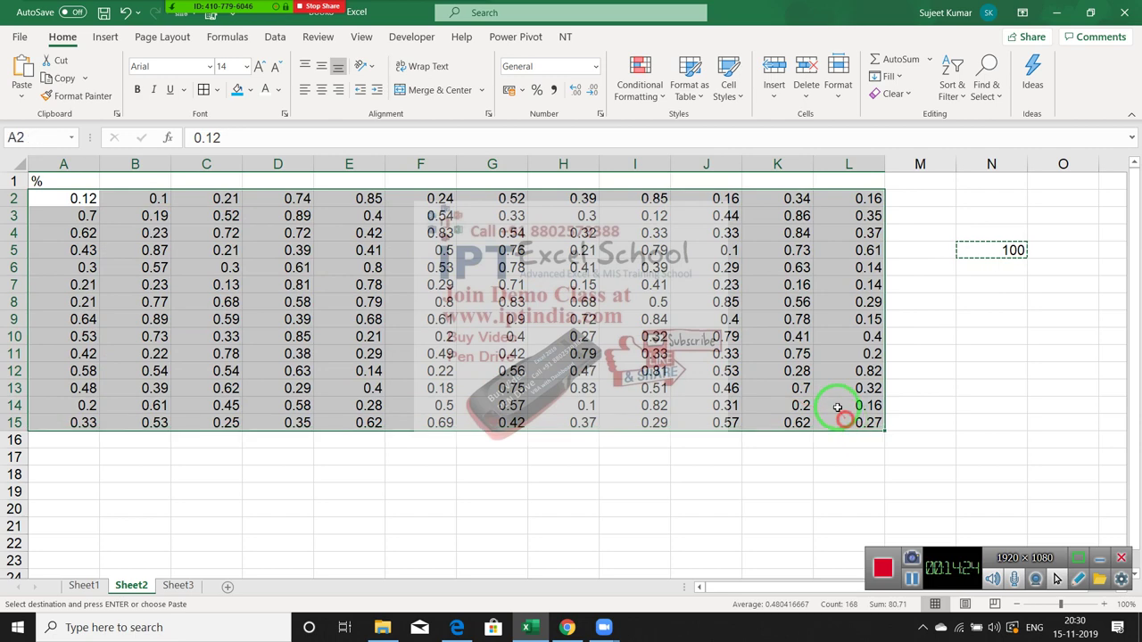
{"action": "right_click", "coordinate": [783, 366]}
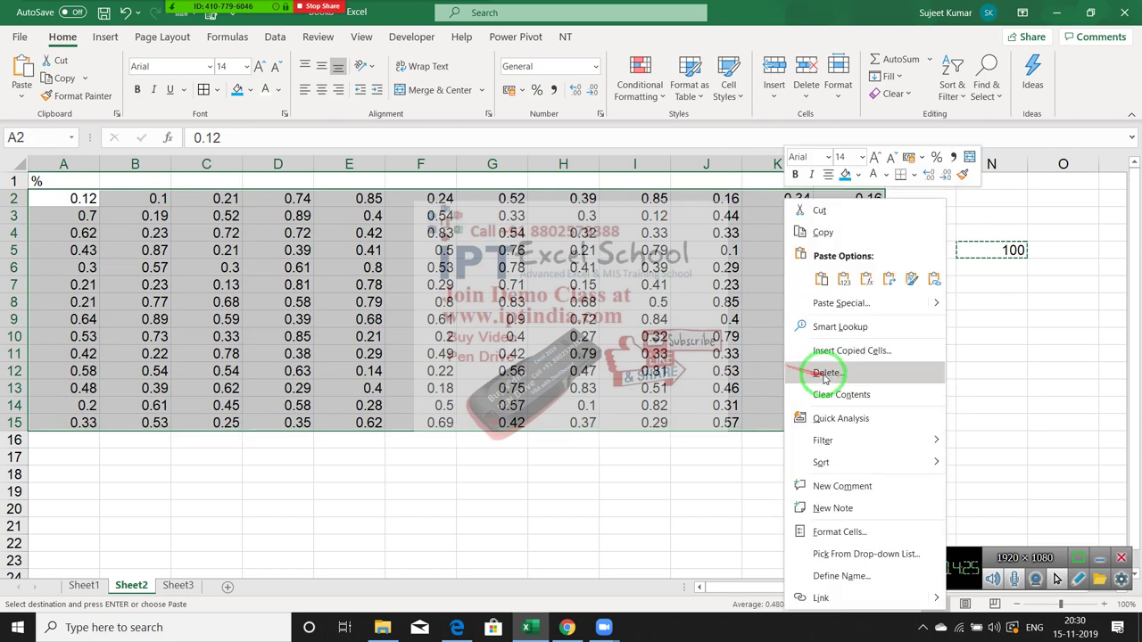
{"action": "left_click", "coordinate": [814, 305]}
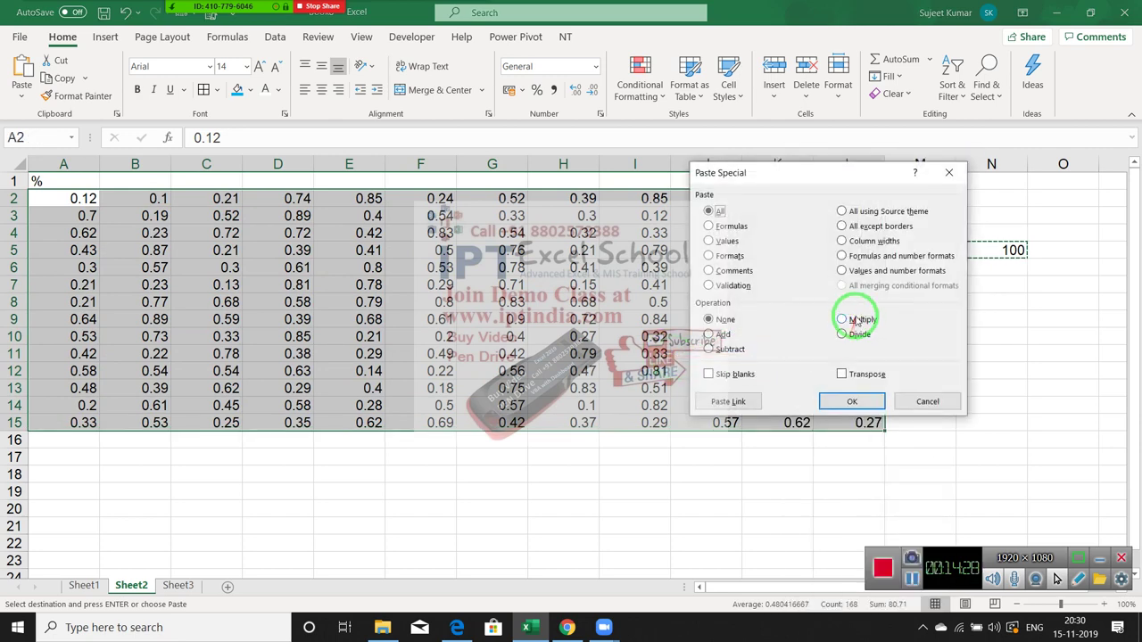
{"action": "left_click", "coordinate": [859, 319]}
{"action": "left_click", "coordinate": [852, 401]}
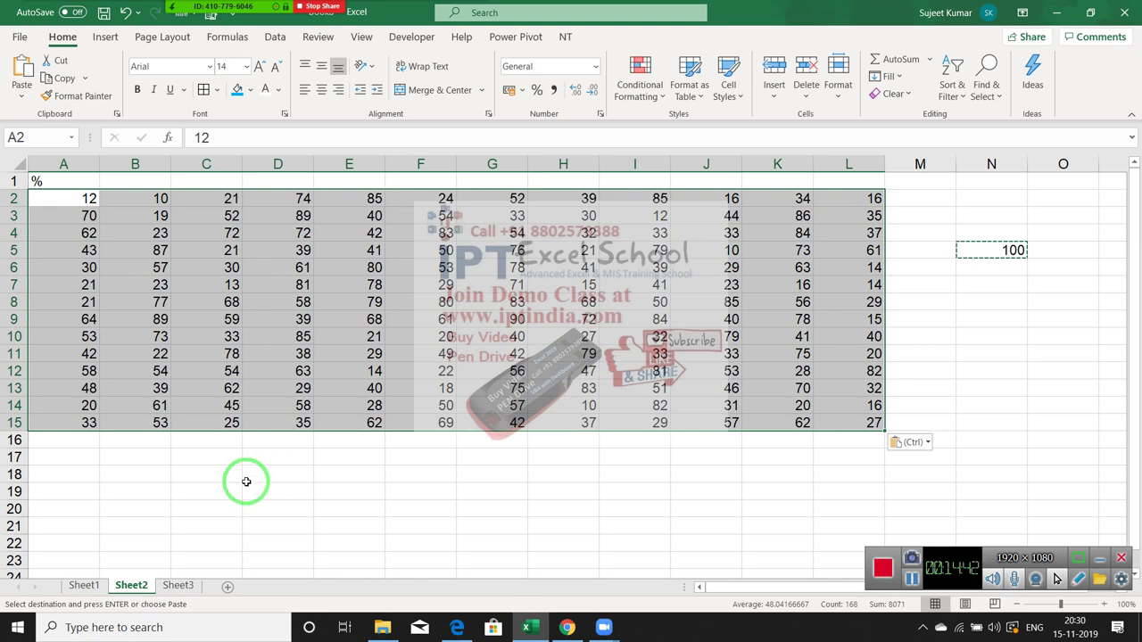
On Sheet3, type the header Sales in A1.
{"action": "left_click", "coordinate": [168, 586]}
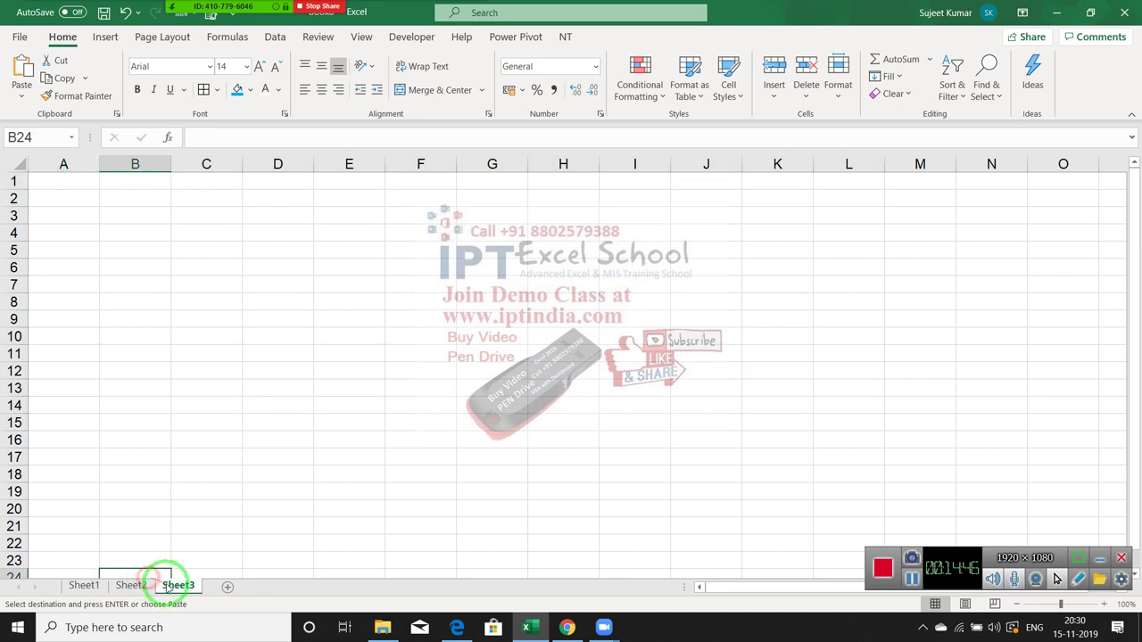
{"action": "left_click", "coordinate": [72, 196]}
{"action": "left_click", "coordinate": [68, 179]}
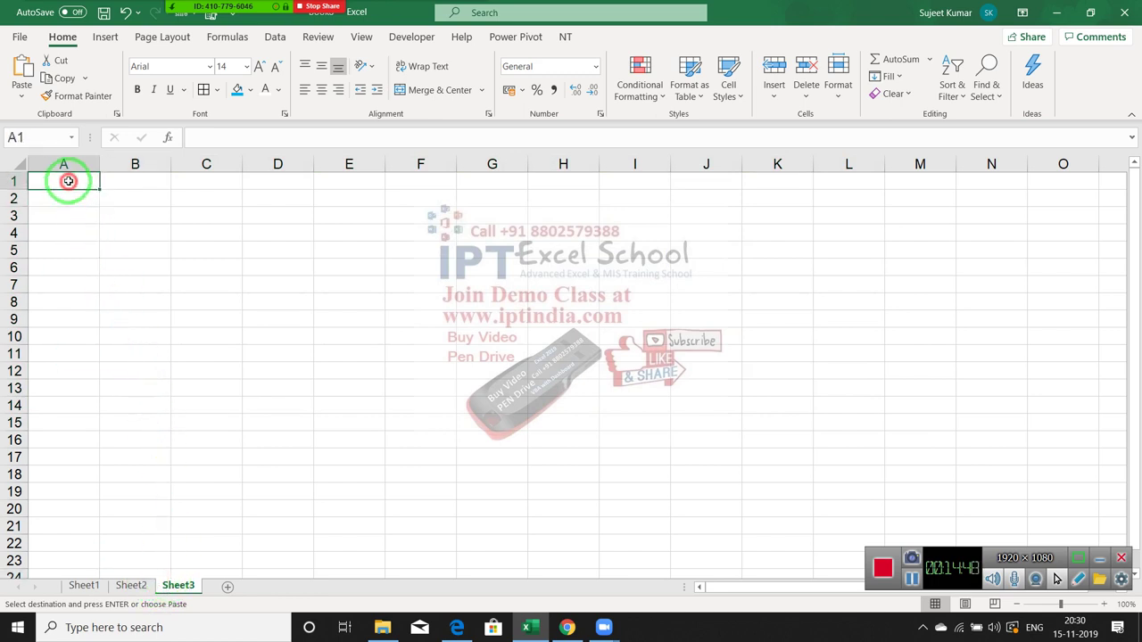
{"action": "type", "text": "SAles"}
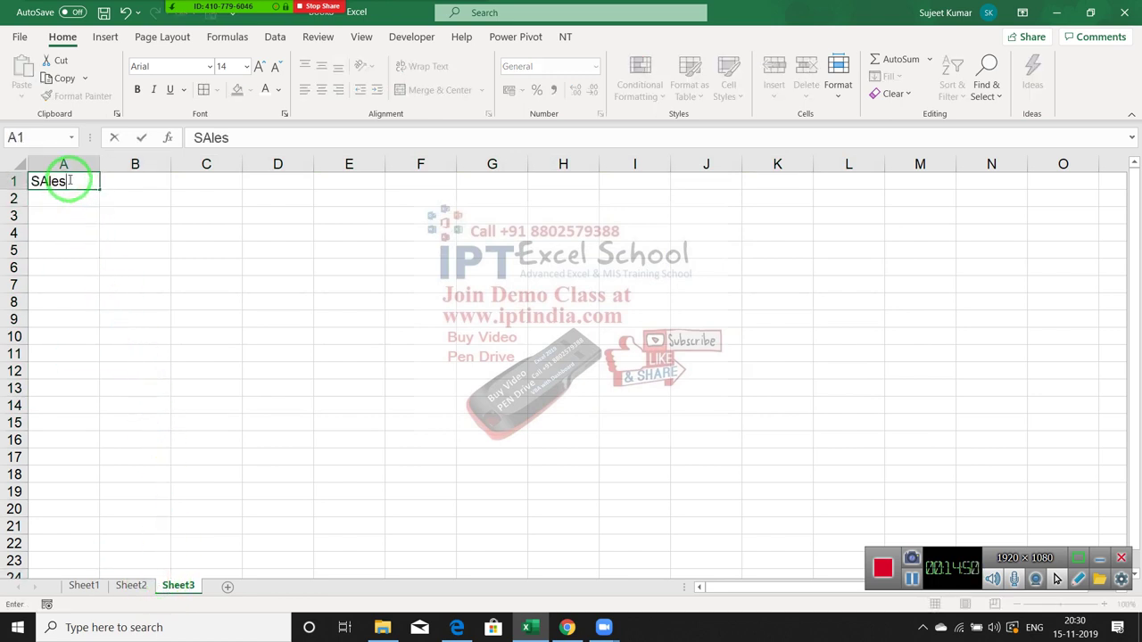
{"action": "key", "text": "Return"}
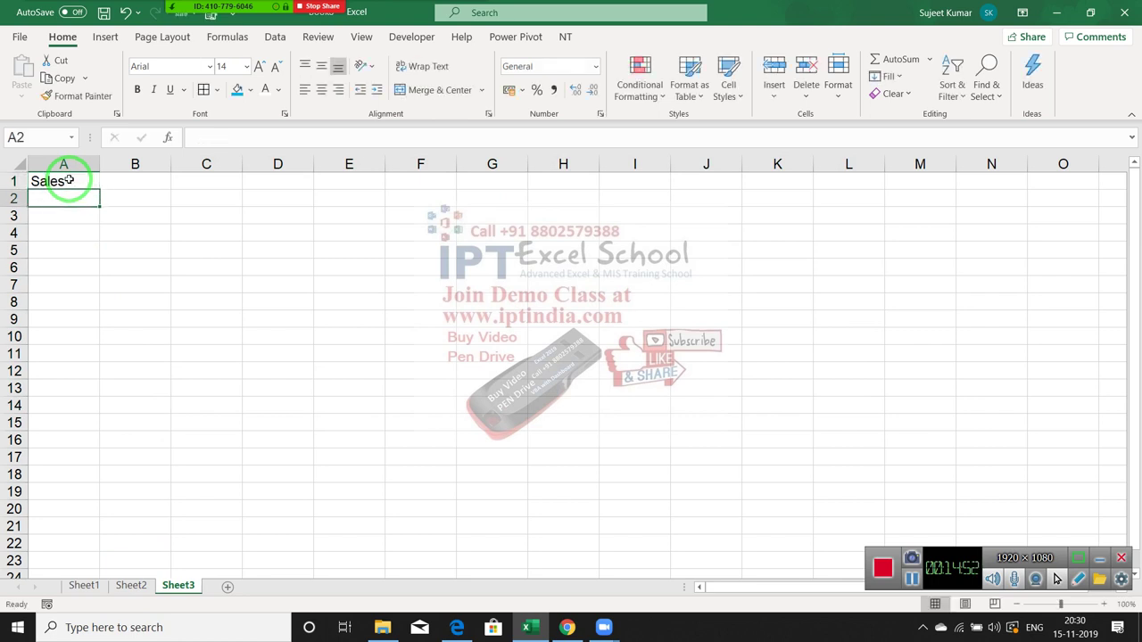
Enter =RANDBETWEEN(10,90) in A2 and fill it down to A32.
{"action": "type", "text": "=ra"}
{"action": "key", "text": "Escape"}
{"action": "type", "text": "1"}
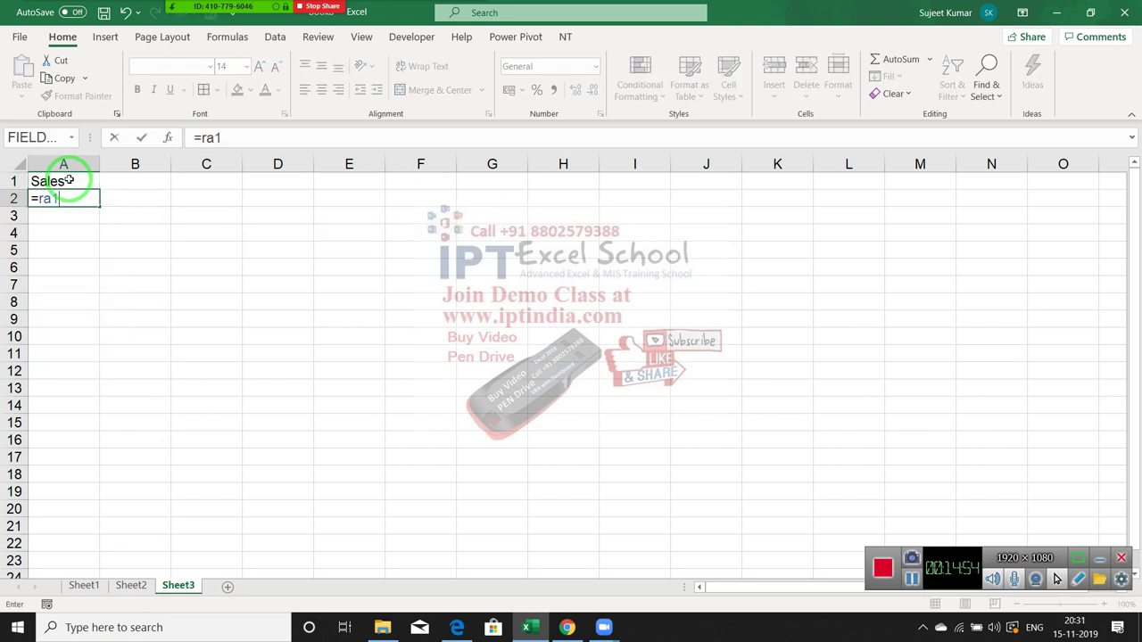
{"action": "key", "text": "Escape"}
{"action": "type", "text": "="}
{"action": "type", "text": "RA"}
{"action": "key", "text": "Down"}
{"action": "key", "text": "Down"}
{"action": "key", "text": "Tab"}
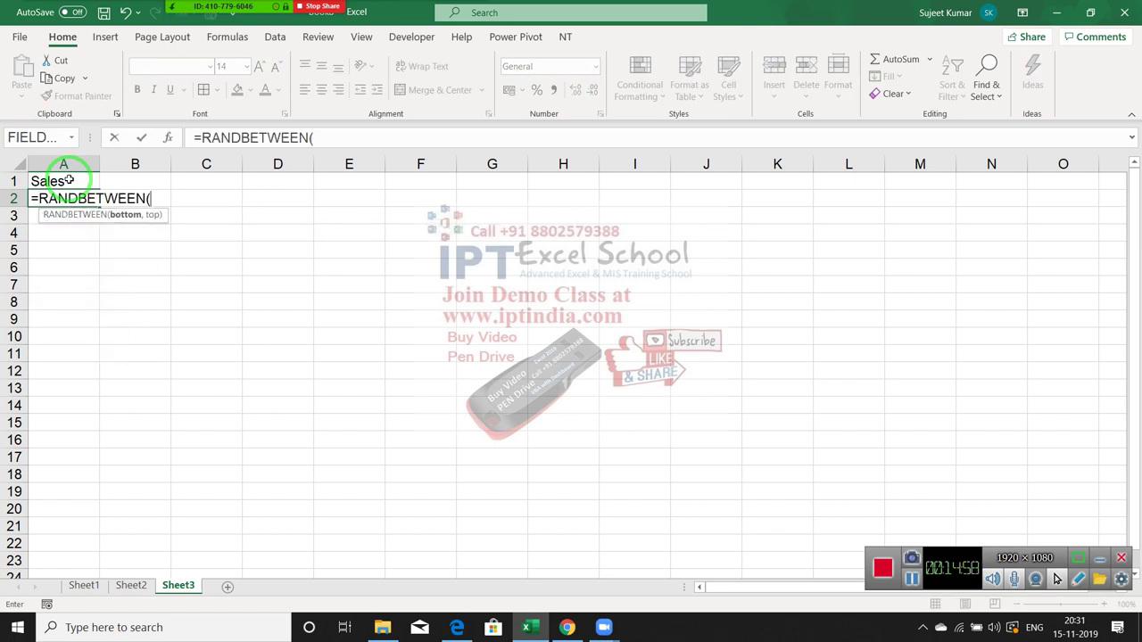
{"action": "type", "text": "10,90"}
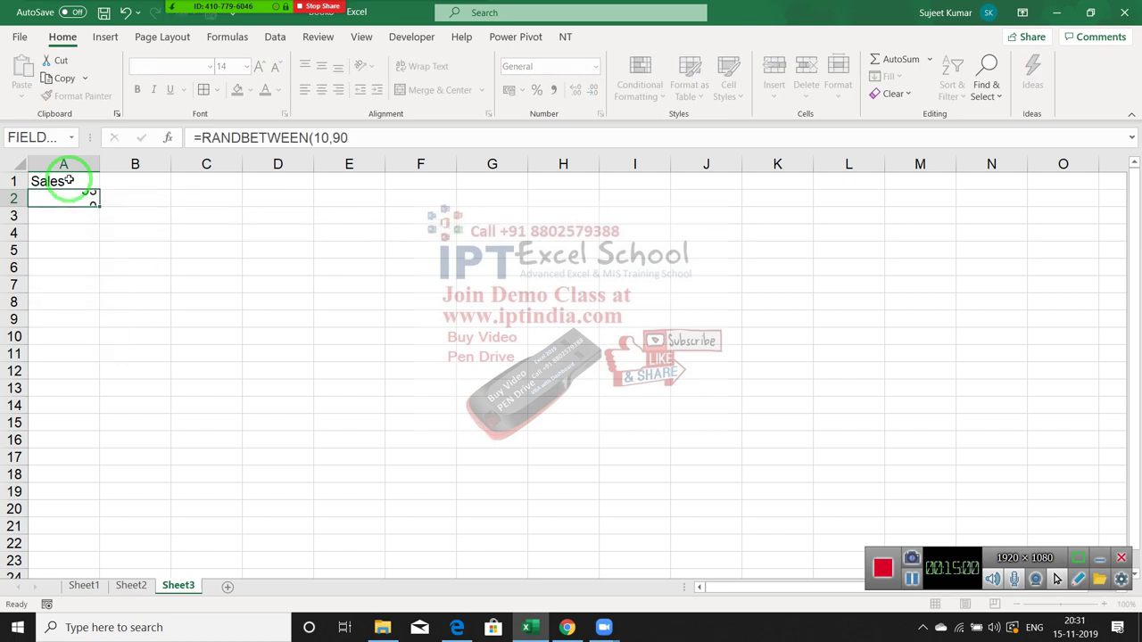
{"action": "key", "text": "Return"}
{"action": "key", "text": "Up"}
{"action": "key", "text": "shift+Down"}
{"action": "key", "text": "shift+Down"}
{"action": "key", "text": "shift+Down"}
{"action": "key", "text": "shift+Down"}
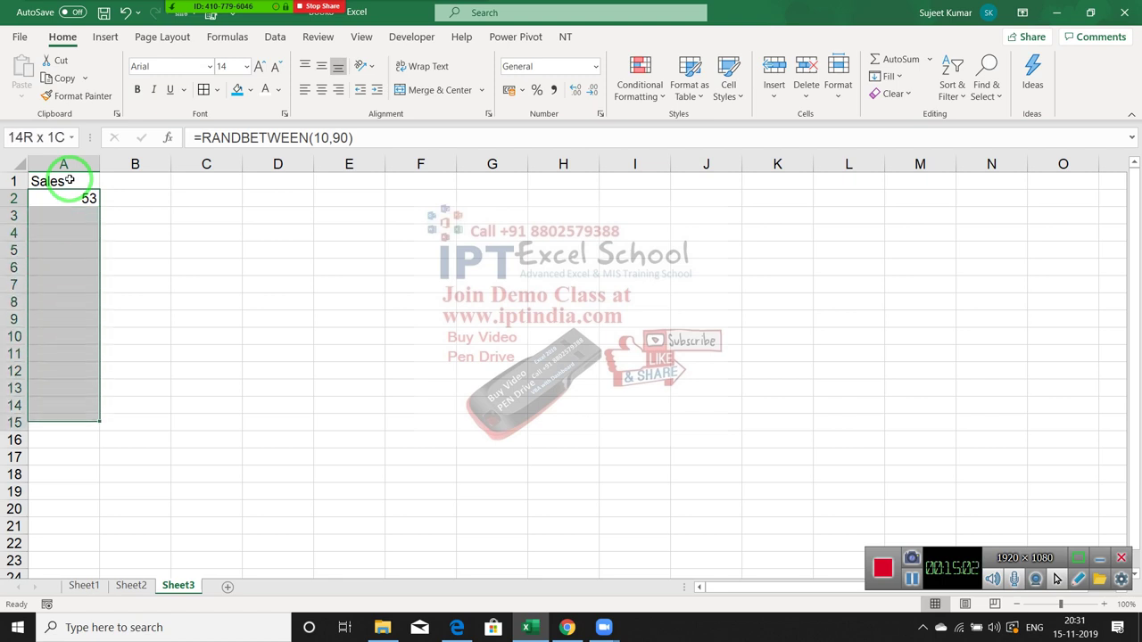
{"action": "key", "text": "shift+Down"}
{"action": "key", "text": "shift+Down"}
{"action": "key", "text": "shift+Down"}
{"action": "key", "text": "shift+Down"}
{"action": "key", "text": "shift+Down"}
{"action": "key", "text": "shift+Down"}
{"action": "key", "text": "shift+Down"}
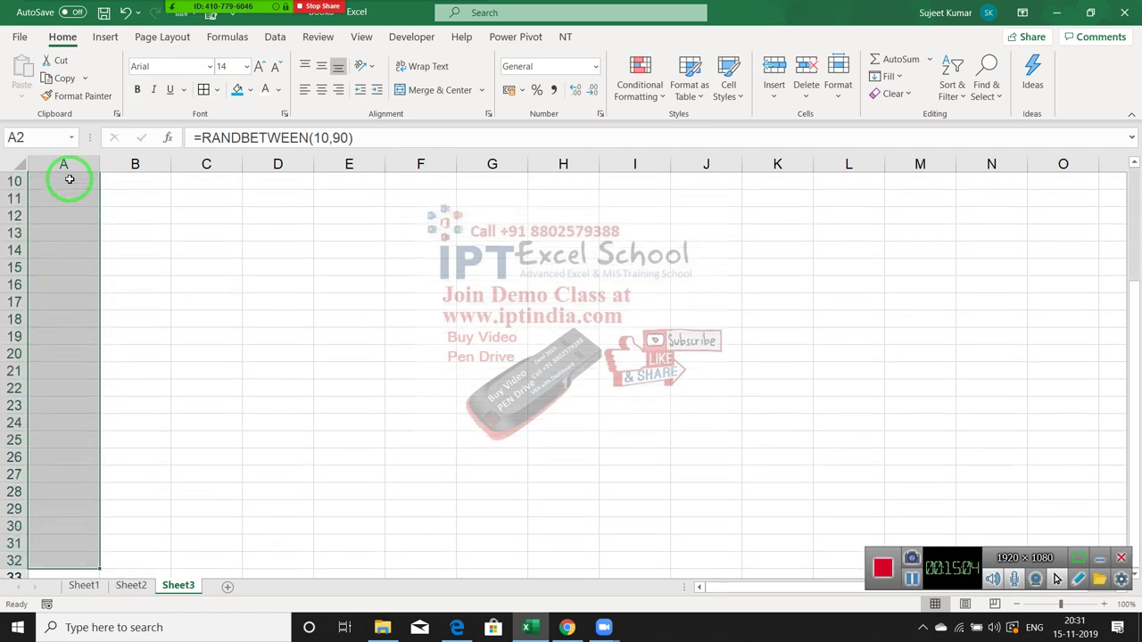
{"action": "key", "text": "ctrl+d"}
Copy A2:A32, paste it back as fixed values, and select B5.
{"action": "key", "text": "ctrl+c"}
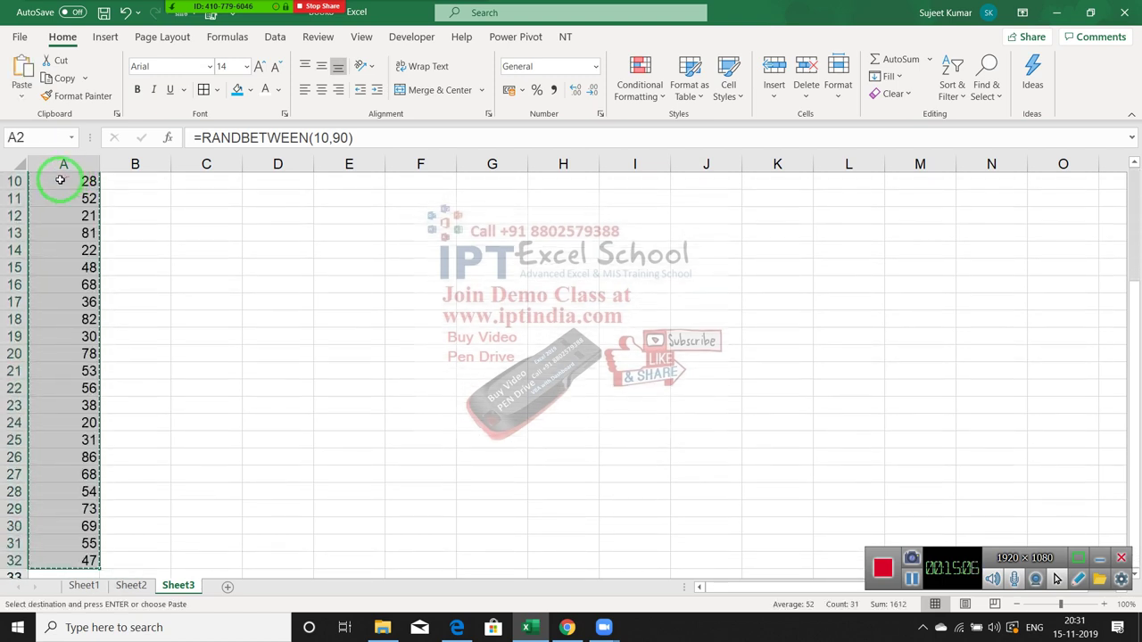
{"action": "left_click", "coordinate": [21, 97]}
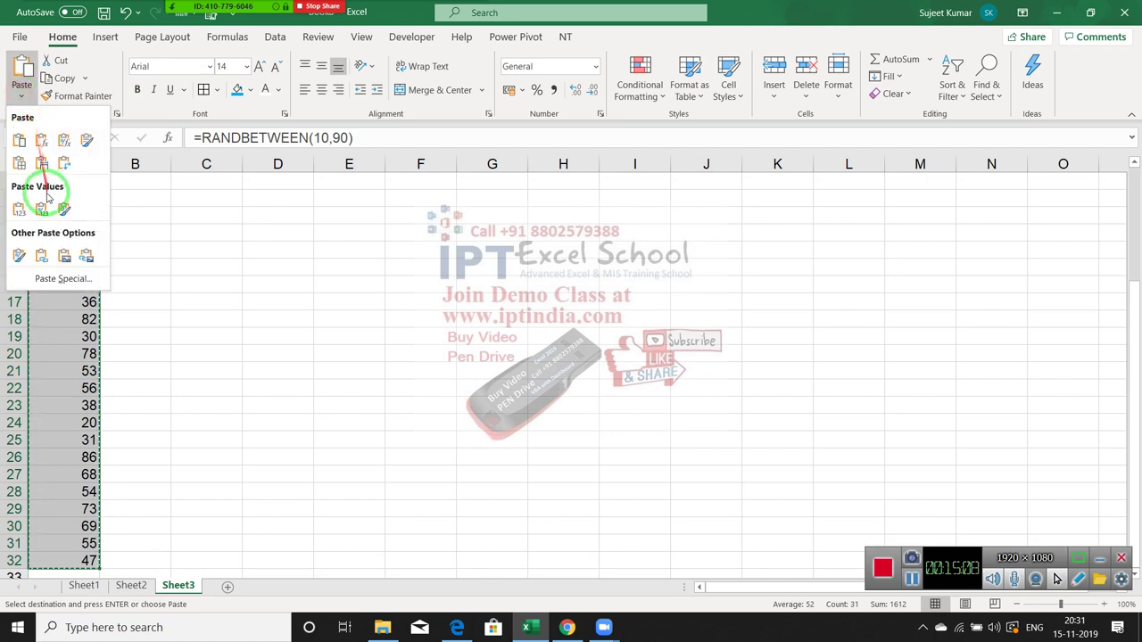
{"action": "left_click", "coordinate": [19, 208]}
{"action": "scroll", "coordinate": [94, 284], "scroll_direction": "up", "scroll_amount": 3}
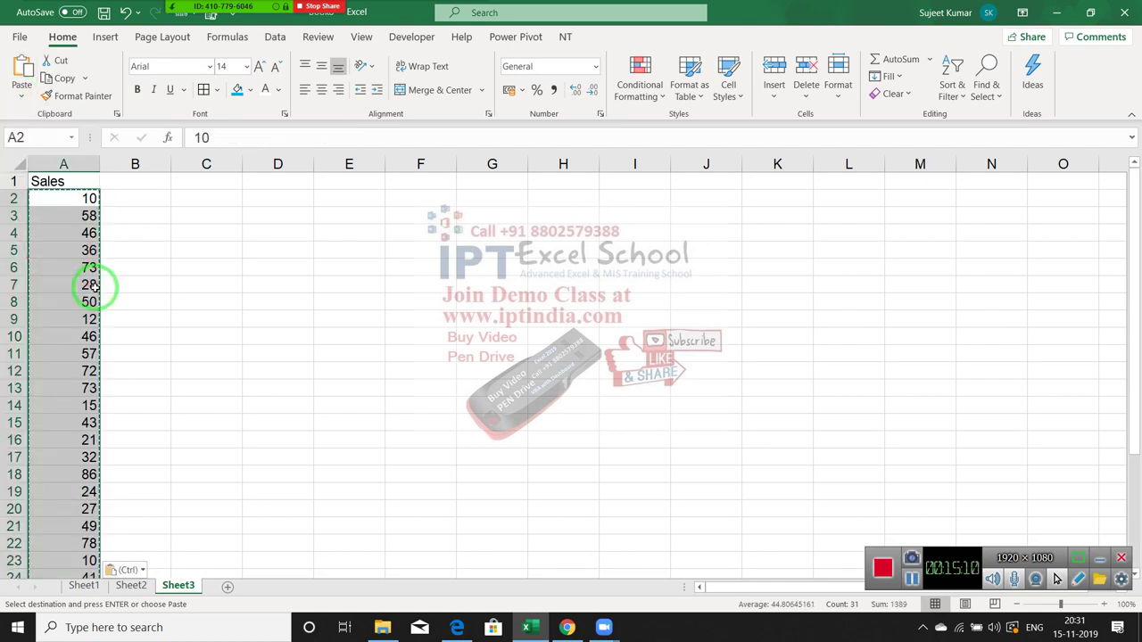
{"action": "left_click", "coordinate": [93, 280]}
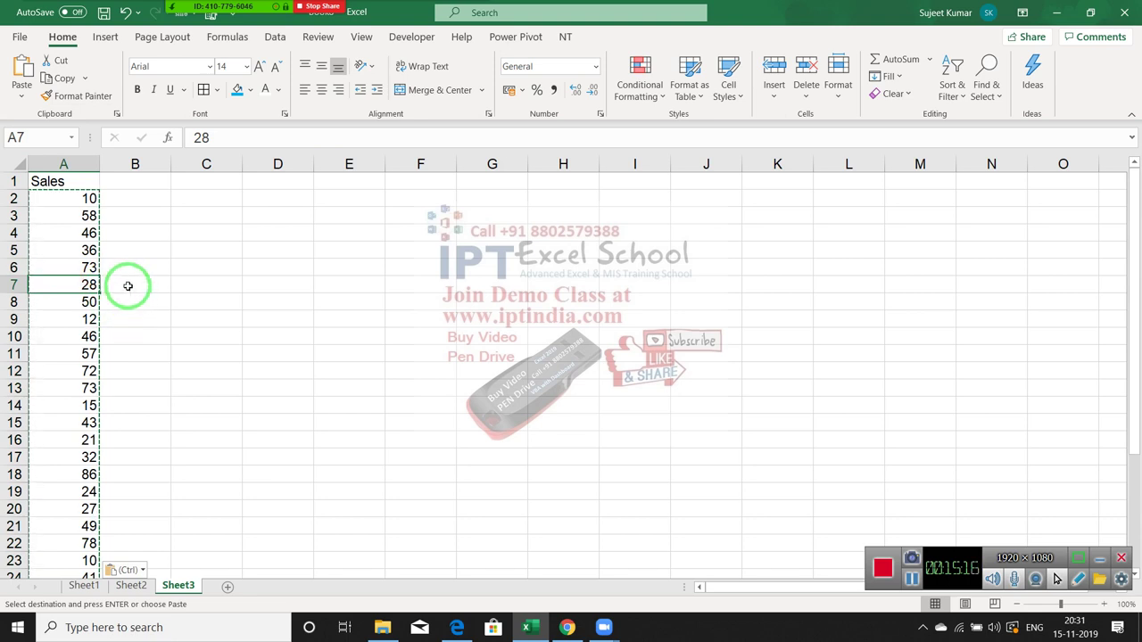
{"action": "key", "text": "Escape"}
{"action": "left_click", "coordinate": [125, 246]}
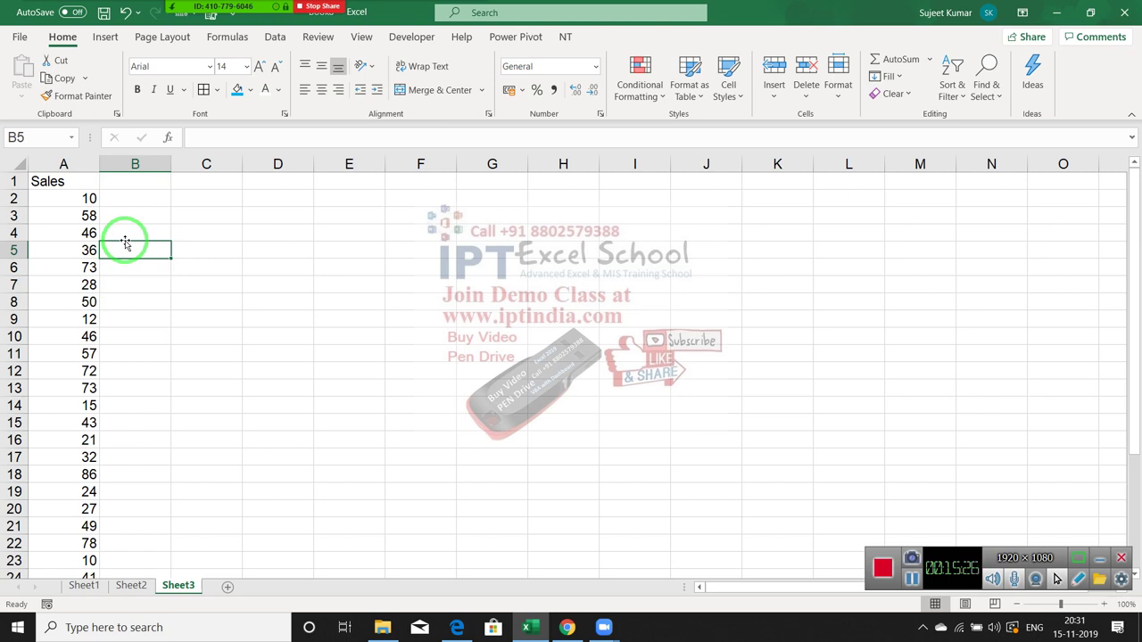
Enter 55 in B8 and 51 in B14 beside the sales figures.
{"action": "key", "text": "Down"}
{"action": "key", "text": "Down"}
{"action": "key", "text": "Down"}
{"action": "key", "text": "Left"}
{"action": "key", "text": "Right"}
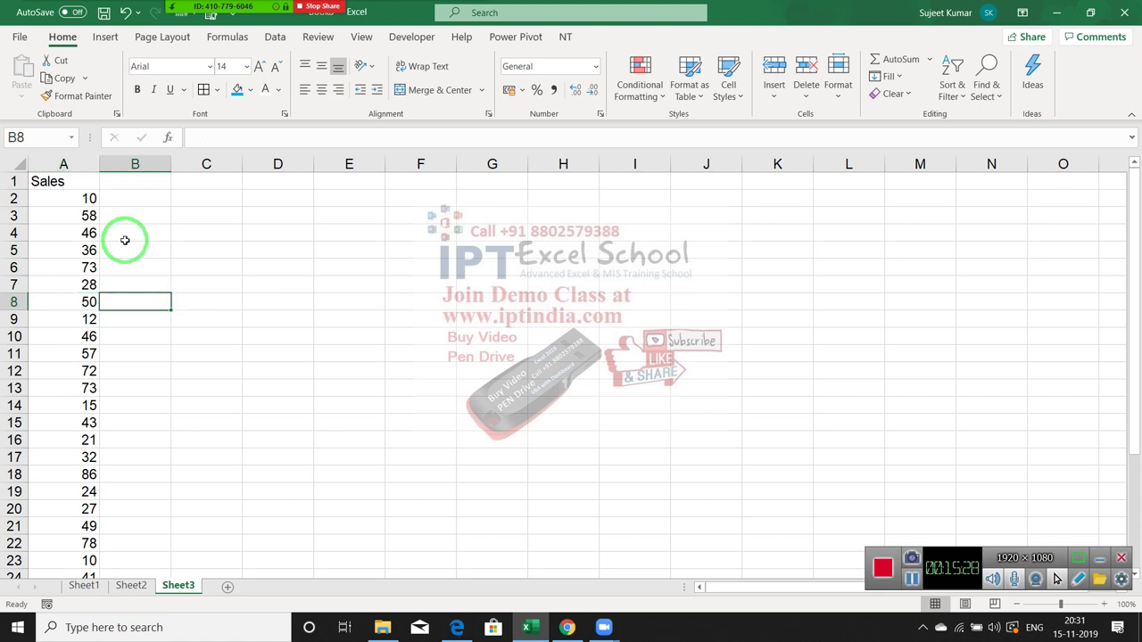
{"action": "type", "text": "55"}
{"action": "key", "text": "Return"}
{"action": "key", "text": "Down"}
{"action": "key", "text": "Down"}
{"action": "key", "text": "Down"}
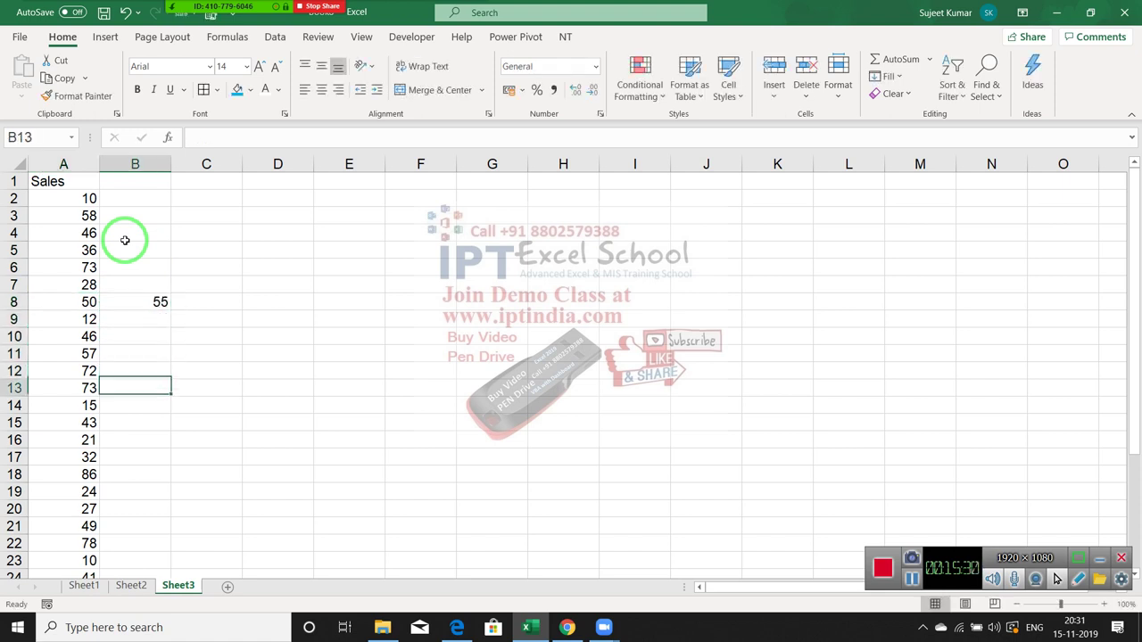
{"action": "key", "text": "Down"}
{"action": "type", "text": "51"}
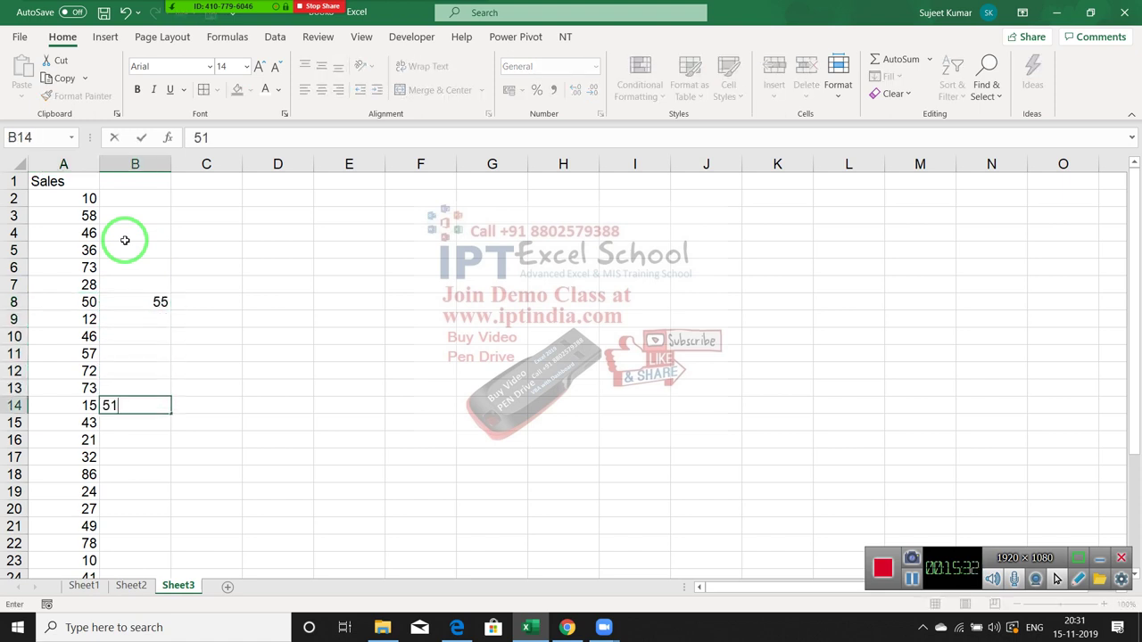
{"action": "key", "text": "Return"}
Enter 82 in B22 and 65 in B28.
{"action": "key", "text": "Down"}
{"action": "key", "text": "Down"}
{"action": "key", "text": "Down"}
{"action": "key", "text": "Down"}
{"action": "key", "text": "Down"}
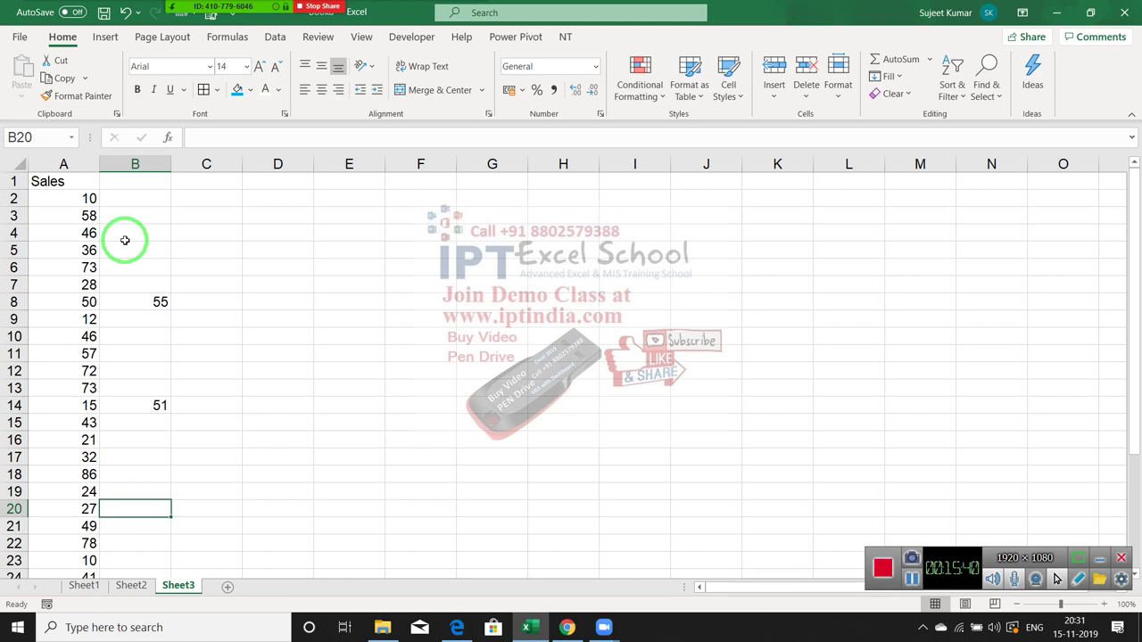
{"action": "key", "text": "Down"}
{"action": "key", "text": "Down"}
{"action": "type", "text": "82"}
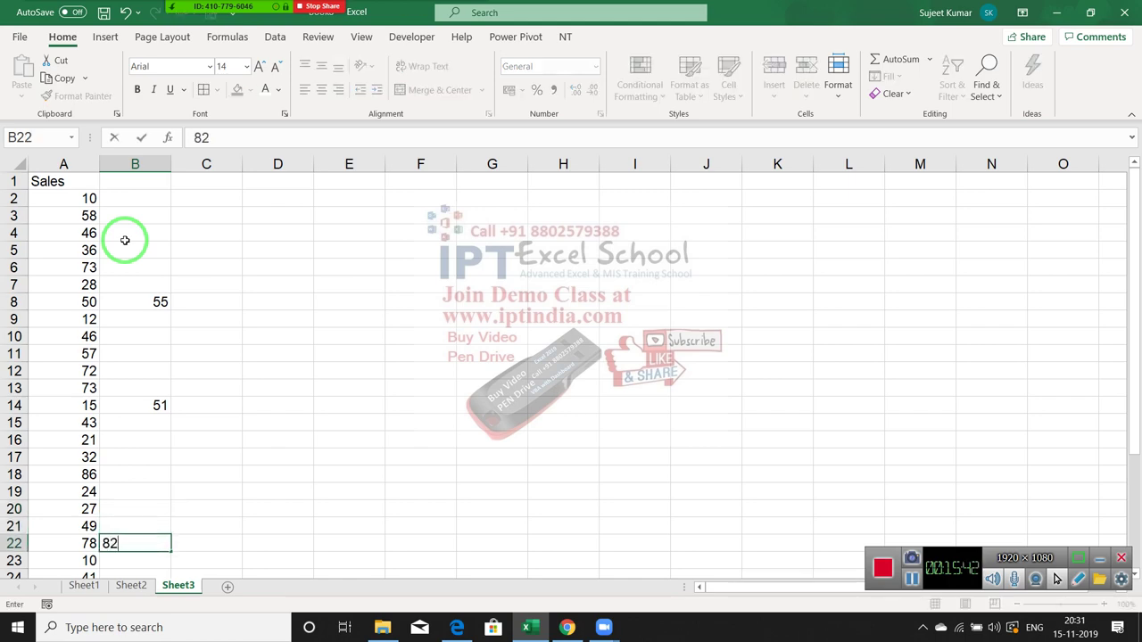
{"action": "key", "text": "Return"}
{"action": "key", "text": "Down"}
{"action": "key", "text": "Down"}
{"action": "key", "text": "Down"}
{"action": "key", "text": "Down"}
{"action": "type", "text": "65"}
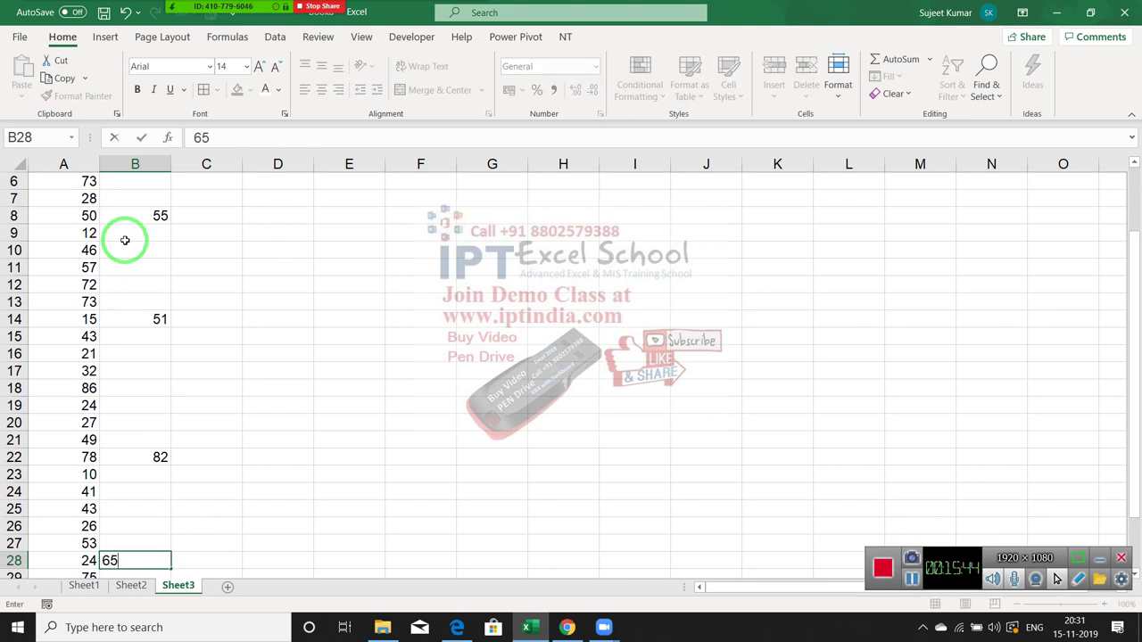
{"action": "key", "text": "Return"}
{"action": "key", "text": "Down"}
{"action": "key", "text": "Down"}
{"action": "key", "text": "Down"}
{"action": "key", "text": "Down"}
{"action": "key", "text": "Down"}
{"action": "key", "text": "Up"}
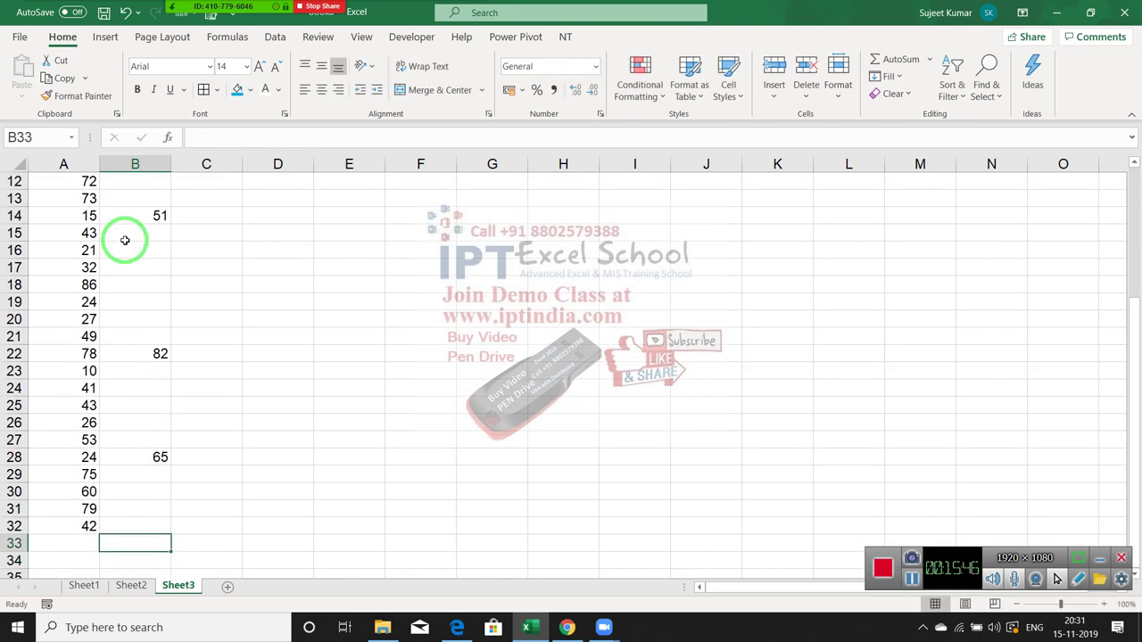
{"action": "key", "text": "Up"}
{"action": "key", "text": "Up"}
{"action": "key", "text": "Up"}
{"action": "key", "text": "Up"}
{"action": "key", "text": "Up"}
{"action": "key", "text": "Up"}
{"action": "key", "text": "Up"}
{"action": "key", "text": "Up"}
{"action": "key", "text": "Up"}
{"action": "key", "text": "Up"}
{"action": "key", "text": "Up"}
{"action": "key", "text": "Up"}
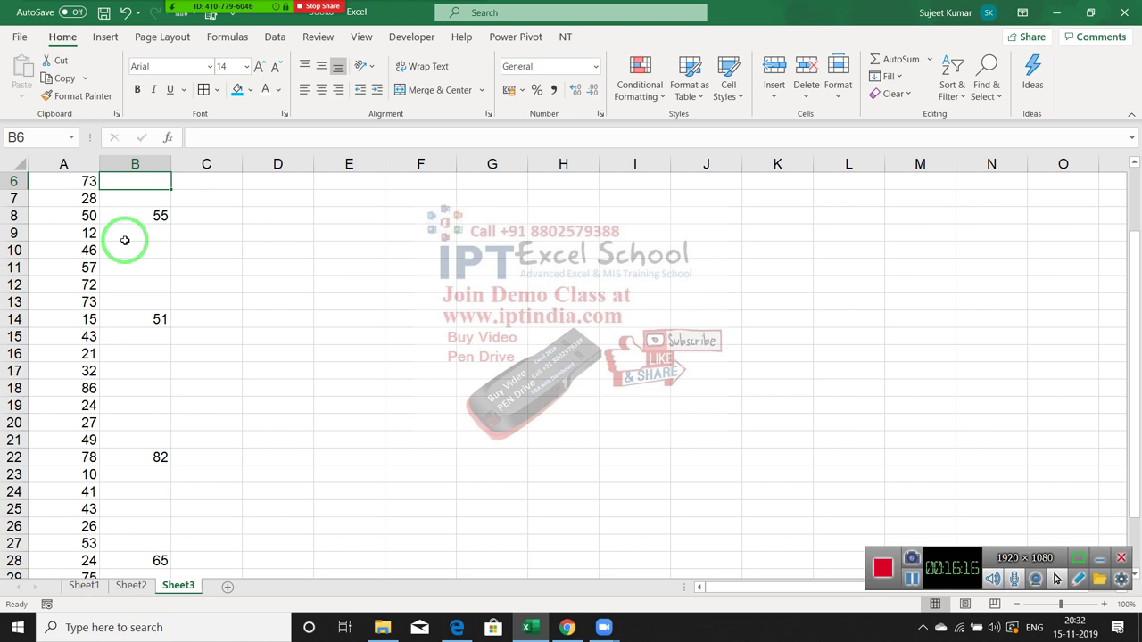
Compare the B values 55, 51, 82 with sales 50, 15, 78, then select B16:B21.
{"action": "scroll", "coordinate": [133, 237], "scroll_direction": "up", "scroll_amount": 2}
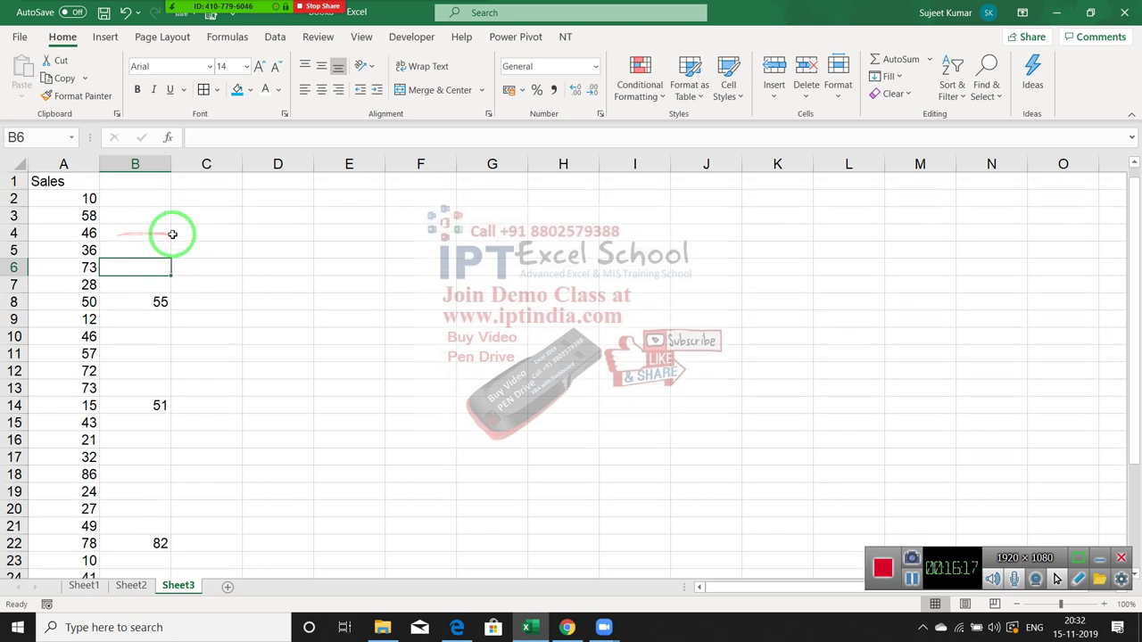
{"action": "left_click", "coordinate": [160, 302]}
{"action": "left_click", "coordinate": [77, 301]}
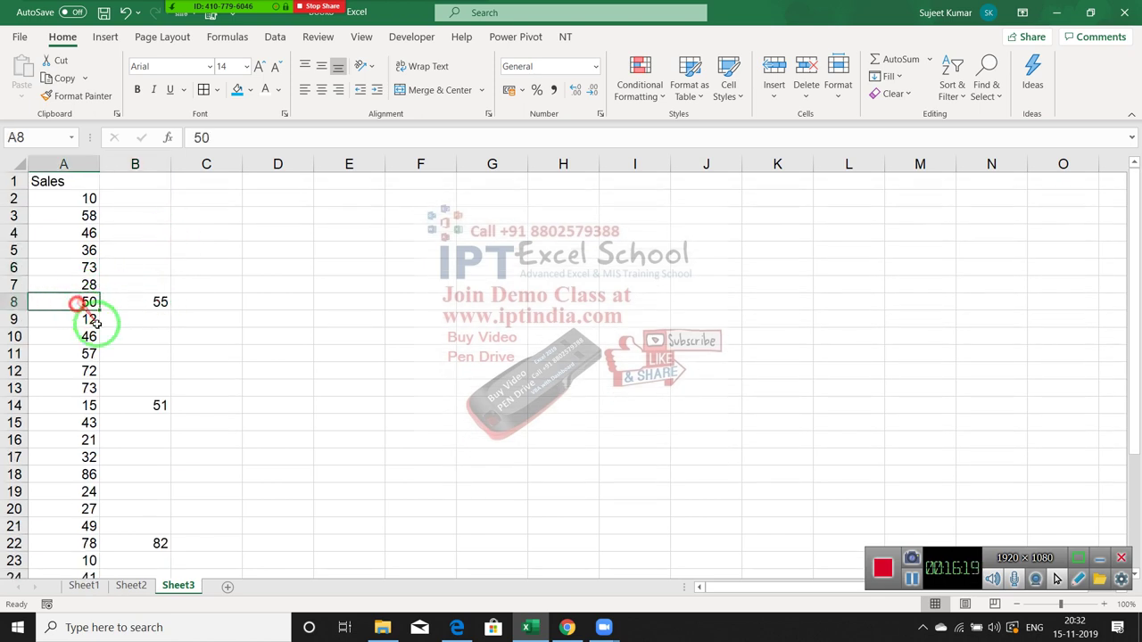
{"action": "left_click", "coordinate": [143, 405]}
{"action": "left_click", "coordinate": [68, 405]}
{"action": "left_click", "coordinate": [153, 544]}
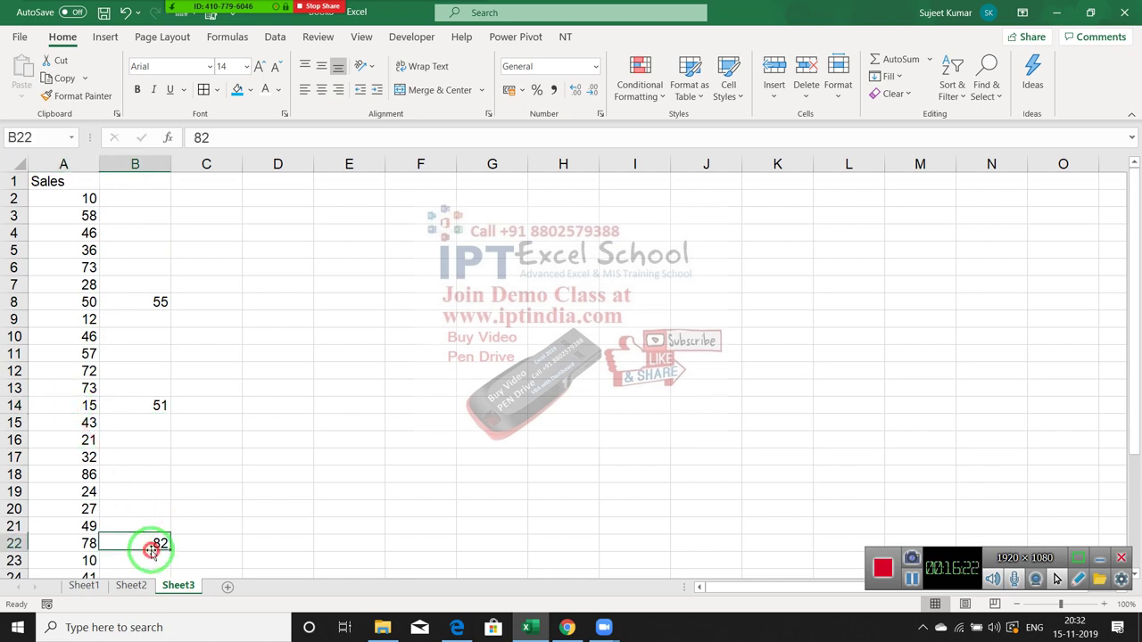
{"action": "left_click", "coordinate": [68, 544]}
{"action": "left_click_drag", "start_coordinate": [116, 526], "coordinate": [123, 435]}
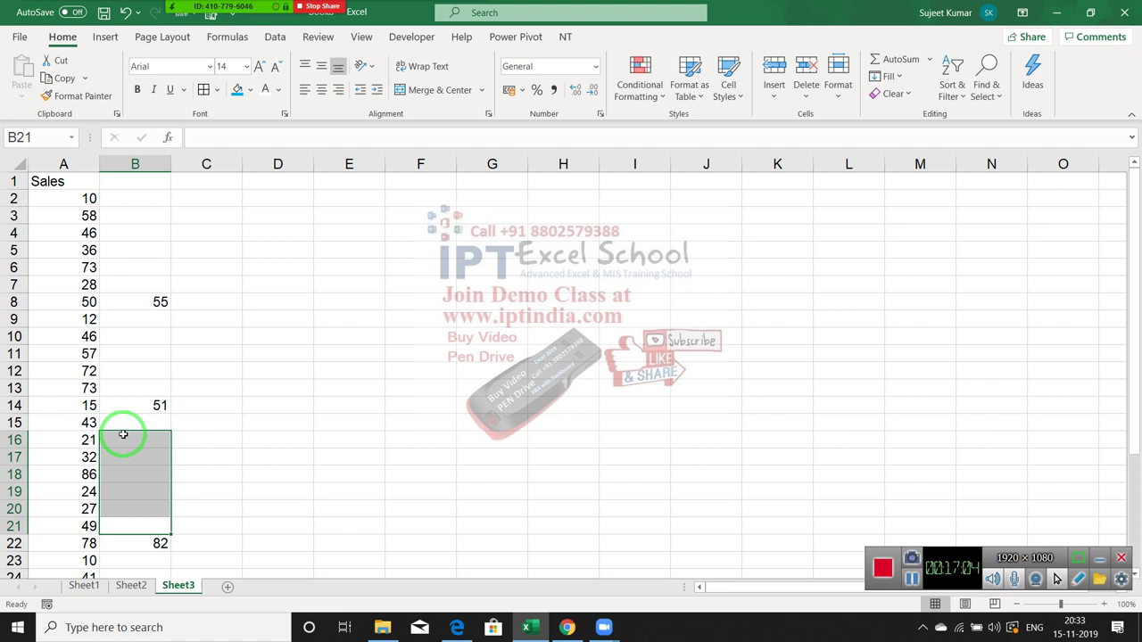
Paste column B over column A with Skip blanks, so A8, A14 and A22 become 55, 51 and 82.
{"action": "left_click", "coordinate": [130, 215]}
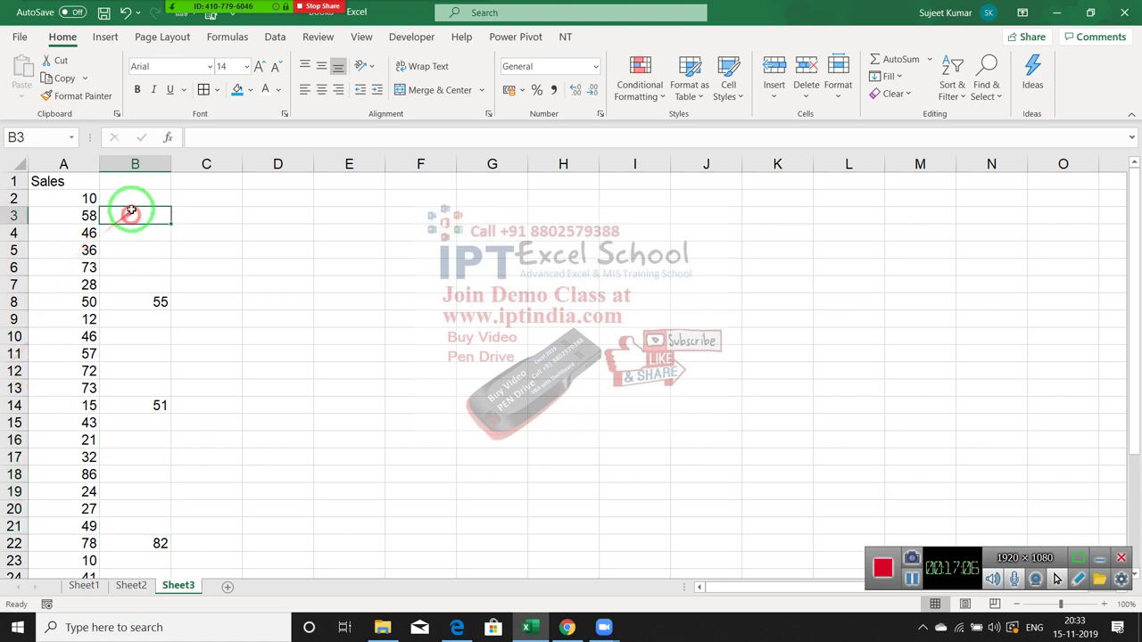
{"action": "left_click", "coordinate": [135, 163]}
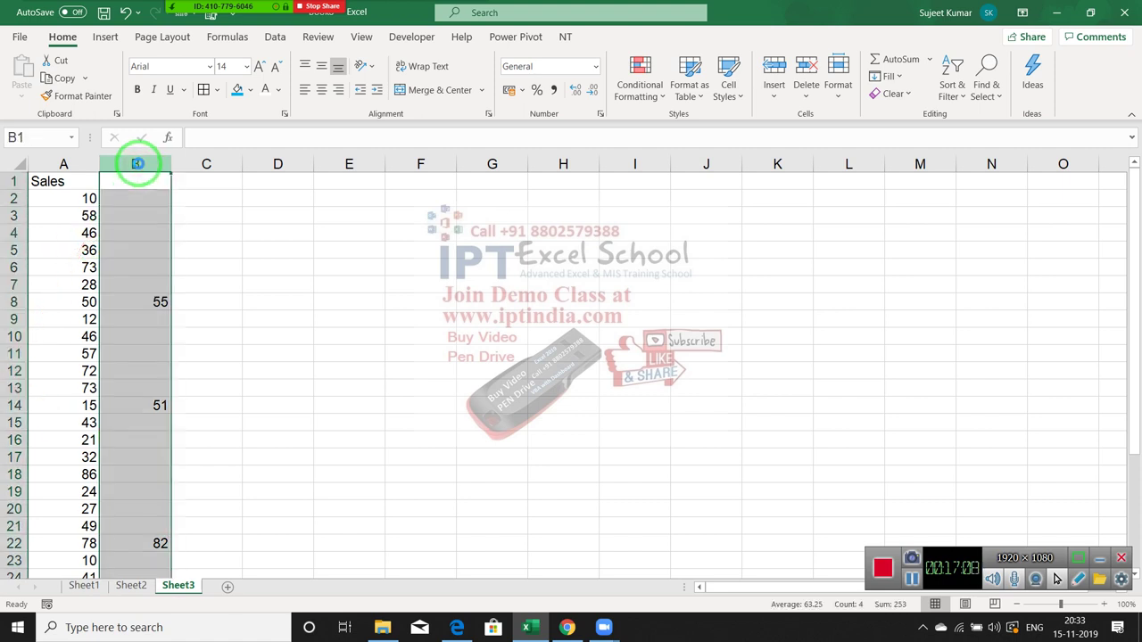
{"action": "key", "text": "ctrl+c"}
{"action": "left_click", "coordinate": [64, 164]}
{"action": "right_click", "coordinate": [64, 166]}
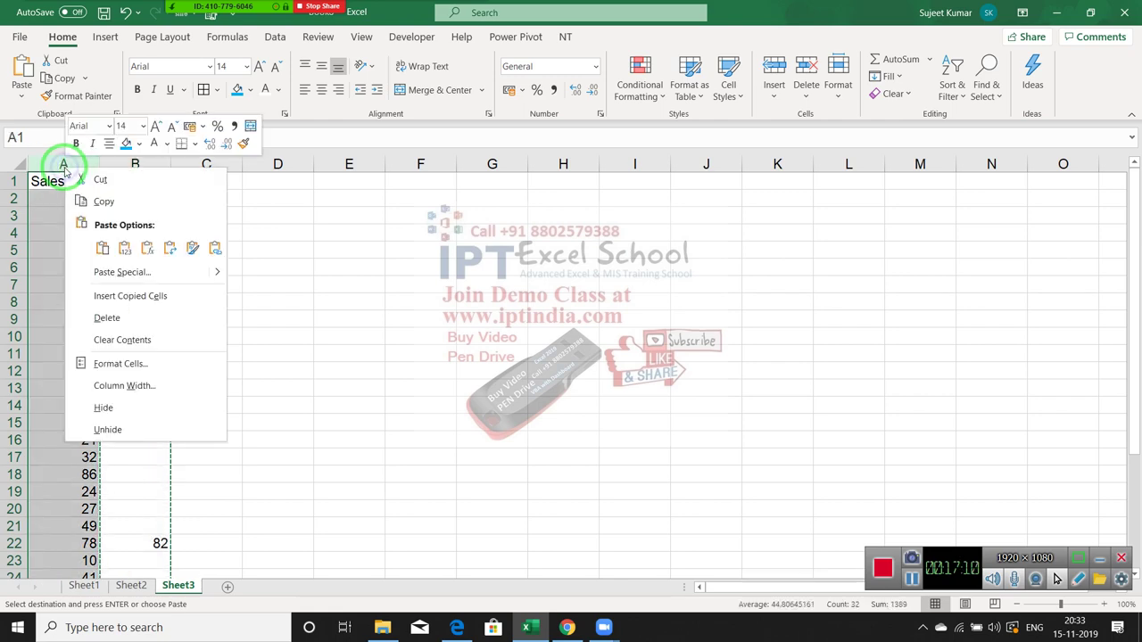
{"action": "left_click", "coordinate": [165, 280]}
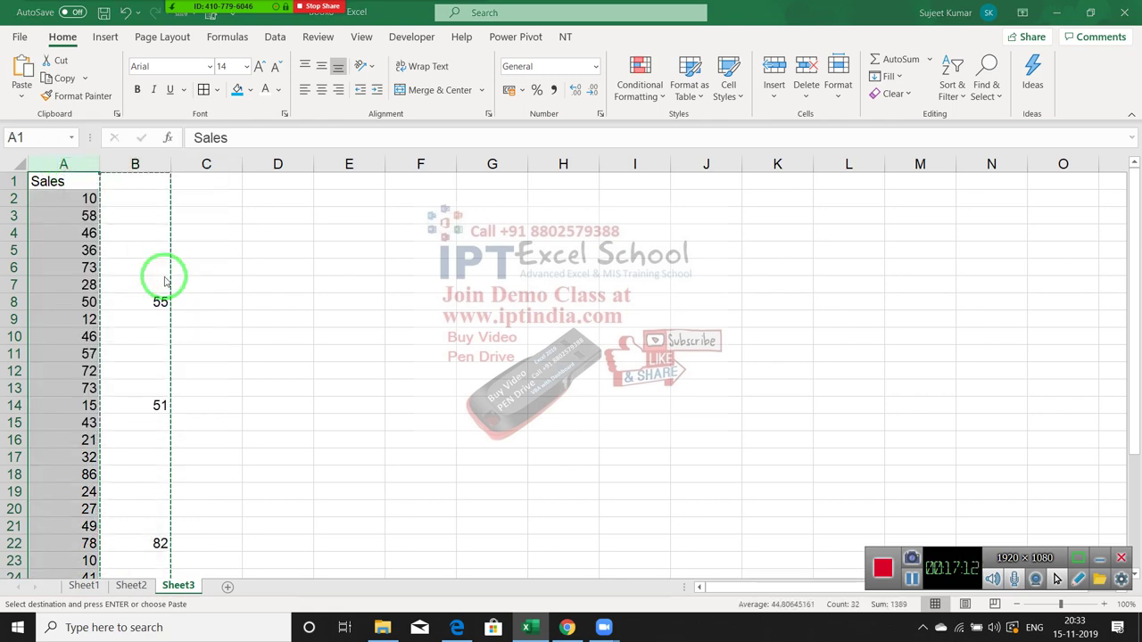
{"action": "left_click_drag", "start_coordinate": [183, 154], "coordinate": [422, 111]}
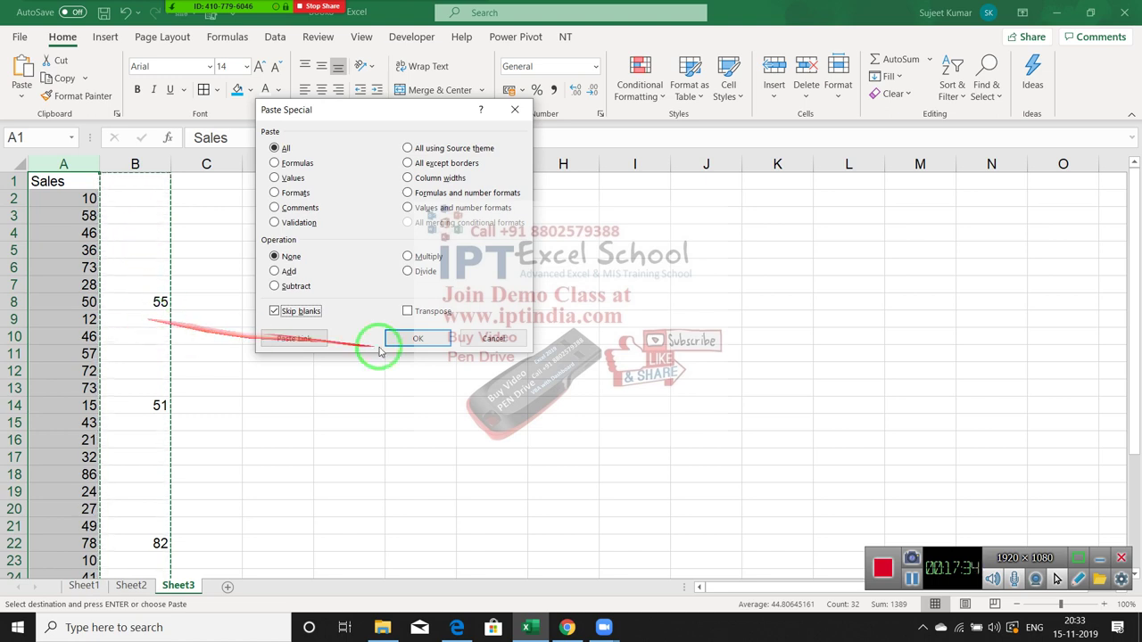
{"action": "left_click", "coordinate": [406, 337]}
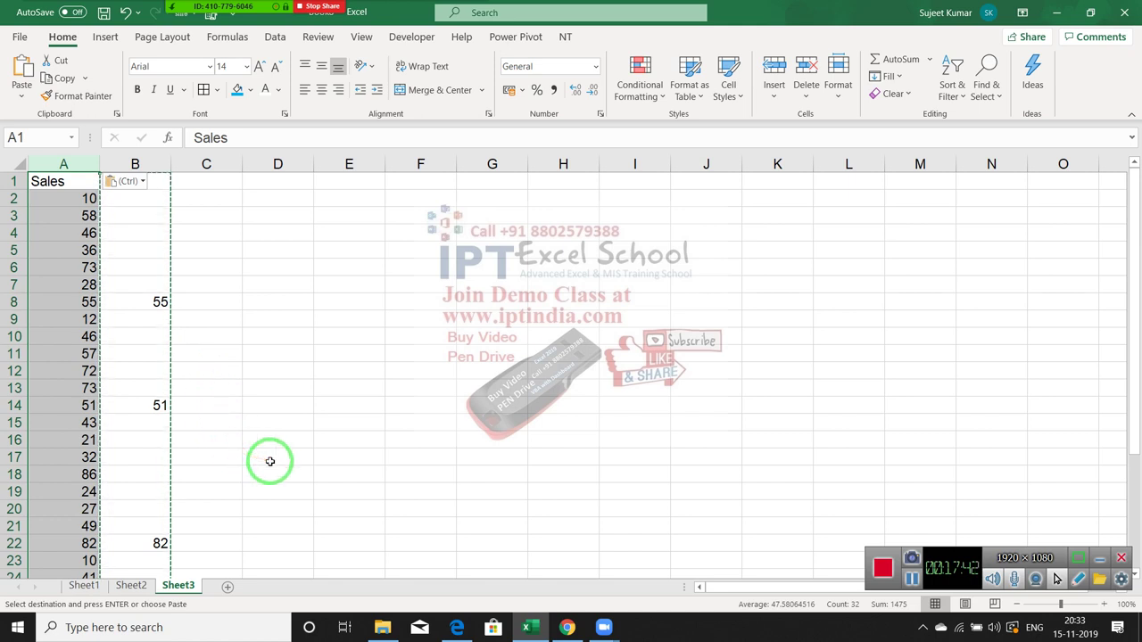
Transpose the Sales heading and values A1:A8 across row 2 starting at F2.
{"action": "mouse_move", "coordinate": [206, 18]}
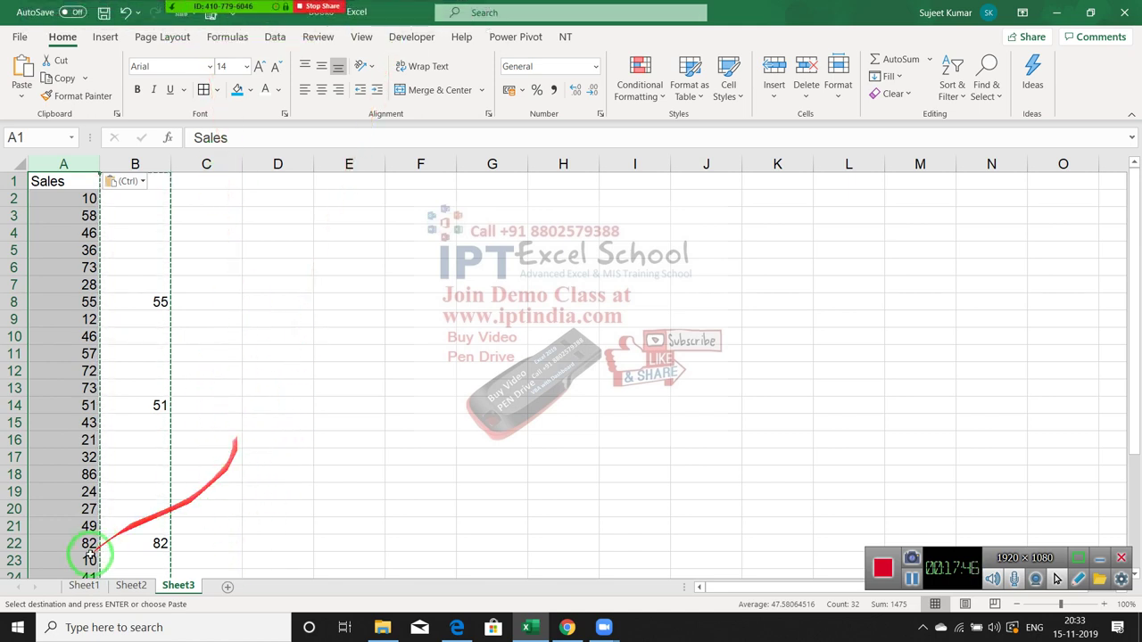
{"action": "left_click", "coordinate": [84, 585]}
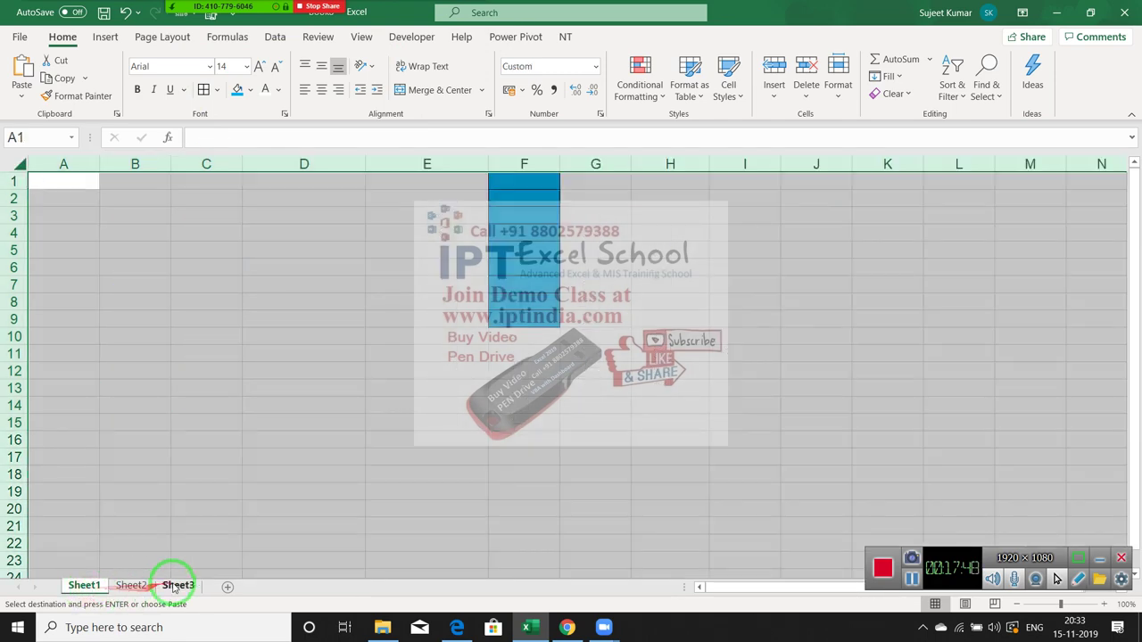
{"action": "left_click", "coordinate": [176, 585]}
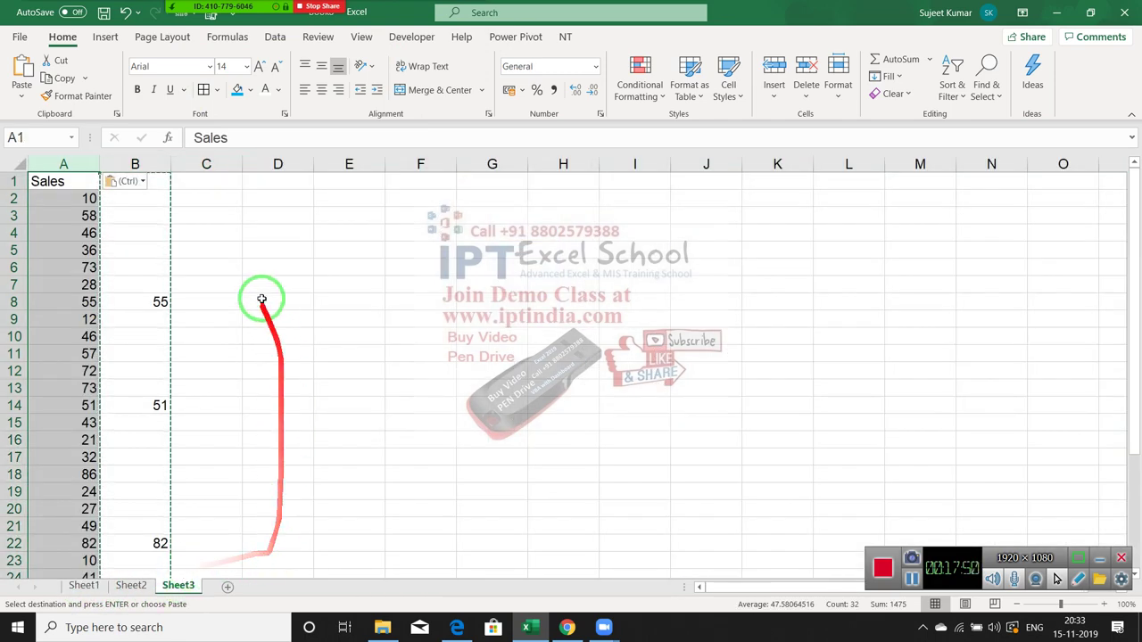
{"action": "left_click", "coordinate": [255, 232]}
{"action": "left_click_drag", "start_coordinate": [80, 183], "coordinate": [67, 299]}
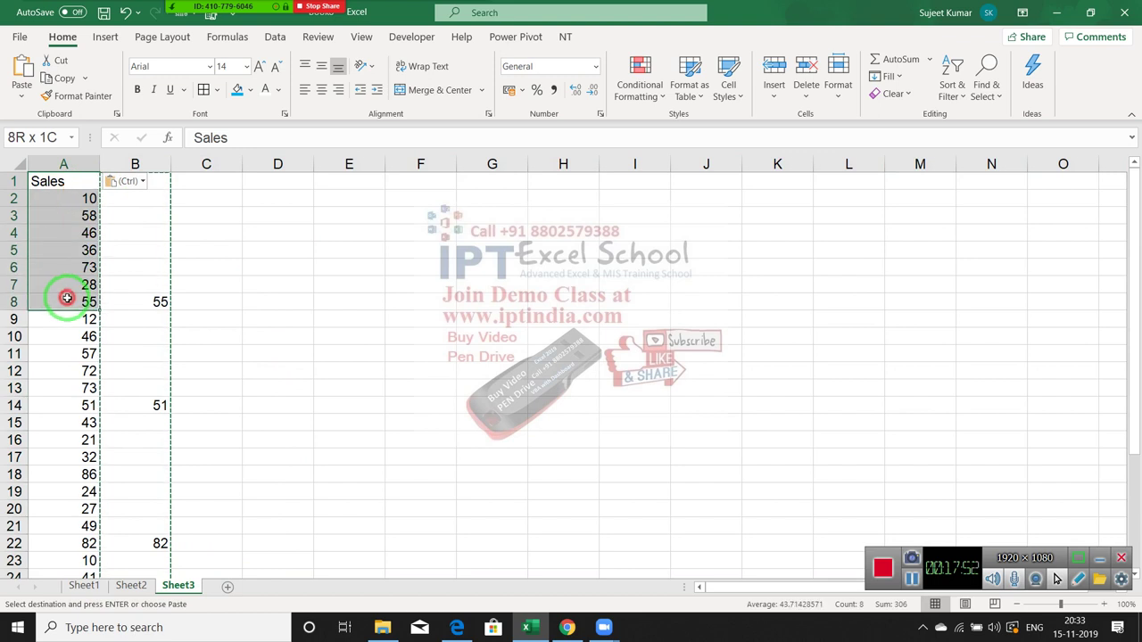
{"action": "key", "text": "ctrl+c"}
{"action": "right_click", "coordinate": [393, 197]}
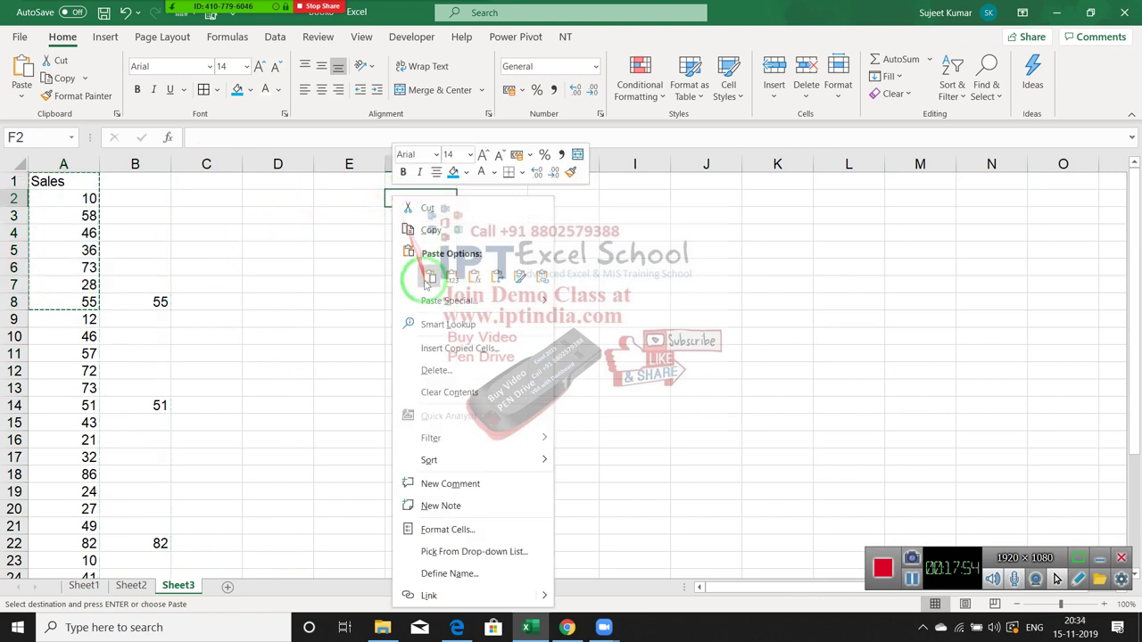
{"action": "left_click", "coordinate": [443, 301]}
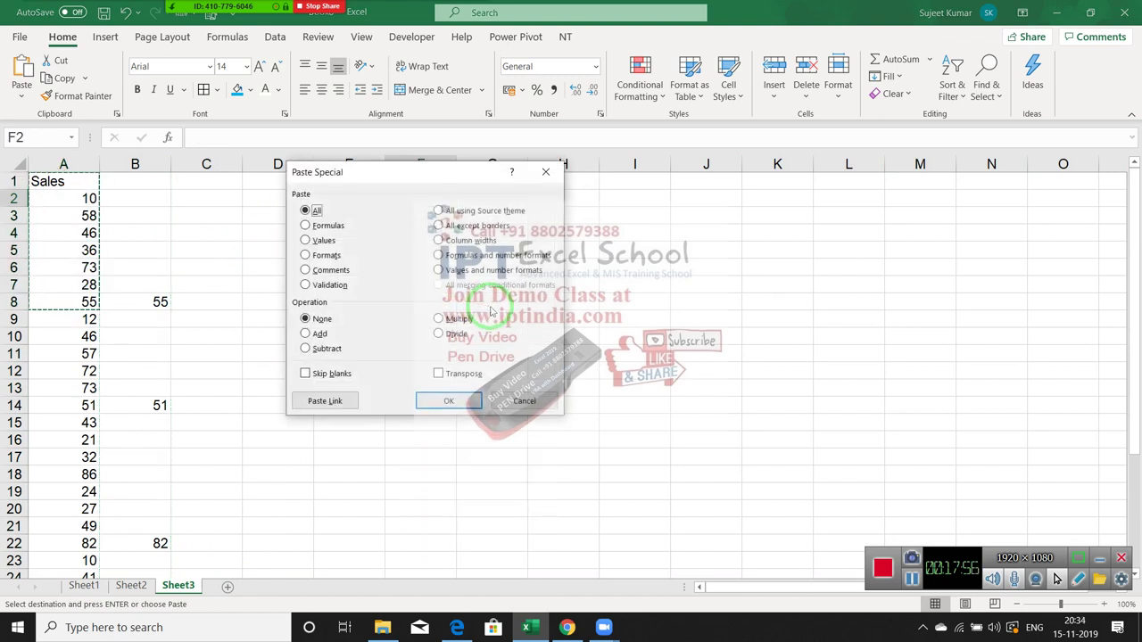
{"action": "left_click", "coordinate": [457, 373]}
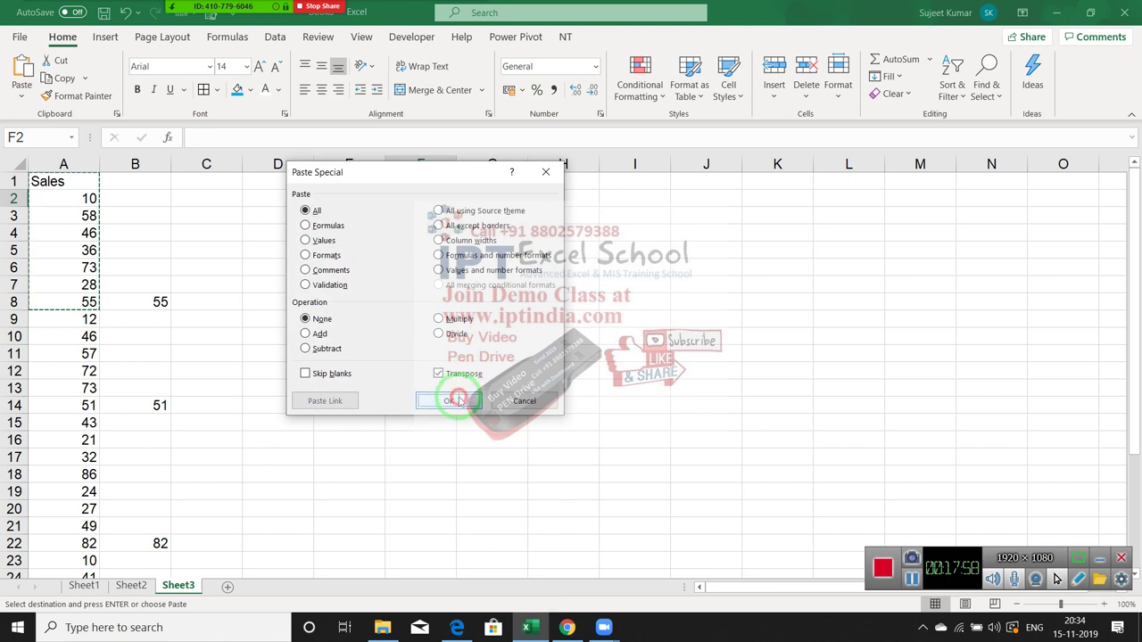
{"action": "left_click", "coordinate": [460, 400]}
Transpose the row F2:M2 back down column F starting at F4.
{"action": "right_click", "coordinate": [479, 196]}
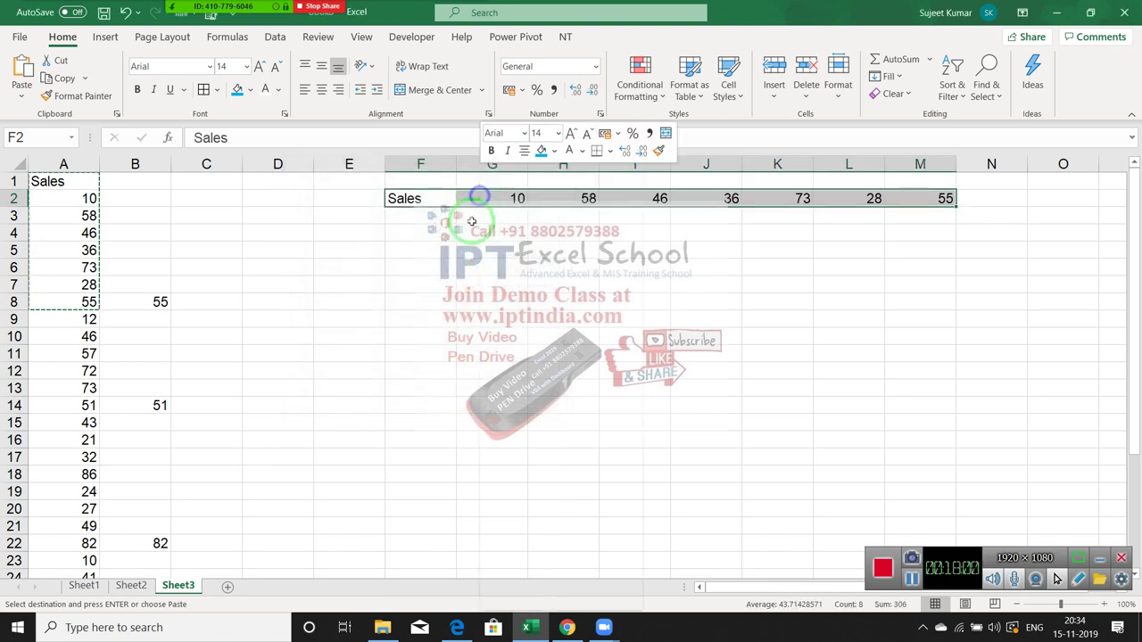
{"action": "key", "text": "Escape"}
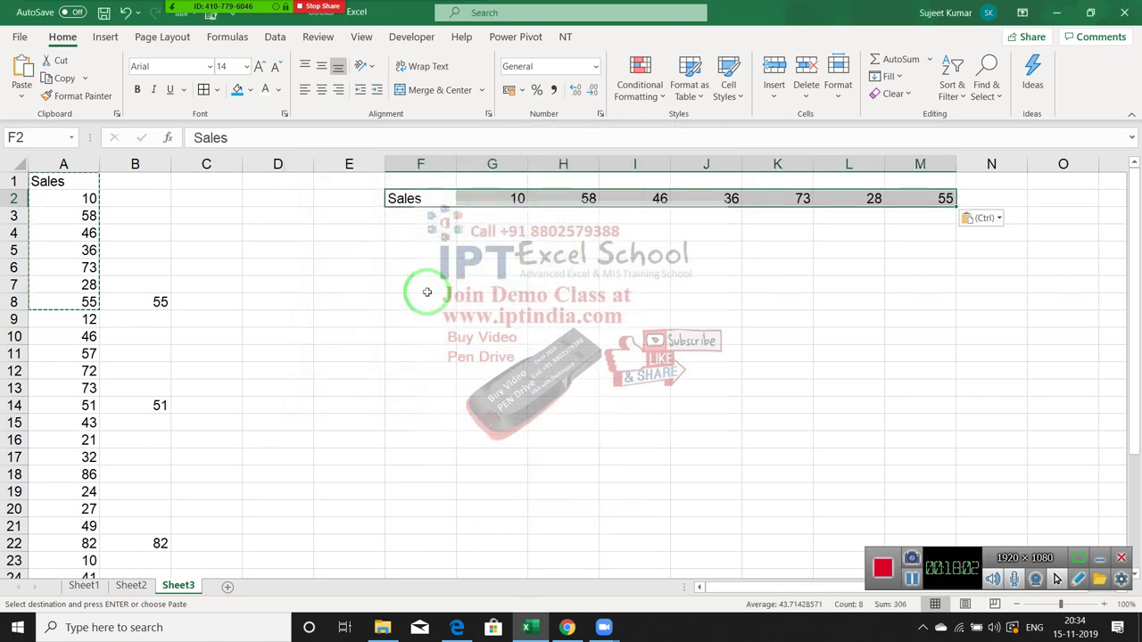
{"action": "key", "text": "ctrl+c"}
{"action": "left_click", "coordinate": [436, 233]}
{"action": "right_click", "coordinate": [437, 232]}
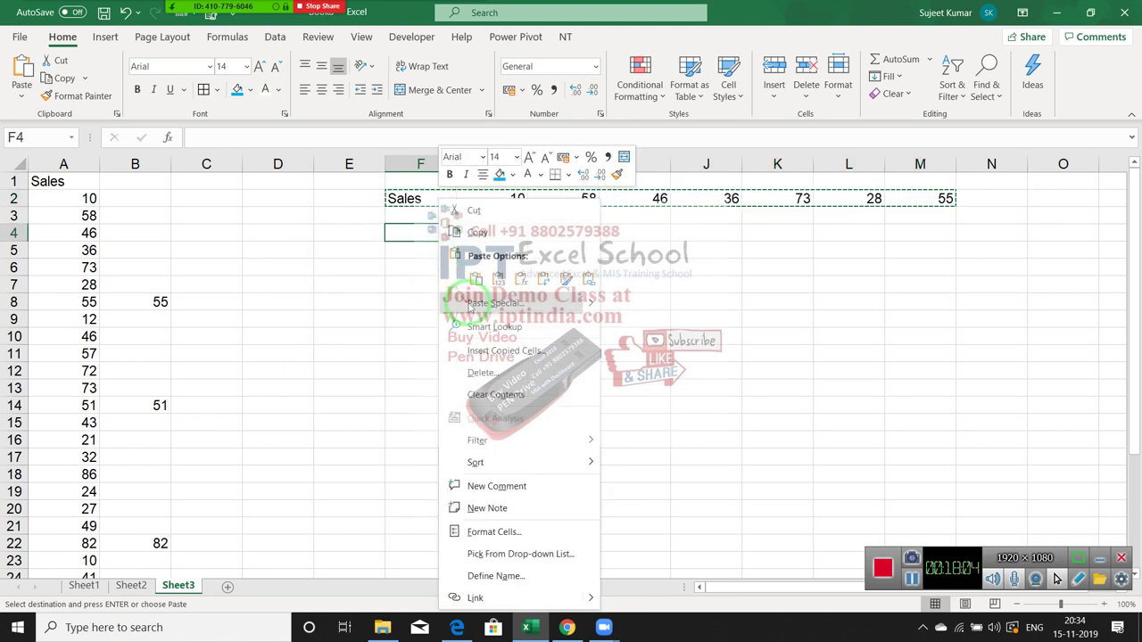
{"action": "left_click", "coordinate": [446, 305]}
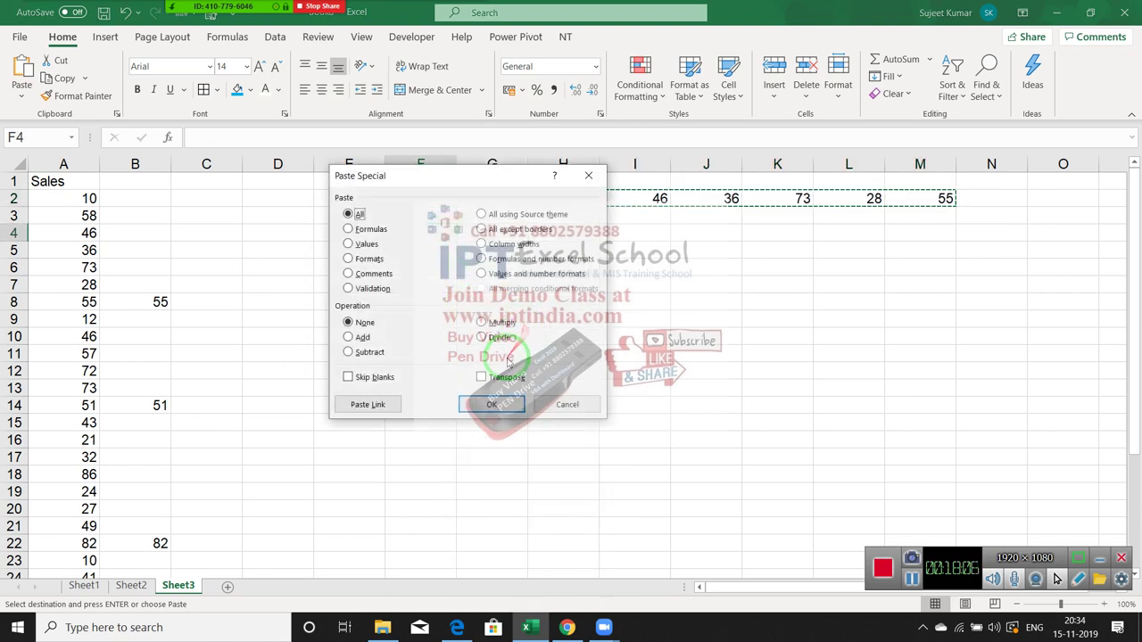
{"action": "left_click", "coordinate": [482, 376]}
{"action": "left_click", "coordinate": [491, 404]}
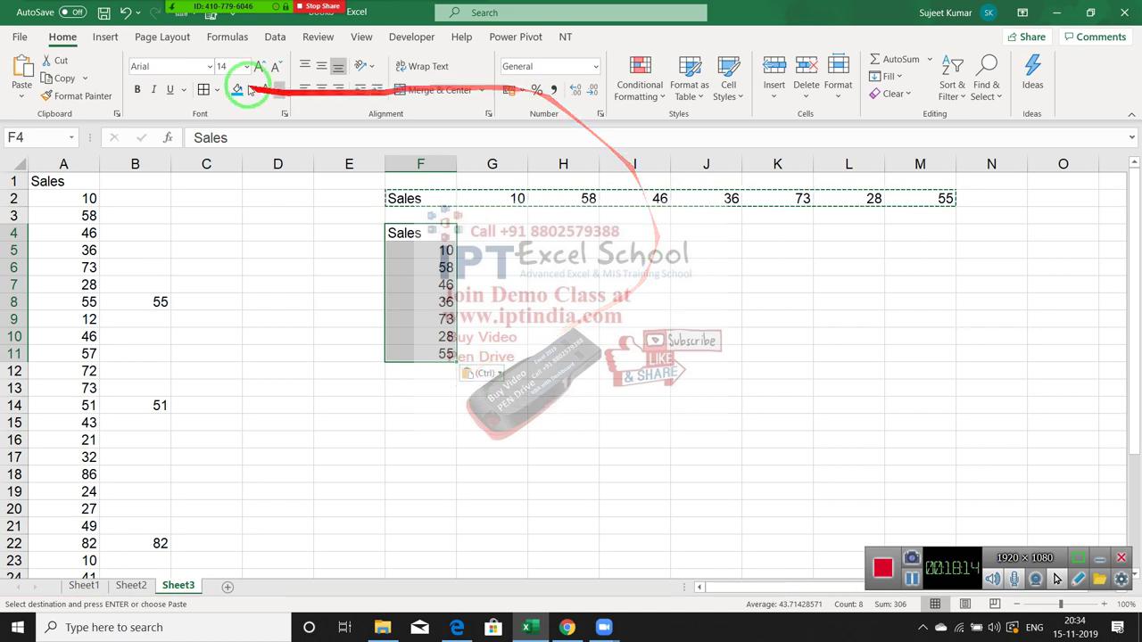
Open the recent Data workbook from the Desktop and go to its Data sheet.
{"action": "left_click", "coordinate": [18, 38]}
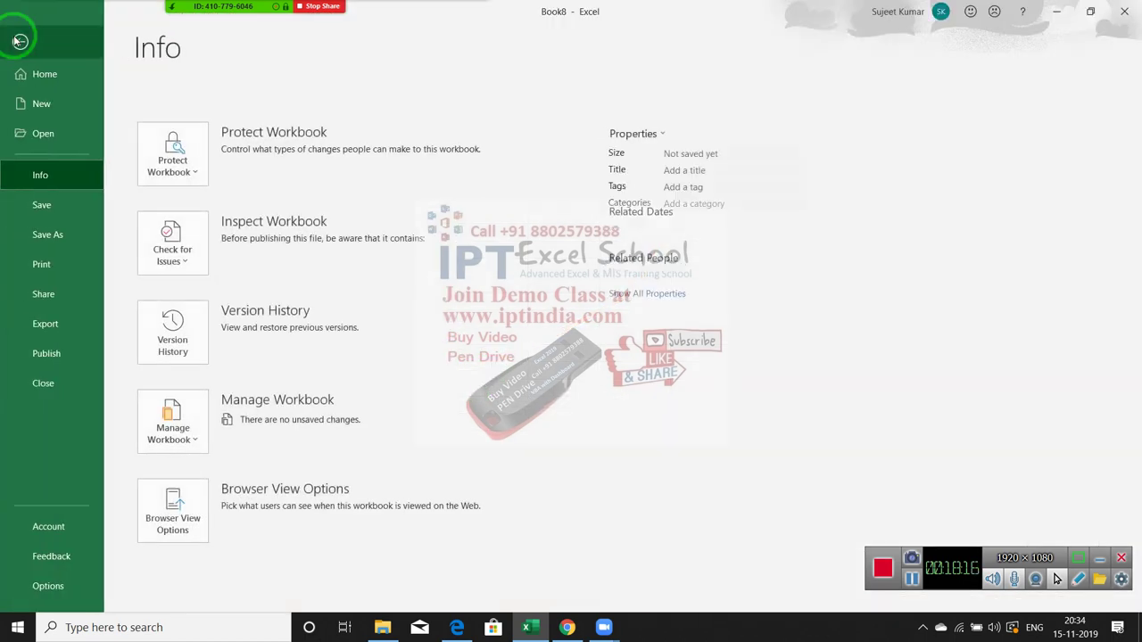
{"action": "left_click", "coordinate": [51, 137]}
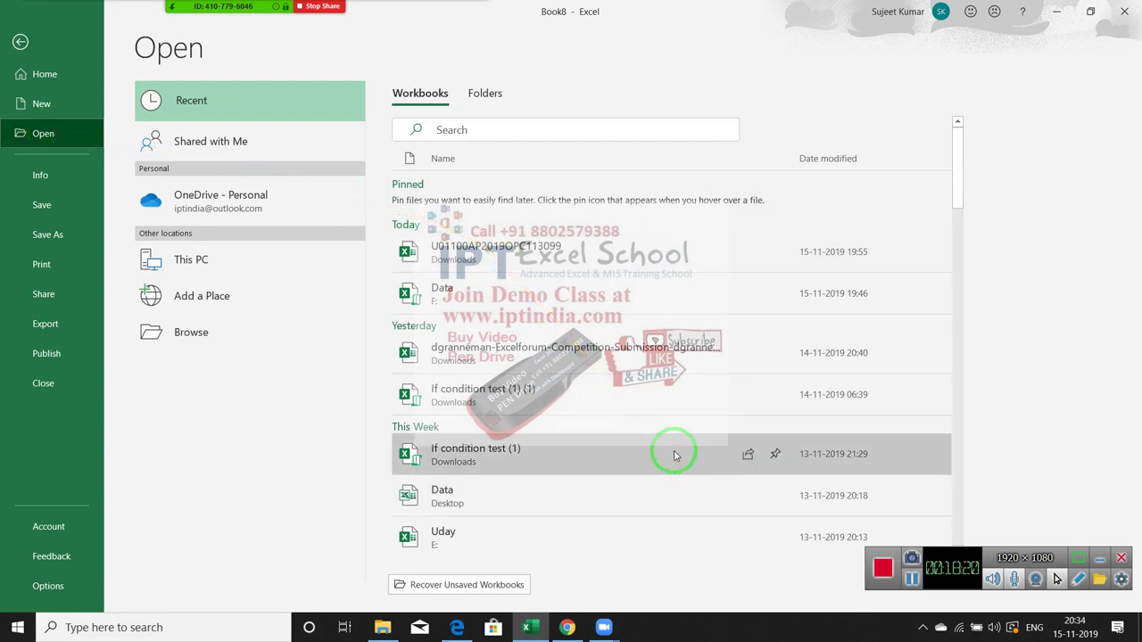
{"action": "left_click", "coordinate": [653, 488]}
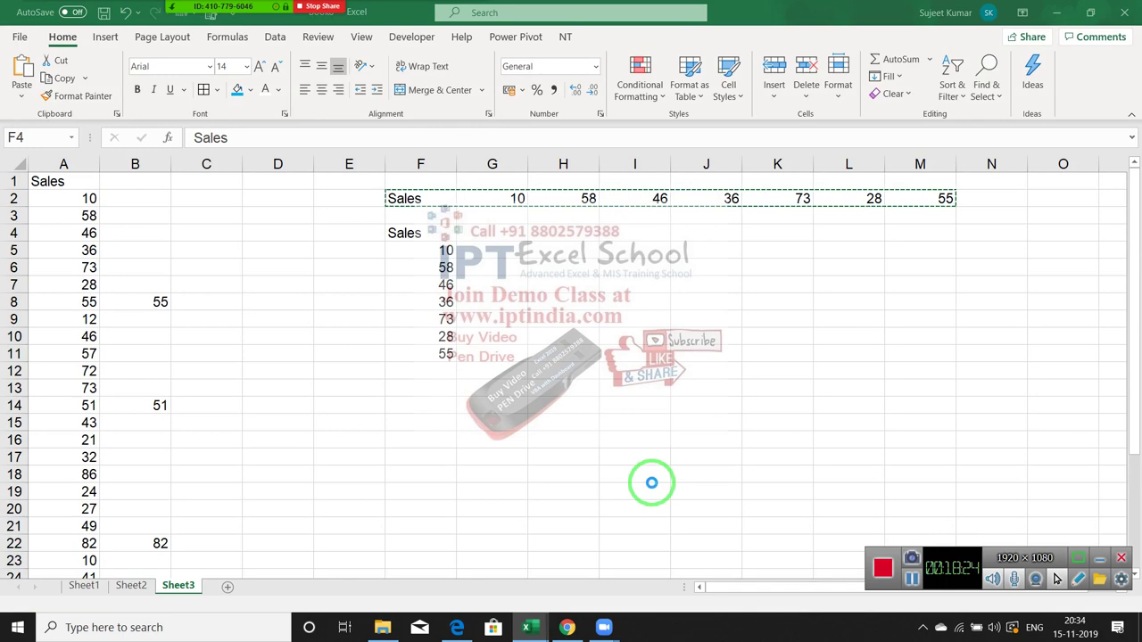
{"action": "left_click", "coordinate": [126, 586]}
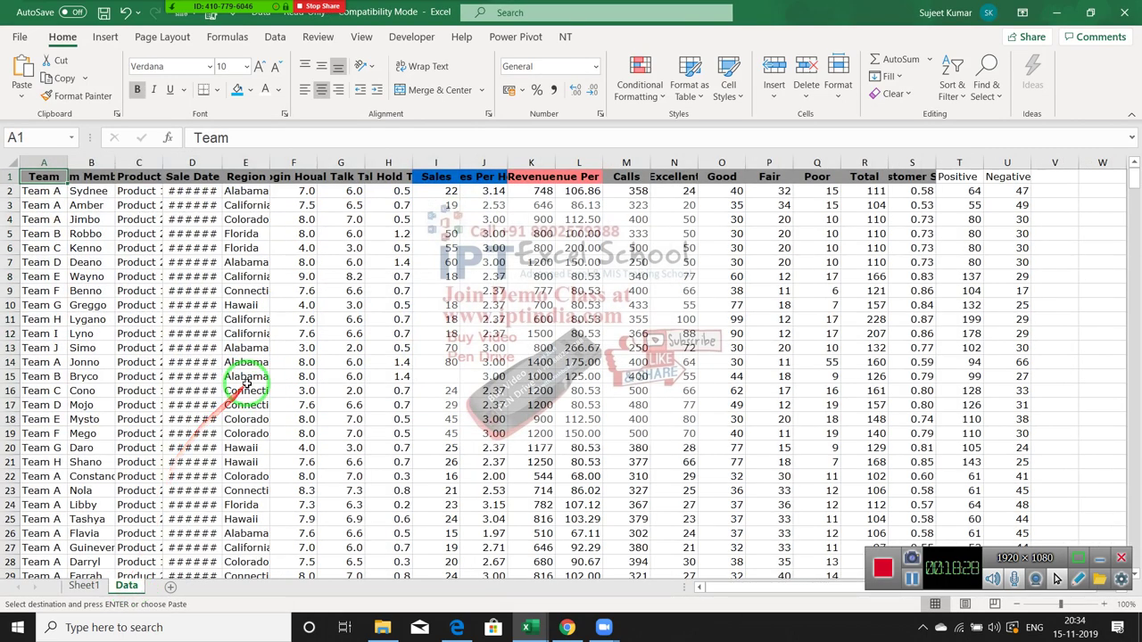
Auto-fit columns D, C and B so sale dates, products and team members show fully.
{"action": "key", "text": "Right"}
{"action": "key", "text": "Right"}
{"action": "key", "text": "Right"}
{"action": "key", "text": "Right"}
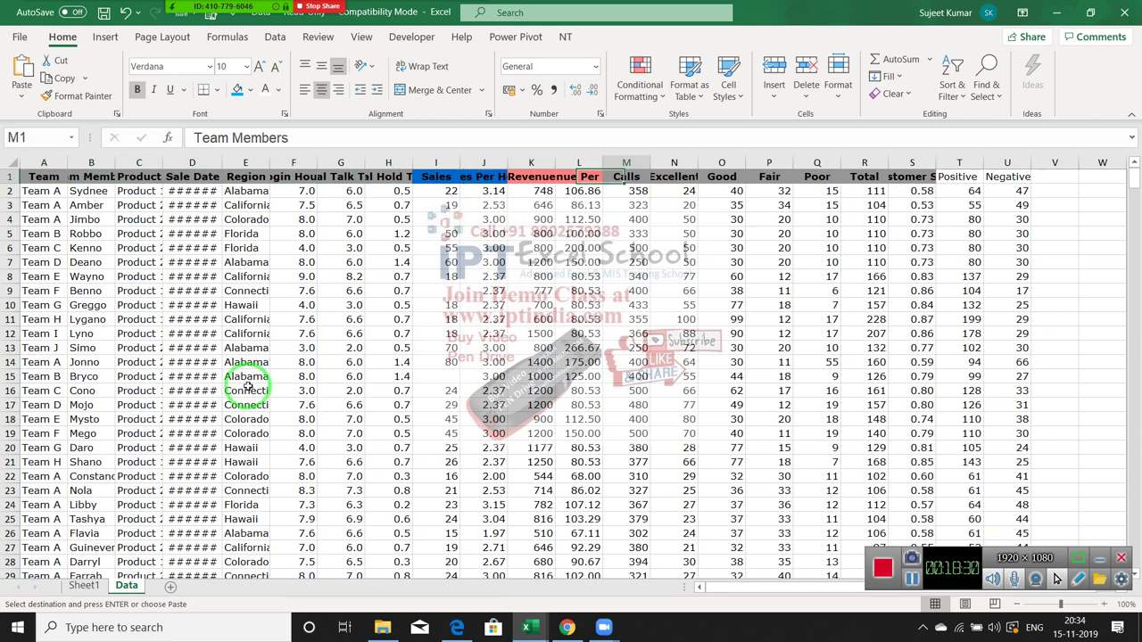
{"action": "key", "text": "Right"}
{"action": "key", "text": "Right"}
{"action": "key", "text": "Right"}
{"action": "key", "text": "Right"}
{"action": "key", "text": "Left"}
{"action": "key", "text": "Left"}
{"action": "key", "text": "Left"}
{"action": "key", "text": "Left"}
{"action": "key", "text": "Left"}
{"action": "key", "text": "Left"}
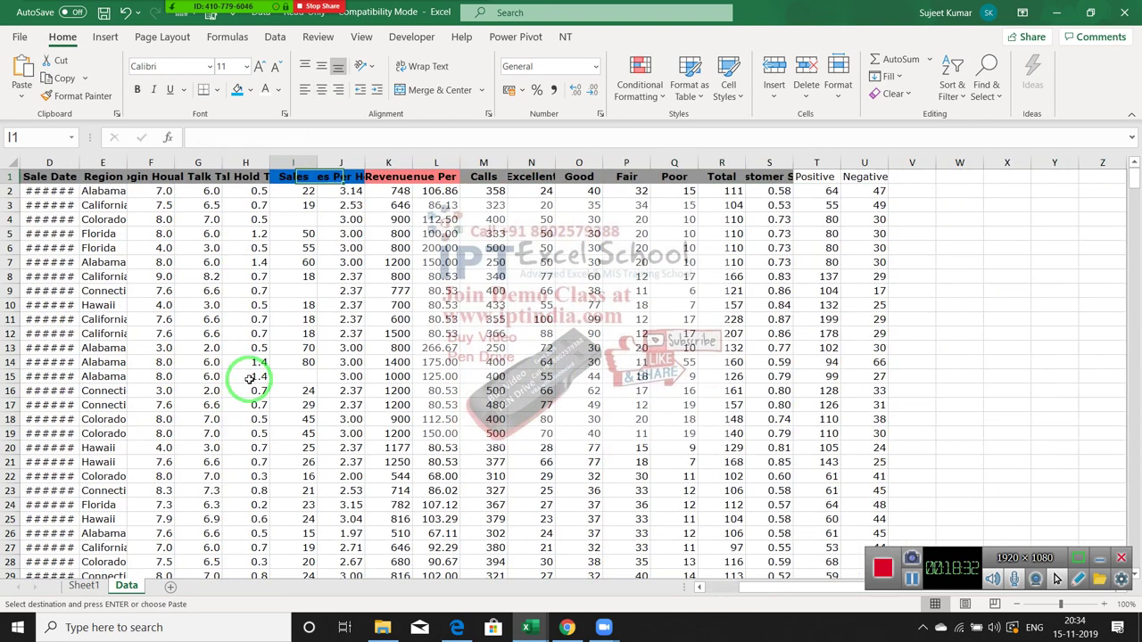
{"action": "key", "text": "Left"}
{"action": "key", "text": "Left"}
{"action": "key", "text": "Left"}
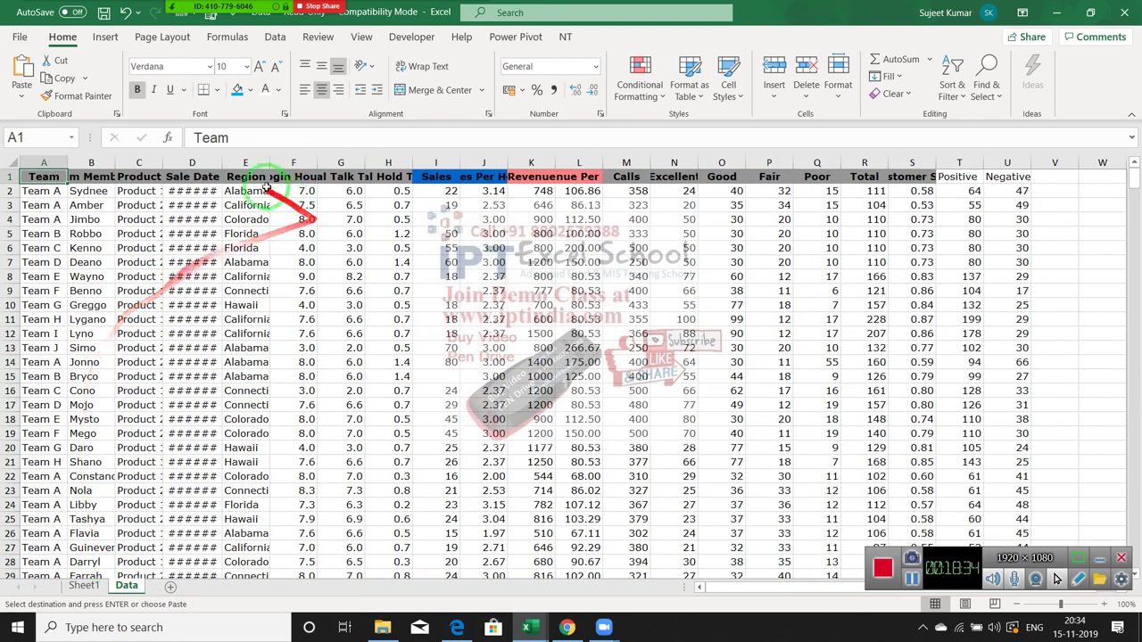
{"action": "double_click", "coordinate": [223, 159]}
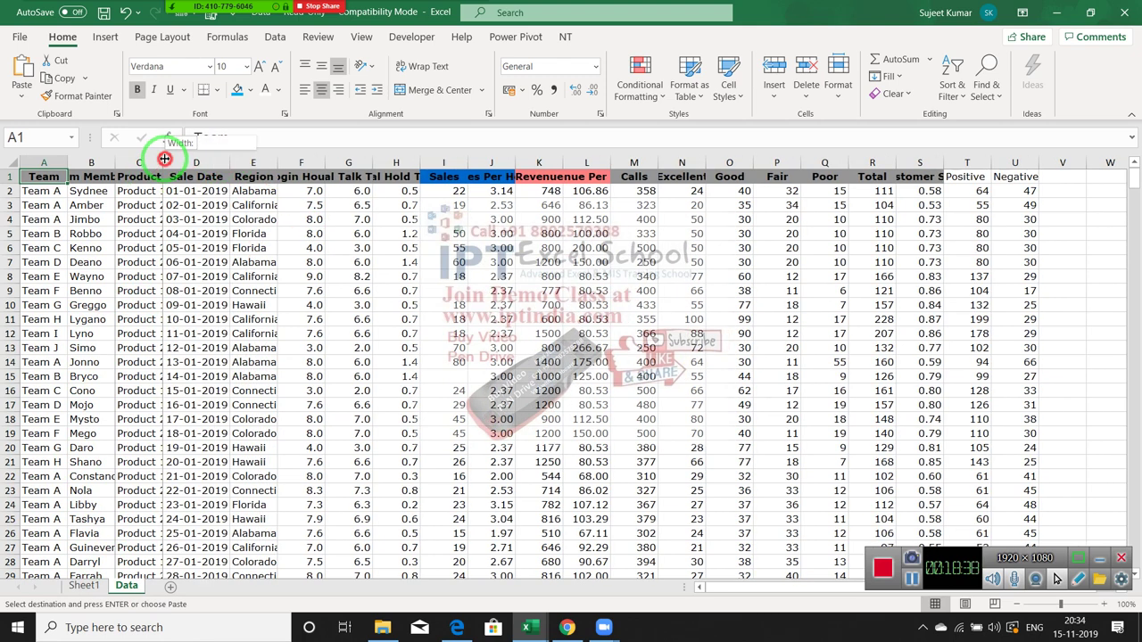
{"action": "double_click", "coordinate": [164, 159]}
{"action": "double_click", "coordinate": [114, 161]}
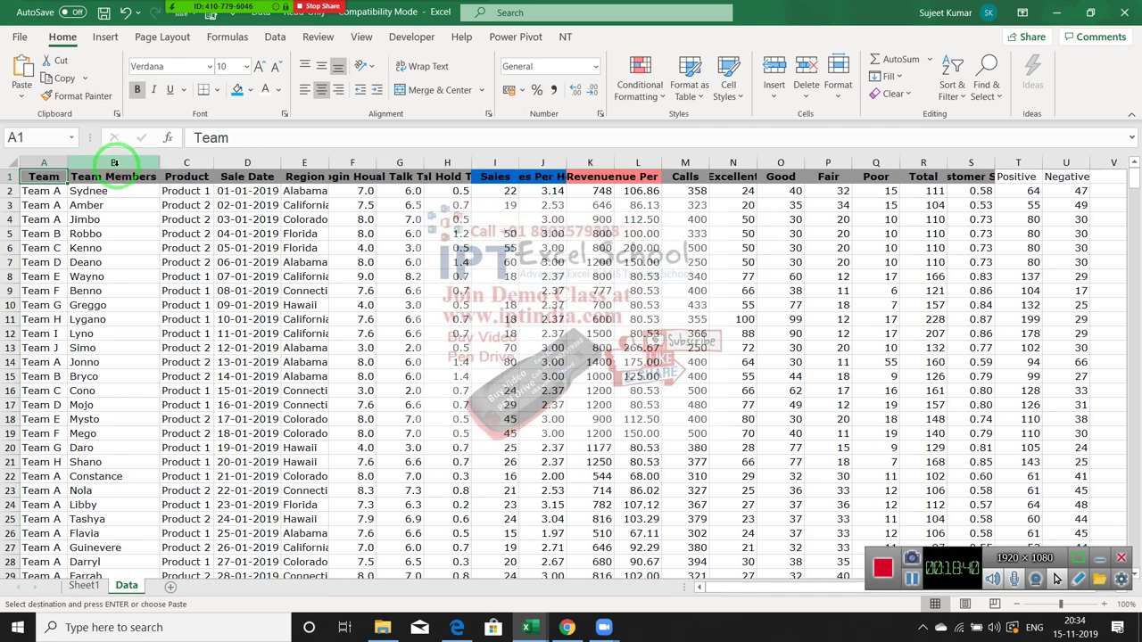
{"action": "left_click_drag", "start_coordinate": [159, 161], "coordinate": [151, 161]}
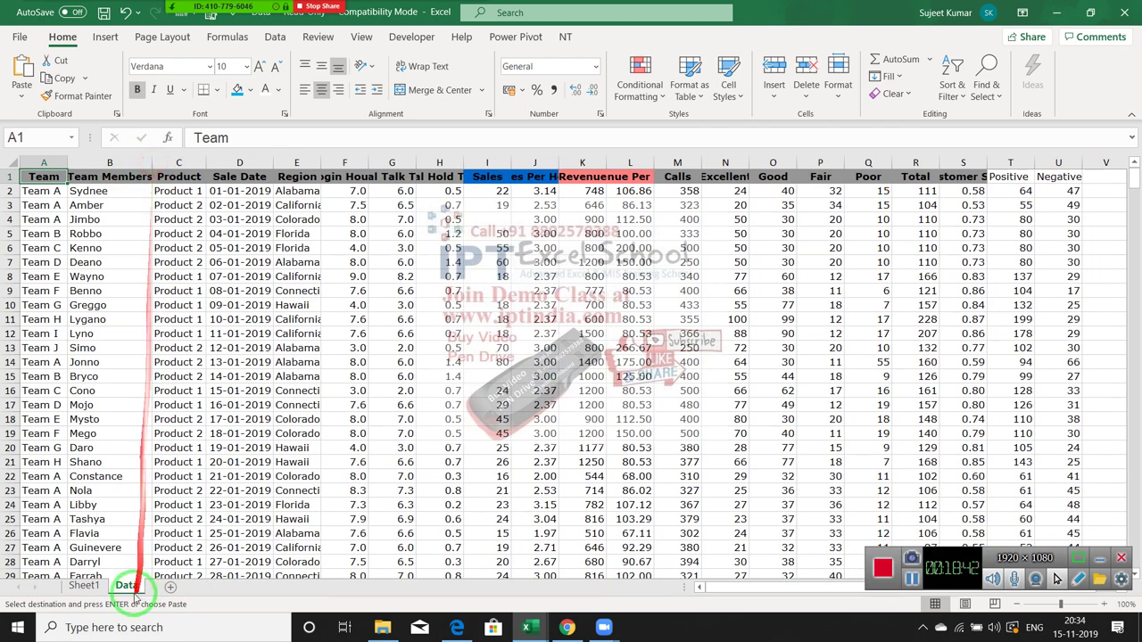
Delete Sheet1 and add a new worksheet named T1.
{"action": "left_click", "coordinate": [87, 578]}
{"action": "left_click", "coordinate": [85, 584]}
{"action": "right_click", "coordinate": [85, 584]}
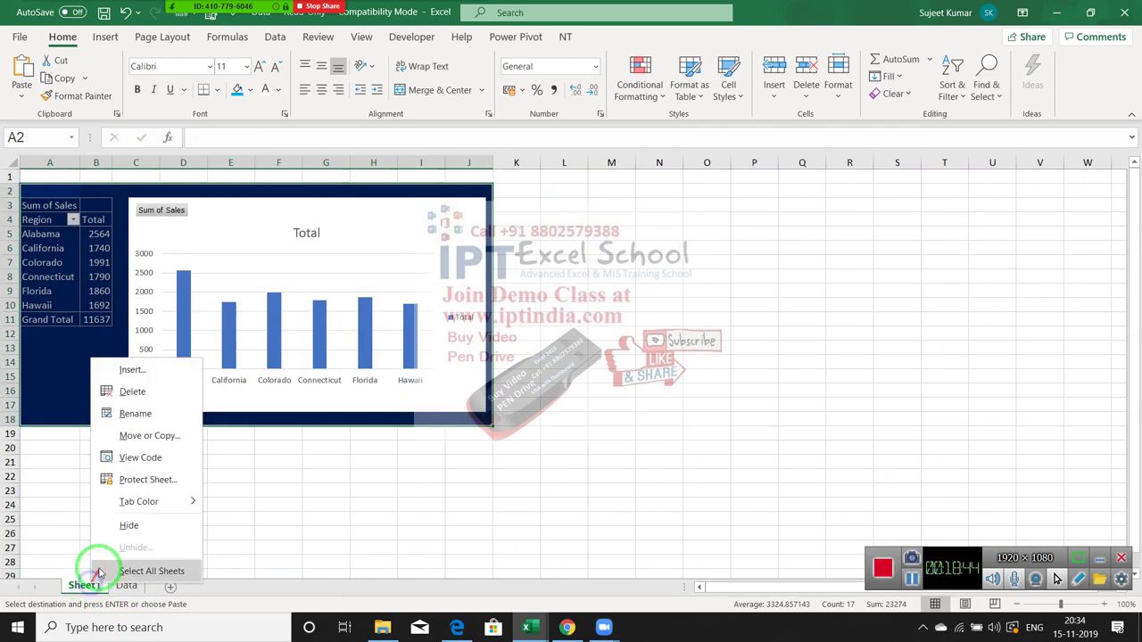
{"action": "left_click", "coordinate": [134, 392]}
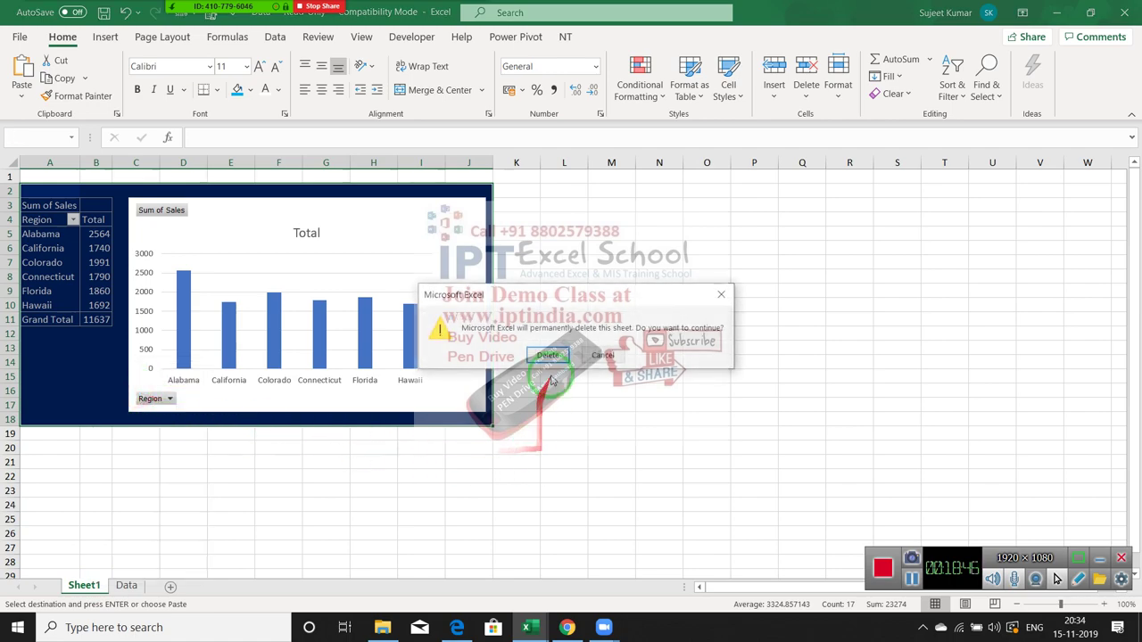
{"action": "left_click", "coordinate": [549, 357]}
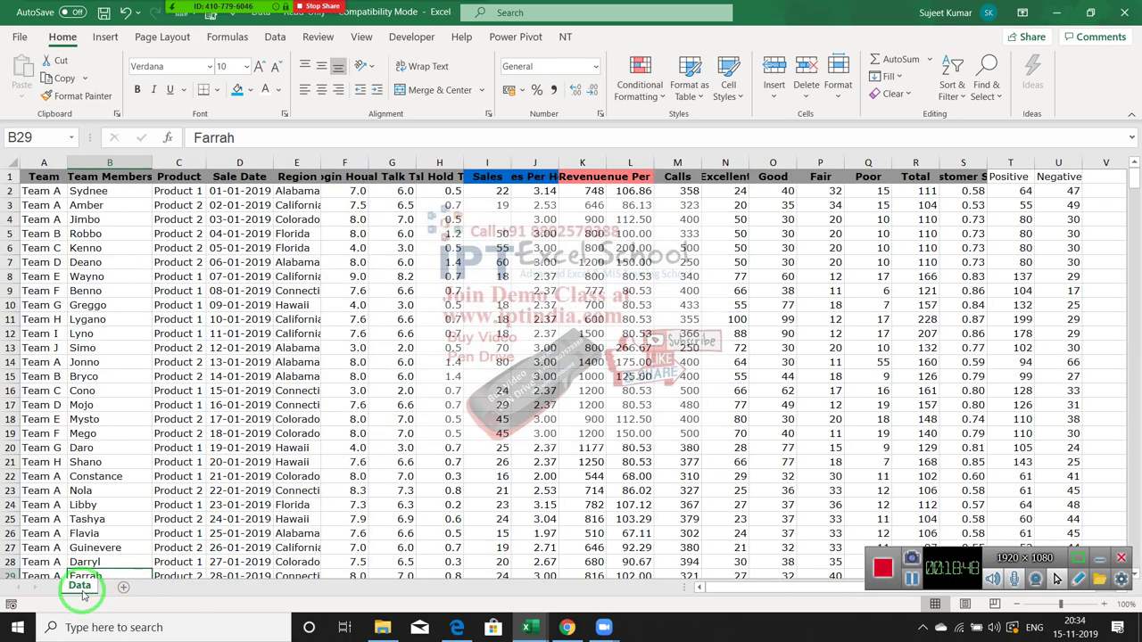
{"action": "left_click", "coordinate": [119, 587]}
{"action": "double_click", "coordinate": [119, 585]}
{"action": "type", "text": "T1"}
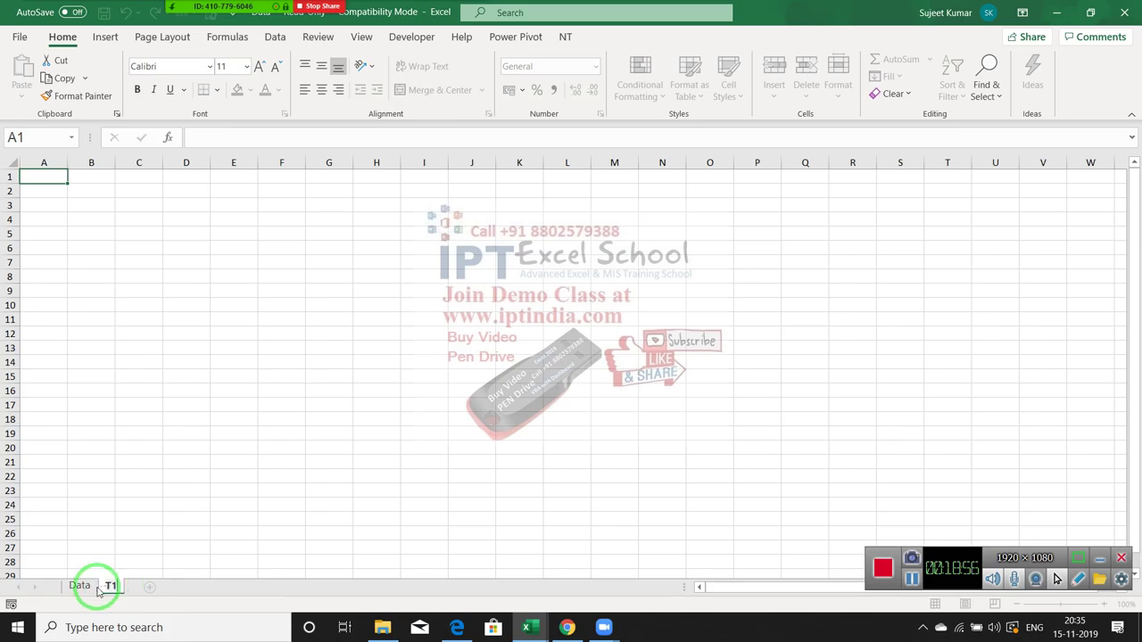
Copy the entire Data table from A1 and paste it into T1 at A1.
{"action": "left_click", "coordinate": [80, 585]}
{"action": "key", "text": "ctrl+Left"}
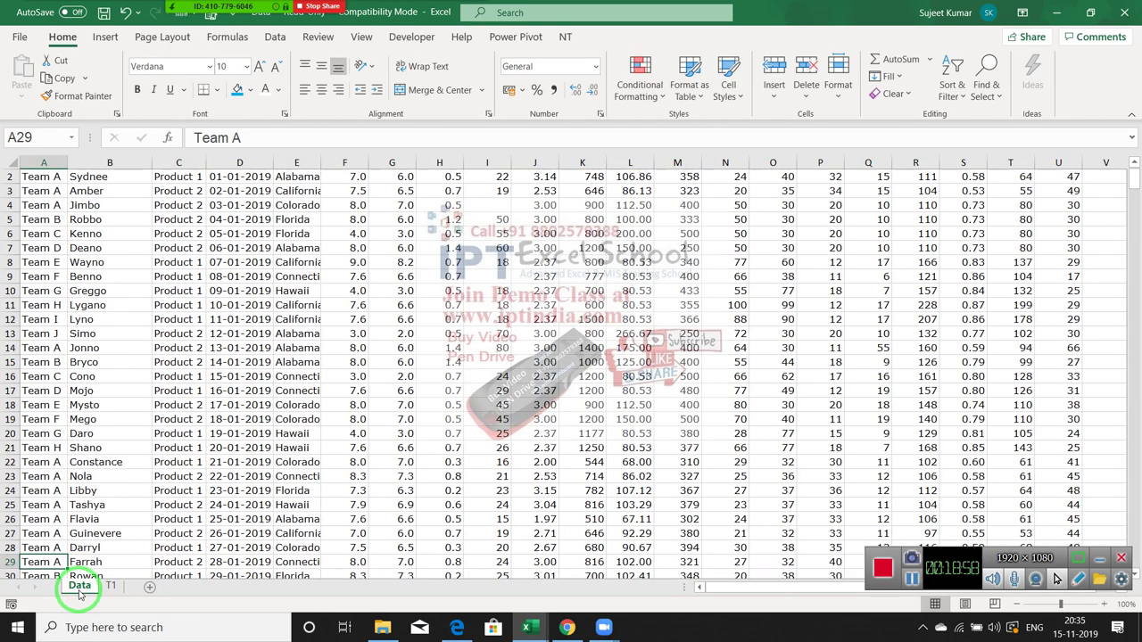
{"action": "key", "text": "ctrl+Up"}
{"action": "key", "text": "ctrl+shift+Right"}
{"action": "key", "text": "ctrl+shift+Down"}
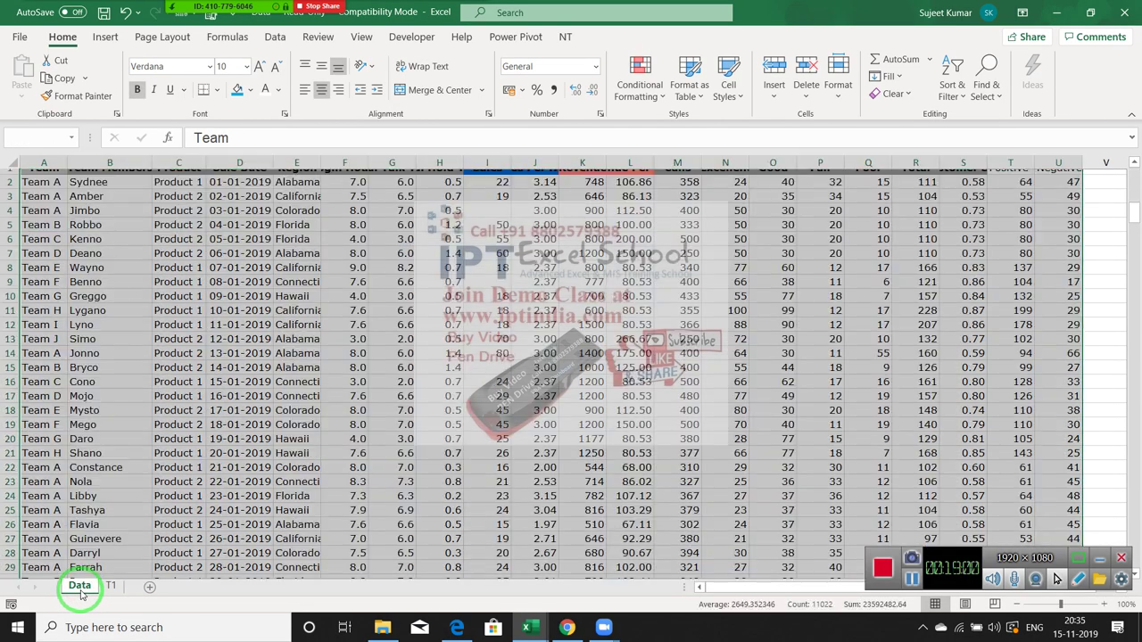
{"action": "key", "text": "ctrl+c"}
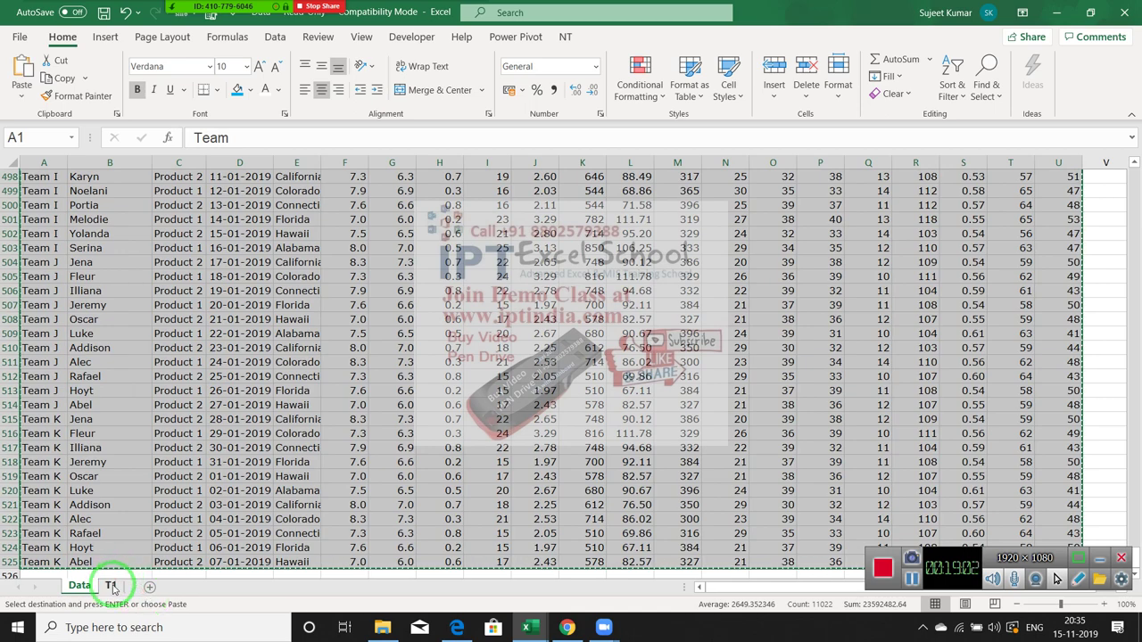
{"action": "left_click", "coordinate": [110, 586]}
{"action": "key", "text": "ctrl+v"}
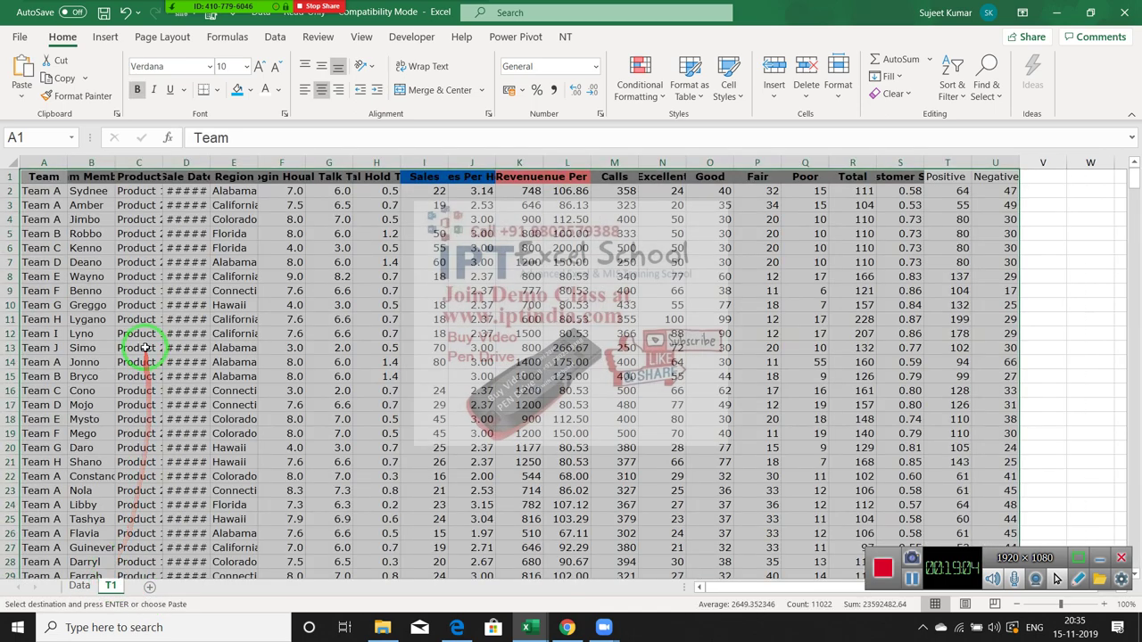
On T1, delete the Team, Product, login/talk/hold time, and Calls through Positive columns.
{"action": "left_click", "coordinate": [134, 277]}
{"action": "left_click", "coordinate": [41, 162]}
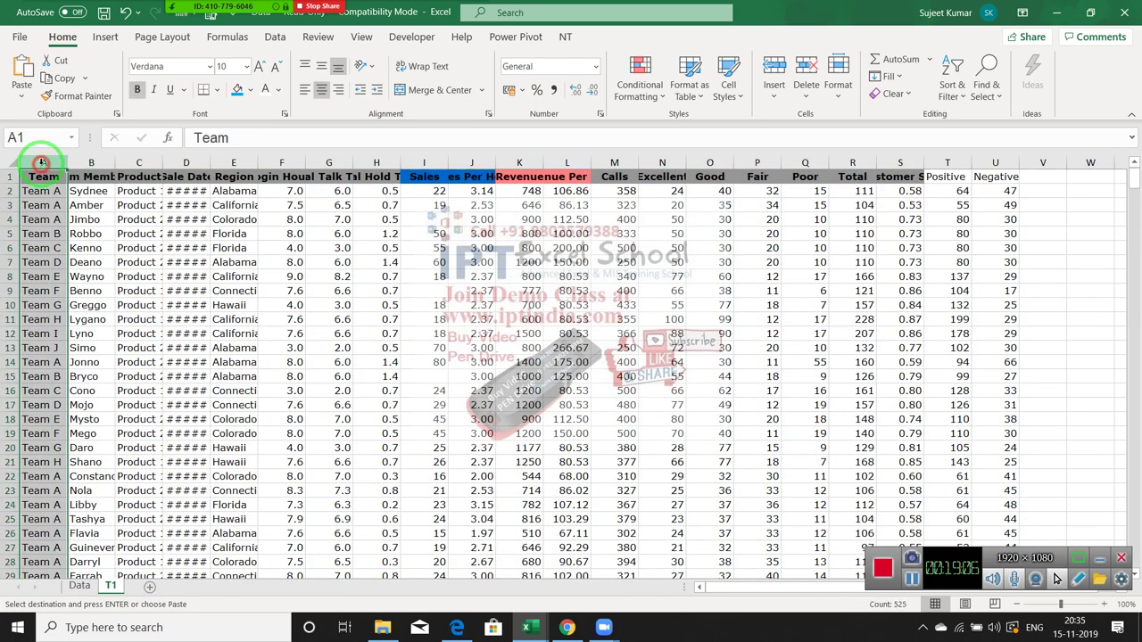
{"action": "key", "text": "ctrl+minus"}
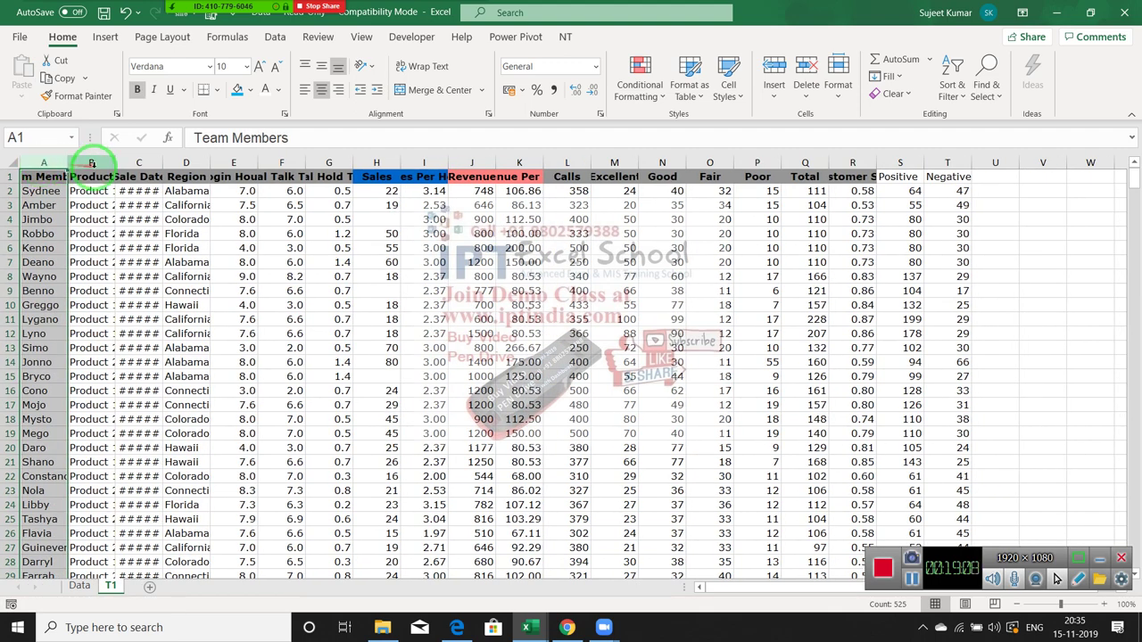
{"action": "left_click", "coordinate": [93, 163]}
{"action": "key", "text": "ctrl+minus"}
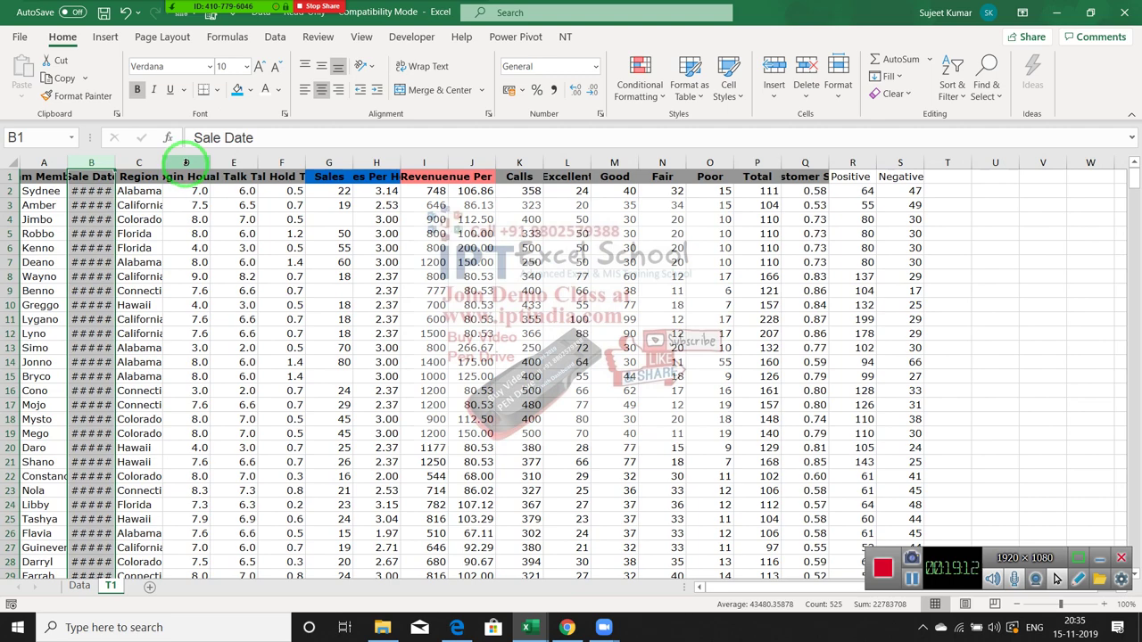
{"action": "left_click_drag", "start_coordinate": [185, 167], "coordinate": [282, 169]}
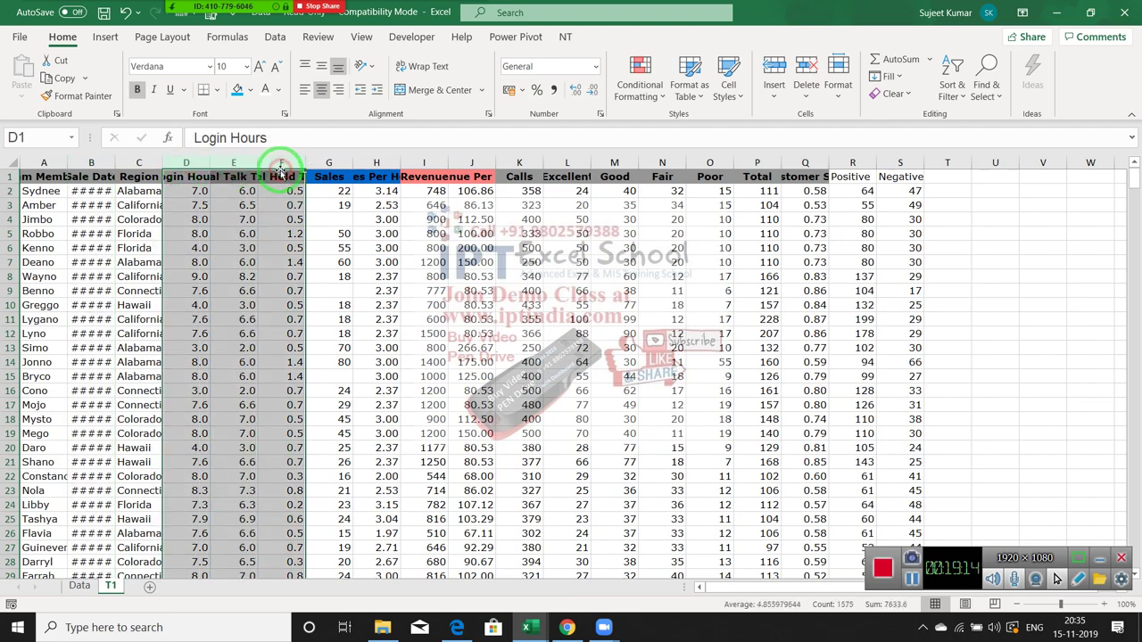
{"action": "key", "text": "ctrl+minus"}
{"action": "key", "text": "ctrl+minus"}
{"action": "left_click", "coordinate": [242, 178]}
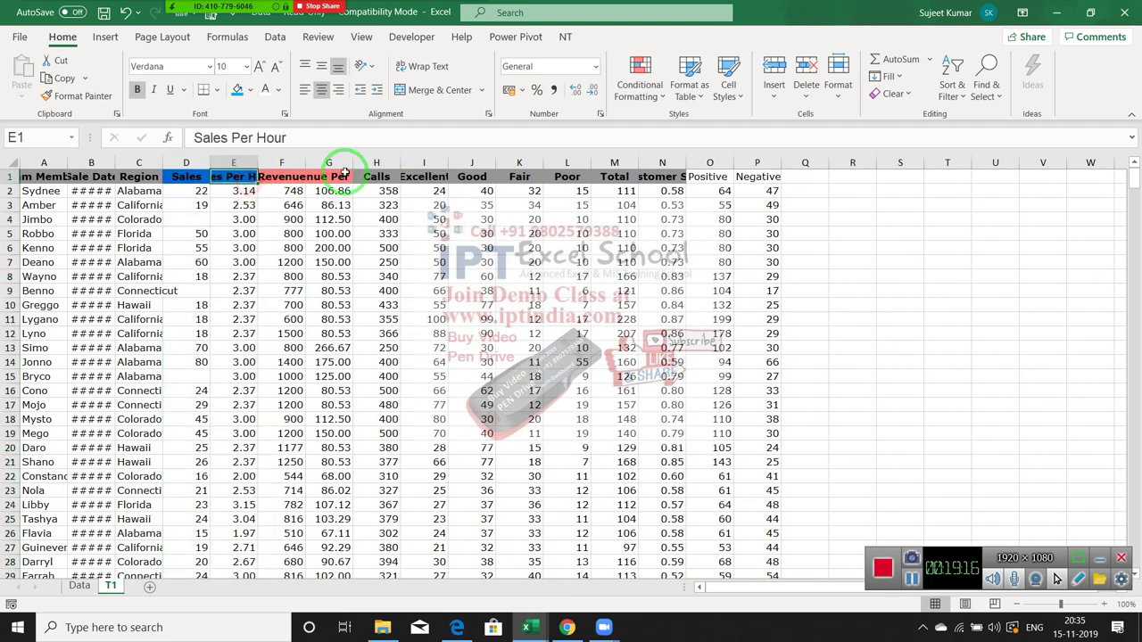
{"action": "left_click_drag", "start_coordinate": [386, 164], "coordinate": [694, 157]}
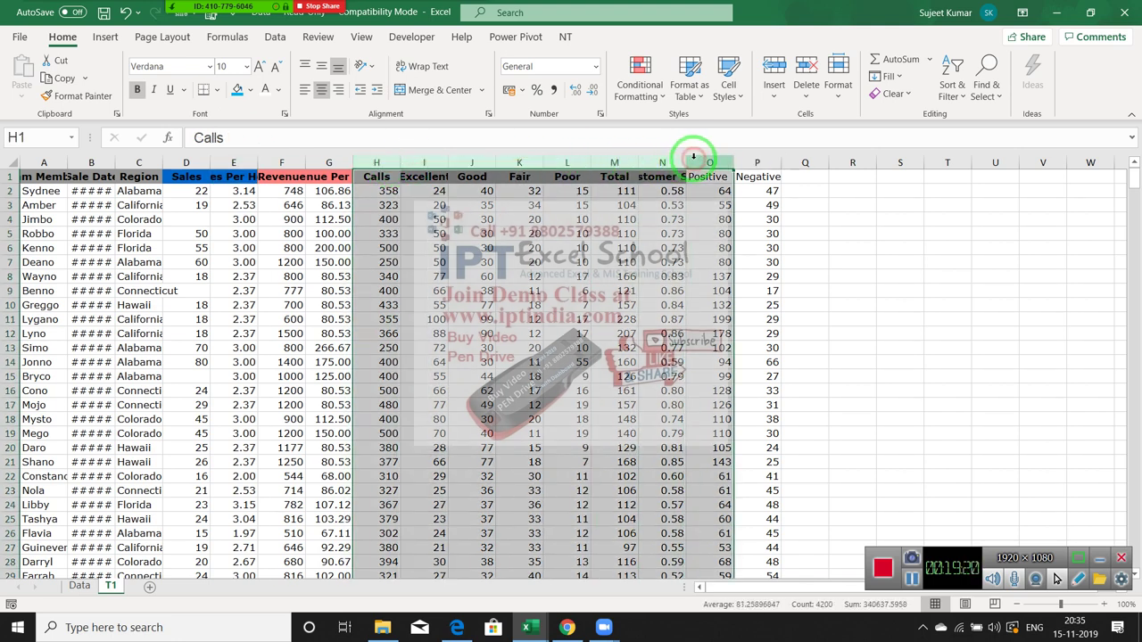
{"action": "key", "text": "ctrl+minus"}
{"action": "left_click", "coordinate": [566, 219]}
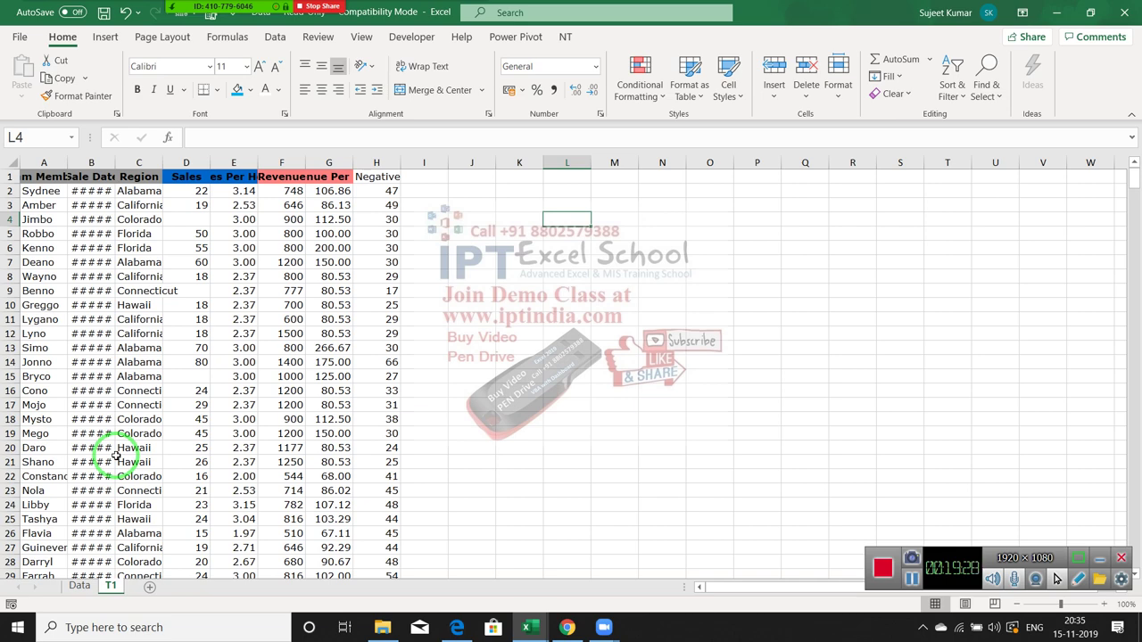
Clear T1, then paste the whole Data sheet into T1's A1 as links (=Data!A1).
{"action": "left_click", "coordinate": [10, 166]}
{"action": "key", "text": "Delete"}
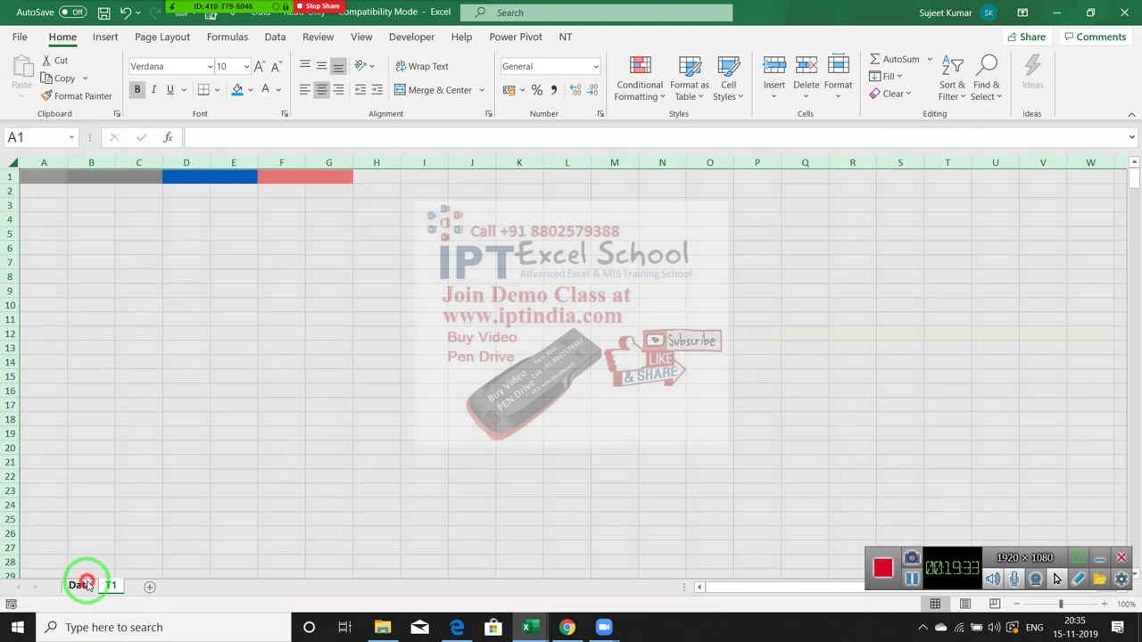
{"action": "left_click", "coordinate": [86, 584]}
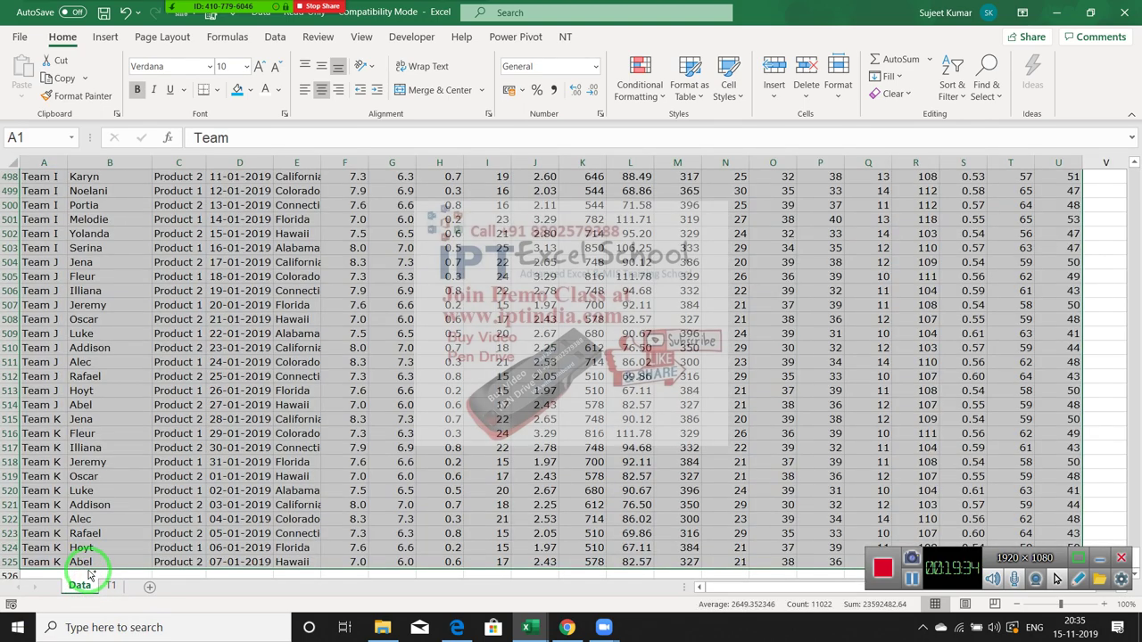
{"action": "key", "text": "ctrl+c"}
{"action": "left_click", "coordinate": [111, 585]}
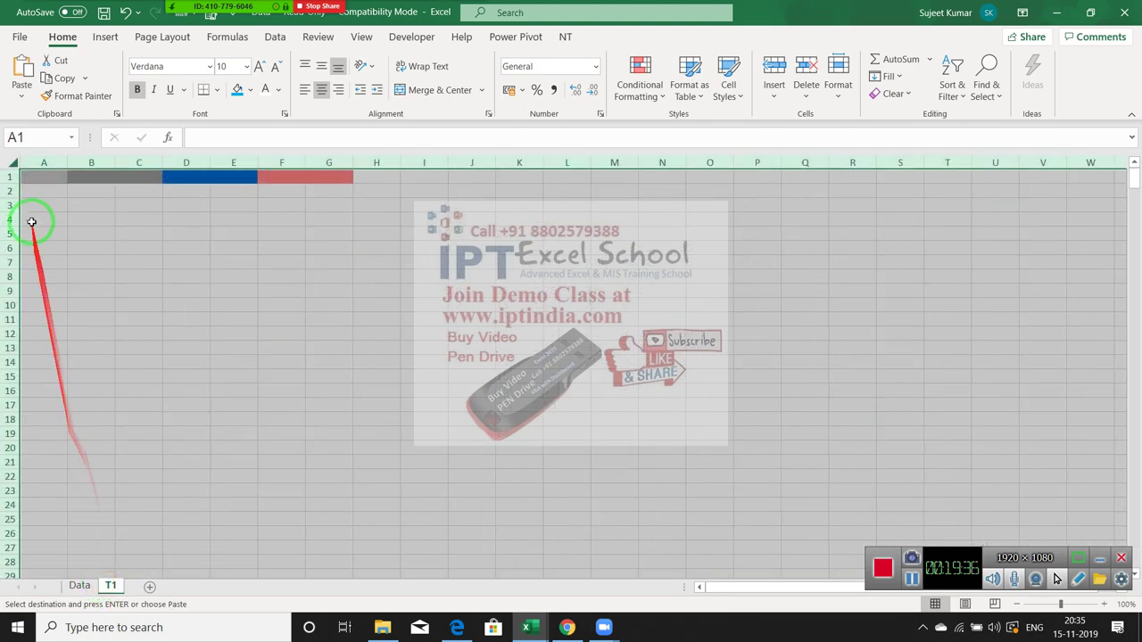
{"action": "left_click", "coordinate": [32, 176]}
{"action": "right_click", "coordinate": [34, 176]}
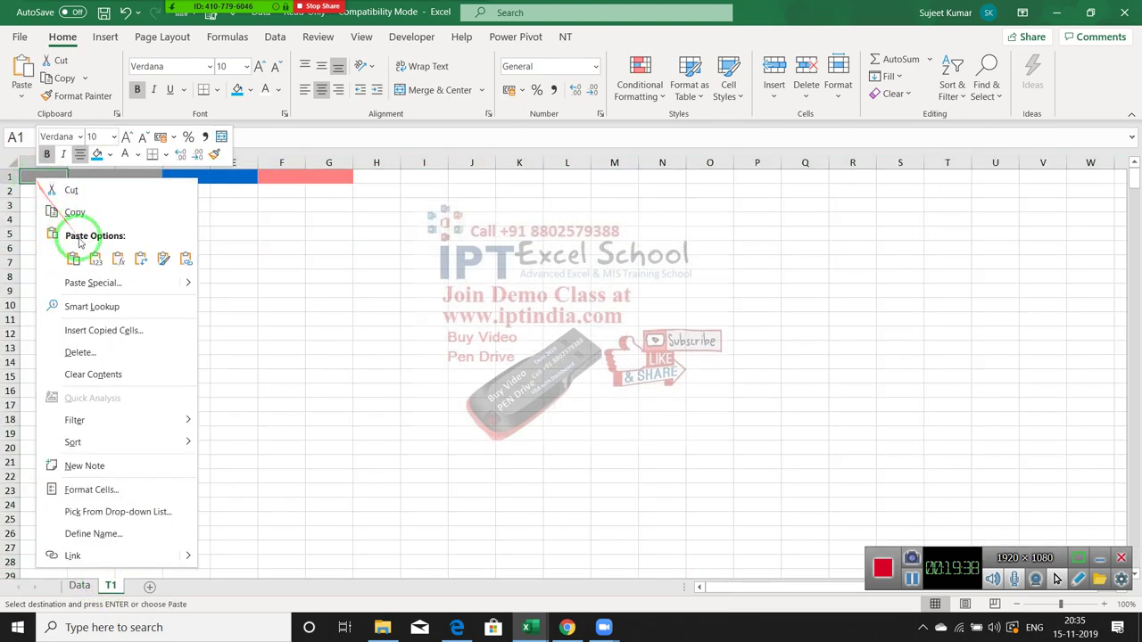
{"action": "left_click", "coordinate": [90, 282]}
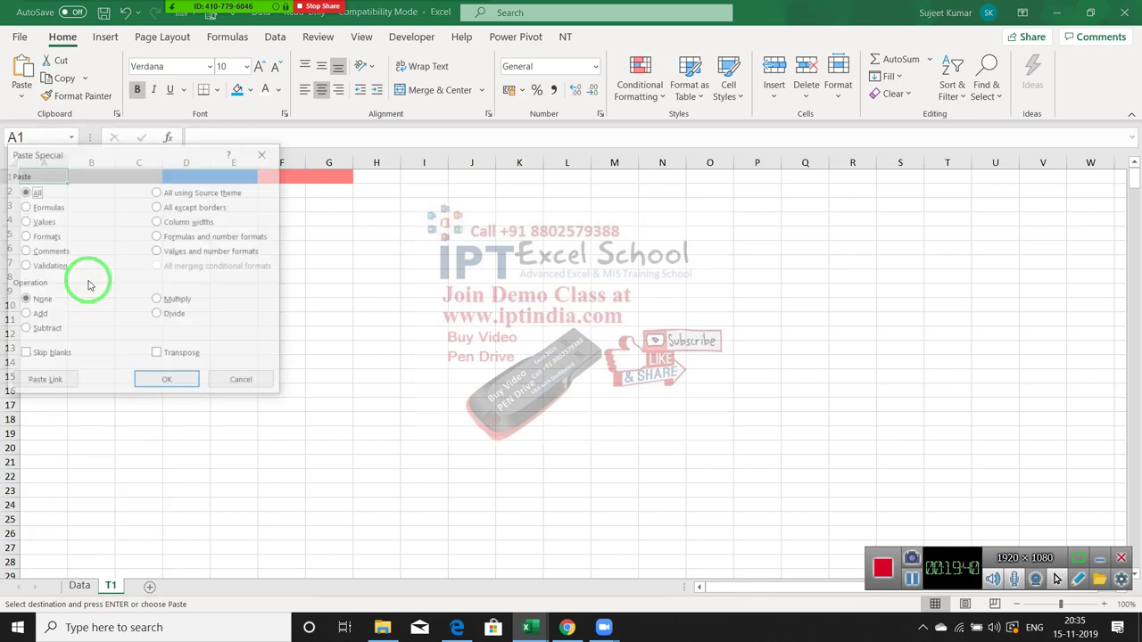
{"action": "left_click", "coordinate": [51, 383]}
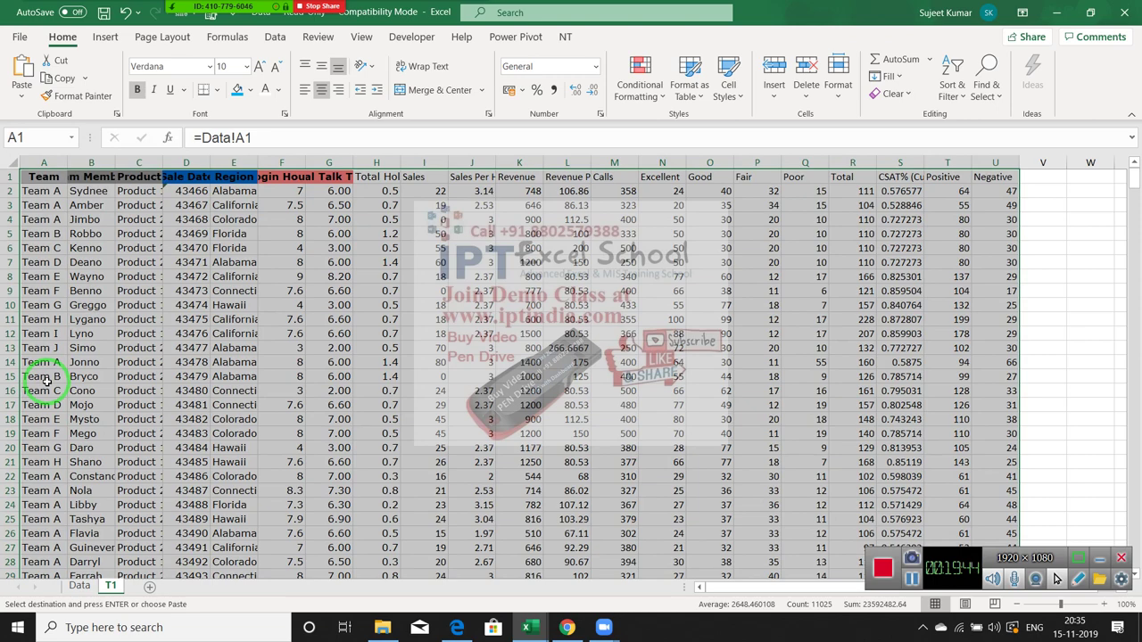
On linked T1, delete the Team, Product, and Login Hours through sales columns.
{"action": "left_click", "coordinate": [37, 161]}
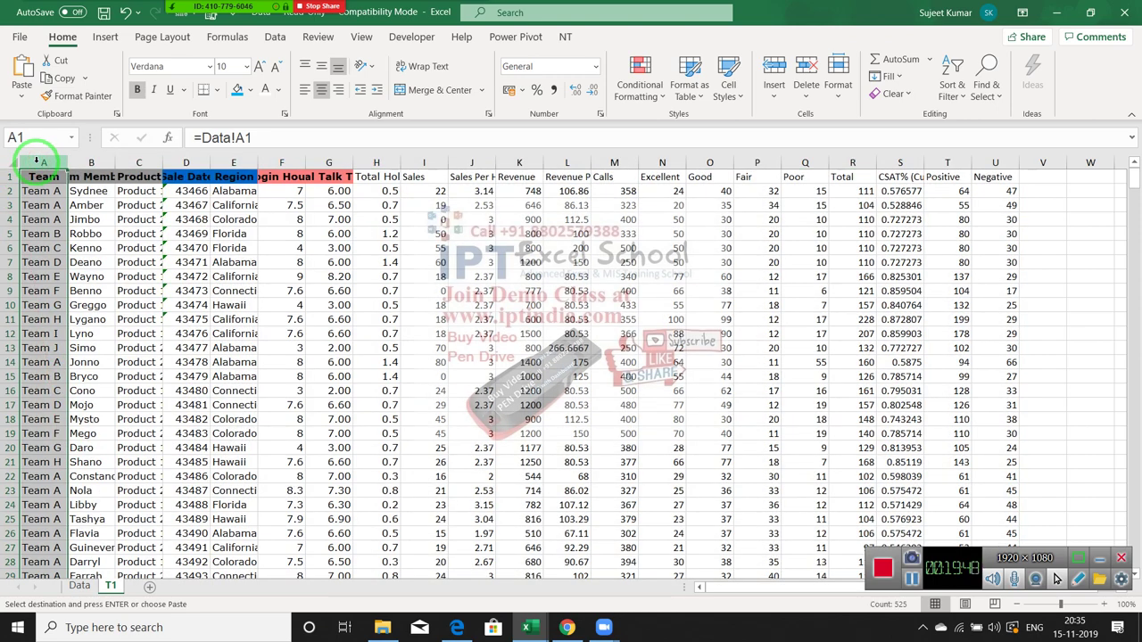
{"action": "key", "text": "ctrl+minus"}
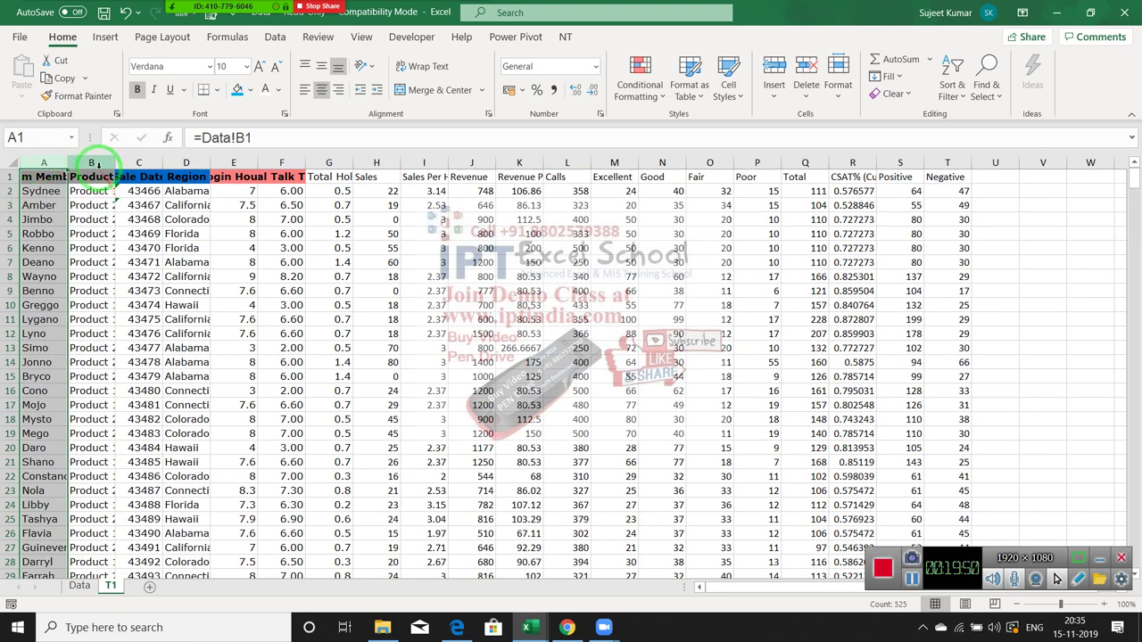
{"action": "left_click", "coordinate": [96, 163]}
{"action": "key", "text": "ctrl+minus"}
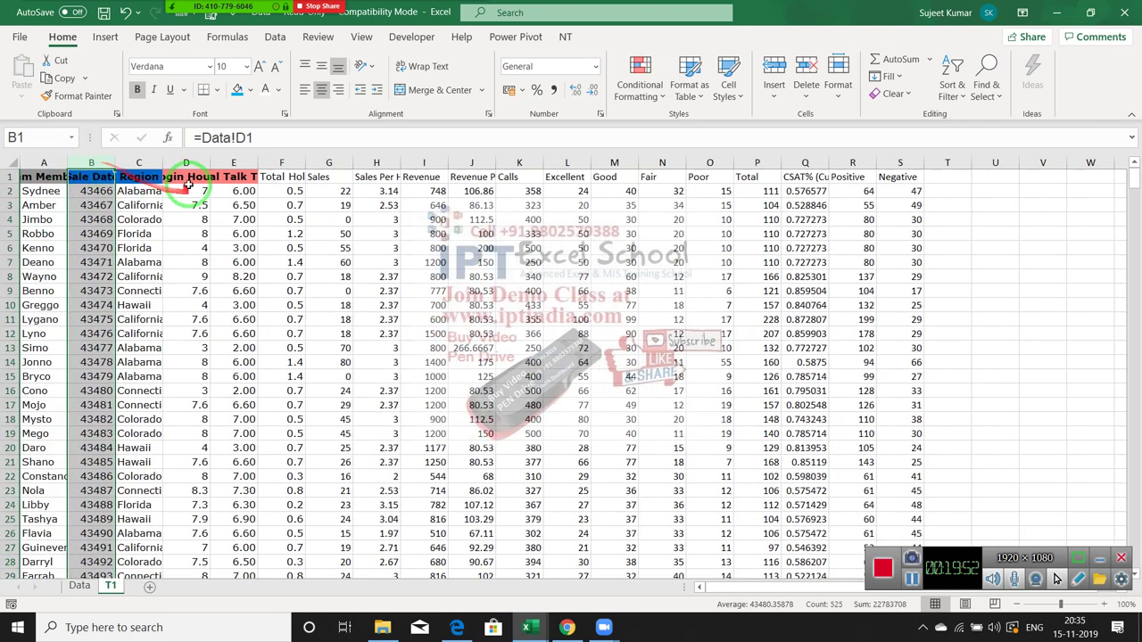
{"action": "left_click_drag", "start_coordinate": [186, 164], "coordinate": [412, 163]}
{"action": "key", "text": "ctrl+minus"}
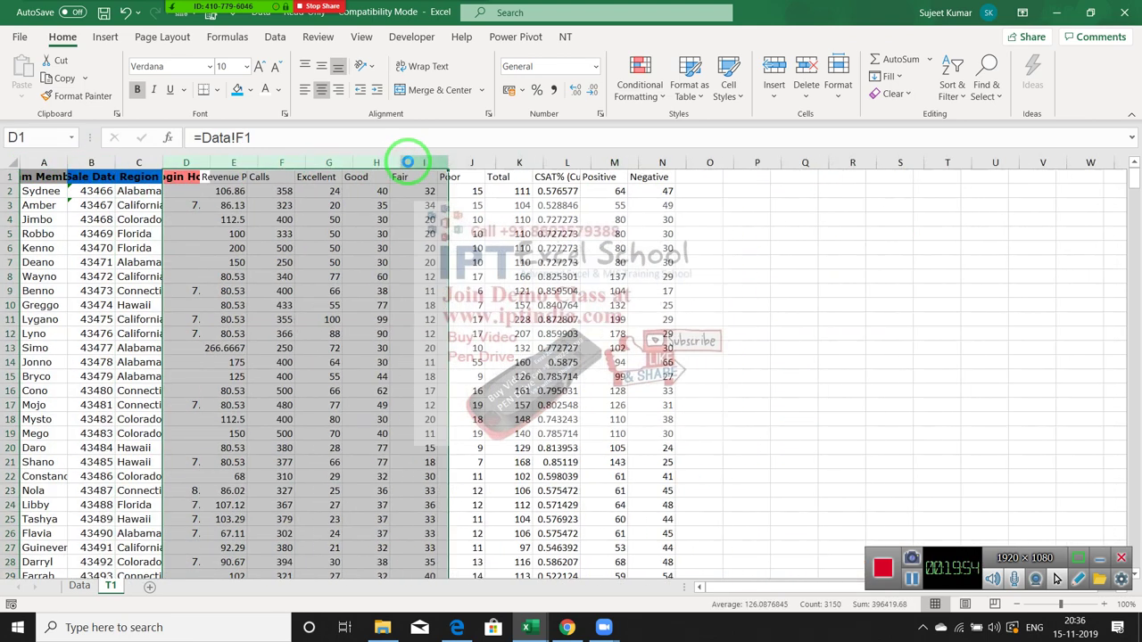
{"action": "left_click", "coordinate": [364, 163]}
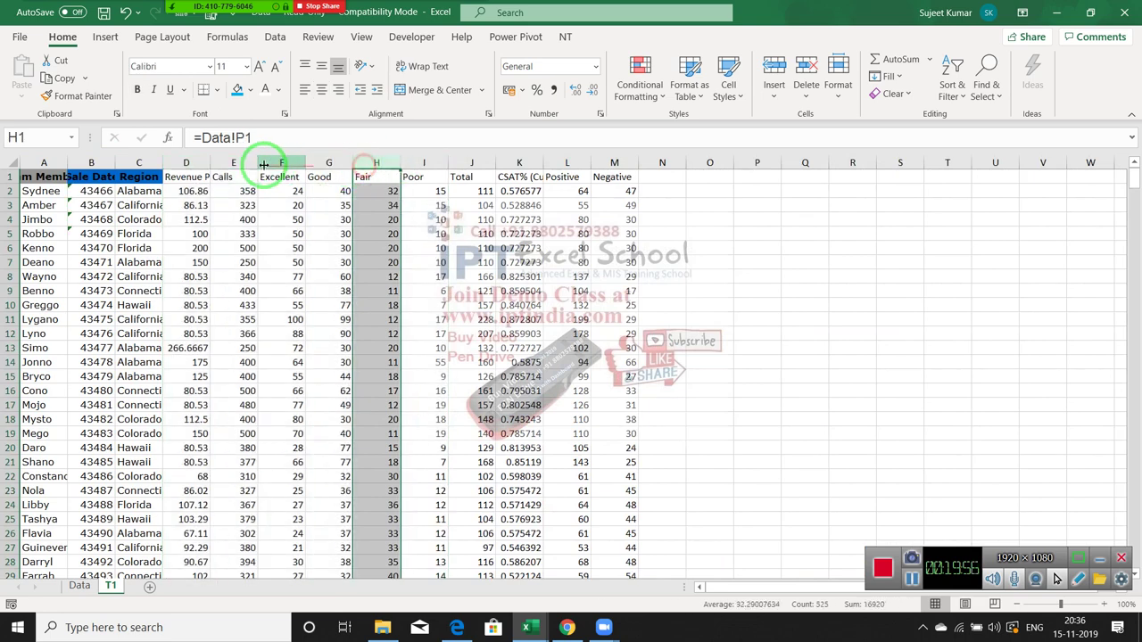
{"action": "left_click_drag", "start_coordinate": [239, 163], "coordinate": [519, 173]}
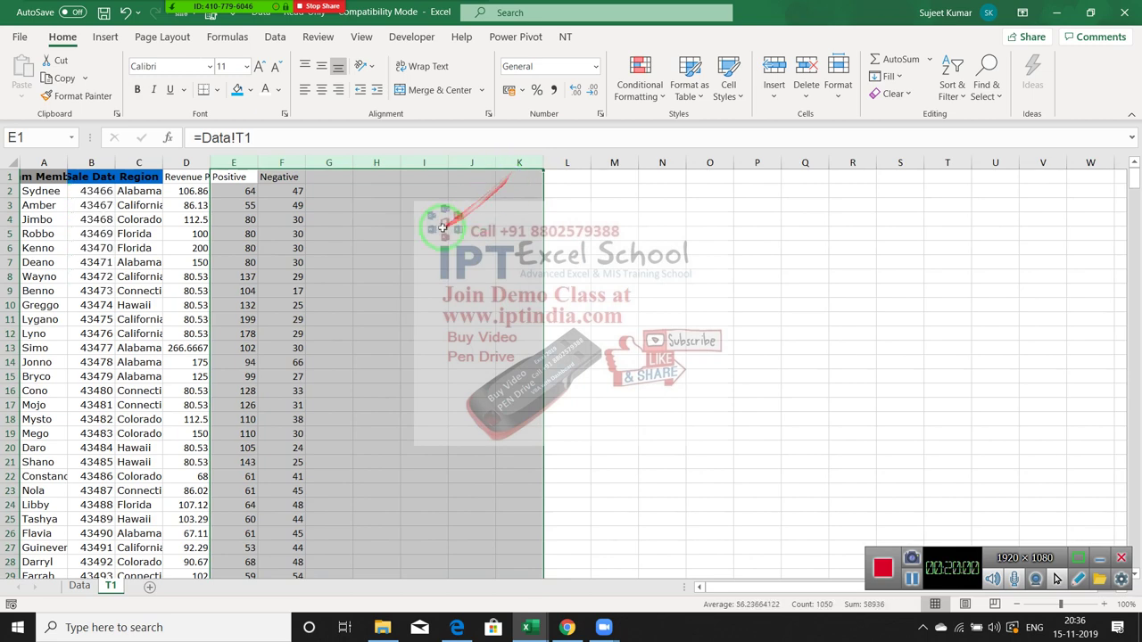
{"action": "left_click", "coordinate": [424, 233]}
Auto-fit the Region column and format the Sale Date column as dates.
{"action": "double_click", "coordinate": [160, 170]}
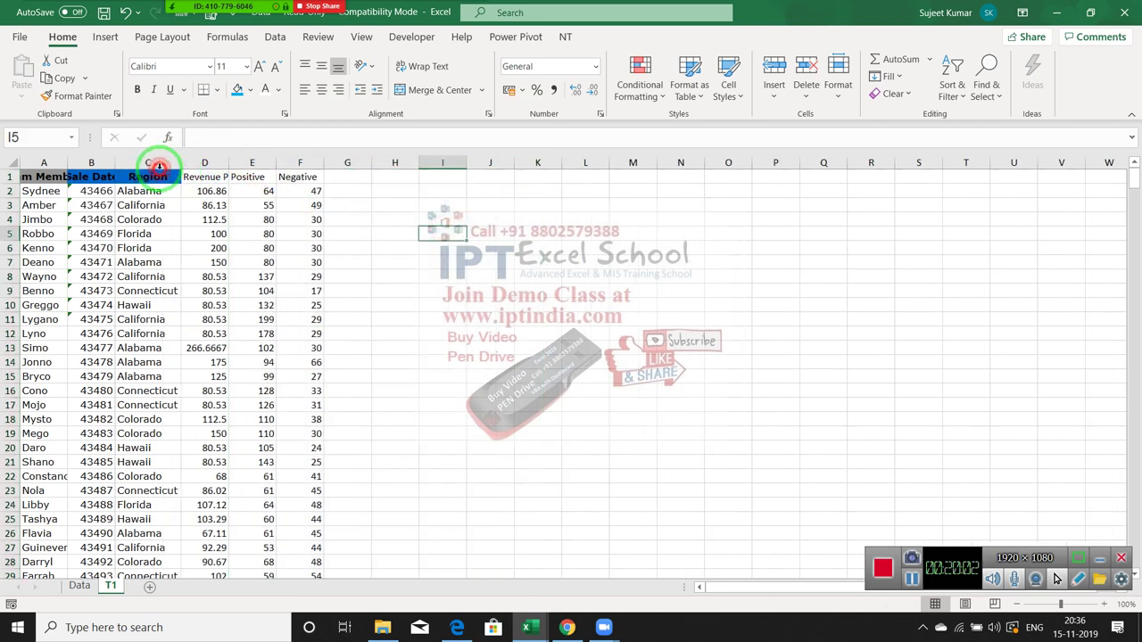
{"action": "left_click", "coordinate": [93, 164]}
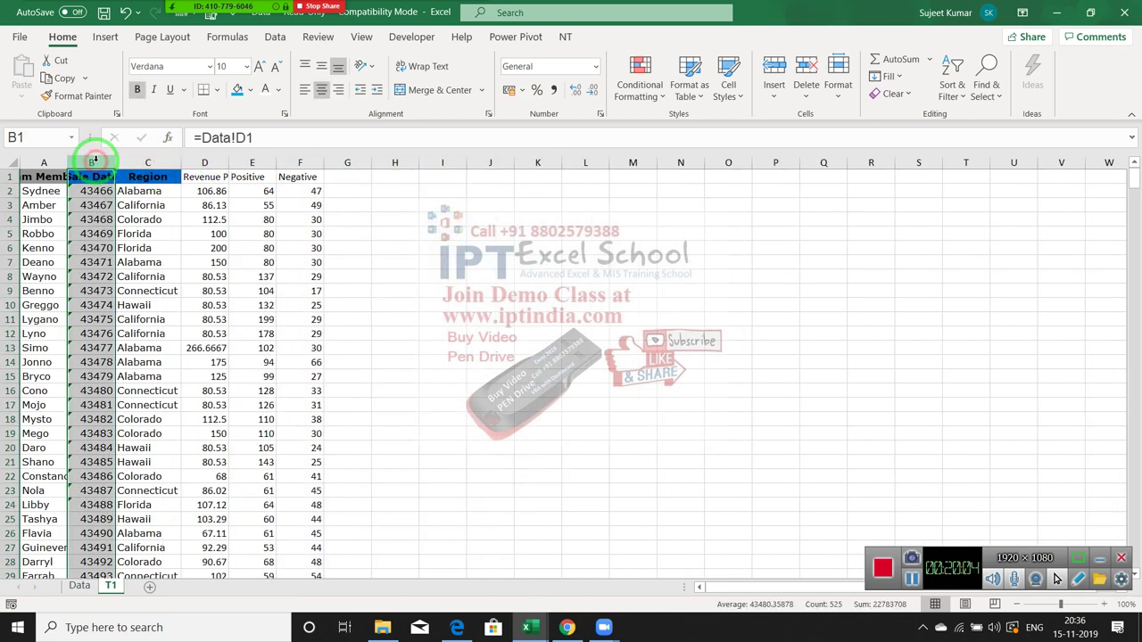
{"action": "key", "text": "ctrl+shift+3"}
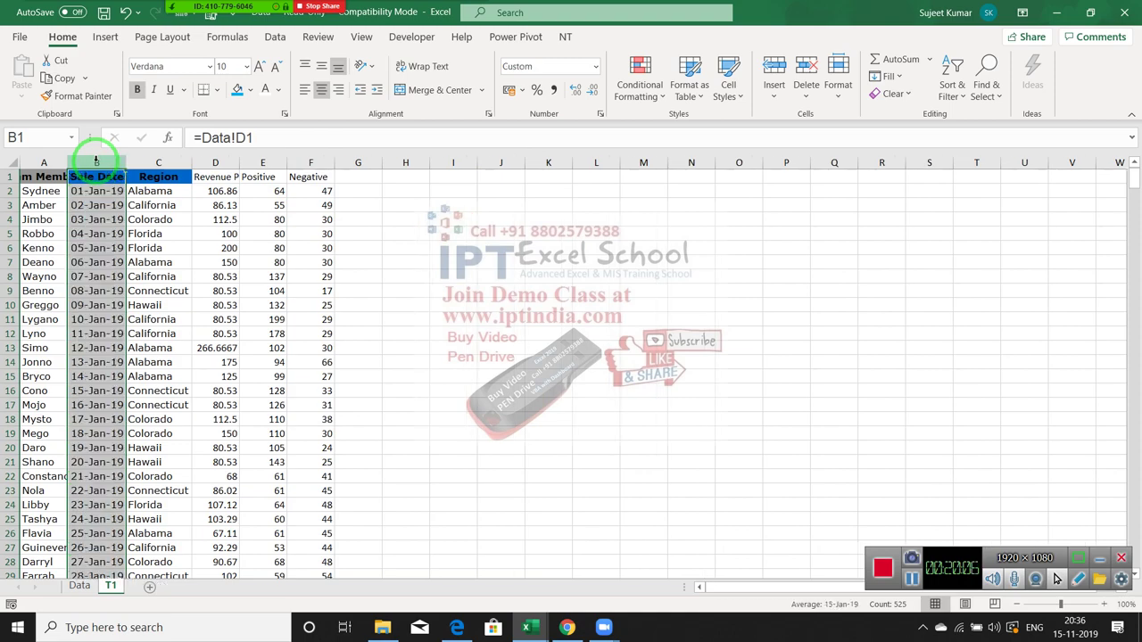
{"action": "left_click", "coordinate": [97, 233]}
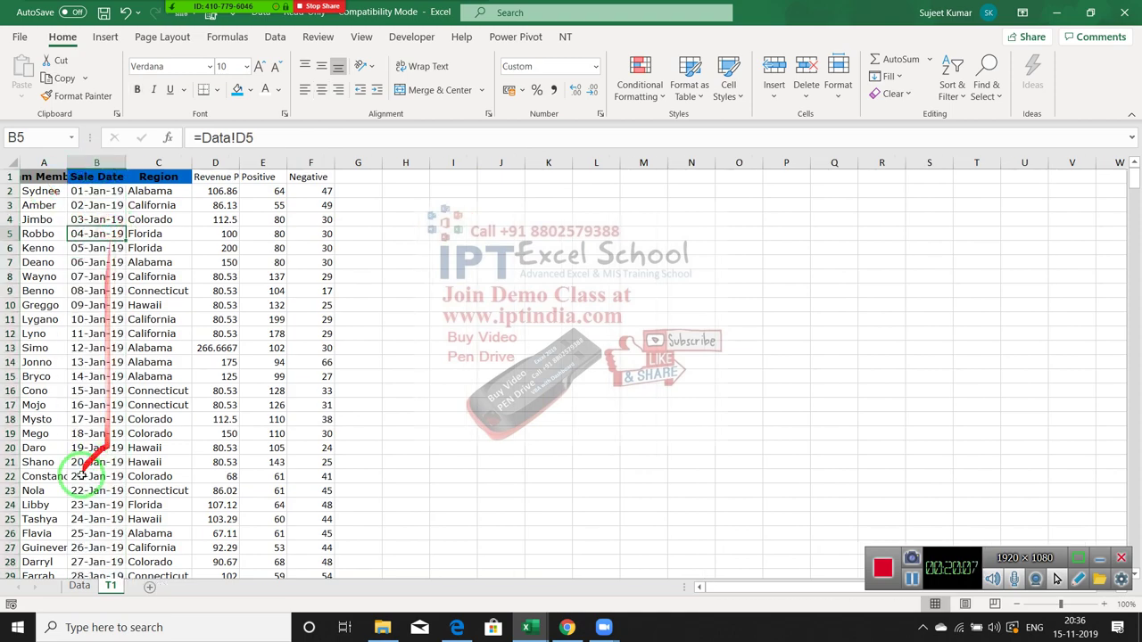
Replace the first team member name in Data cell B2 and check T1's linked A2 updates.
{"action": "left_click", "coordinate": [79, 585]}
{"action": "key", "text": "ctrl+Home"}
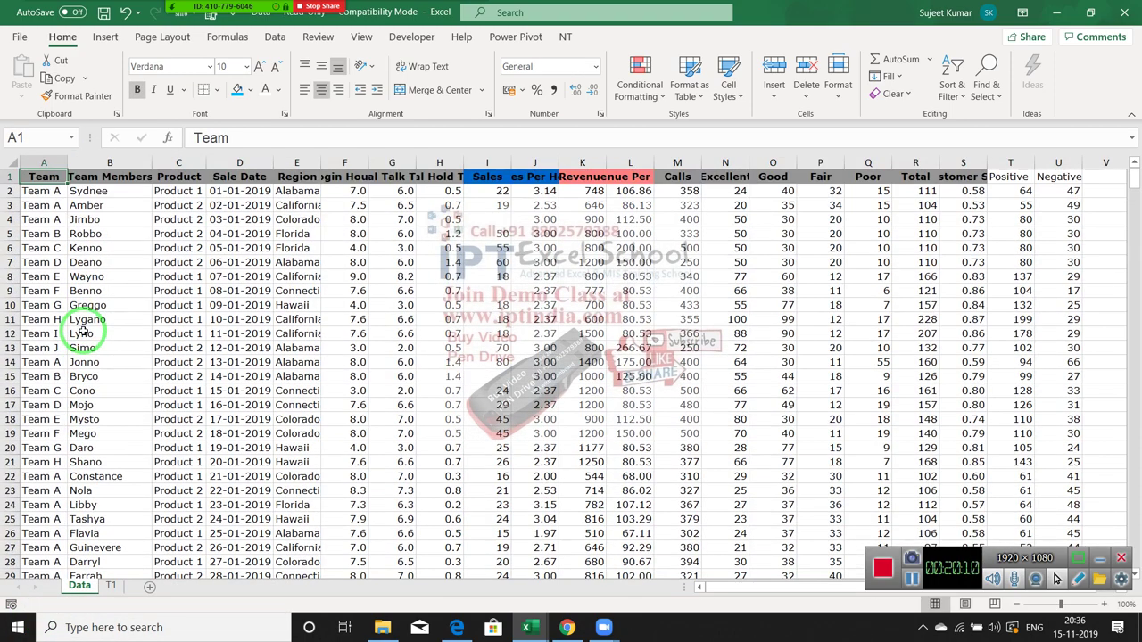
{"action": "key", "text": "Down"}
{"action": "key", "text": "Right"}
{"action": "key", "text": "Right"}
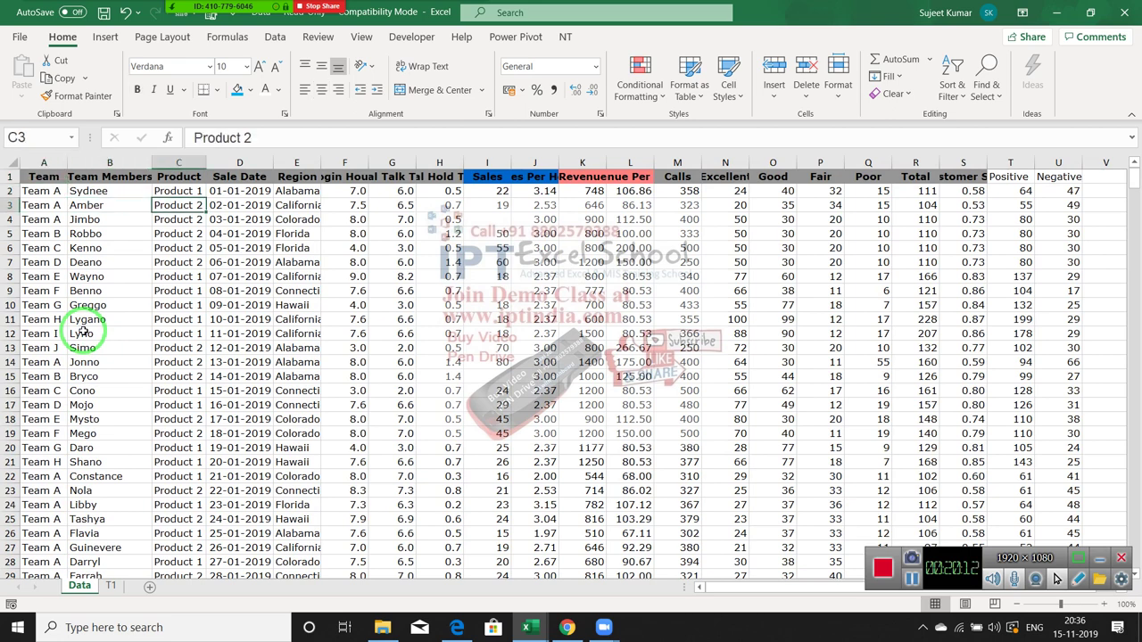
{"action": "key", "text": "Left"}
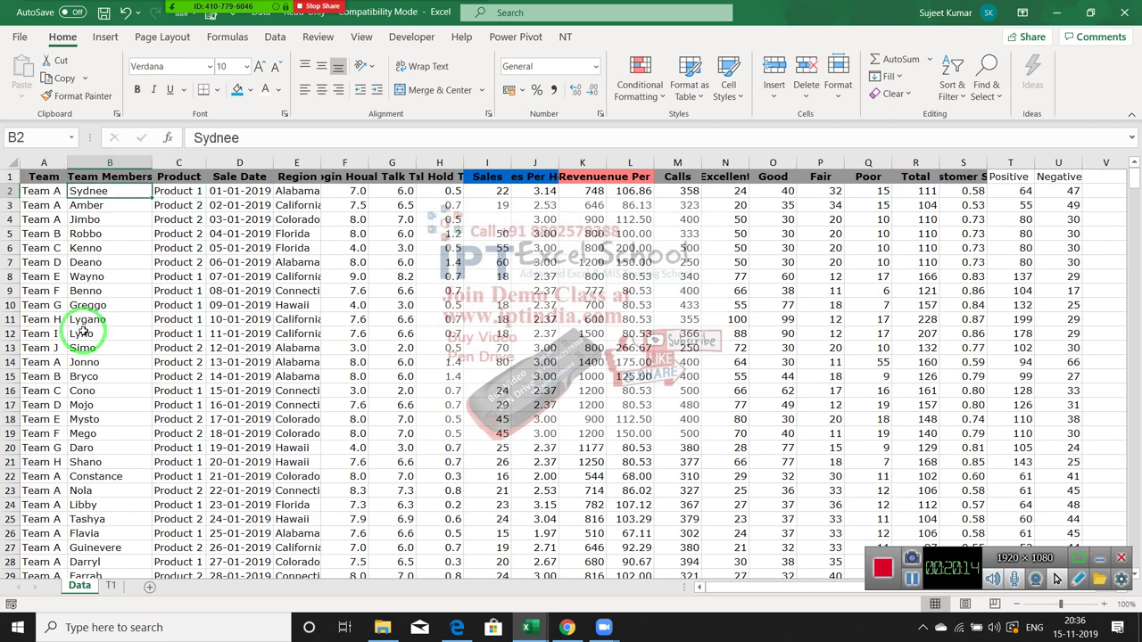
{"action": "type", "text": "sUDHIR"}
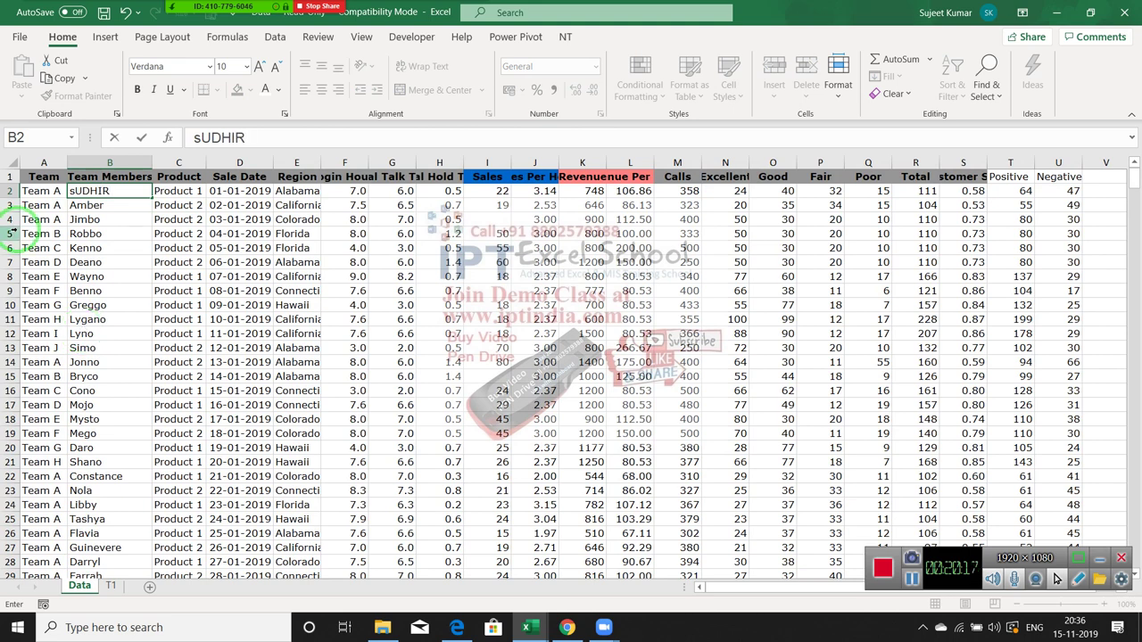
{"action": "key", "text": "Return"}
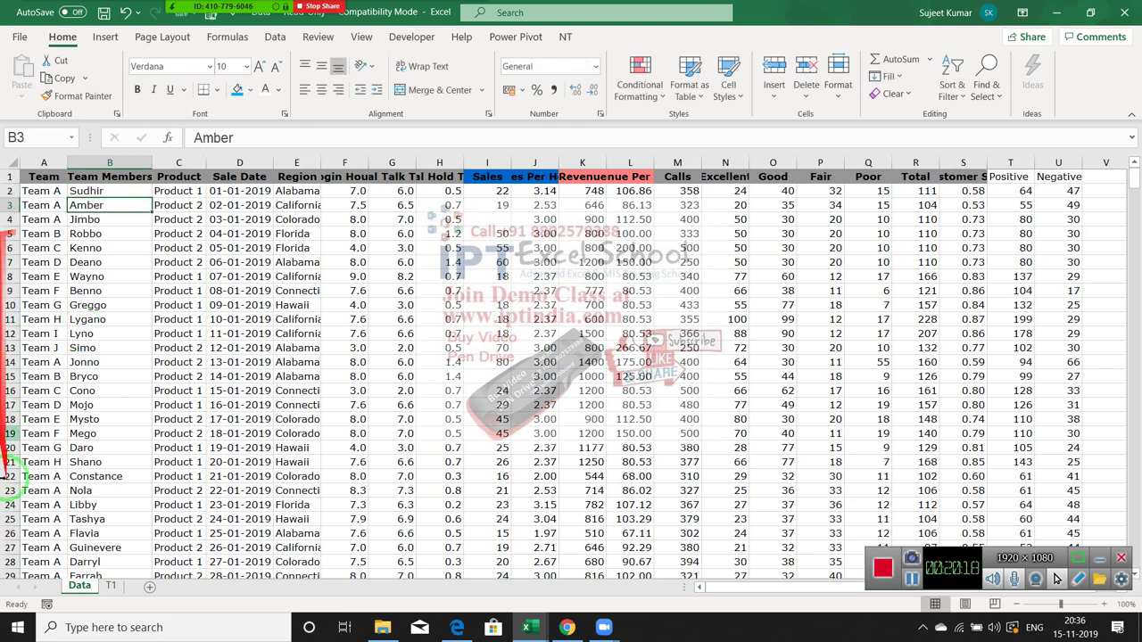
{"action": "left_click", "coordinate": [117, 586]}
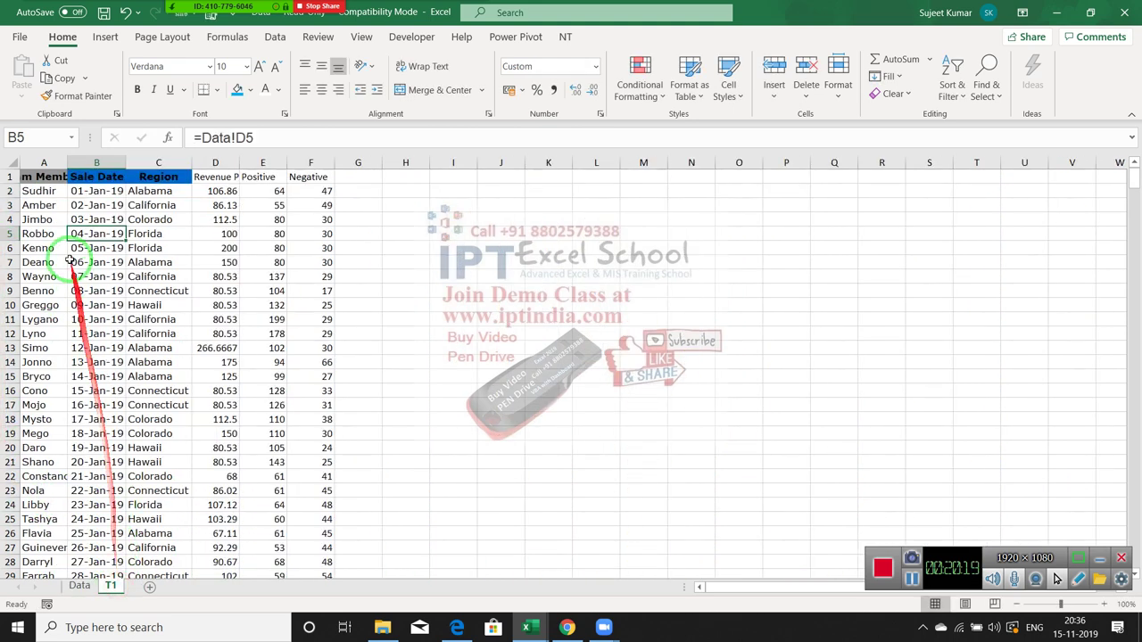
{"action": "left_click", "coordinate": [31, 191]}
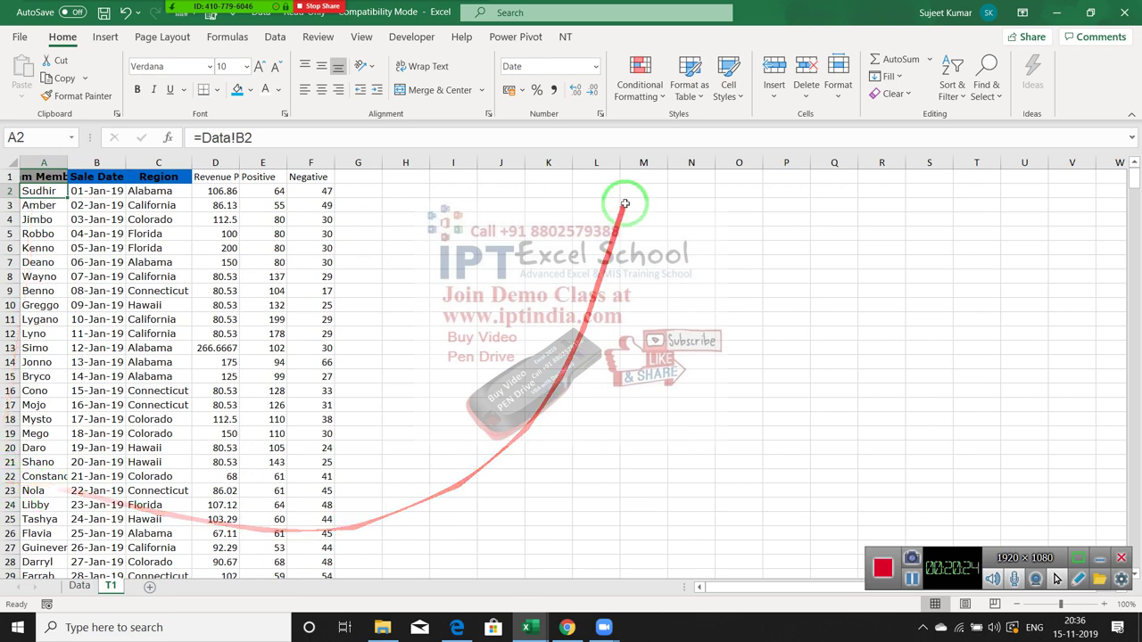
Enter =A1 in T1 cell L1 so it displays the Team Members heading.
{"action": "left_click", "coordinate": [599, 182]}
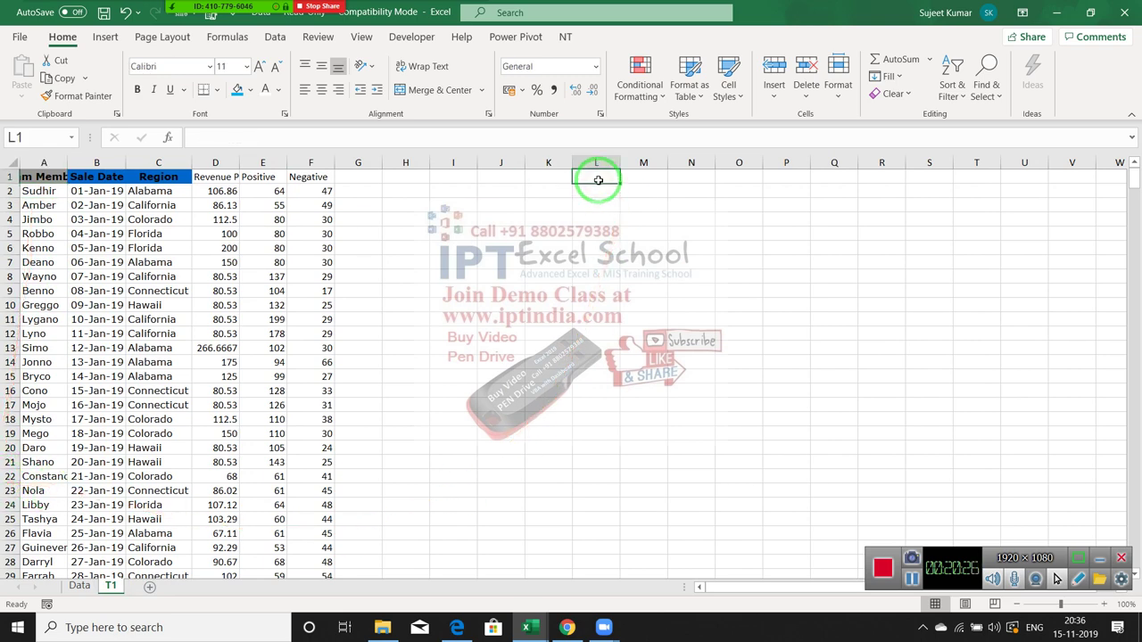
{"action": "type", "text": "="}
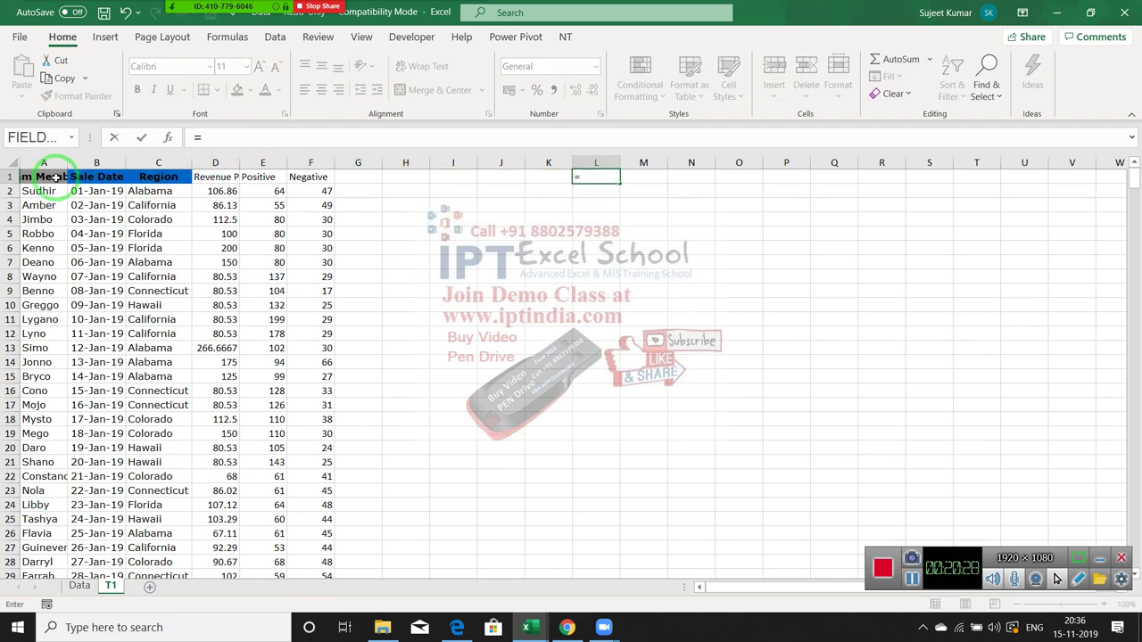
{"action": "left_click", "coordinate": [53, 176]}
{"action": "key", "text": "Return"}
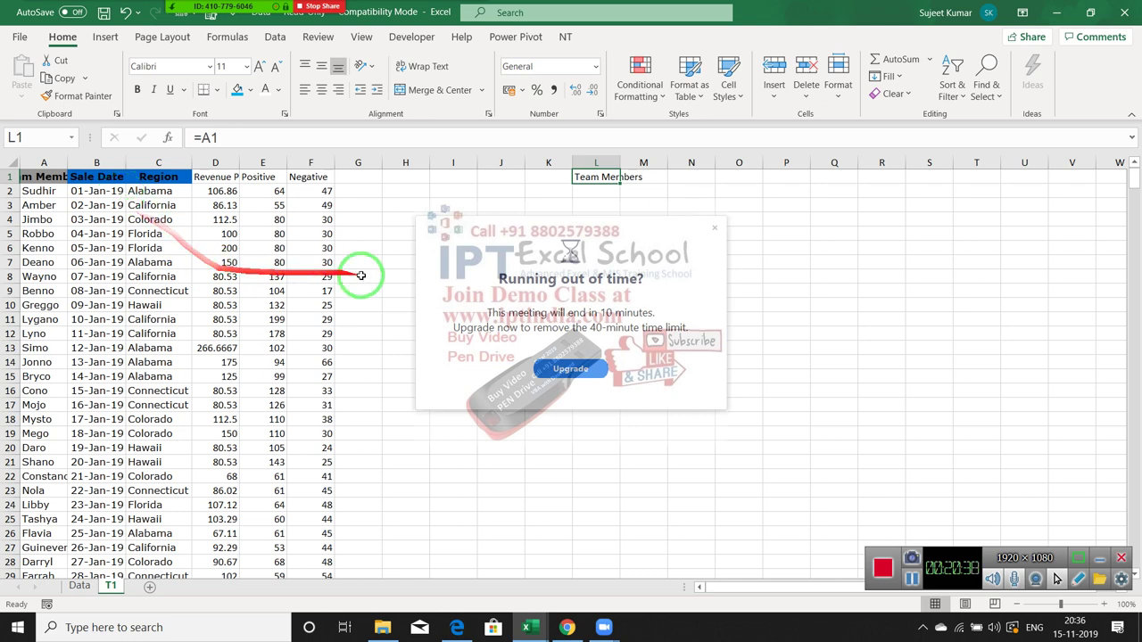
{"action": "left_click", "coordinate": [718, 229]}
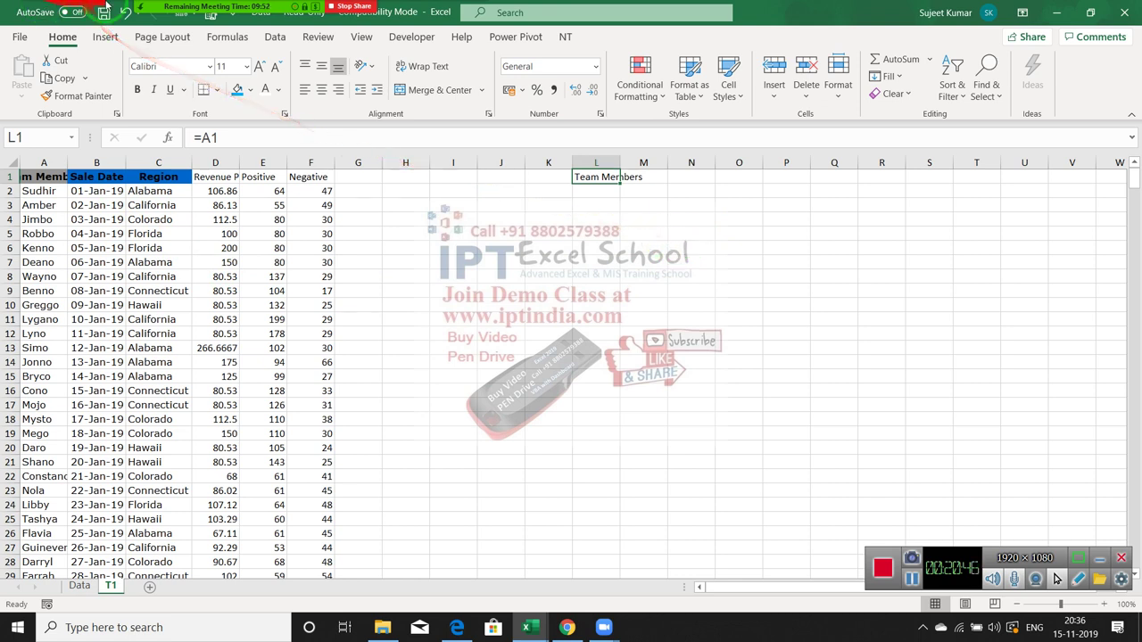
{"action": "left_click", "coordinate": [194, 14]}
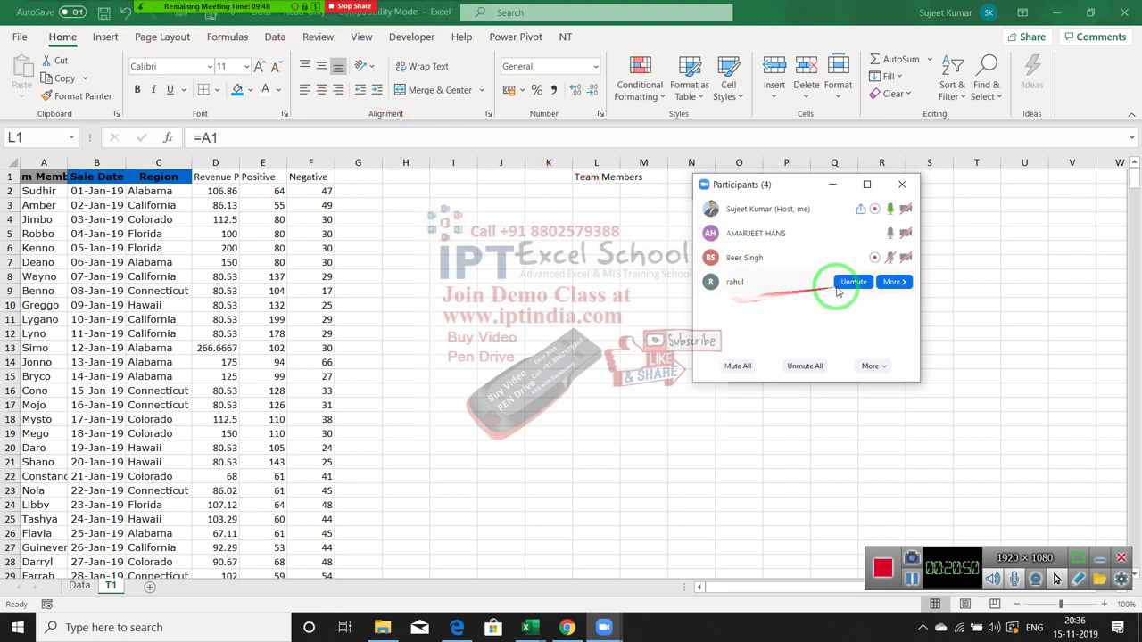
{"action": "mouse_move", "coordinate": [852, 262]}
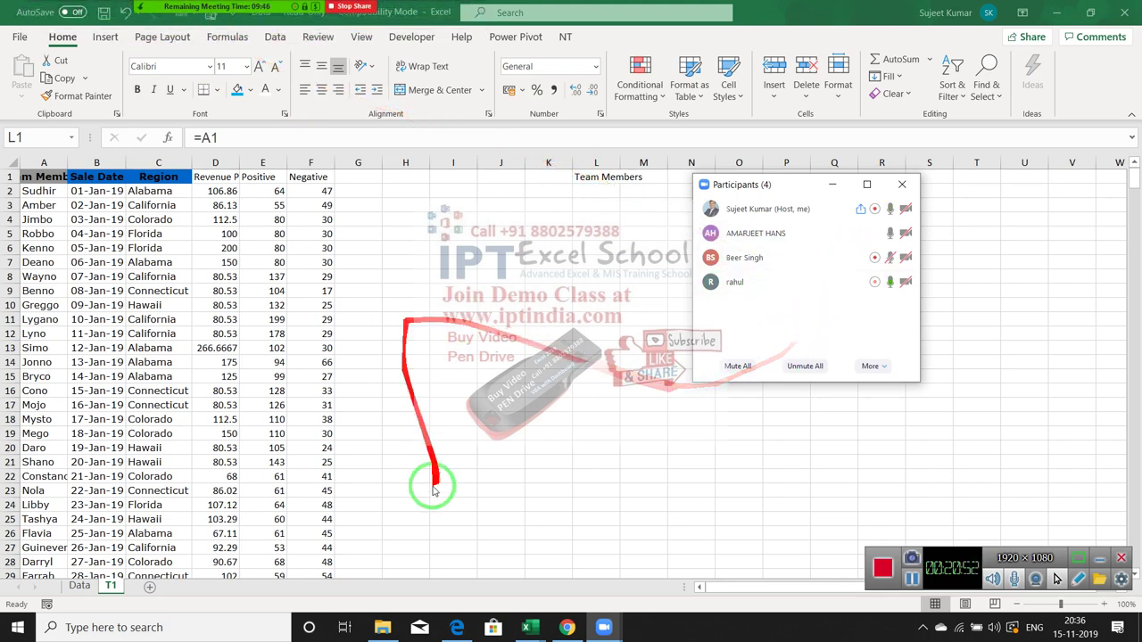
{"action": "left_click", "coordinate": [75, 585]}
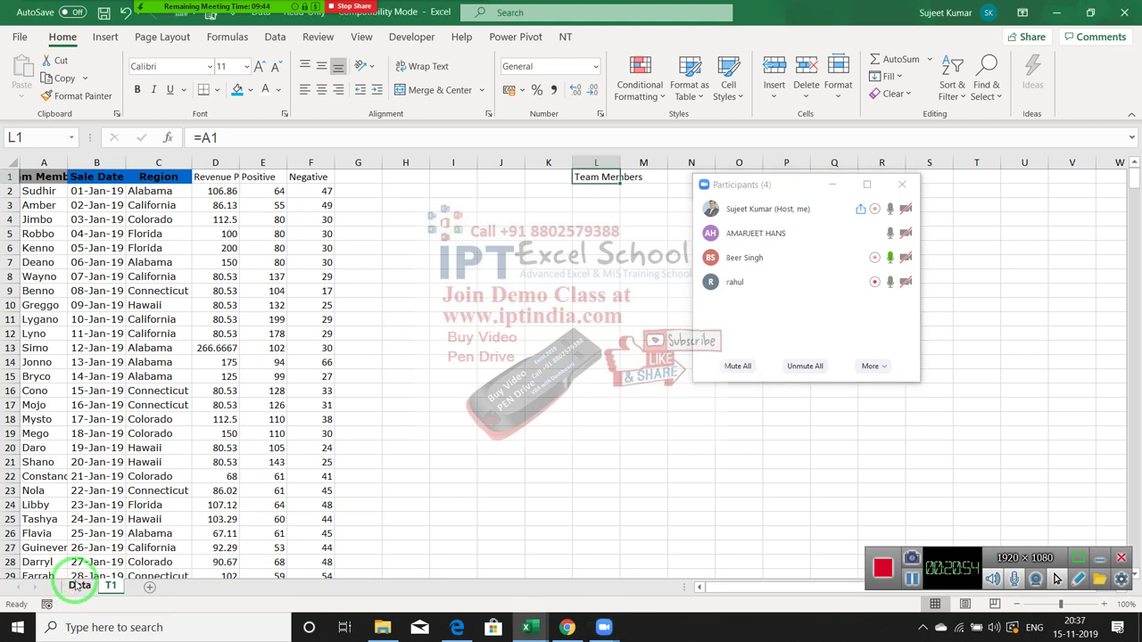
Insert a PivotTable from the Data sheet onto a new worksheet.
{"action": "left_click", "coordinate": [79, 585]}
{"action": "left_click", "coordinate": [49, 178]}
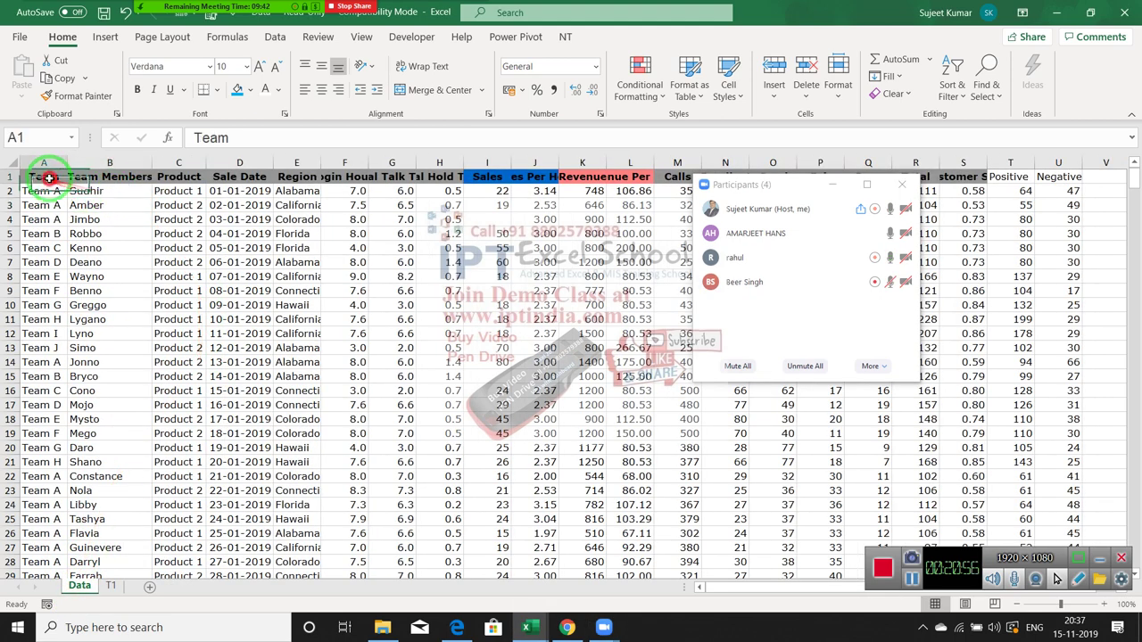
{"action": "left_click", "coordinate": [105, 37]}
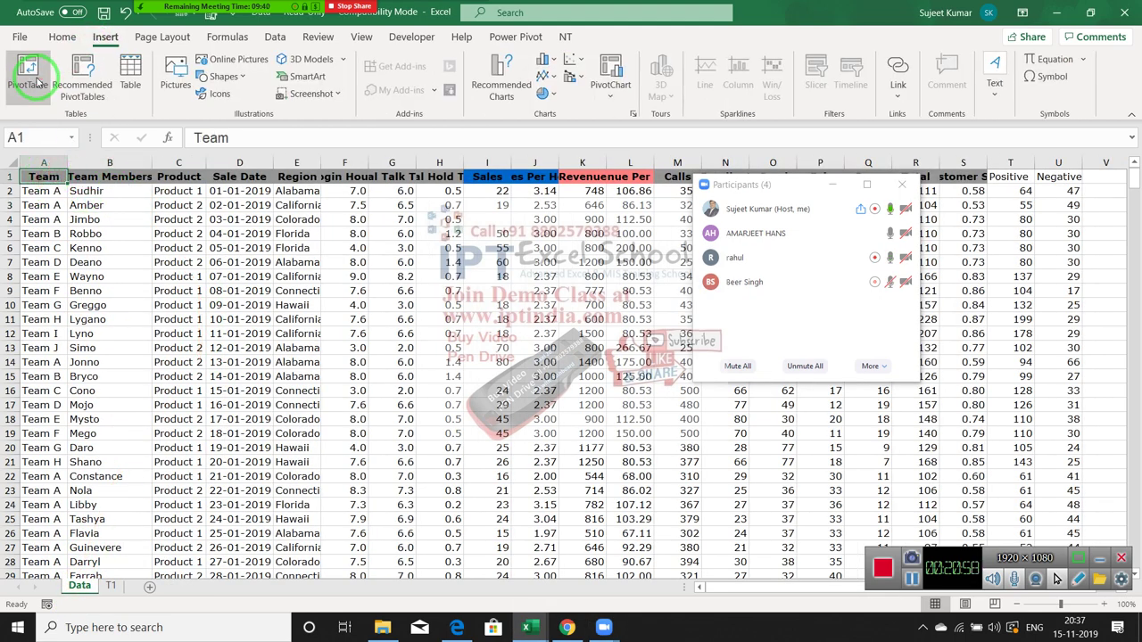
{"action": "left_click", "coordinate": [42, 90]}
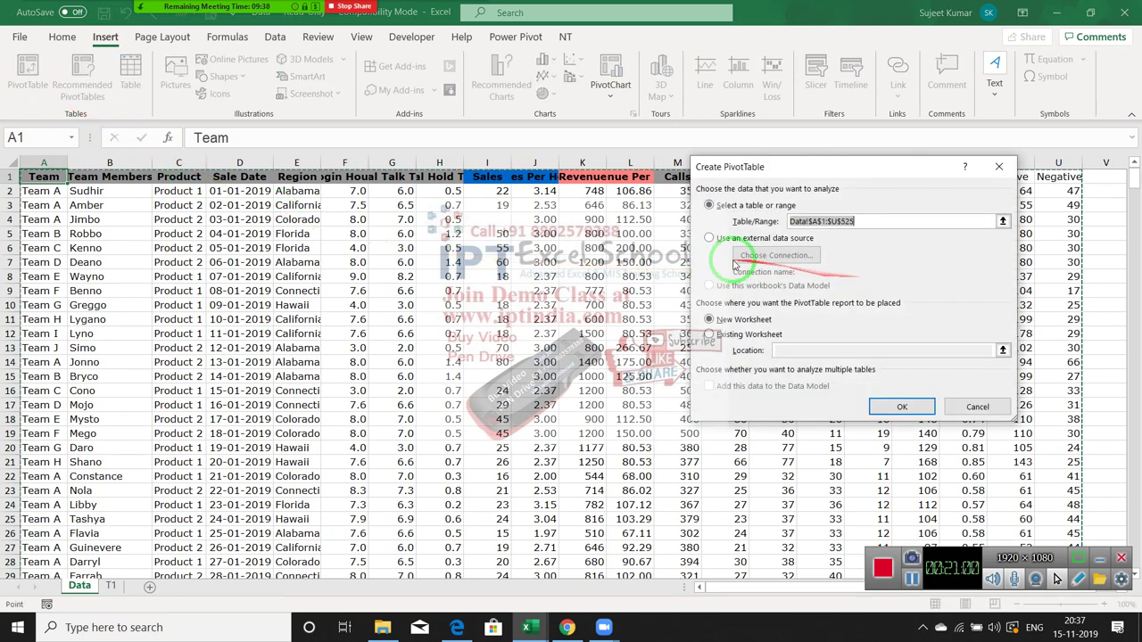
{"action": "left_click", "coordinate": [901, 406]}
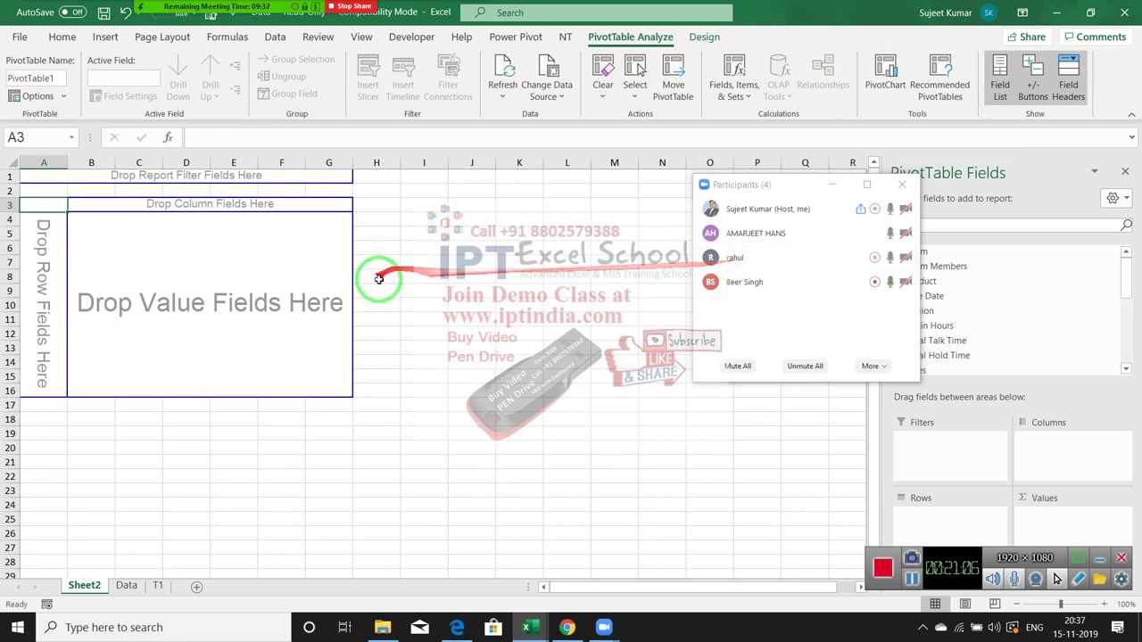
{"action": "left_click", "coordinate": [906, 185]}
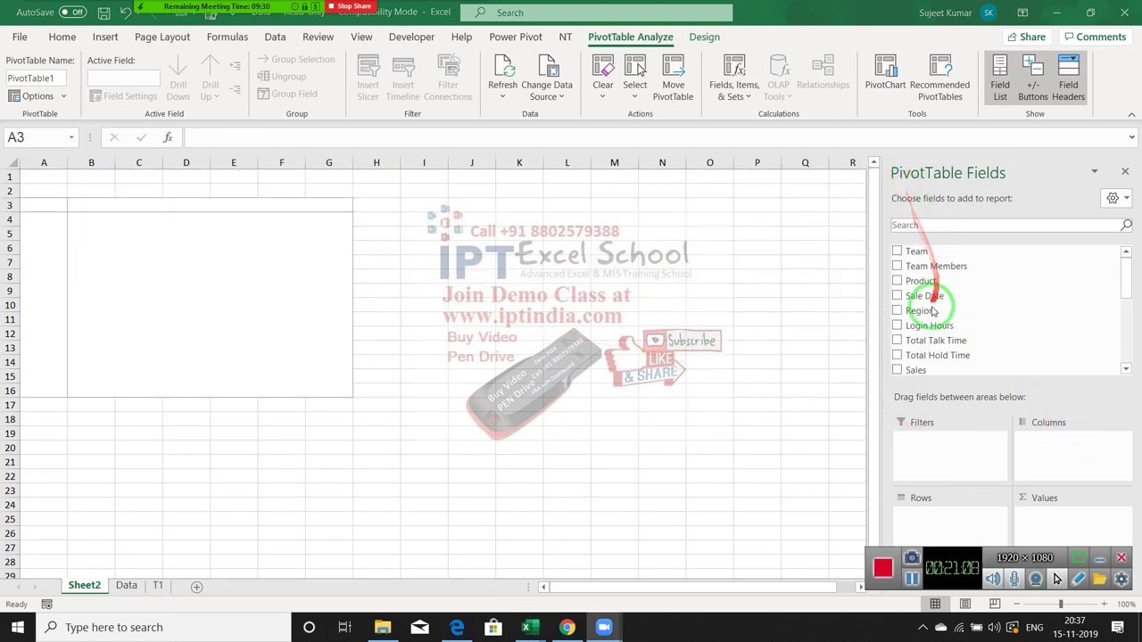
Put Region in Rows and Sales in Values, then view the PivotTable Design styles.
{"action": "left_click_drag", "start_coordinate": [920, 311], "coordinate": [975, 531]}
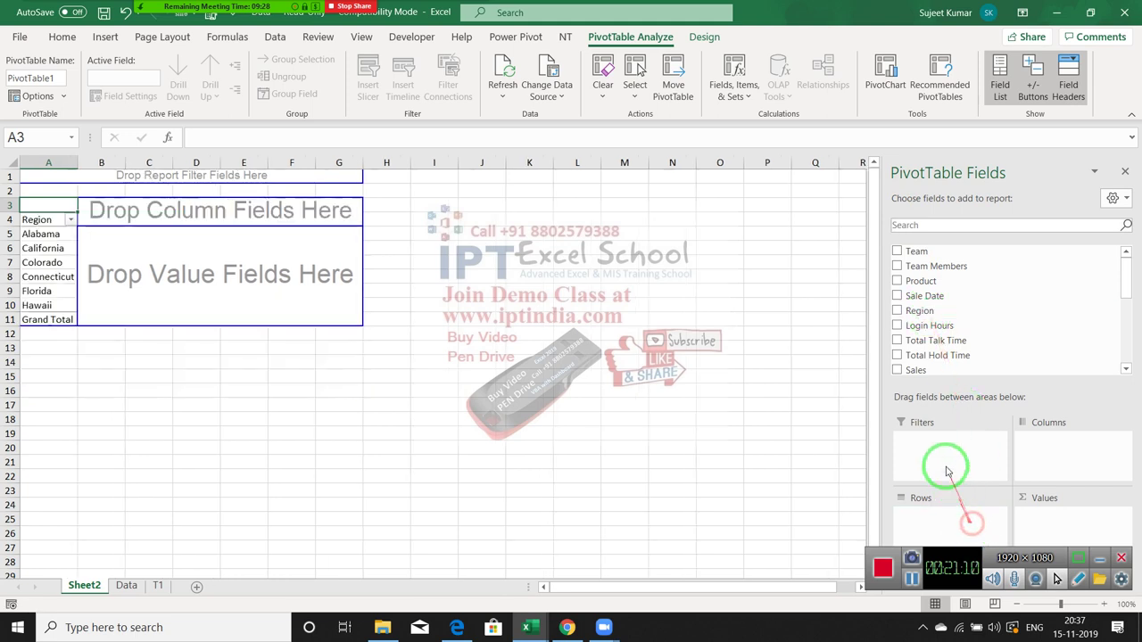
{"action": "left_click_drag", "start_coordinate": [916, 369], "coordinate": [1050, 514]}
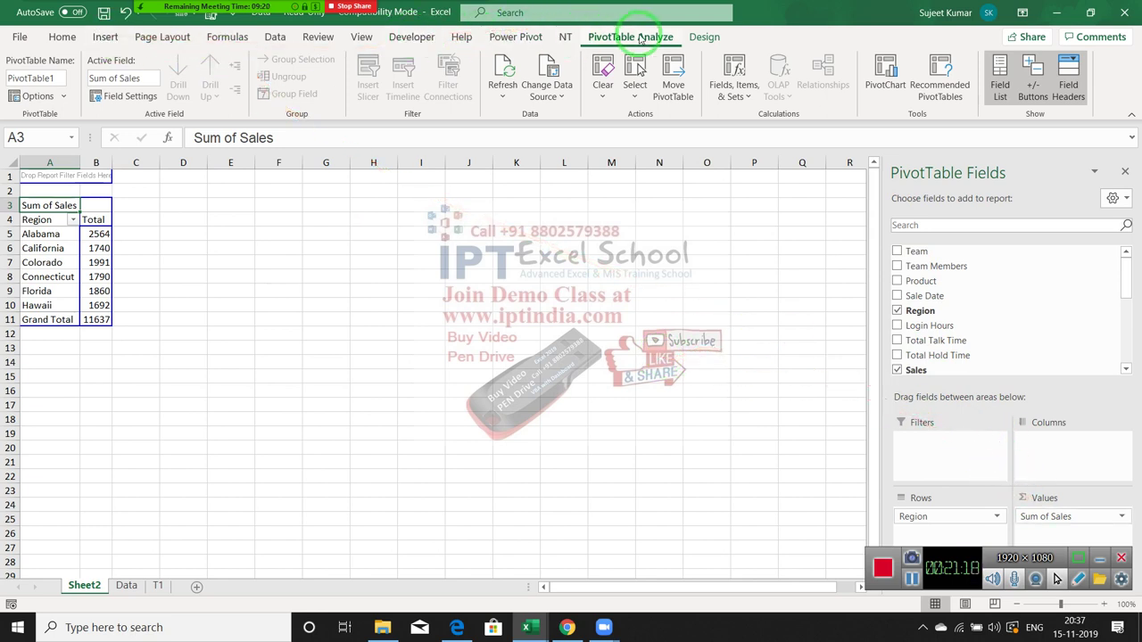
{"action": "left_click", "coordinate": [696, 38]}
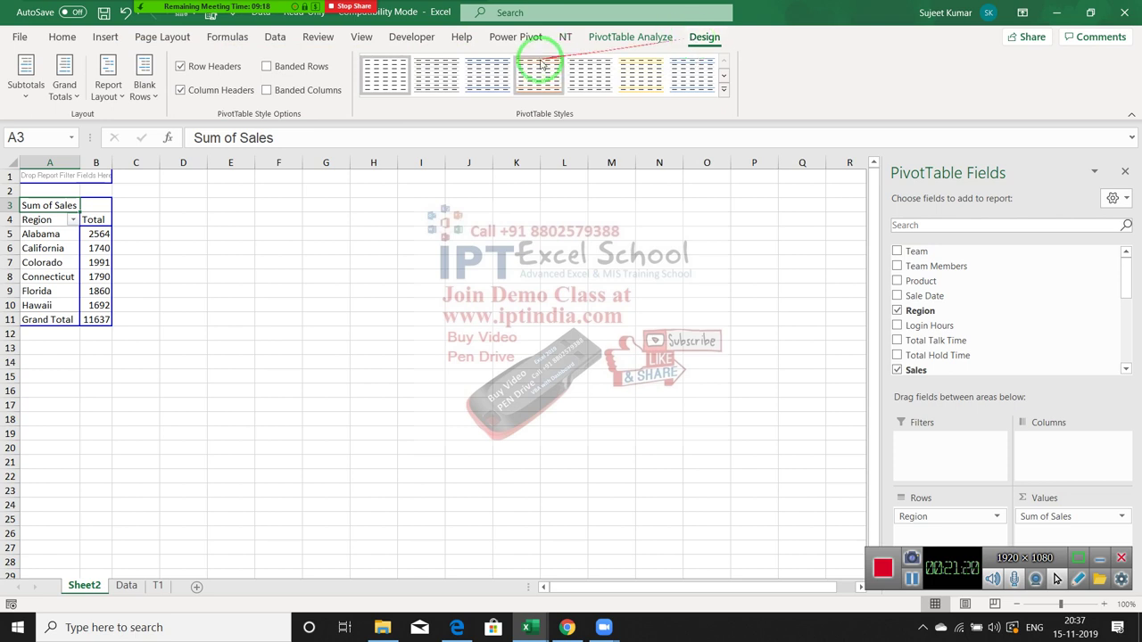
{"action": "left_click", "coordinate": [612, 40]}
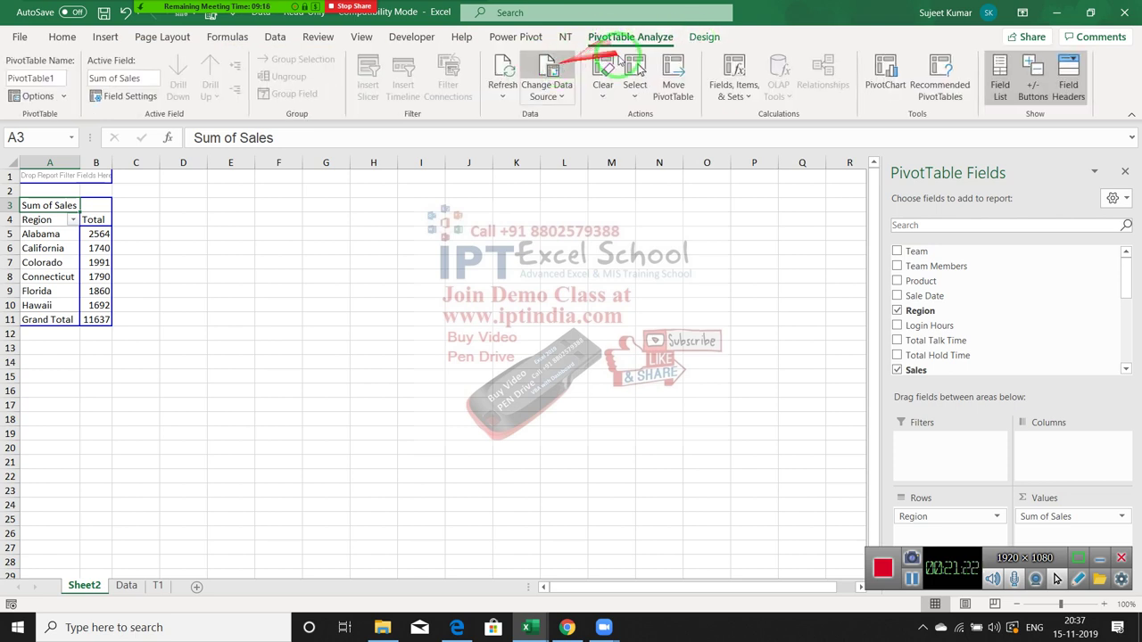
{"action": "left_click", "coordinate": [712, 37]}
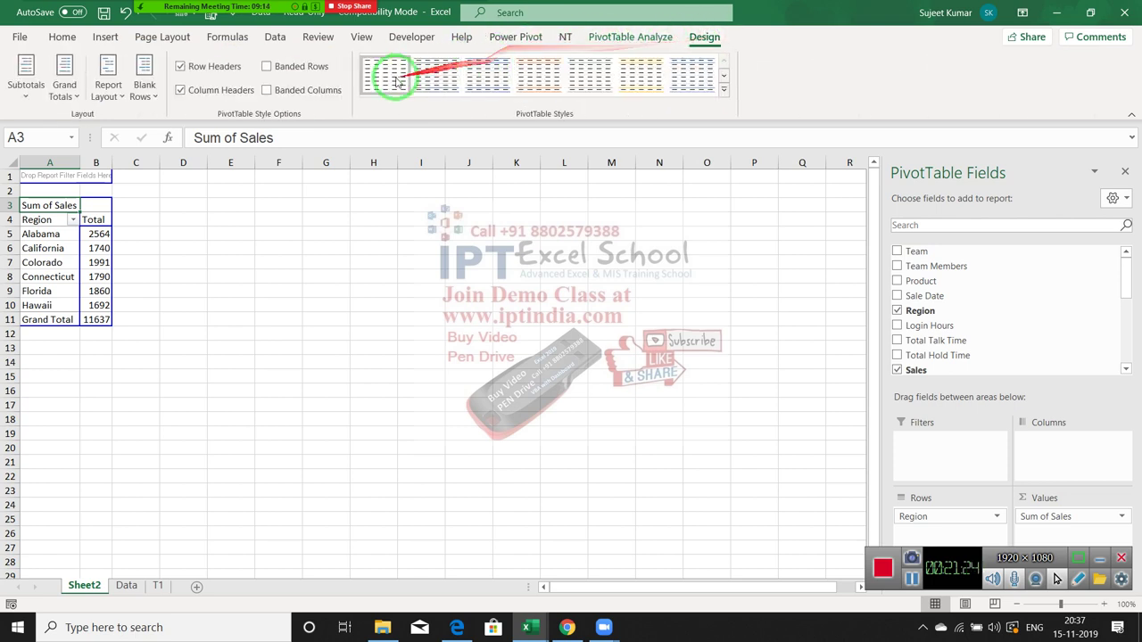
{"action": "left_click", "coordinate": [637, 44]}
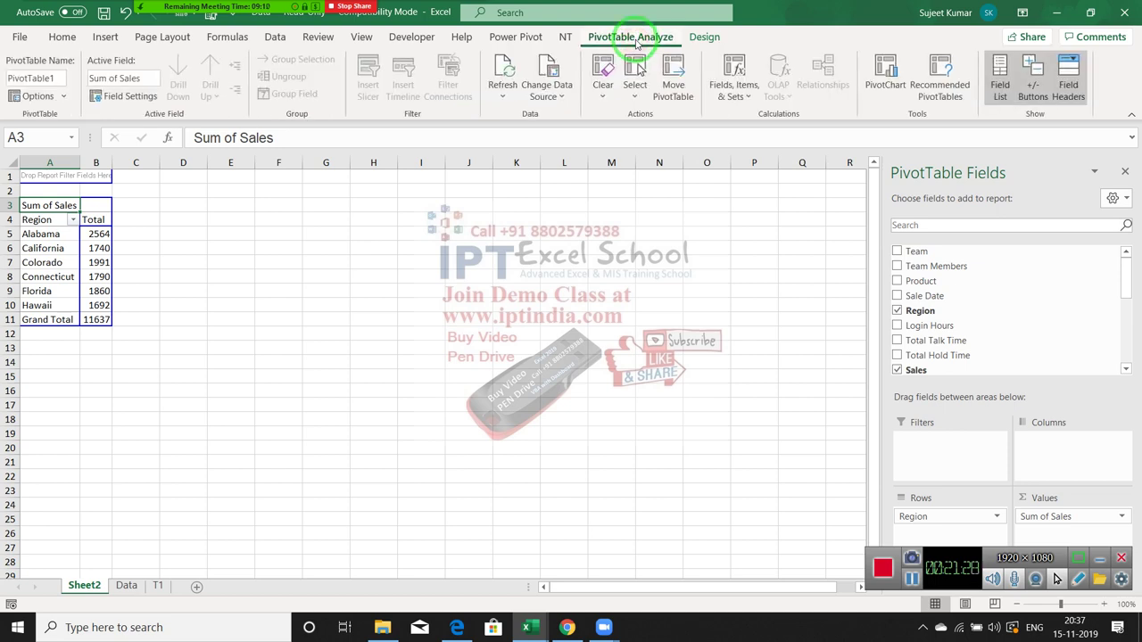
{"action": "left_click", "coordinate": [694, 41]}
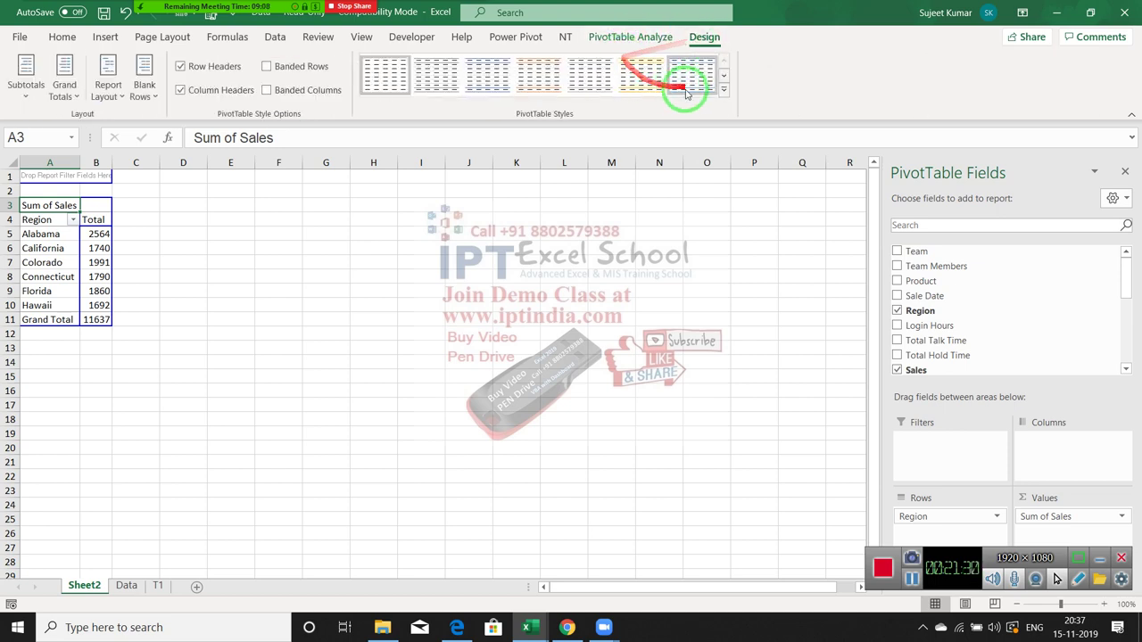
Apply a dark blue style to the Region sales PivotTable, hide the field list, and return to T1.
{"action": "left_click", "coordinate": [723, 92]}
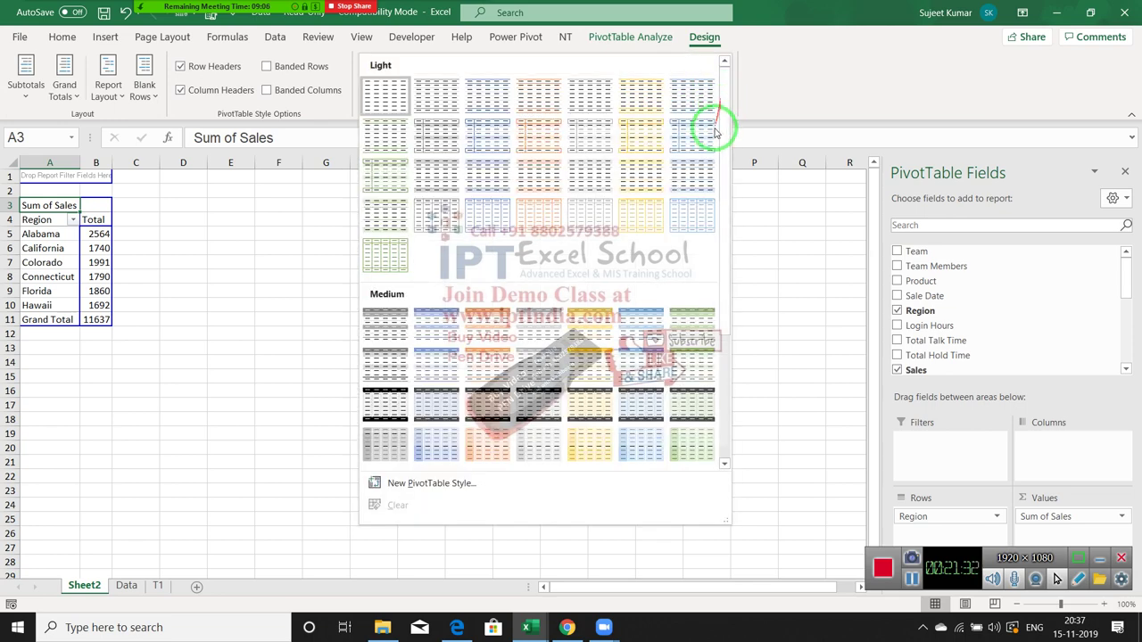
{"action": "scroll", "coordinate": [591, 393], "scroll_direction": "down", "scroll_amount": 3}
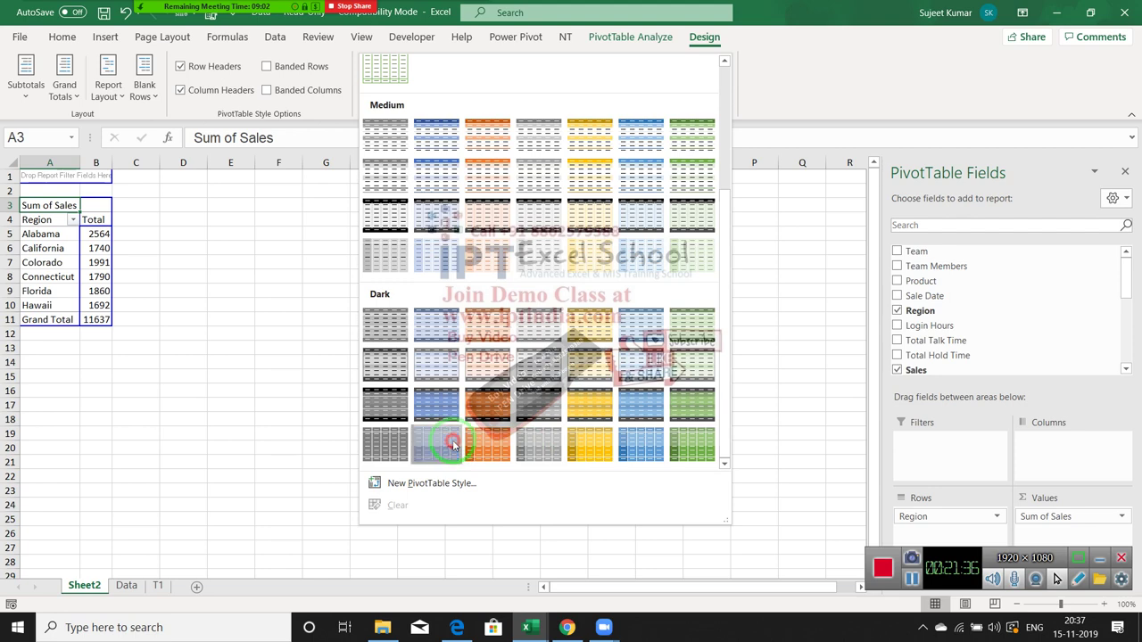
{"action": "left_click", "coordinate": [461, 452]}
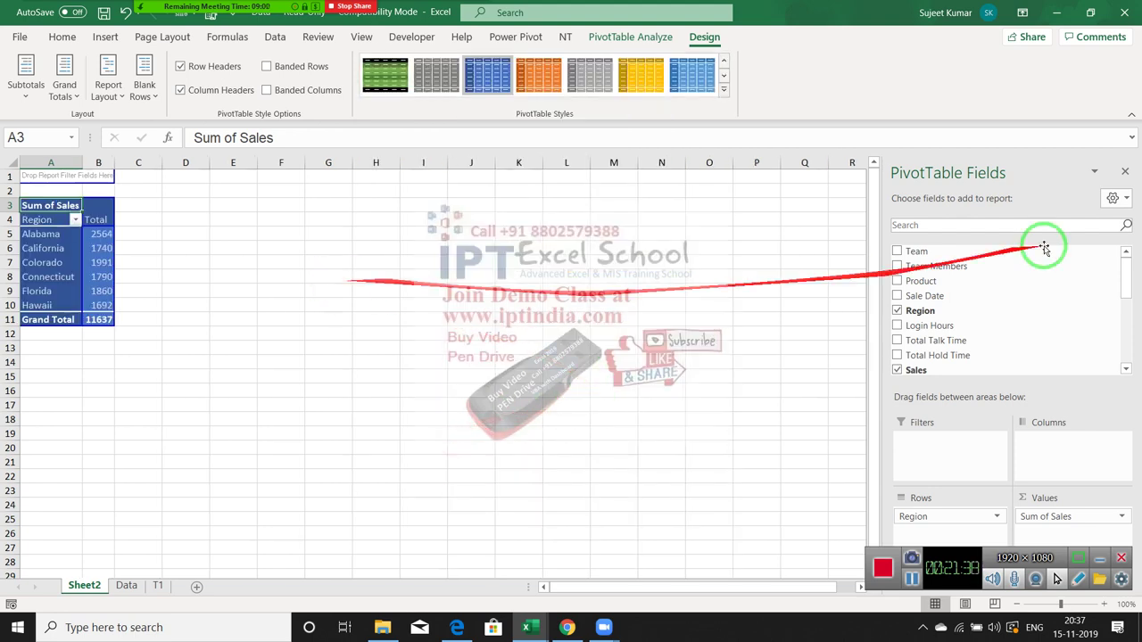
{"action": "left_click", "coordinate": [1123, 172]}
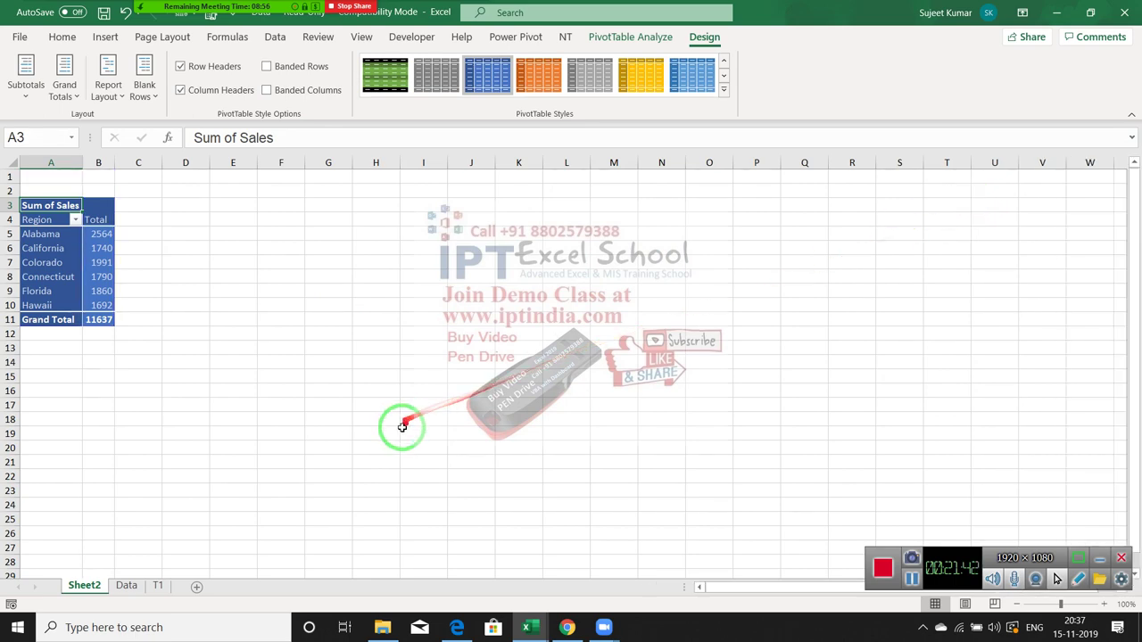
{"action": "left_click", "coordinate": [158, 586]}
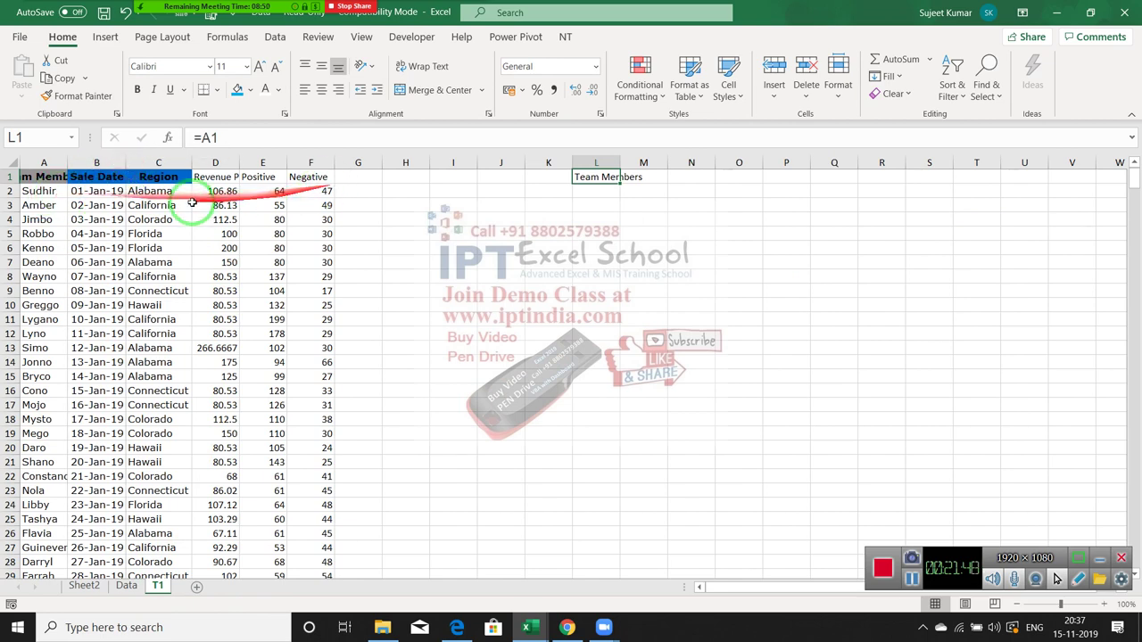
Select the Region cells C2:C11 on T1, then go to Sheet2's Sum of Sales by Region pivot table.
{"action": "left_click_drag", "start_coordinate": [174, 191], "coordinate": [160, 319]}
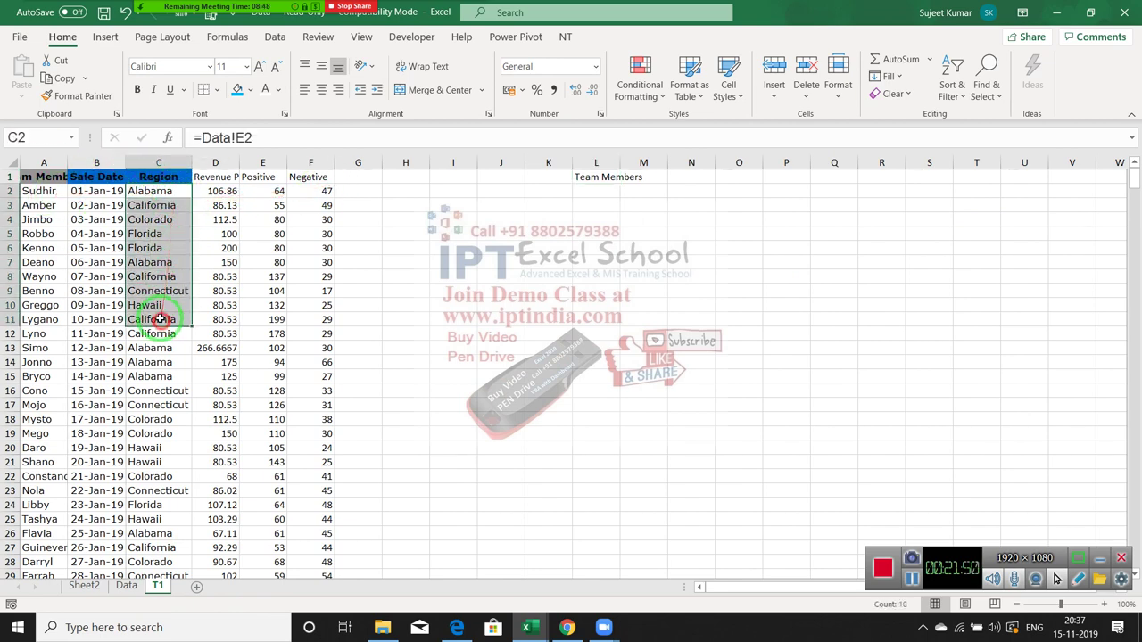
{"action": "left_click", "coordinate": [470, 179]}
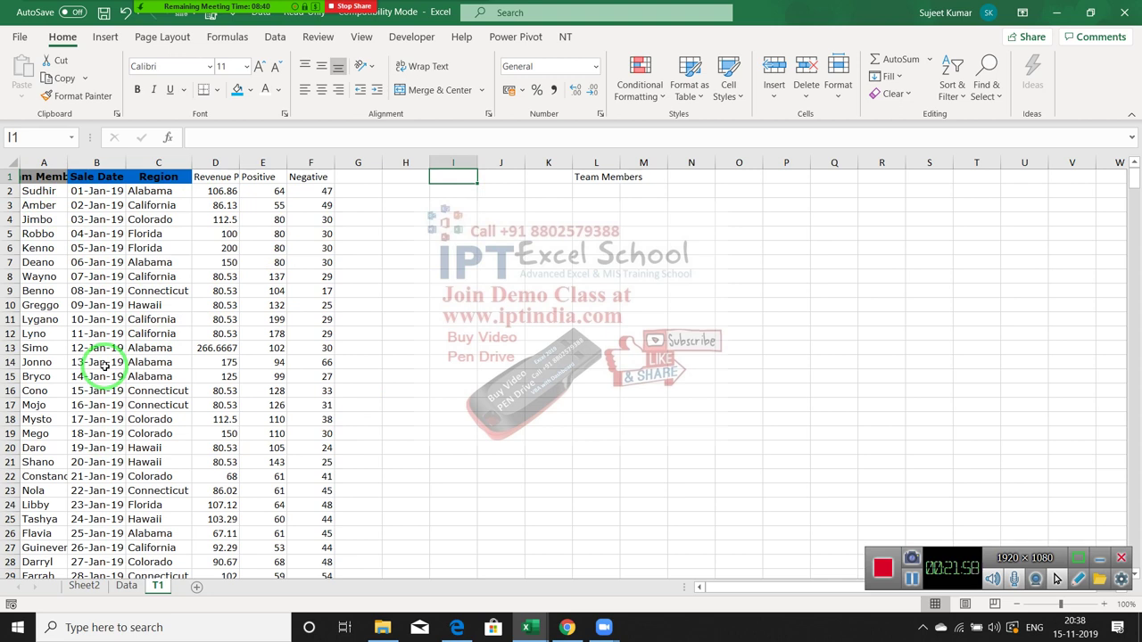
{"action": "left_click_drag", "start_coordinate": [104, 366], "coordinate": [306, 341]}
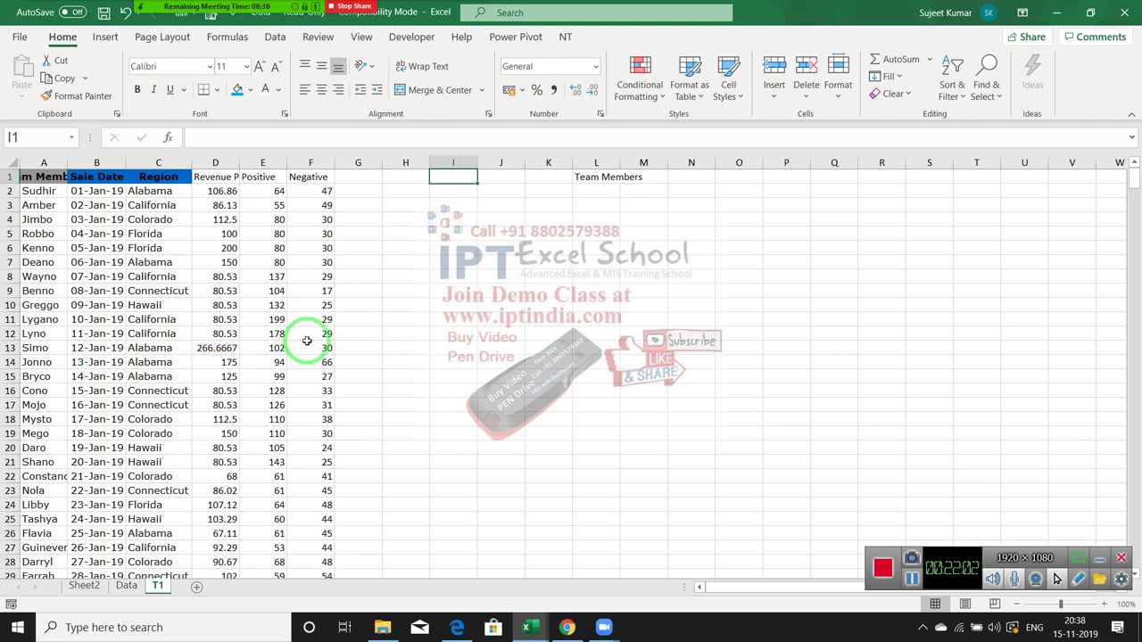
{"action": "left_click", "coordinate": [85, 585]}
Insert a clustered column PivotChart from the Region sales pivot table.
{"action": "left_click", "coordinate": [134, 375]}
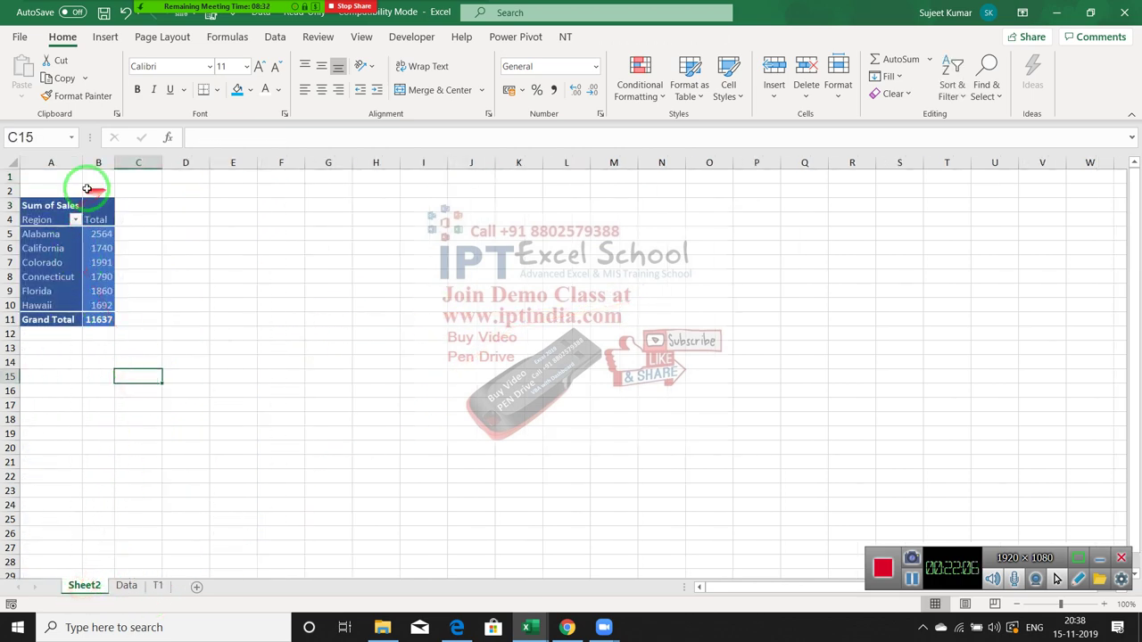
{"action": "left_click", "coordinate": [45, 212]}
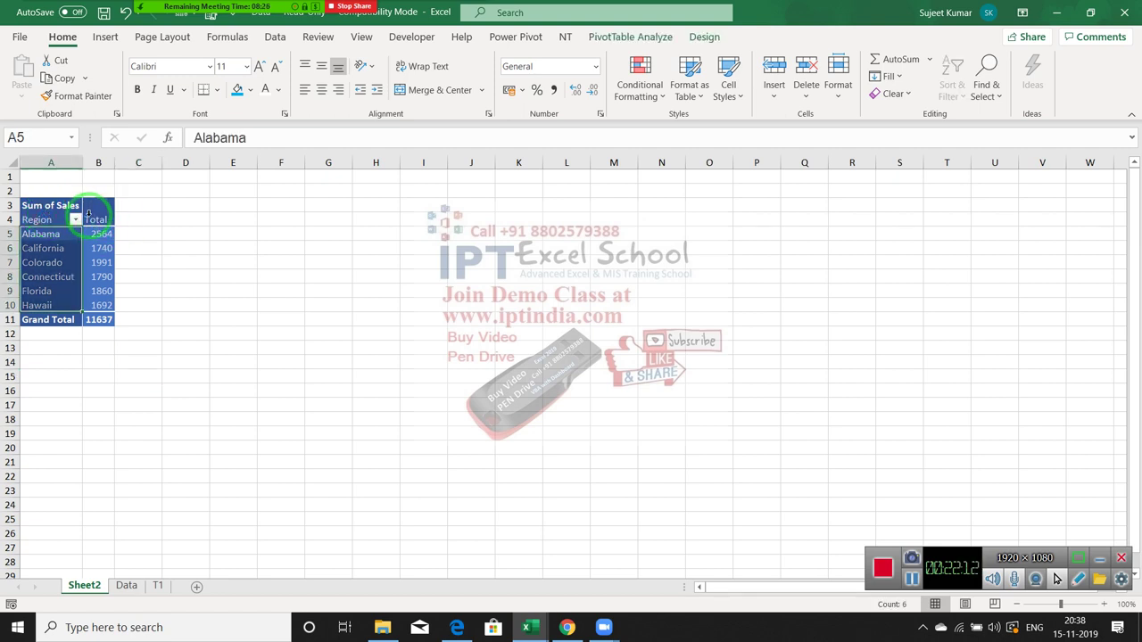
{"action": "left_click", "coordinate": [41, 220]}
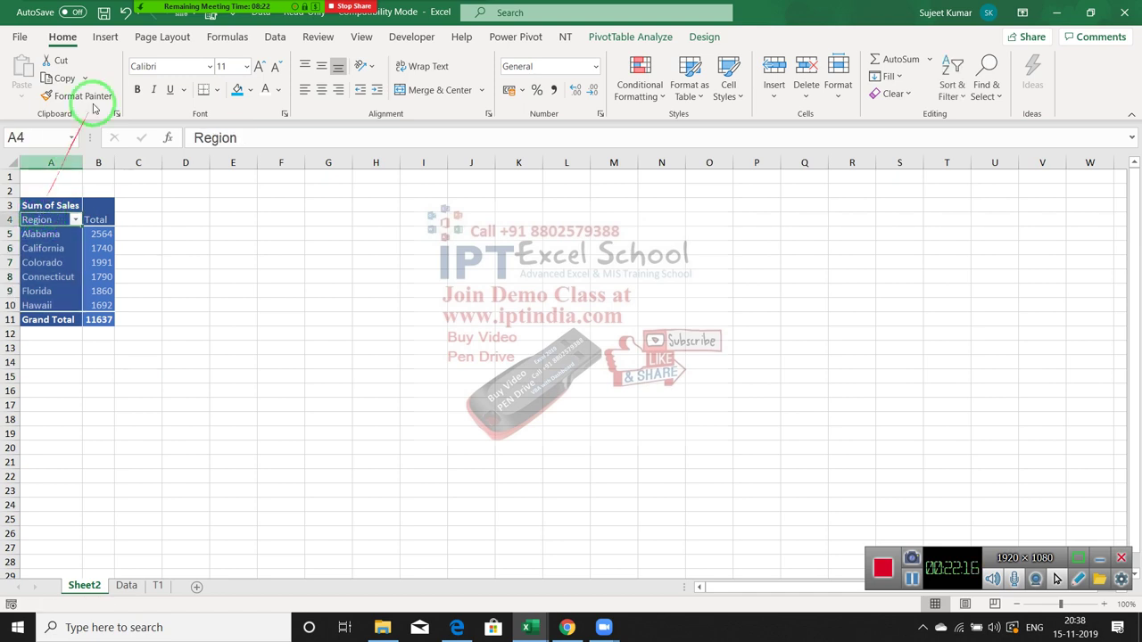
{"action": "left_click", "coordinate": [104, 37]}
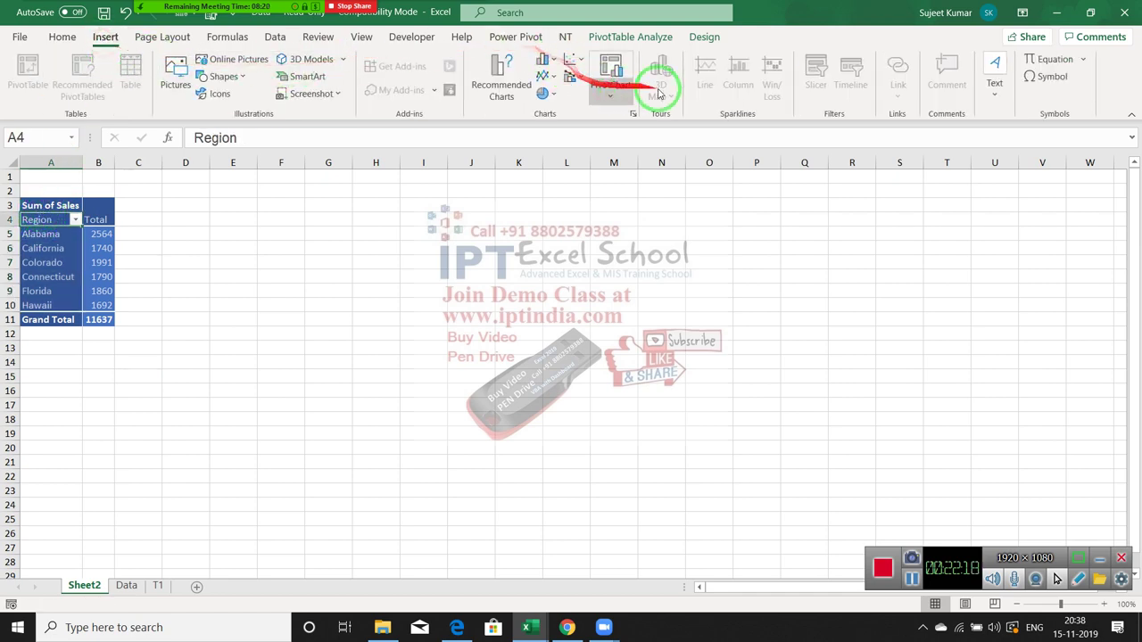
{"action": "left_click", "coordinate": [554, 60]}
{"action": "left_click", "coordinate": [562, 109]}
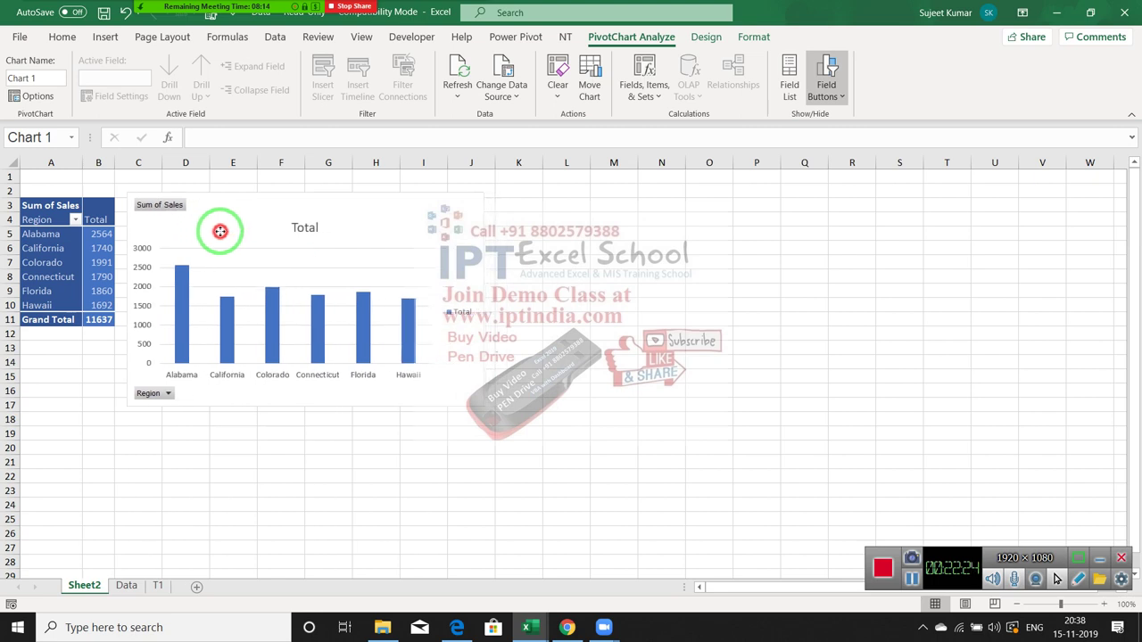
Move the chart beside the pivot table, widen it so region names show, and delete its Total title.
{"action": "left_click_drag", "start_coordinate": [489, 308], "coordinate": [220, 233]}
{"action": "left_click_drag", "start_coordinate": [482, 407], "coordinate": [386, 329]}
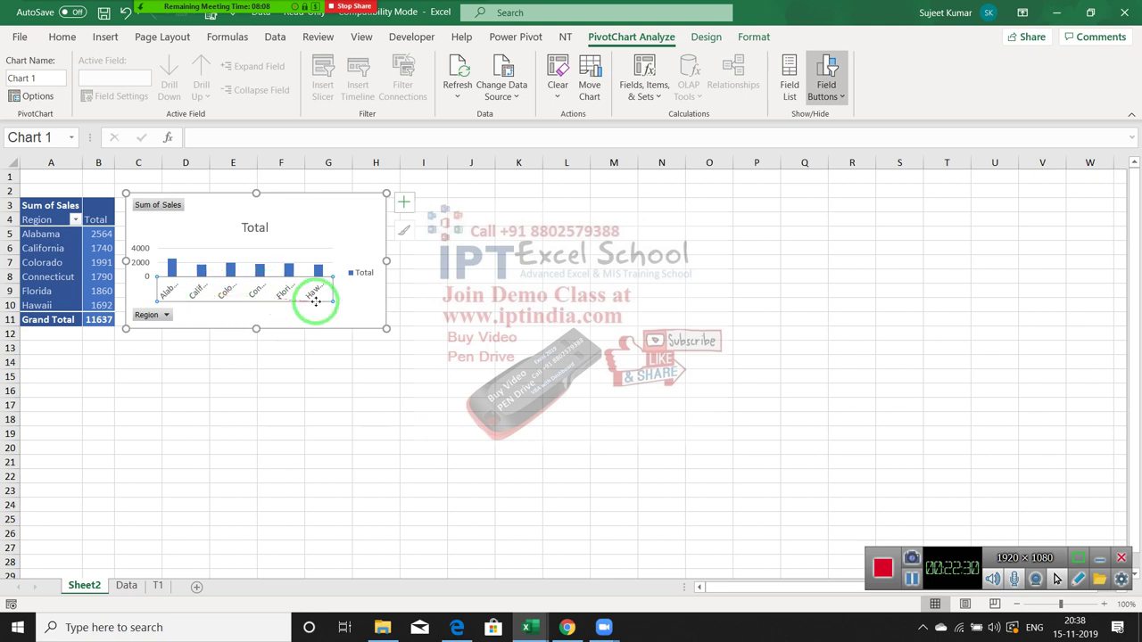
{"action": "left_click_drag", "start_coordinate": [386, 261], "coordinate": [497, 261]}
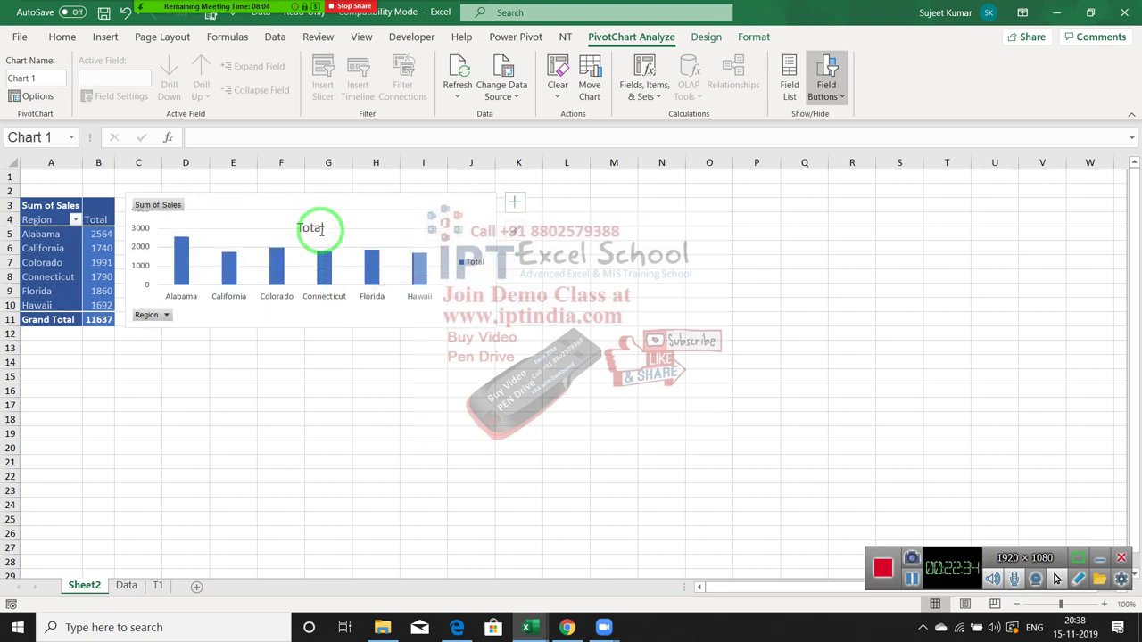
{"action": "key", "text": "Delete"}
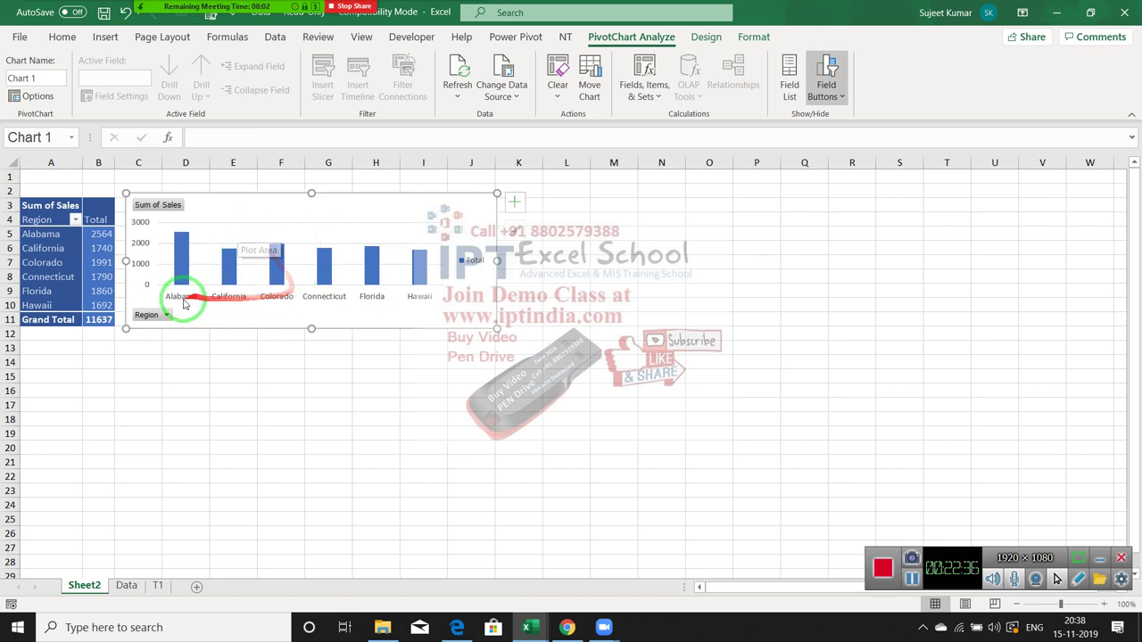
{"action": "left_click", "coordinate": [491, 359]}
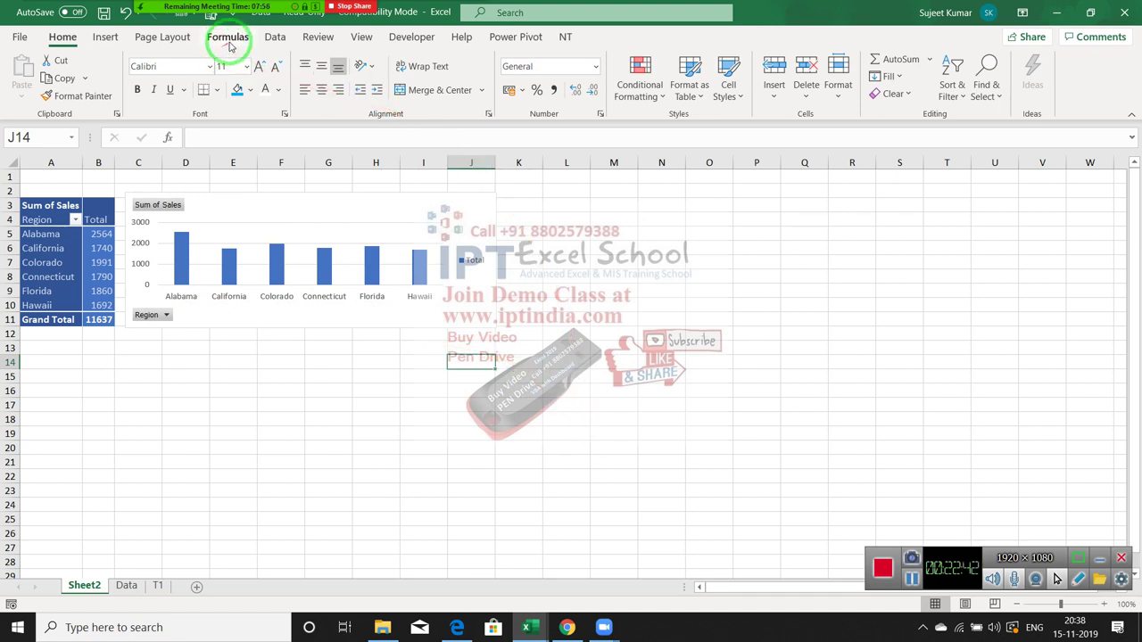
Turn off the worksheet gridlines from Page Layout.
{"action": "left_click", "coordinate": [119, 40]}
{"action": "left_click", "coordinate": [179, 39]}
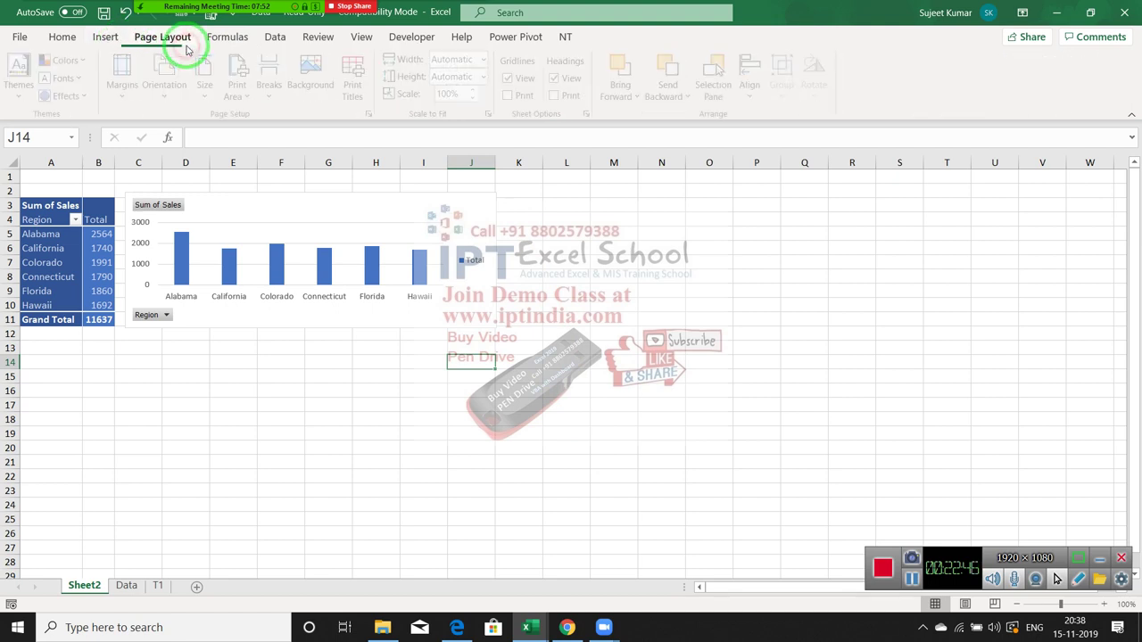
{"action": "left_click", "coordinate": [514, 78]}
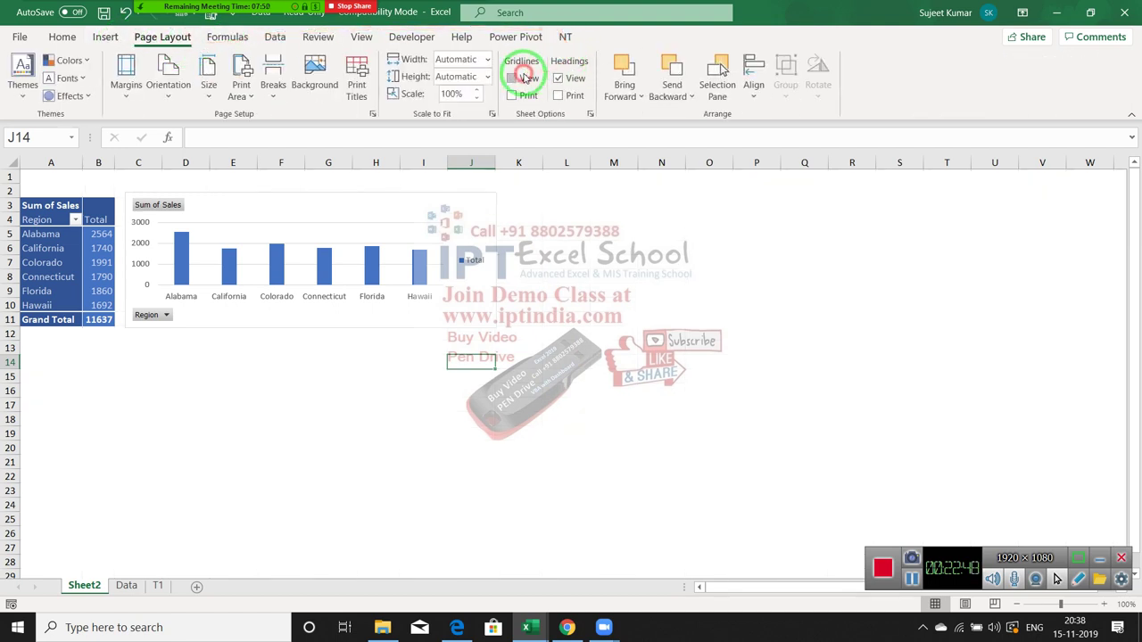
Copy the pivot table and chart range A2:J12.
{"action": "left_click", "coordinate": [44, 189]}
{"action": "left_click_drag", "start_coordinate": [44, 189], "coordinate": [490, 330]}
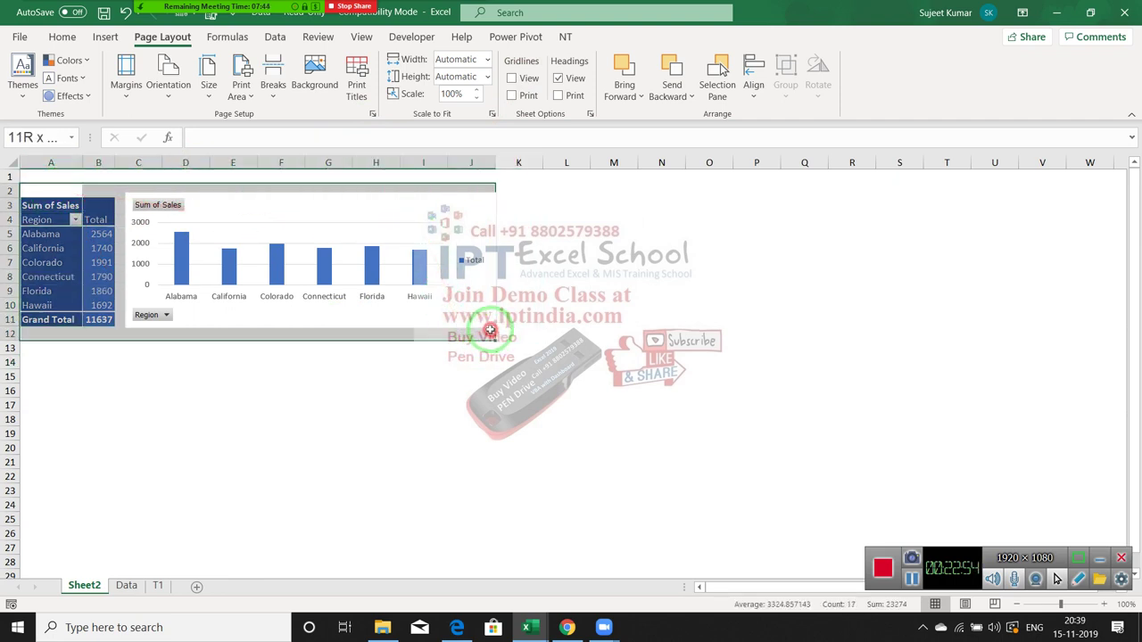
{"action": "key", "text": "ctrl+c"}
Paste the copied range as a picture at P6, shift it left, then delete it.
{"action": "left_click", "coordinate": [757, 248]}
{"action": "mouse_move", "coordinate": [304, 207]}
{"action": "left_mouse_down"}
{"action": "mouse_move", "coordinate": [55, 137]}
{"action": "mouse_move", "coordinate": [86, 44]}
{"action": "left_mouse_up"}
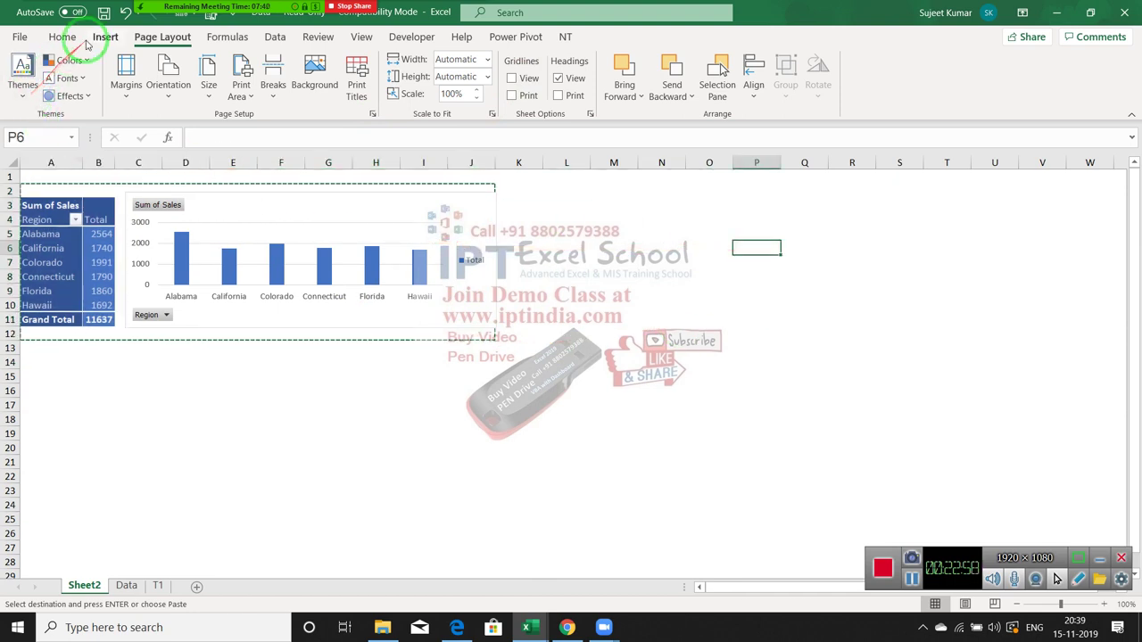
{"action": "left_click", "coordinate": [74, 42]}
{"action": "left_click", "coordinate": [22, 96]}
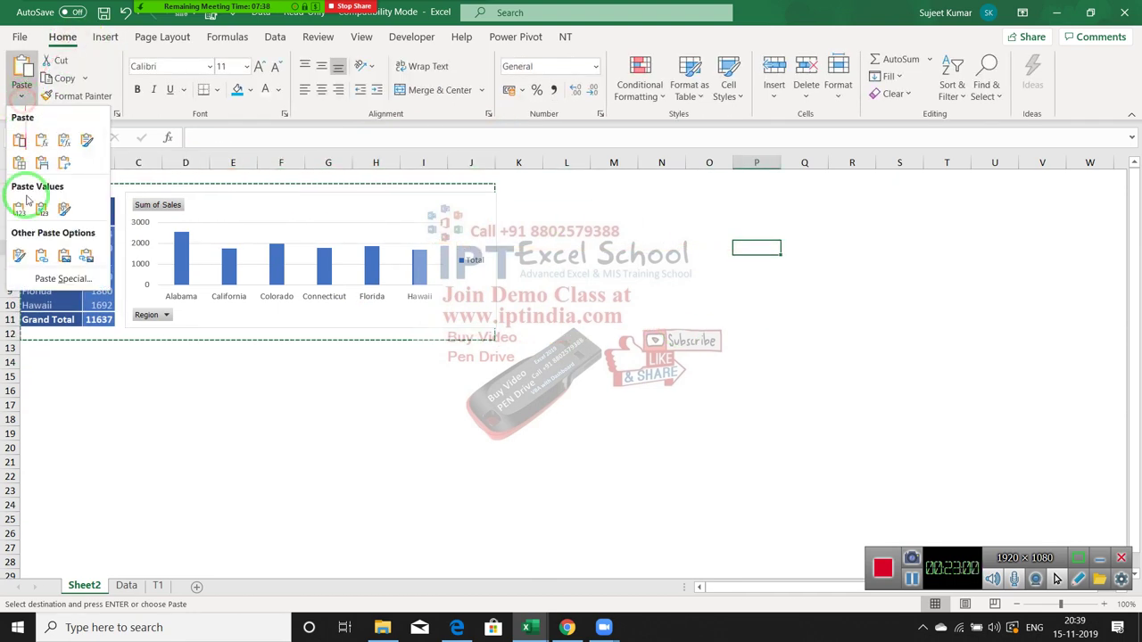
{"action": "left_click", "coordinate": [64, 256]}
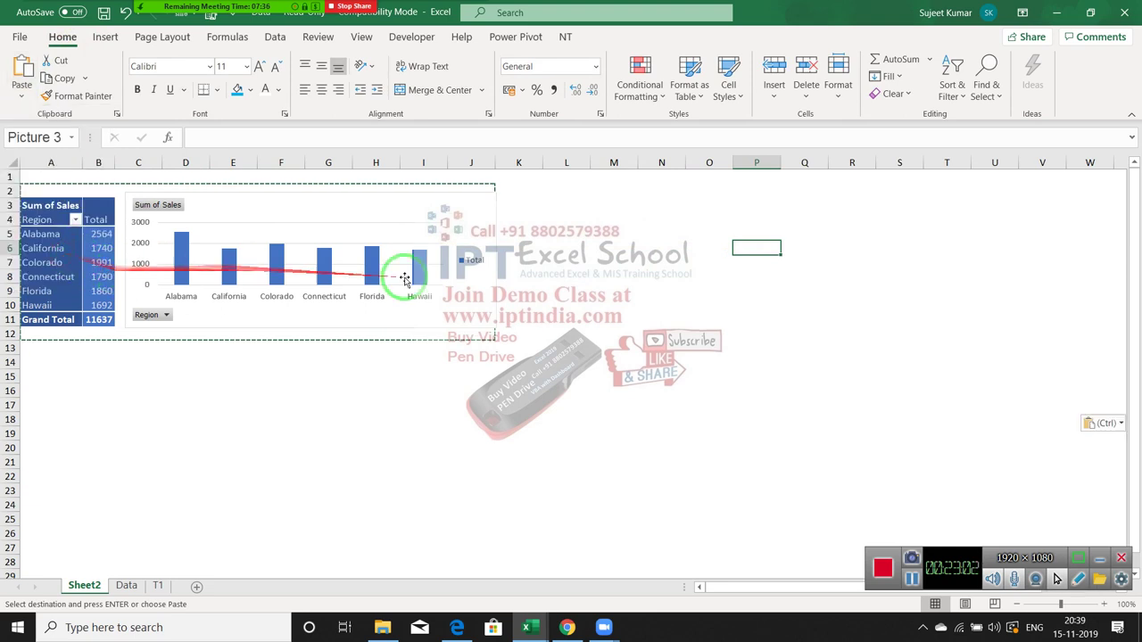
{"action": "left_click_drag", "start_coordinate": [807, 290], "coordinate": [650, 290]}
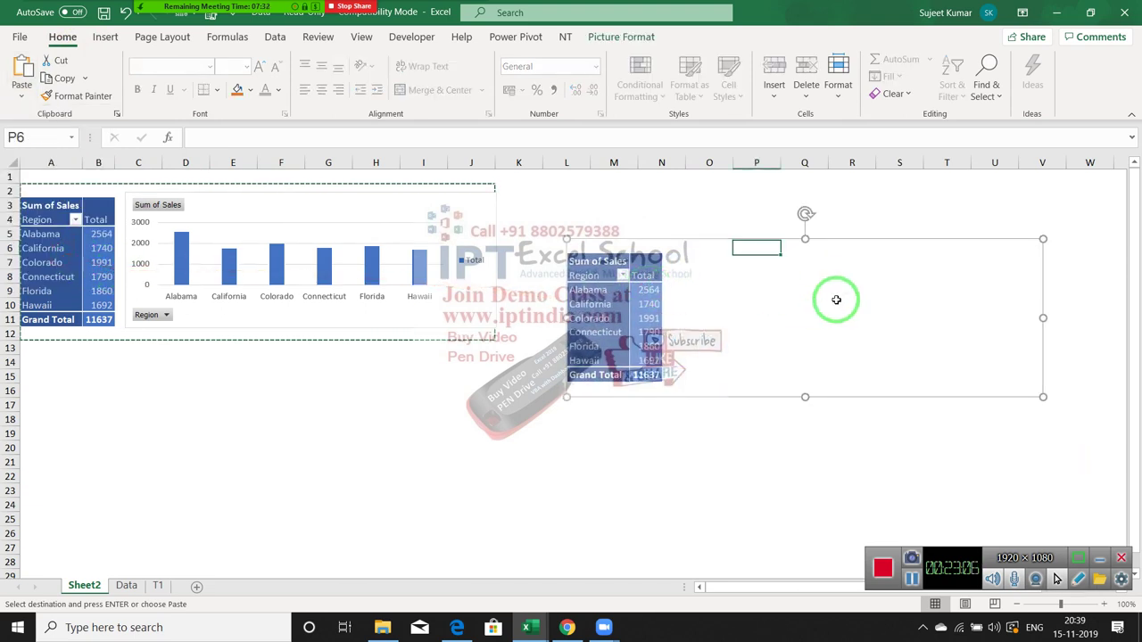
{"action": "key", "text": "Delete"}
Remove the Total legend from the PivotChart.
{"action": "left_click", "coordinate": [491, 268]}
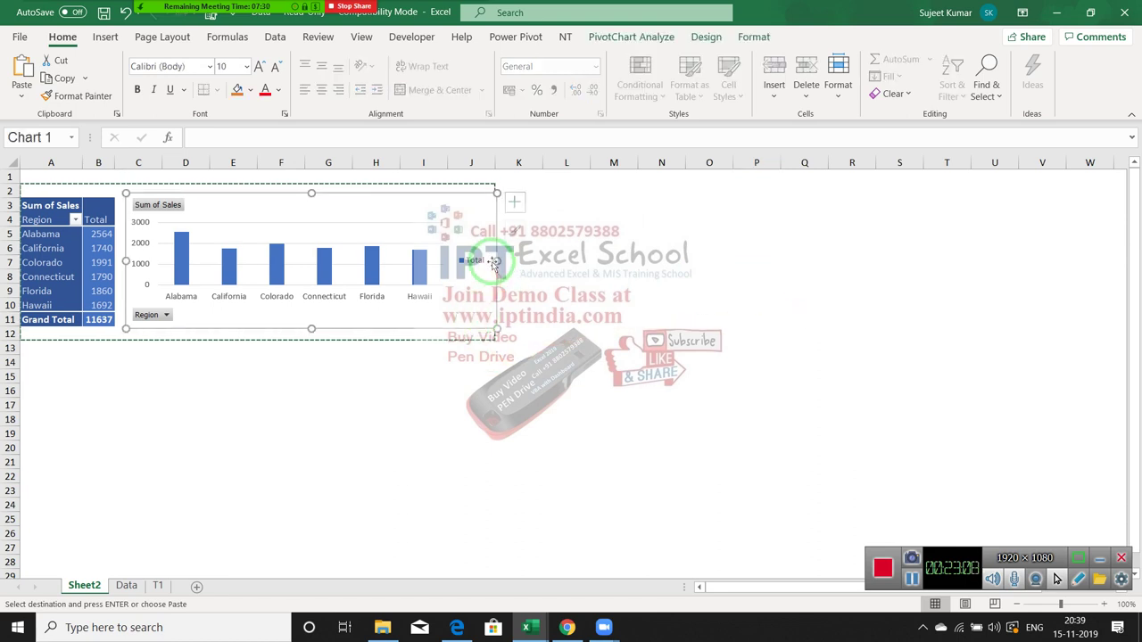
{"action": "left_click_drag", "start_coordinate": [495, 259], "coordinate": [489, 260]}
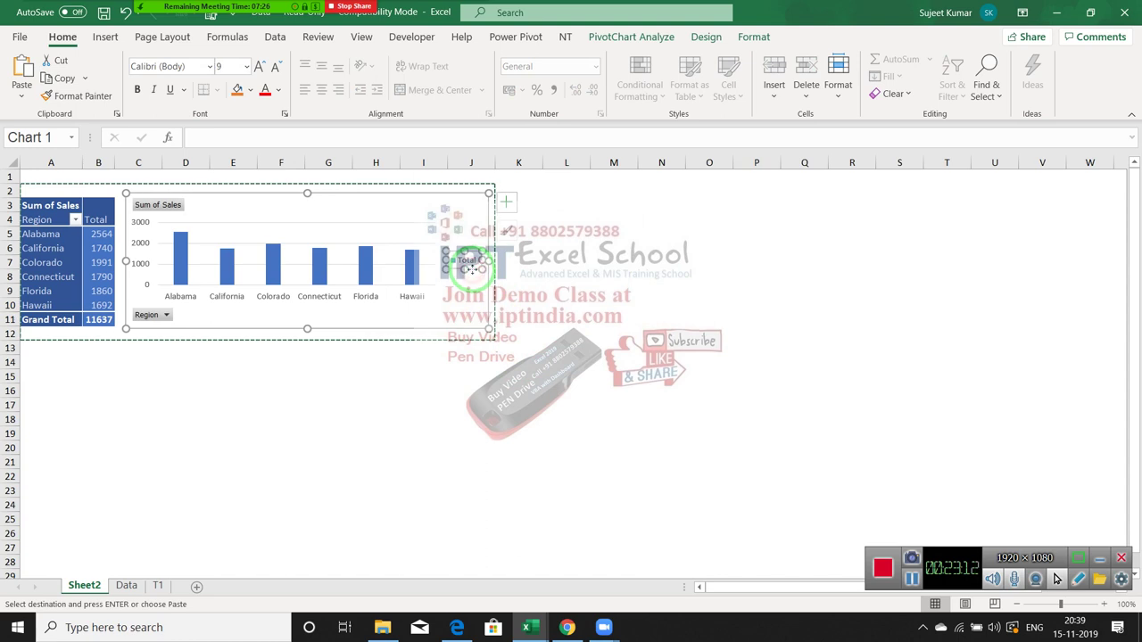
{"action": "key", "text": "Delete"}
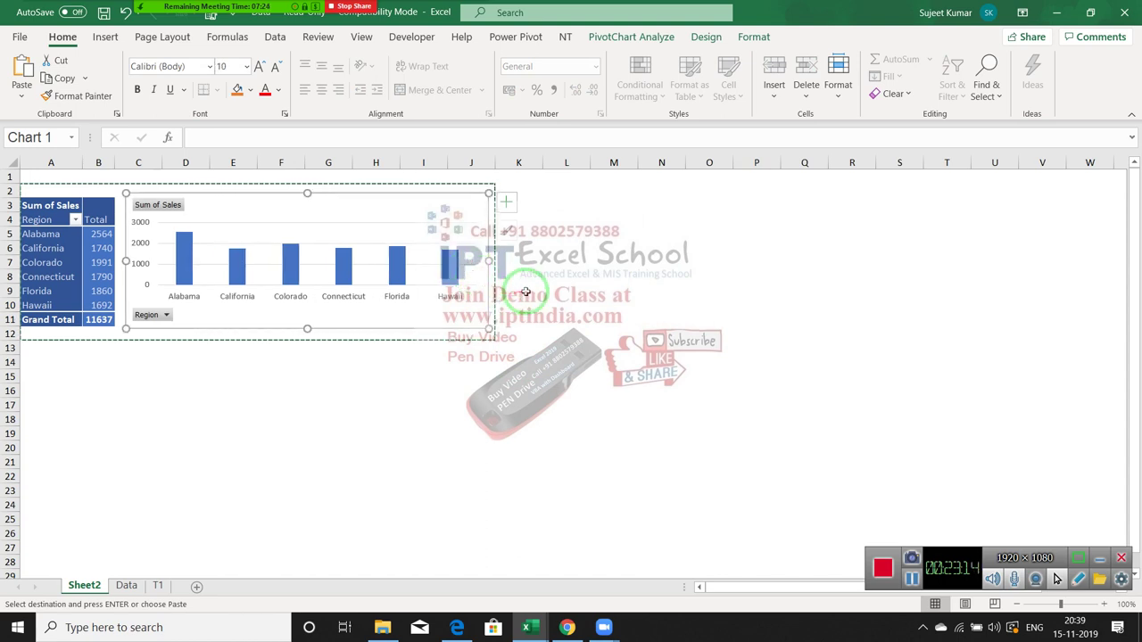
Copy A2:J12 again and select P6 as the paste destination.
{"action": "key", "text": "Escape"}
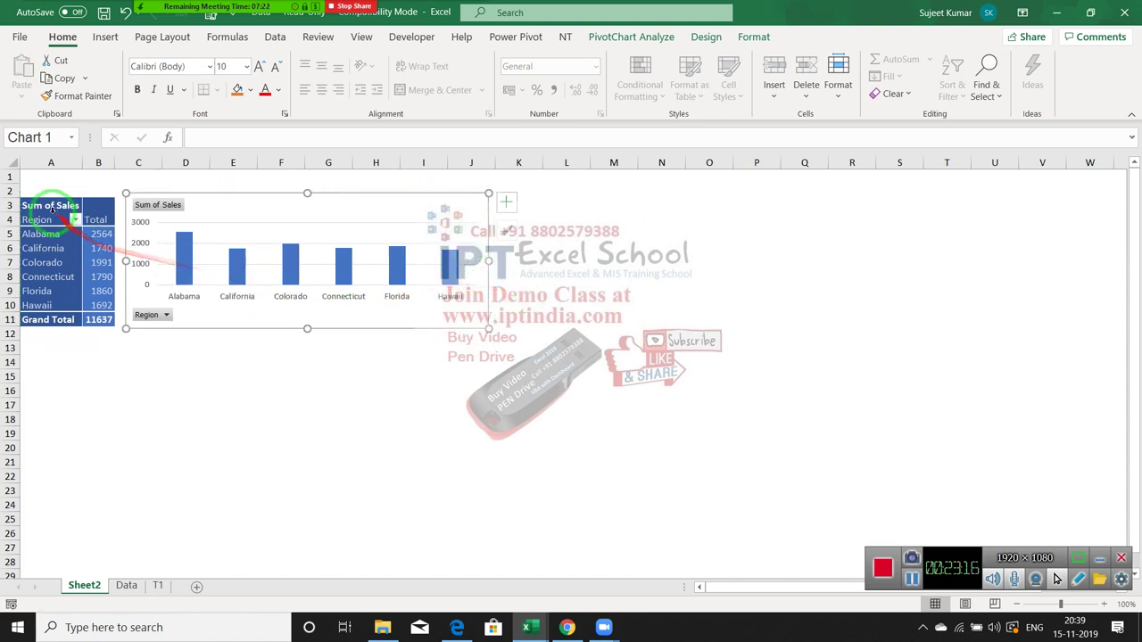
{"action": "left_click_drag", "start_coordinate": [30, 195], "coordinate": [458, 335]}
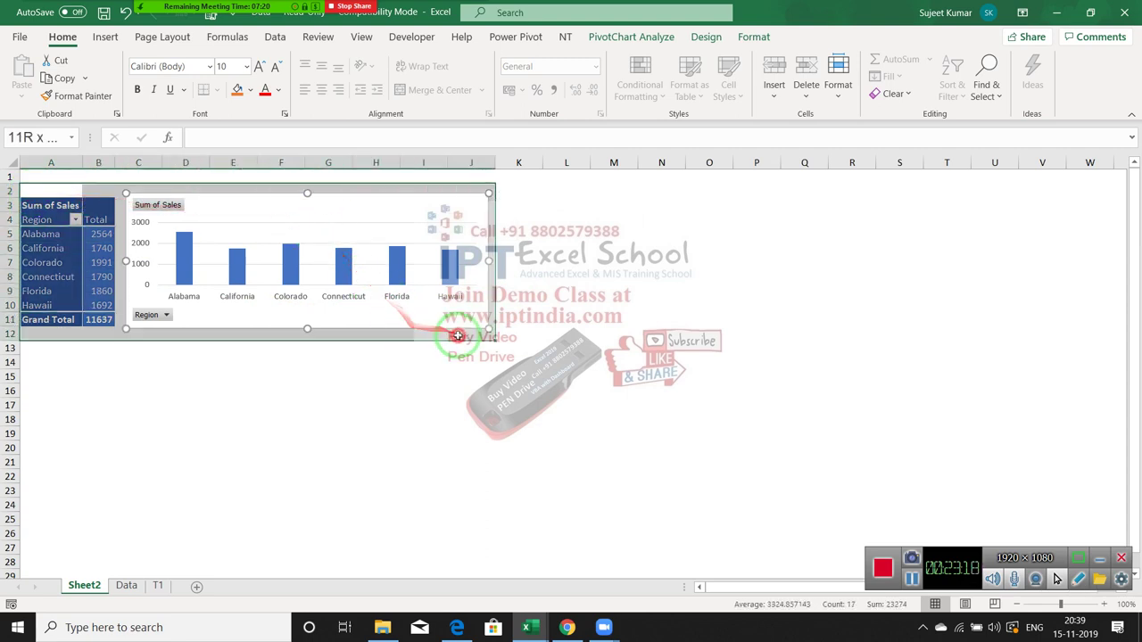
{"action": "key", "text": "ctrl+c"}
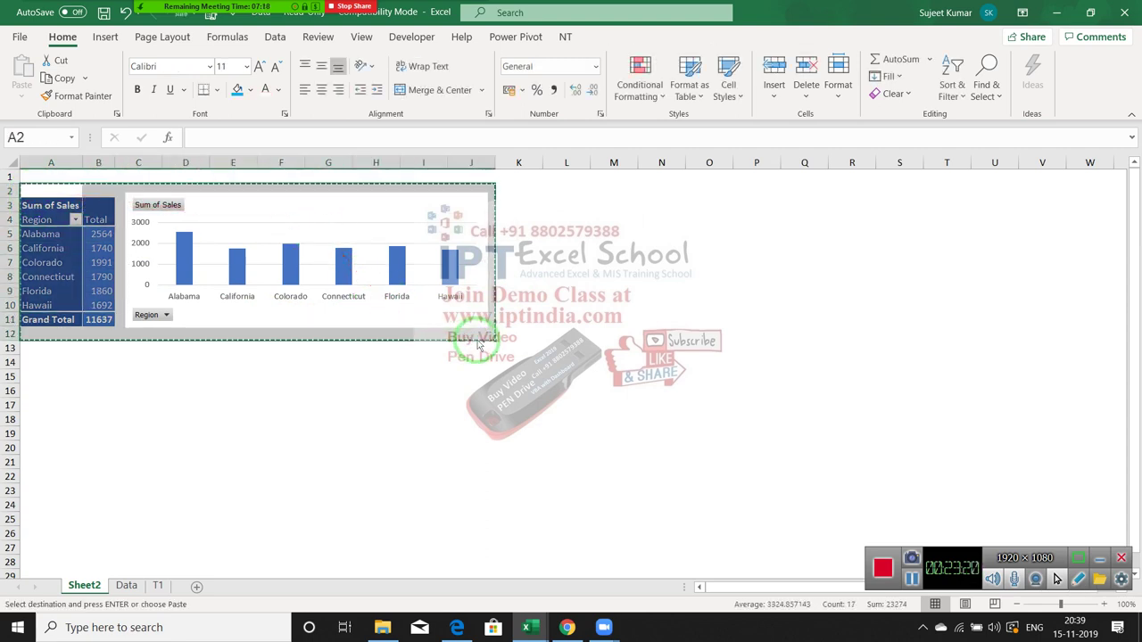
{"action": "left_click", "coordinate": [758, 247]}
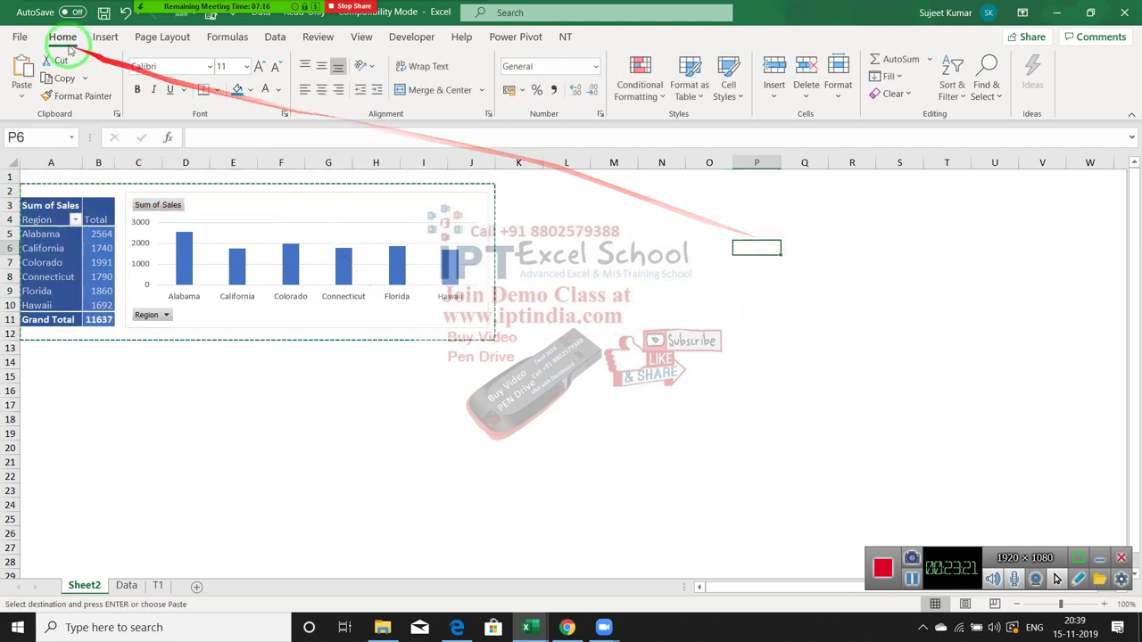
Paste the copied range as a picture at P6, shrink it, and place it right of the chart.
{"action": "left_click", "coordinate": [20, 96]}
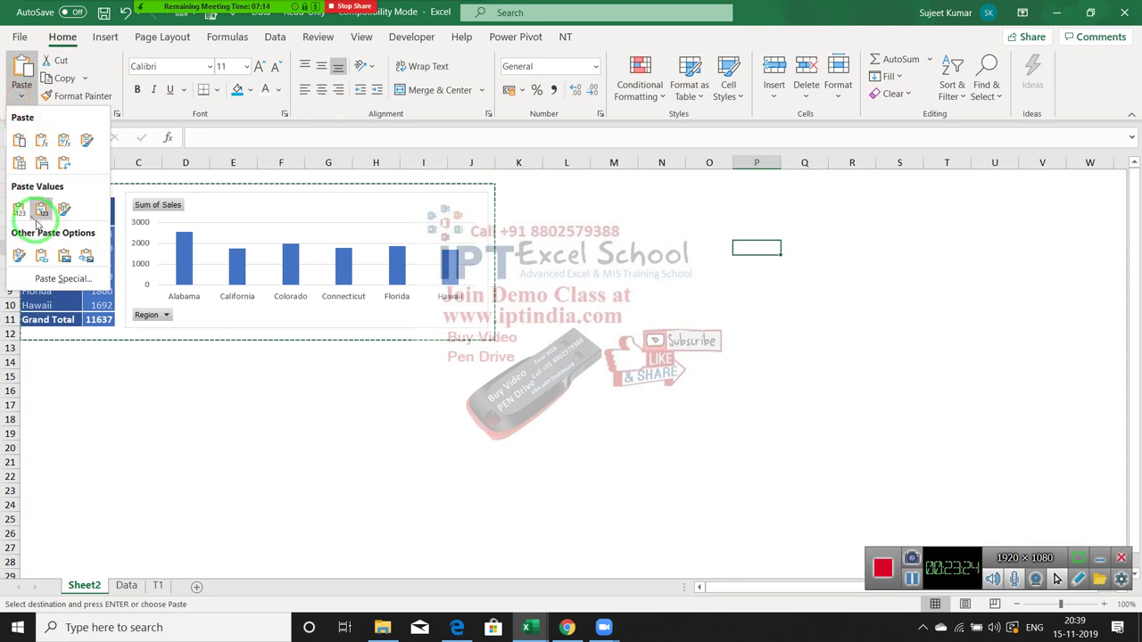
{"action": "left_click", "coordinate": [68, 259]}
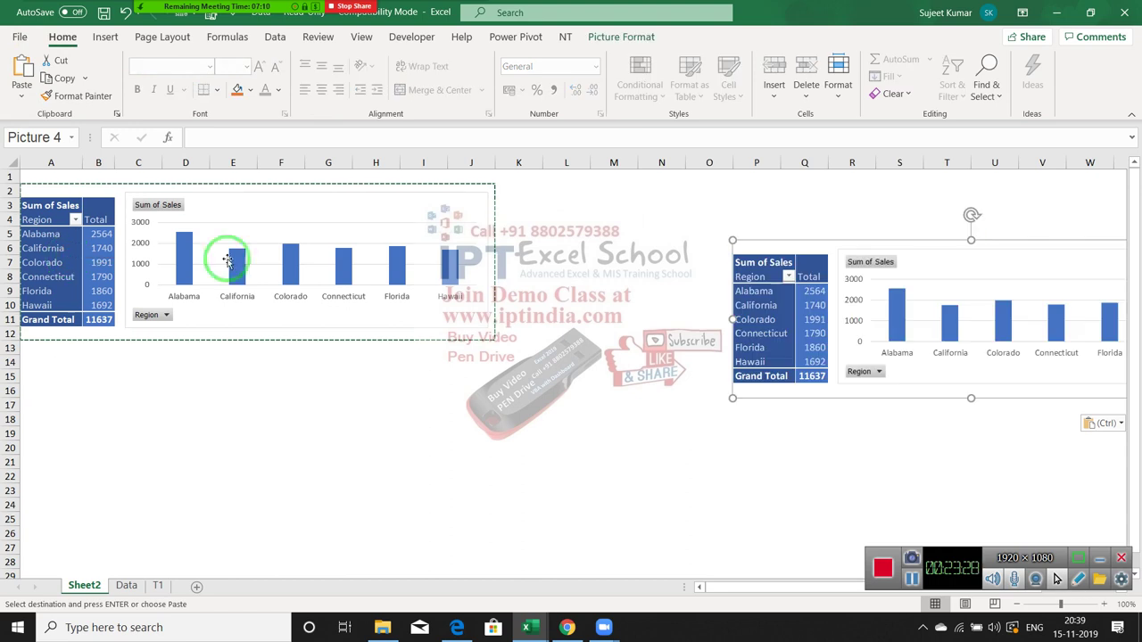
{"action": "left_click_drag", "start_coordinate": [797, 250], "coordinate": [621, 253]}
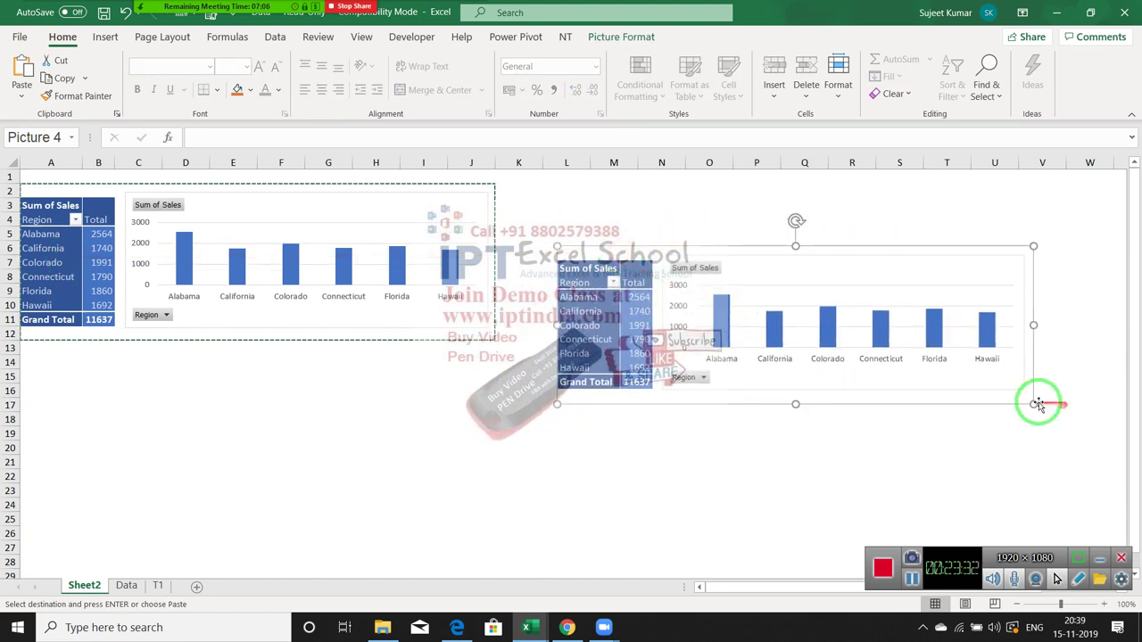
{"action": "left_click_drag", "start_coordinate": [982, 387], "coordinate": [803, 337]}
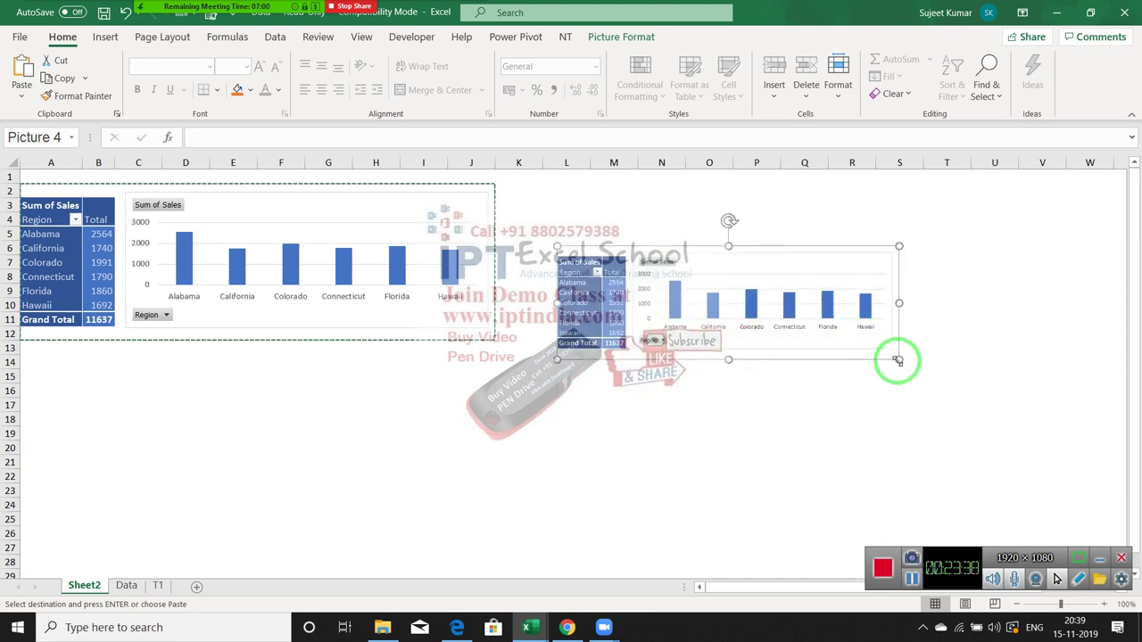
{"action": "left_click_drag", "start_coordinate": [898, 359], "coordinate": [877, 353]}
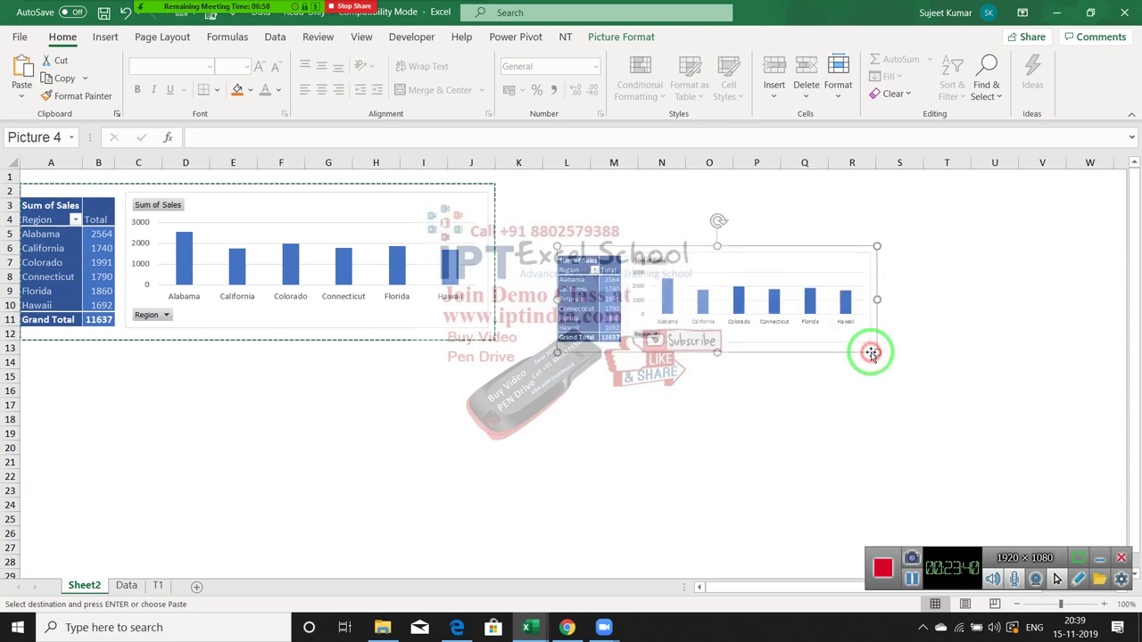
{"action": "left_click", "coordinate": [939, 234]}
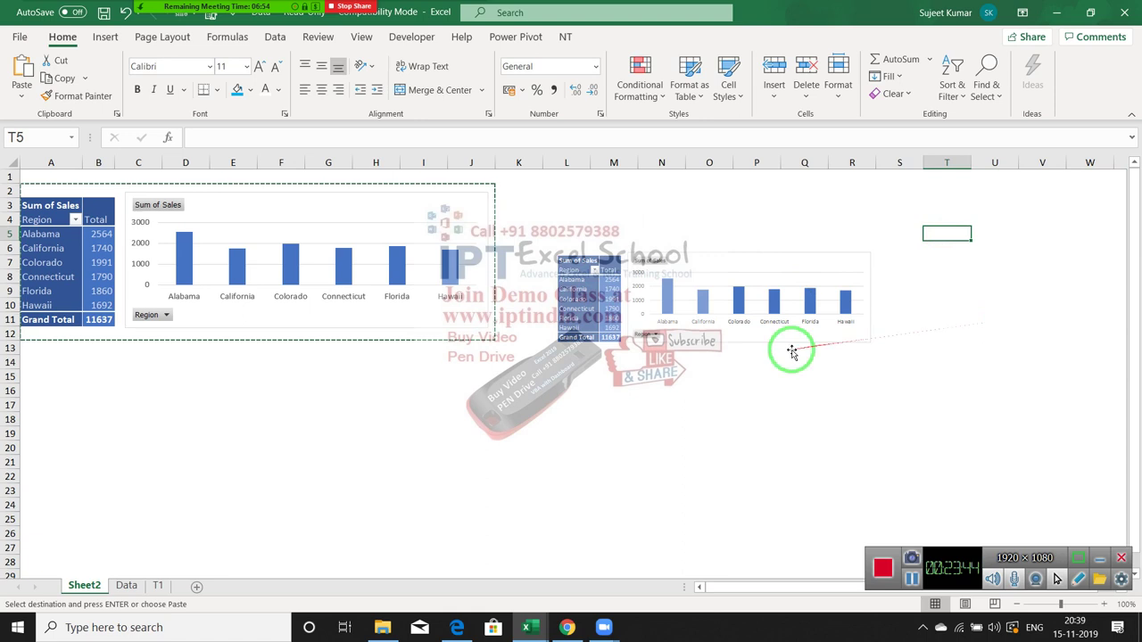
{"action": "left_click_drag", "start_coordinate": [622, 321], "coordinate": [730, 265]}
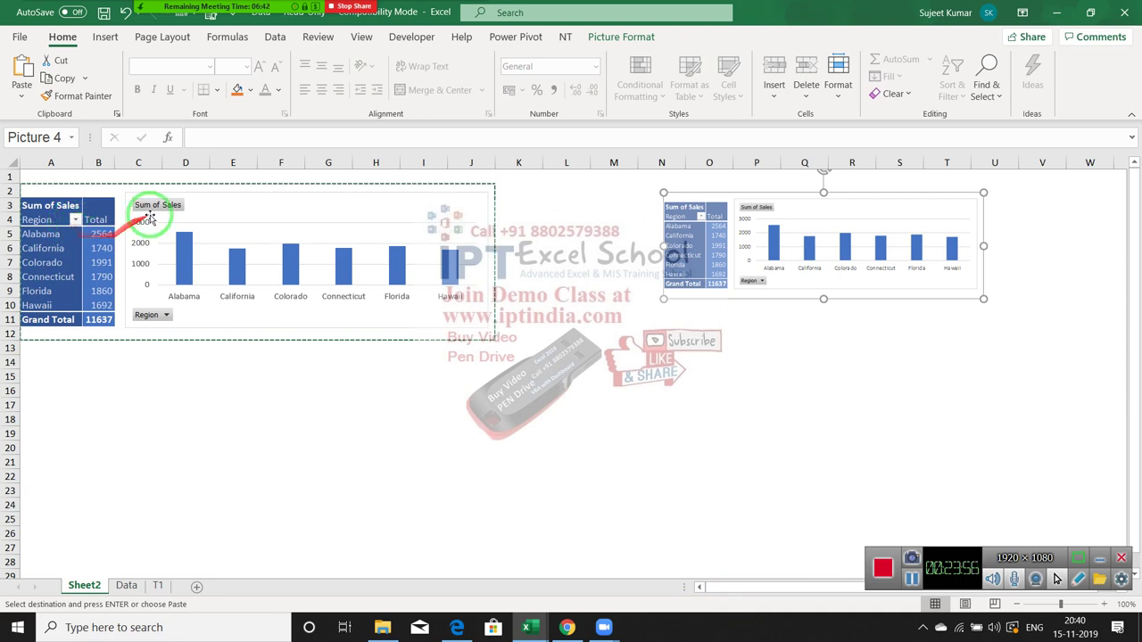
{"action": "left_click", "coordinate": [473, 218]}
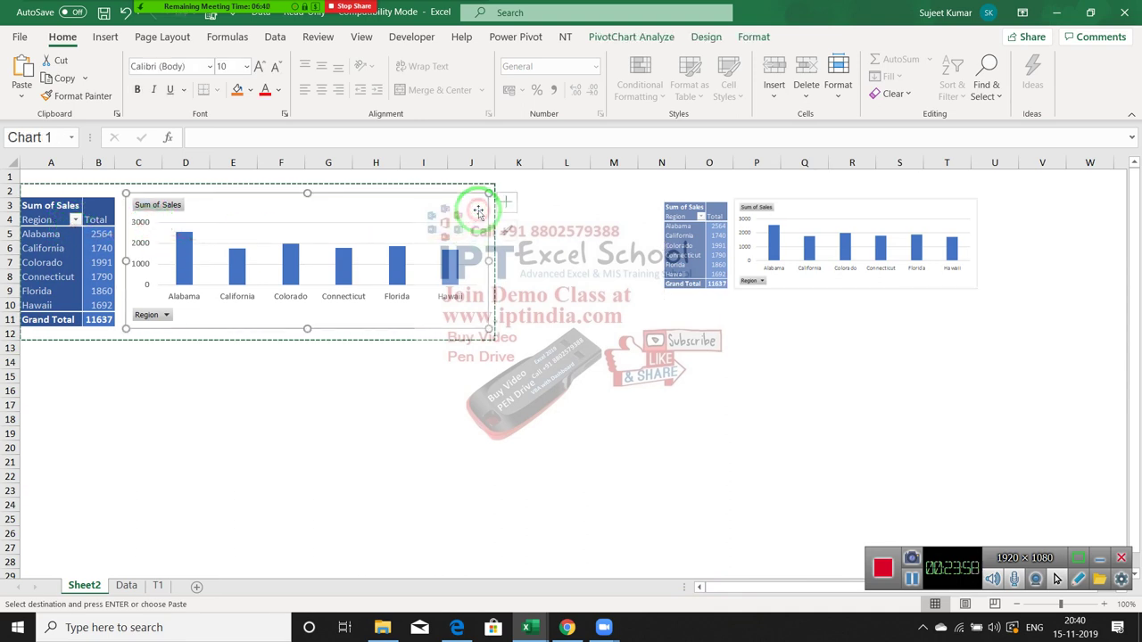
{"action": "left_click", "coordinate": [506, 207]}
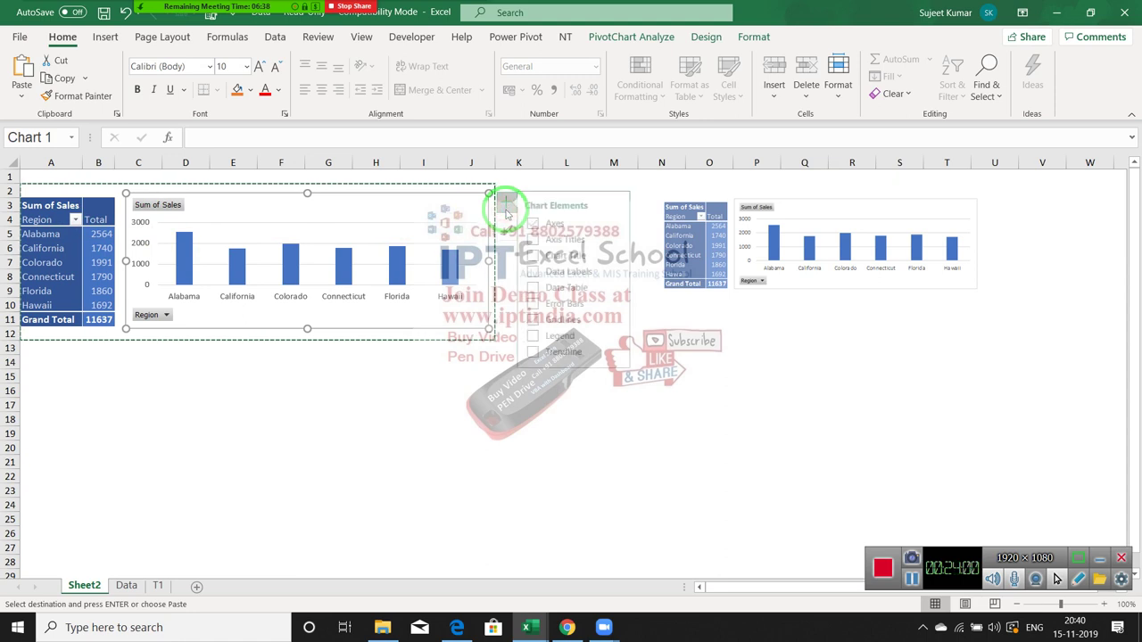
{"action": "key", "text": "Escape"}
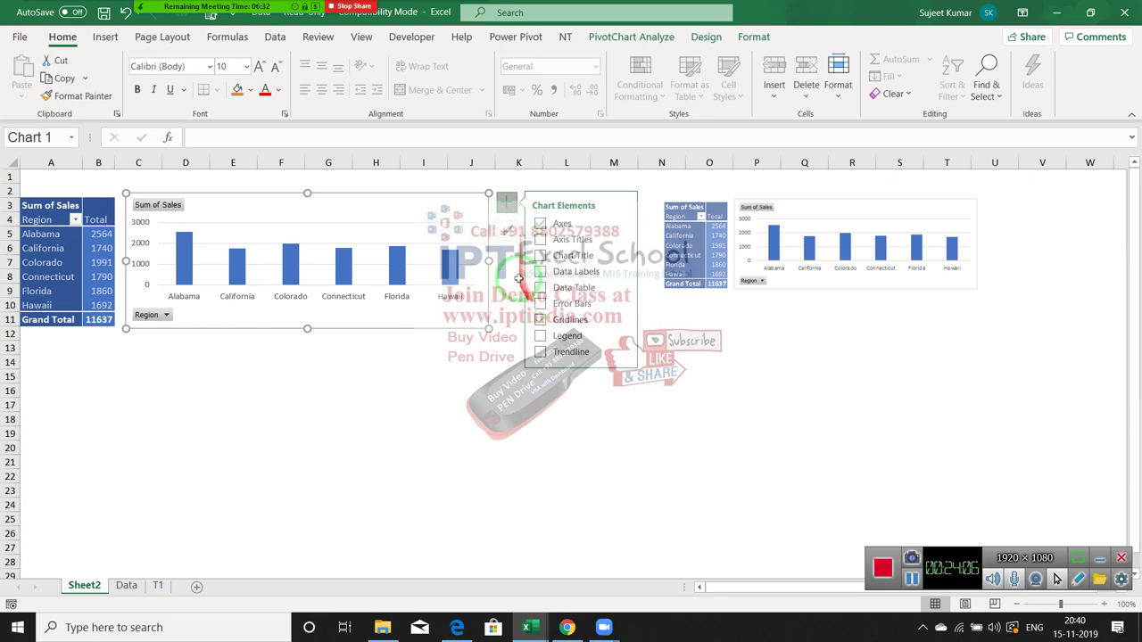
{"action": "key", "text": "Escape"}
{"action": "key", "text": "Escape"}
{"action": "left_click", "coordinate": [444, 212]}
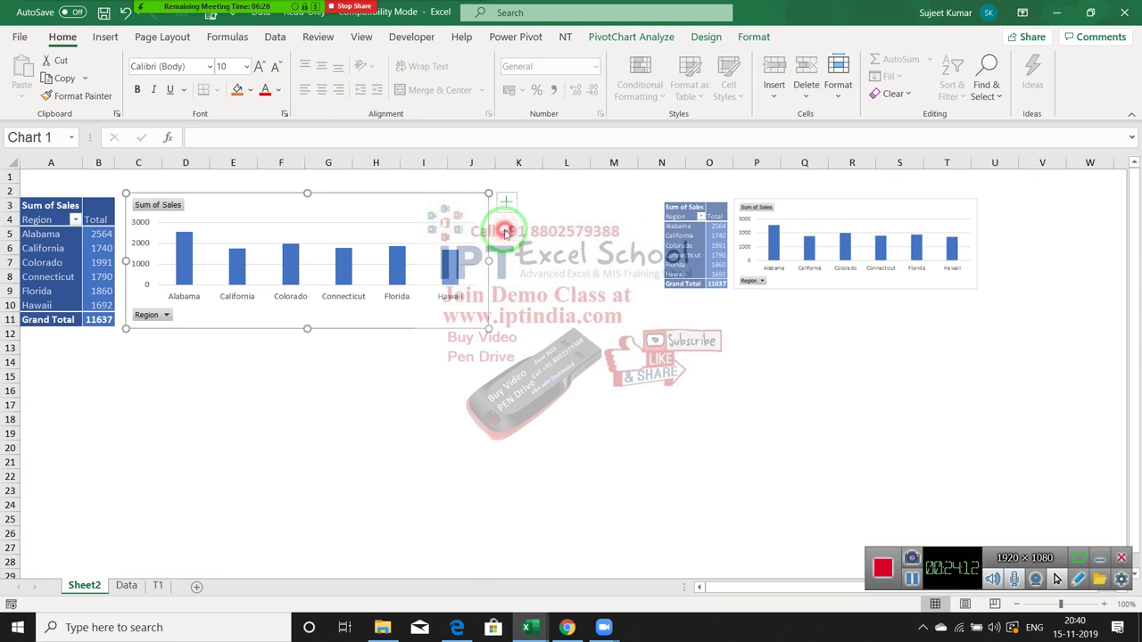
{"action": "left_click", "coordinate": [711, 38]}
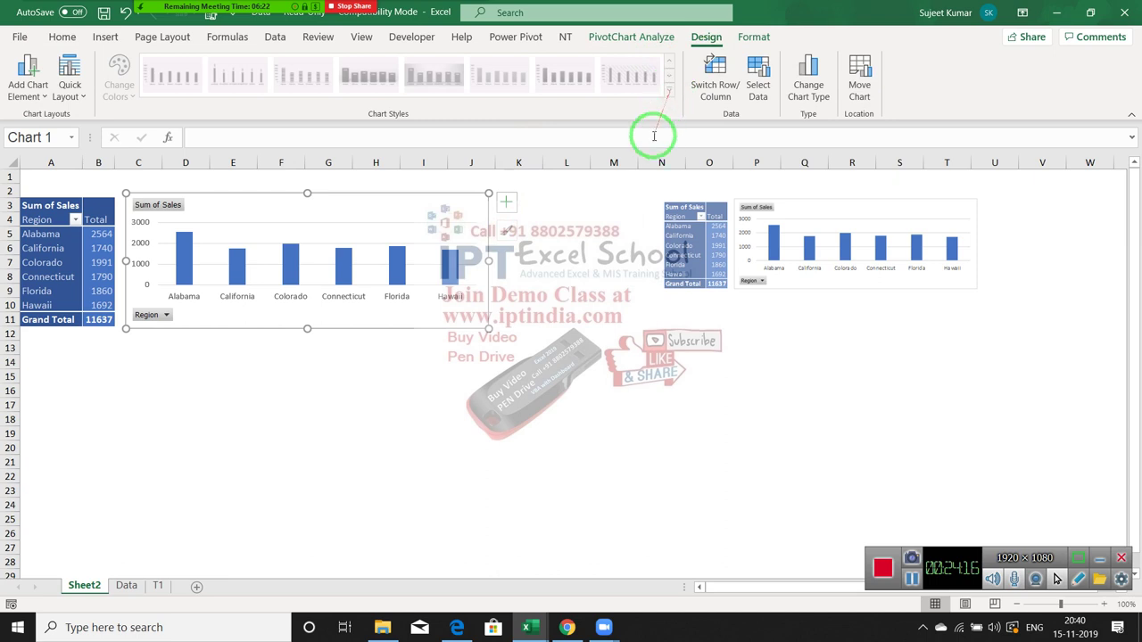
{"action": "left_click", "coordinate": [519, 304]}
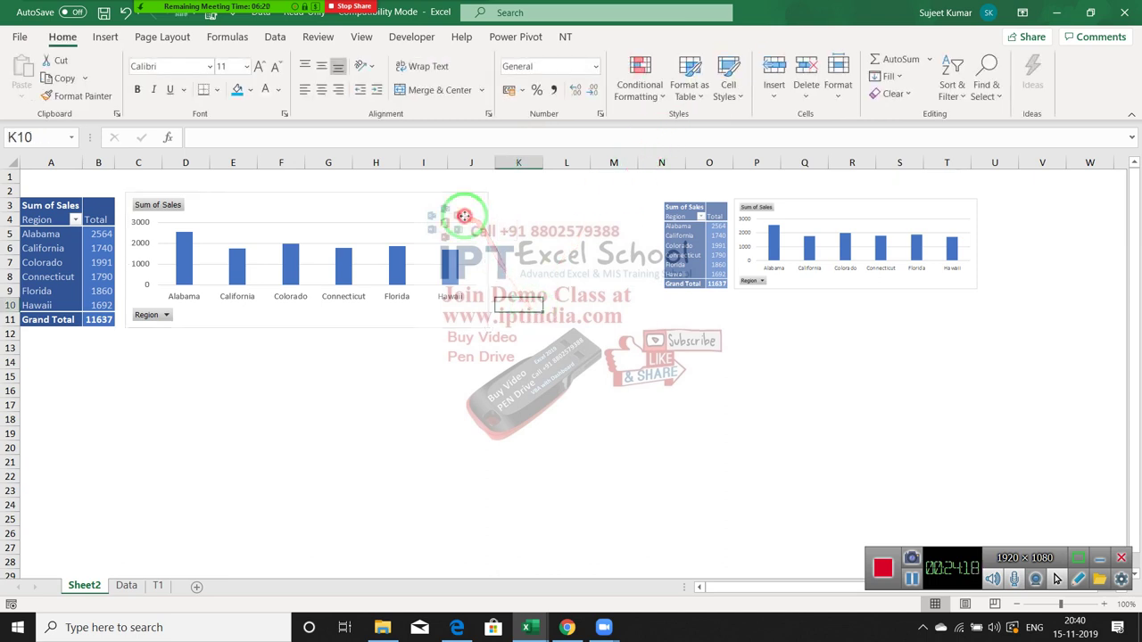
{"action": "left_click", "coordinate": [469, 268]}
{"action": "left_click", "coordinate": [669, 93]}
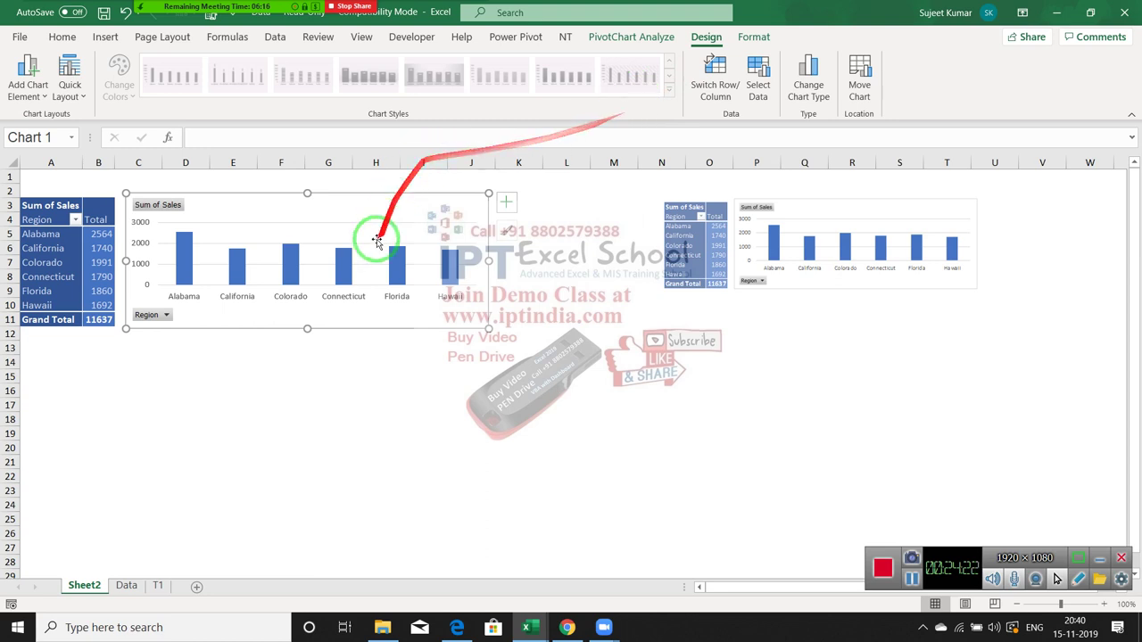
{"action": "left_click_drag", "start_coordinate": [364, 299], "coordinate": [225, 249]}
{"action": "left_click", "coordinate": [98, 248]}
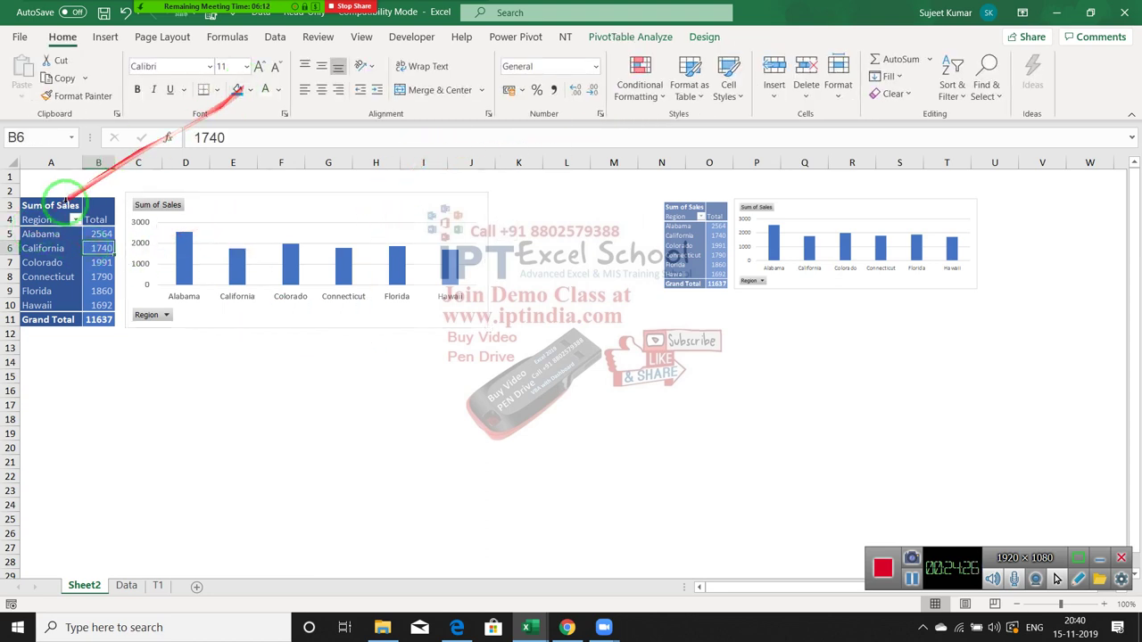
Fill the California, Colorado and Connecticut rows, A6:B8, with red.
{"action": "left_click_drag", "start_coordinate": [56, 248], "coordinate": [97, 275]}
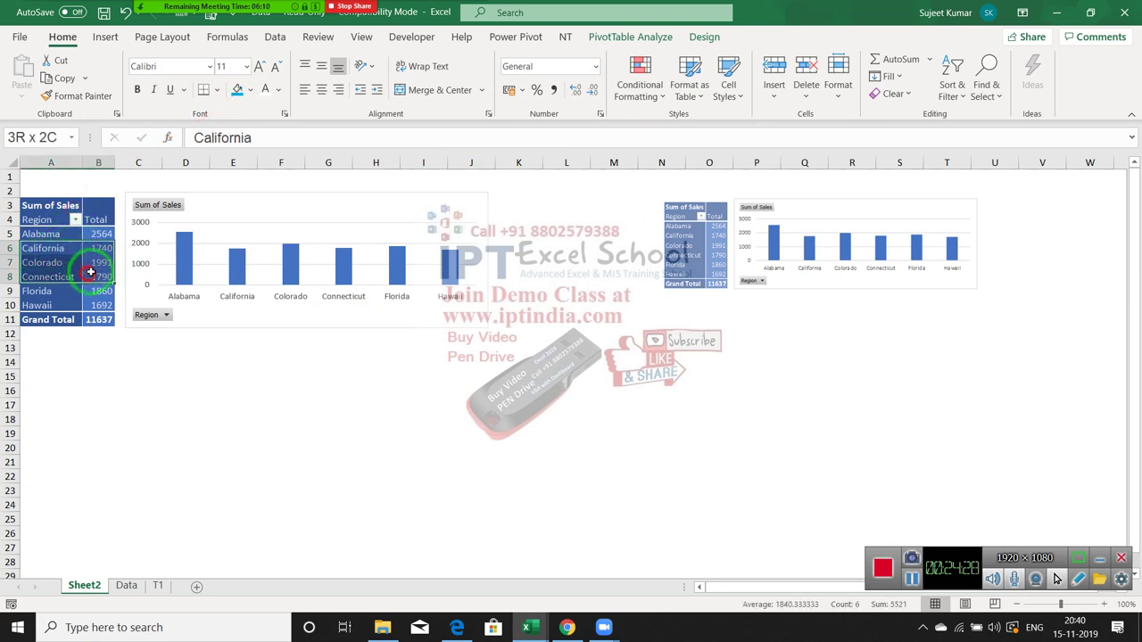
{"action": "left_click", "coordinate": [251, 90]}
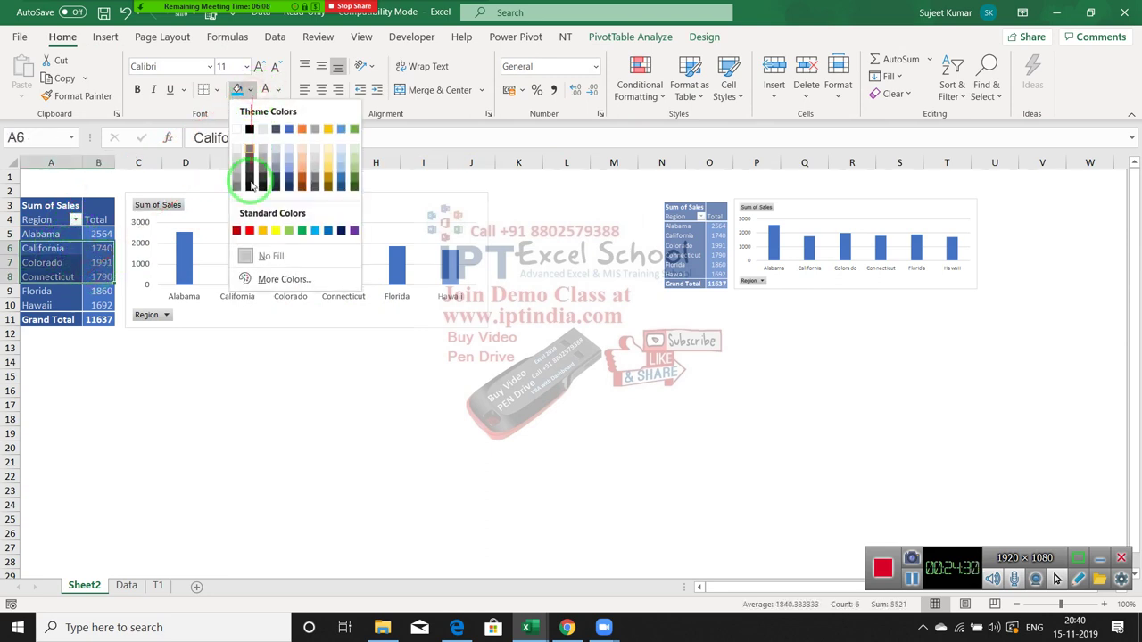
{"action": "left_click", "coordinate": [251, 231]}
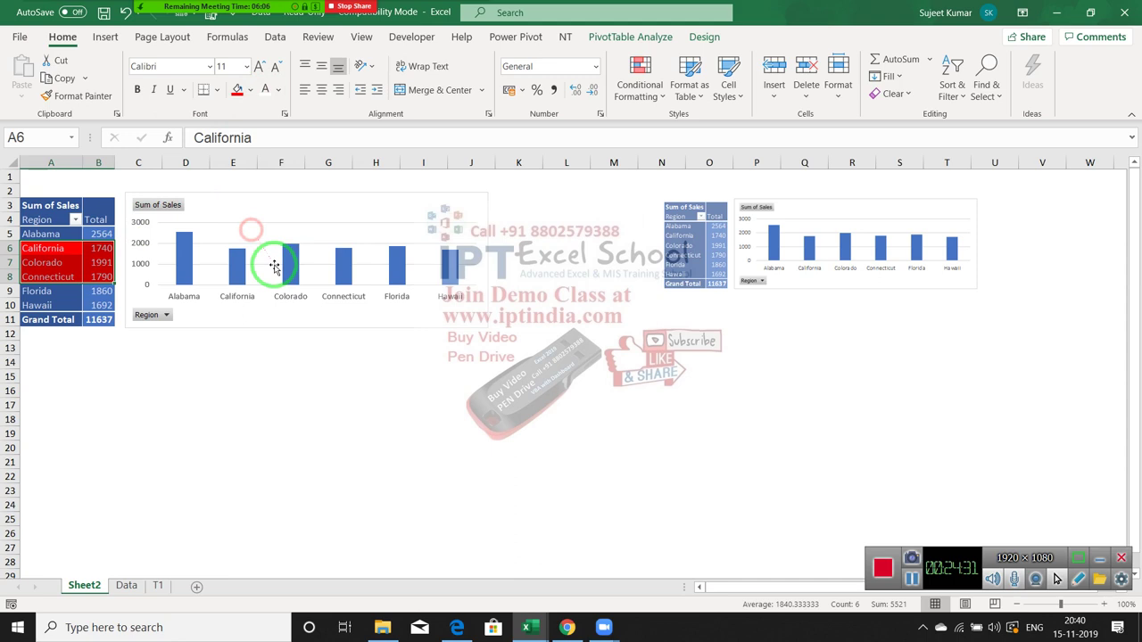
{"action": "left_click", "coordinate": [330, 374]}
{"action": "left_click", "coordinate": [889, 235]}
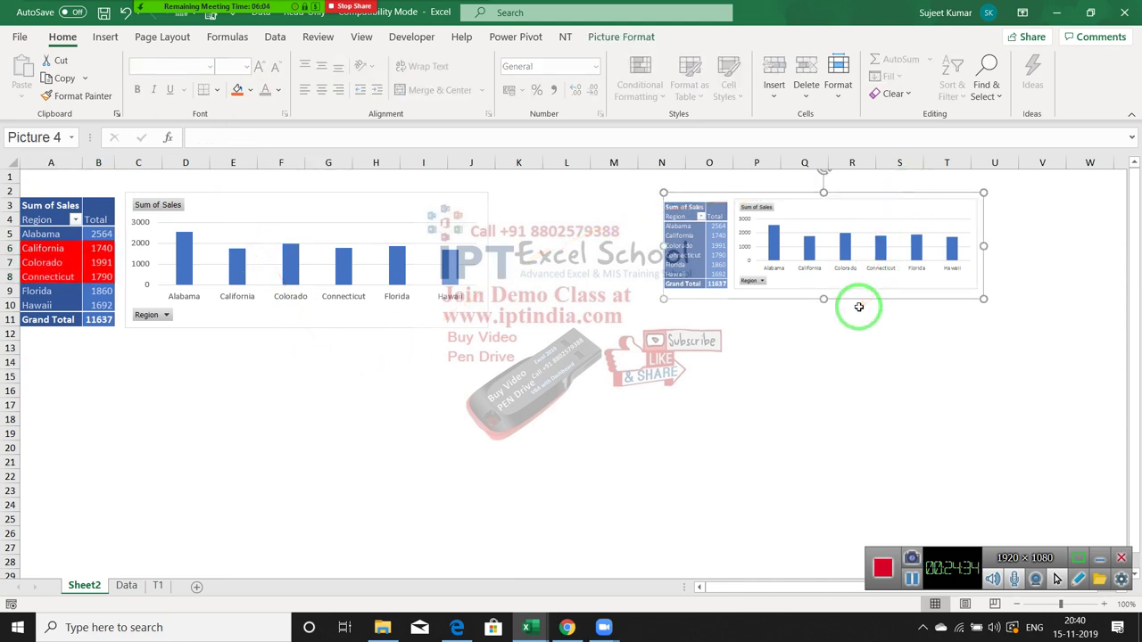
Copy A2:J12 and paste it at O12 as a linked picture, moved up and left.
{"action": "left_click", "coordinate": [29, 192]}
{"action": "left_click_drag", "start_coordinate": [28, 191], "coordinate": [491, 340]}
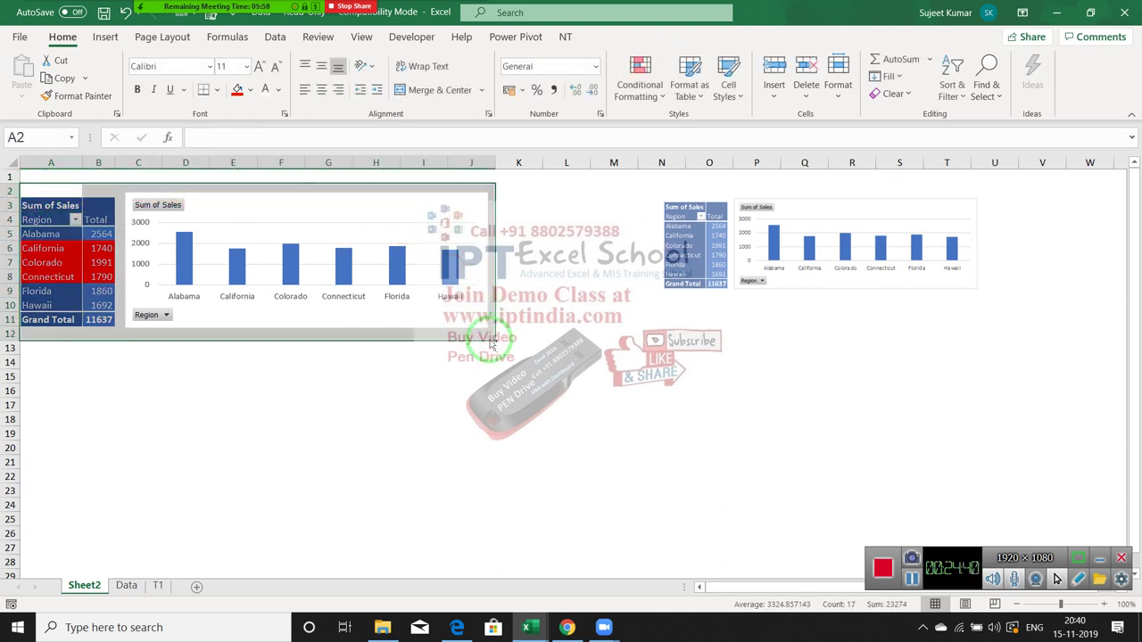
{"action": "key", "text": "ctrl+c"}
{"action": "left_click", "coordinate": [691, 333]}
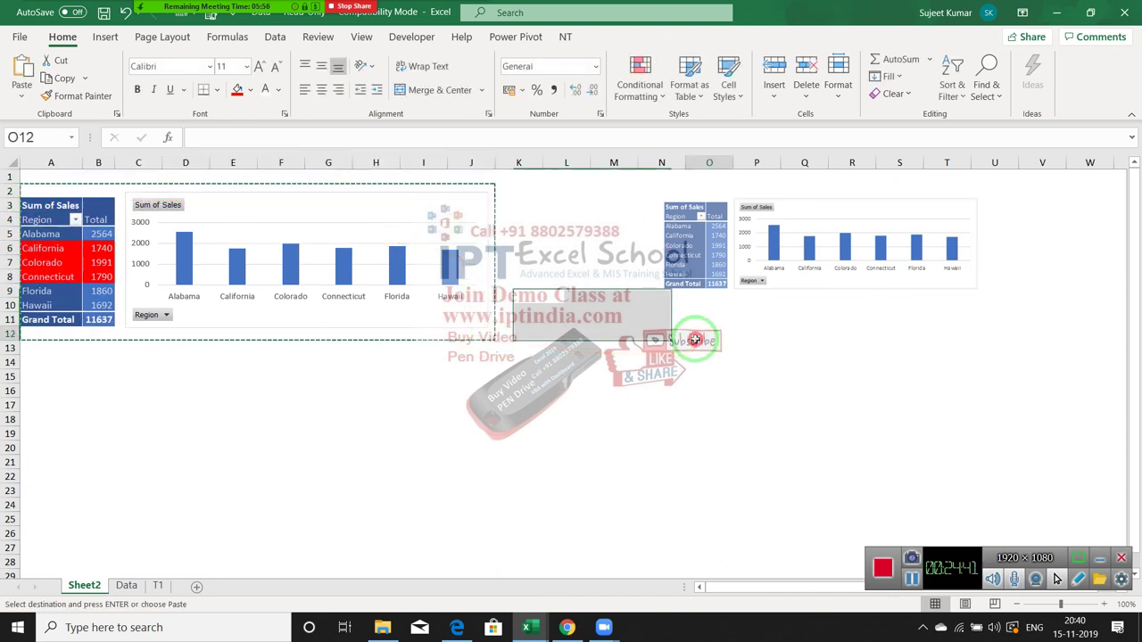
{"action": "left_click", "coordinate": [21, 94]}
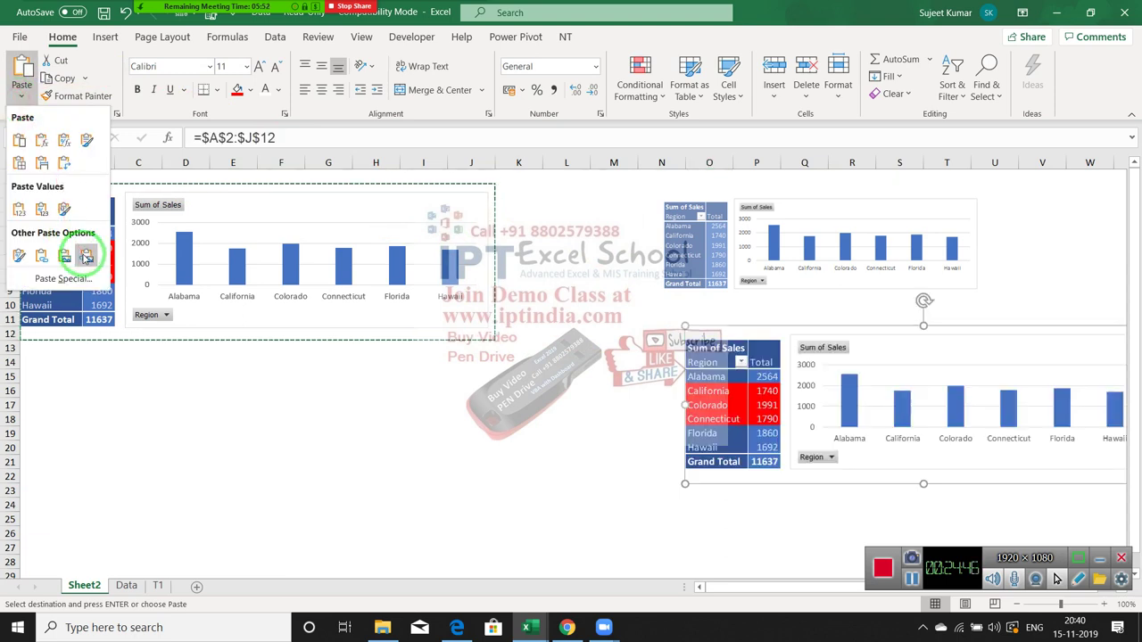
{"action": "left_click", "coordinate": [87, 256]}
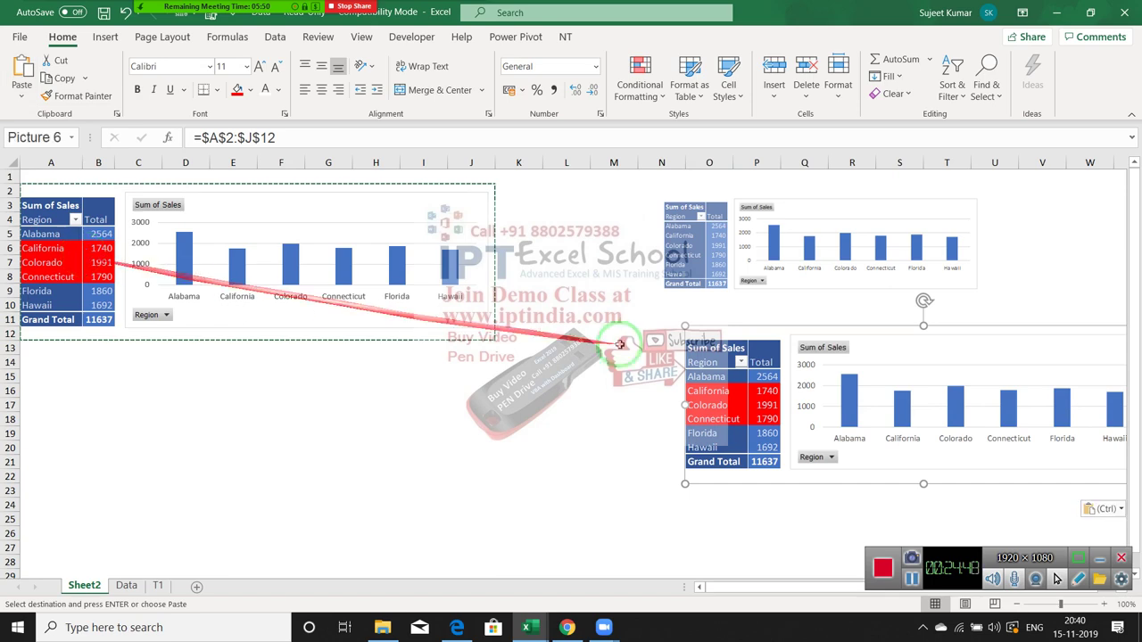
{"action": "left_click_drag", "start_coordinate": [704, 328], "coordinate": [610, 303]}
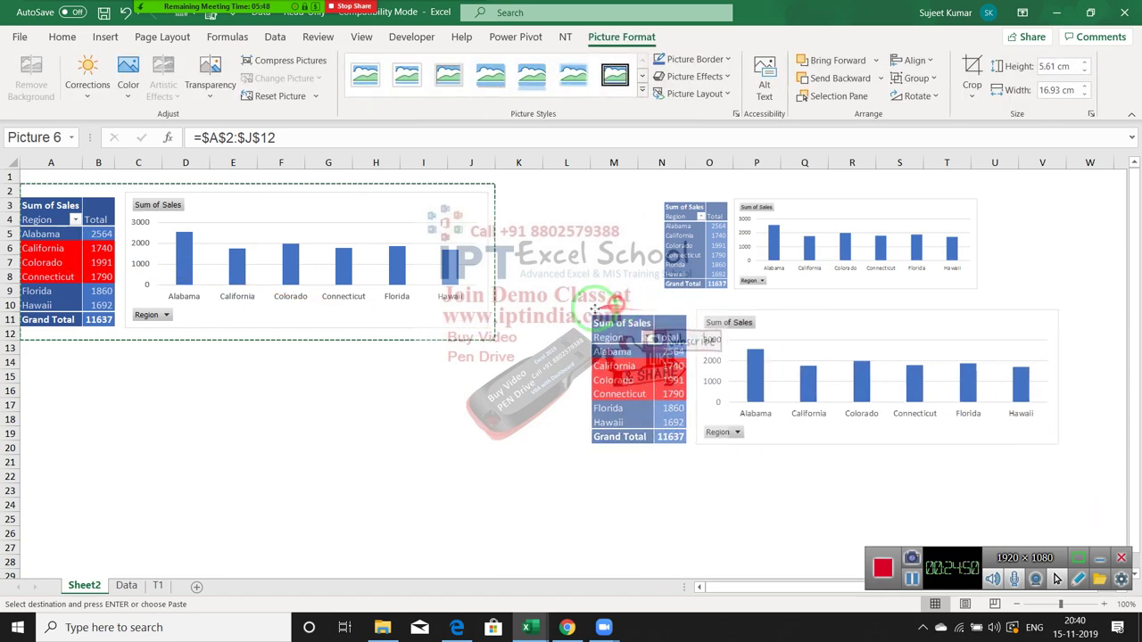
Fill Colorado's row A7:B7 green so the linked picture updates.
{"action": "left_click", "coordinate": [26, 263]}
{"action": "left_click", "coordinate": [61, 36]}
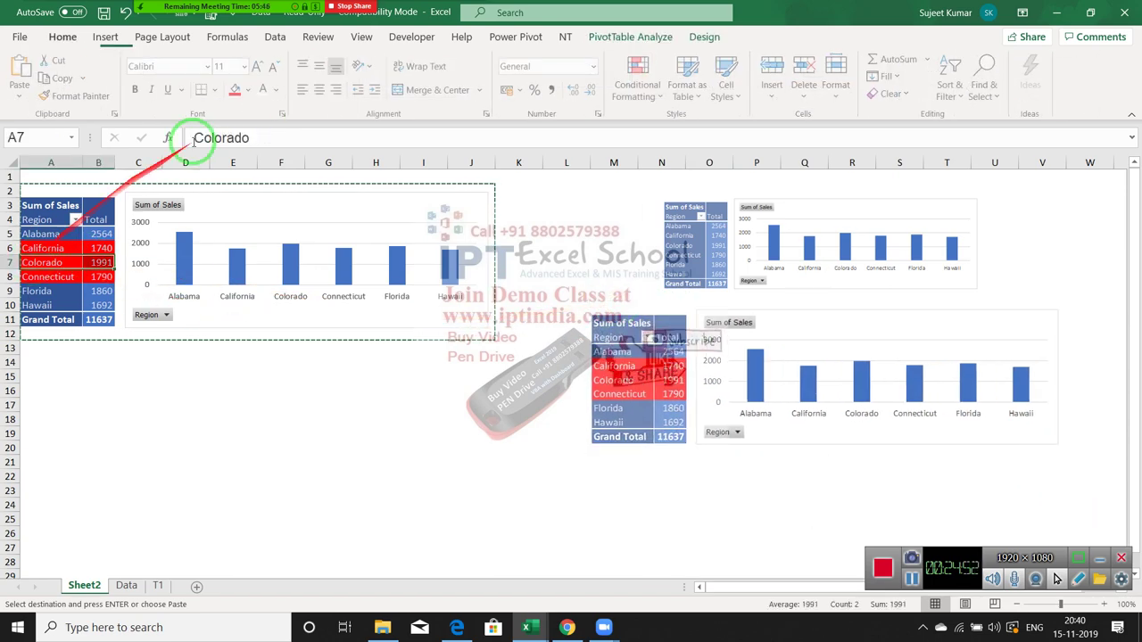
{"action": "left_click", "coordinate": [250, 90]}
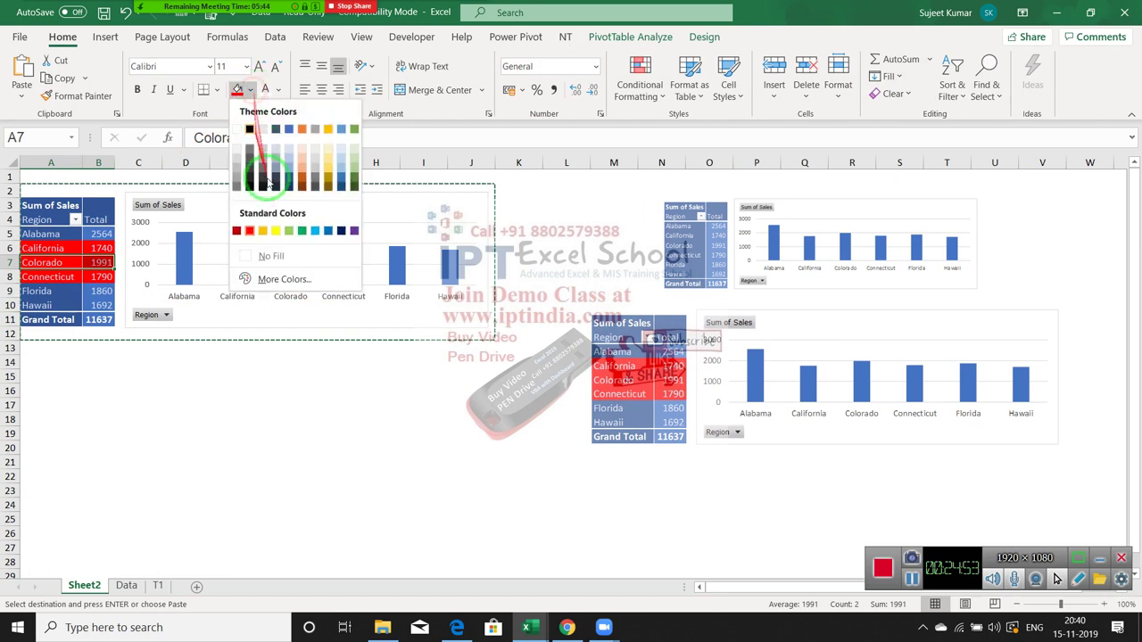
{"action": "left_click", "coordinate": [290, 232]}
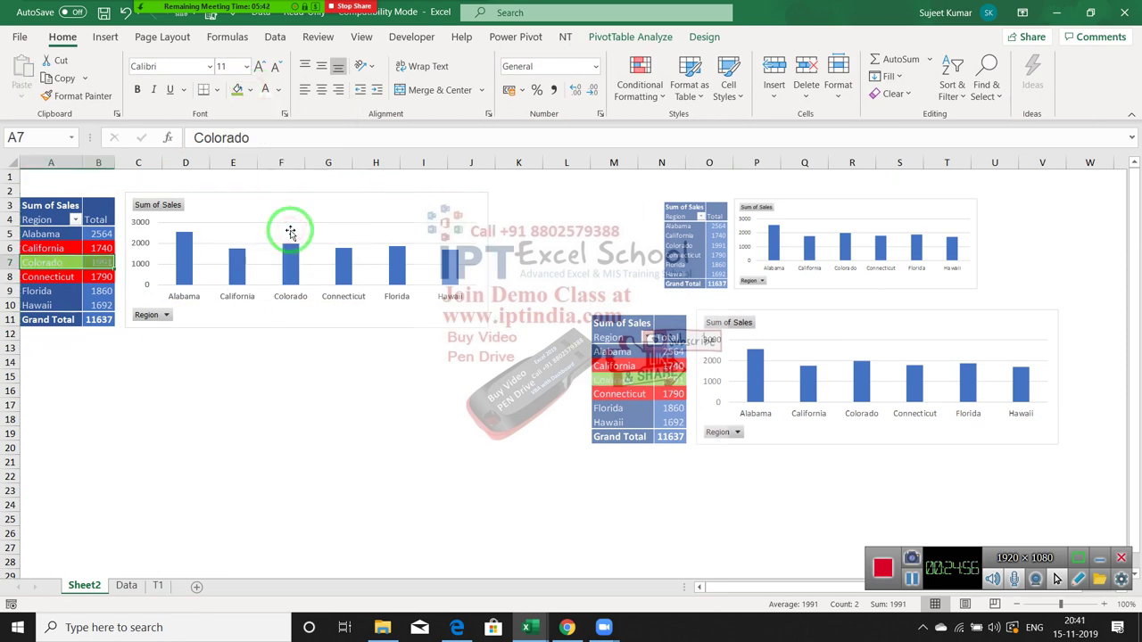
{"action": "left_click", "coordinate": [737, 475]}
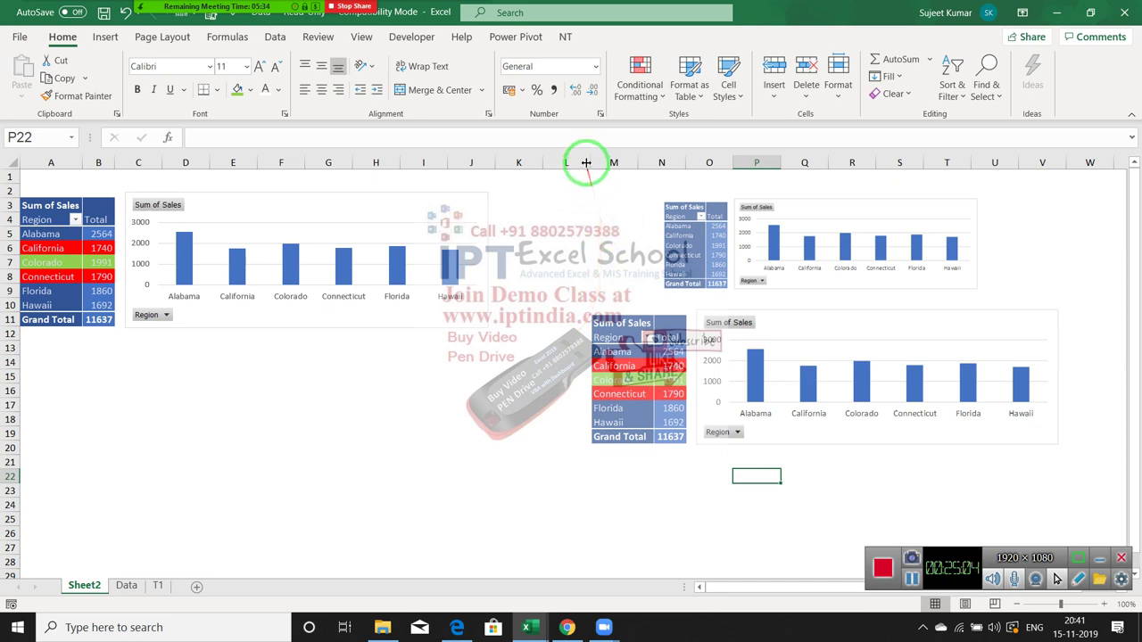
Delete the linked picture and the older picture copy from columns L:V.
{"action": "left_click_drag", "start_coordinate": [577, 156], "coordinate": [1033, 164]}
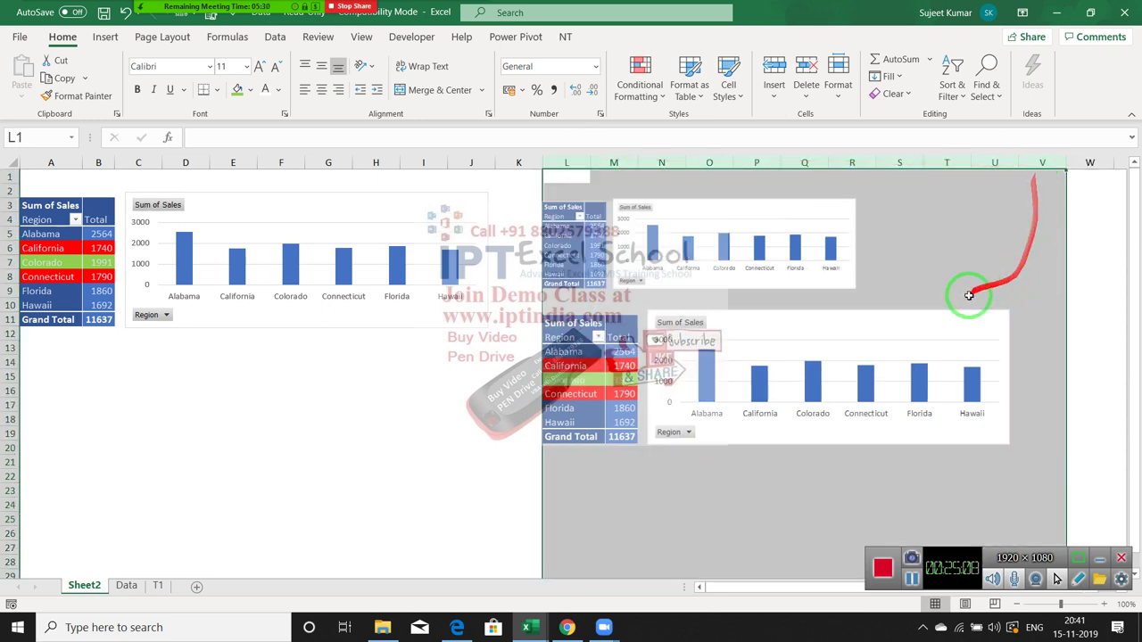
{"action": "left_click", "coordinate": [1015, 316]}
{"action": "key", "text": "Delete"}
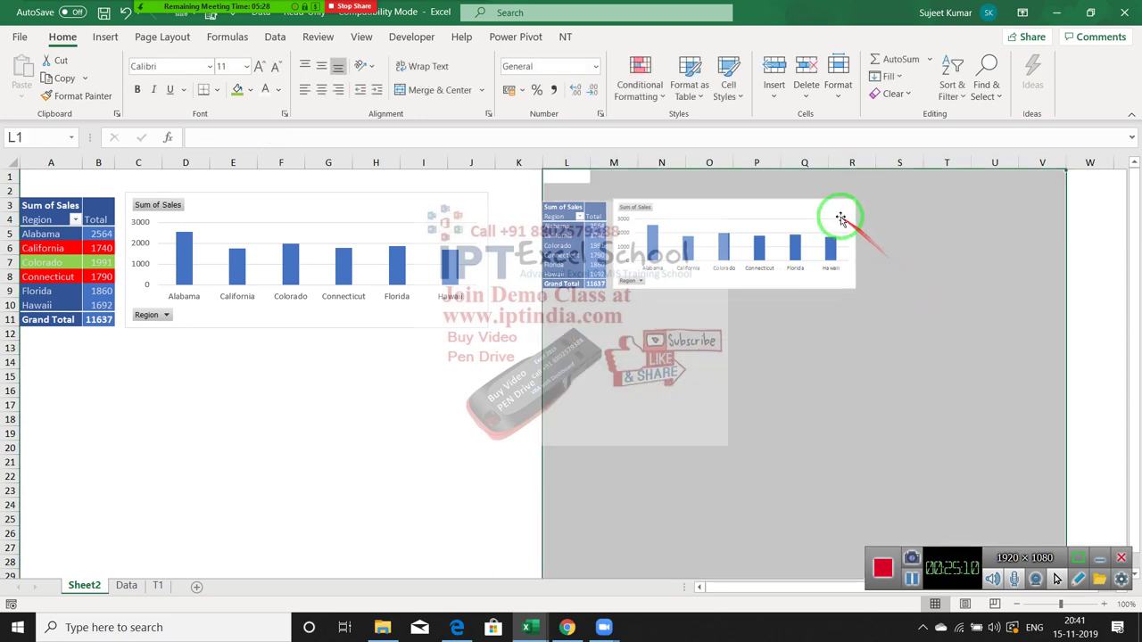
{"action": "left_click", "coordinate": [825, 208]}
{"action": "key", "text": "Delete"}
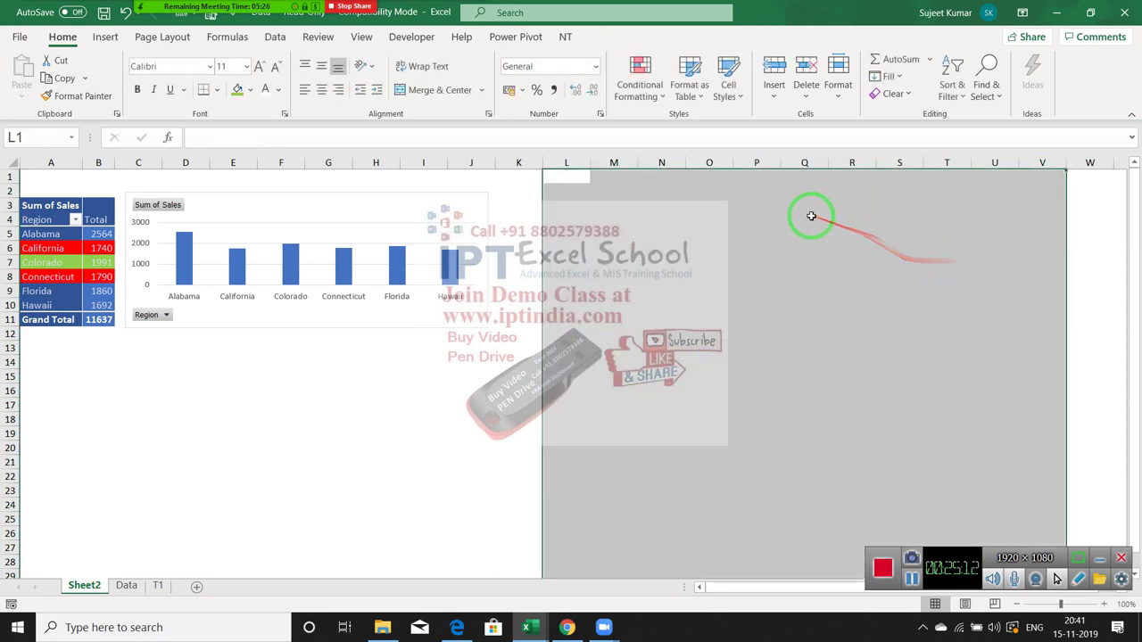
{"action": "left_click", "coordinate": [811, 216]}
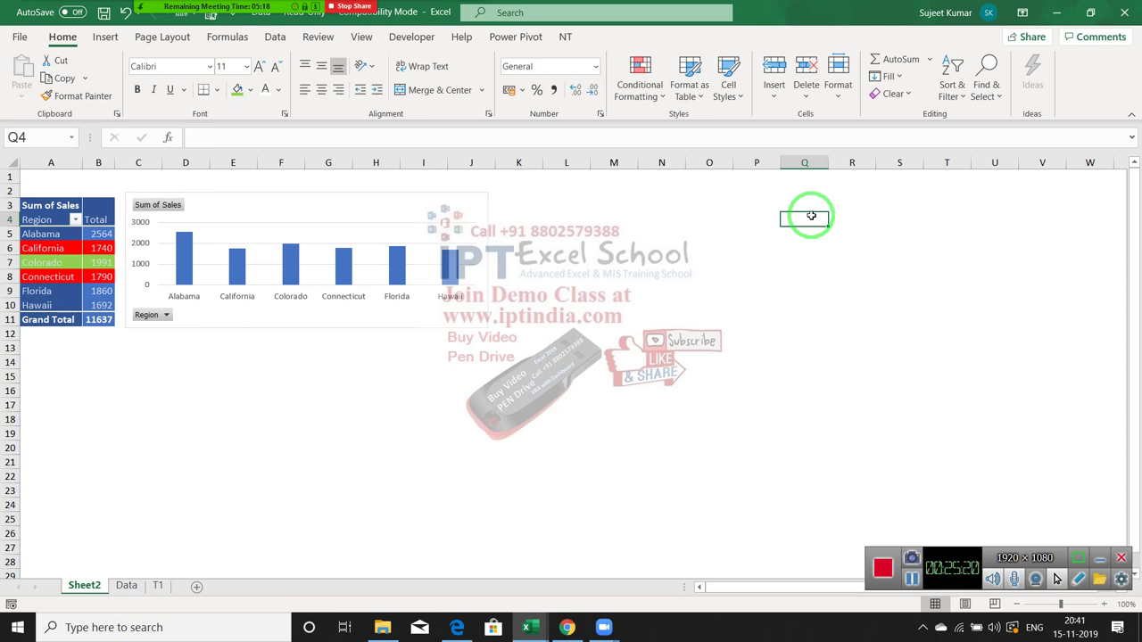
{"action": "key", "text": "super"}
Launch Outlook from the Start search and minimise both Excel windows.
{"action": "type", "text": "o"}
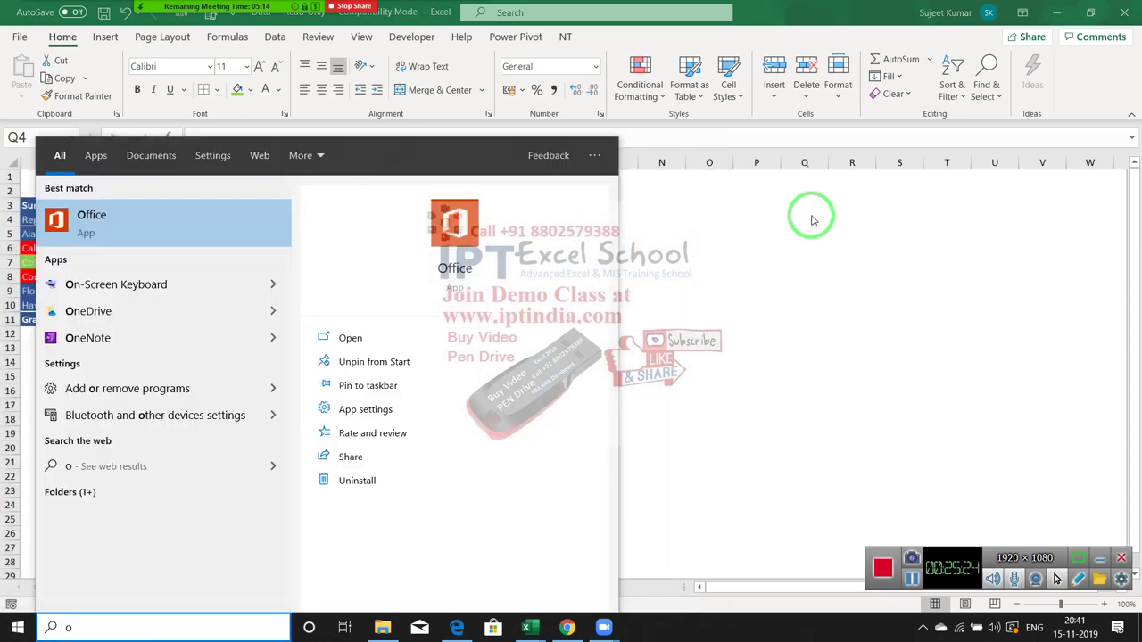
{"action": "type", "text": "u"}
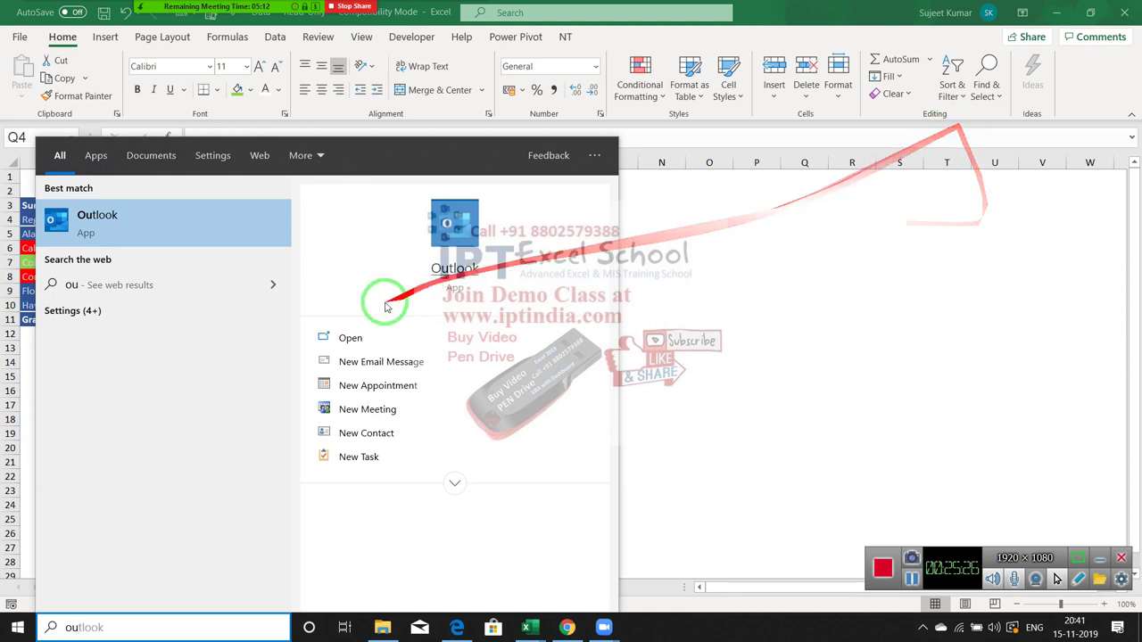
{"action": "left_click", "coordinate": [434, 275]}
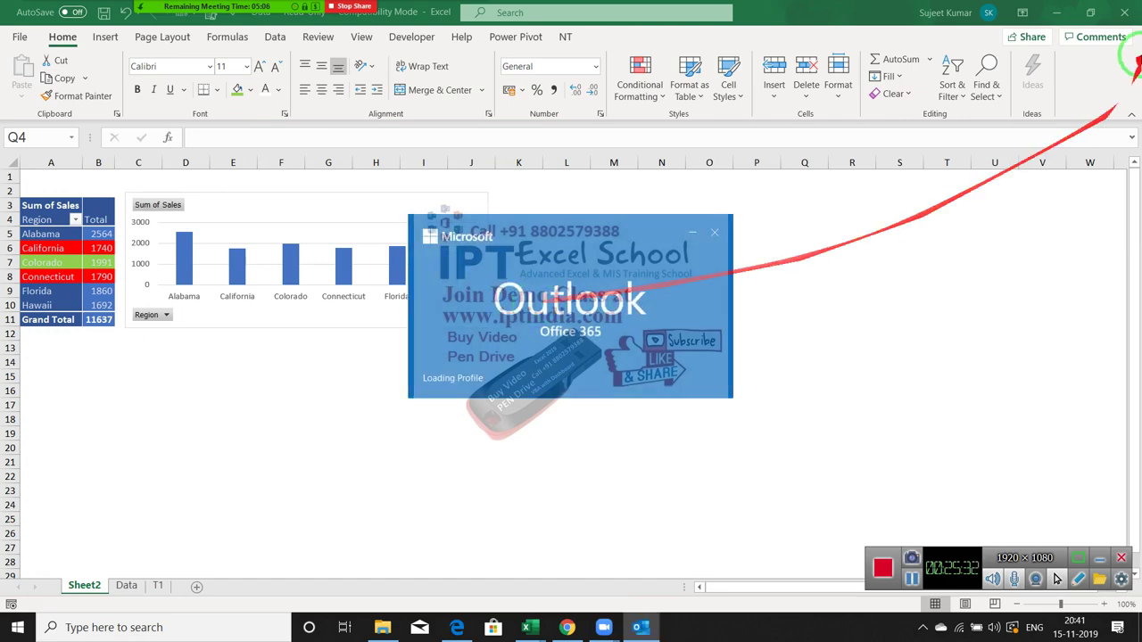
{"action": "left_click", "coordinate": [1058, 16]}
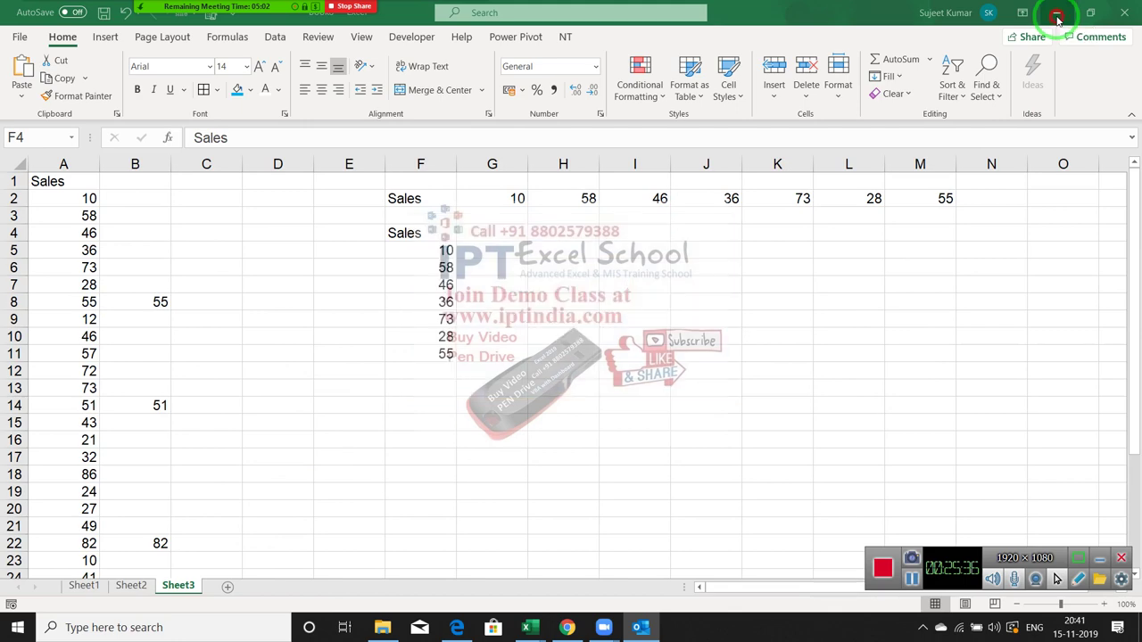
{"action": "left_click", "coordinate": [1058, 17]}
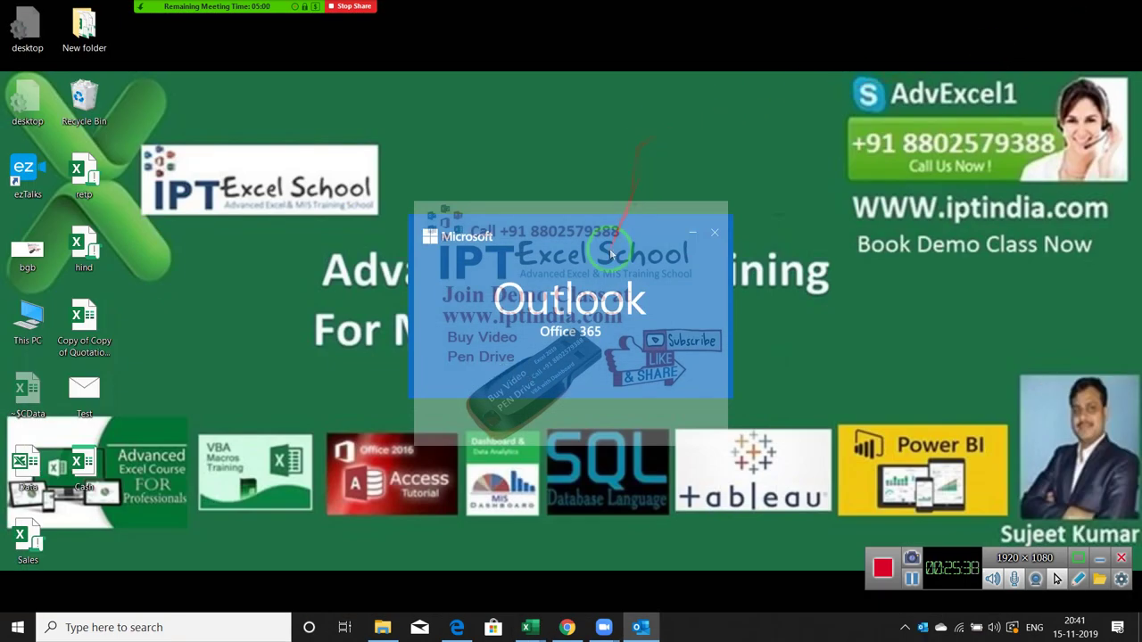
Reposition the Outlook window while it loads, then minimise it to reveal the desktop.
{"action": "left_click_drag", "start_coordinate": [608, 244], "coordinate": [611, 104]}
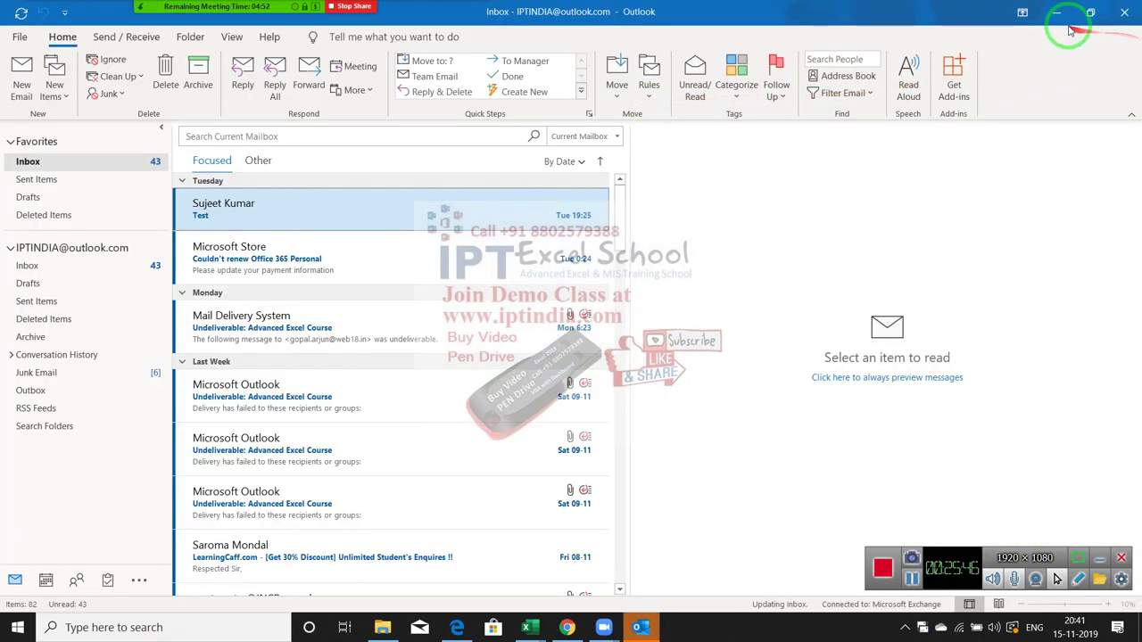
{"action": "left_click_drag", "start_coordinate": [1062, 17], "coordinate": [401, 22]}
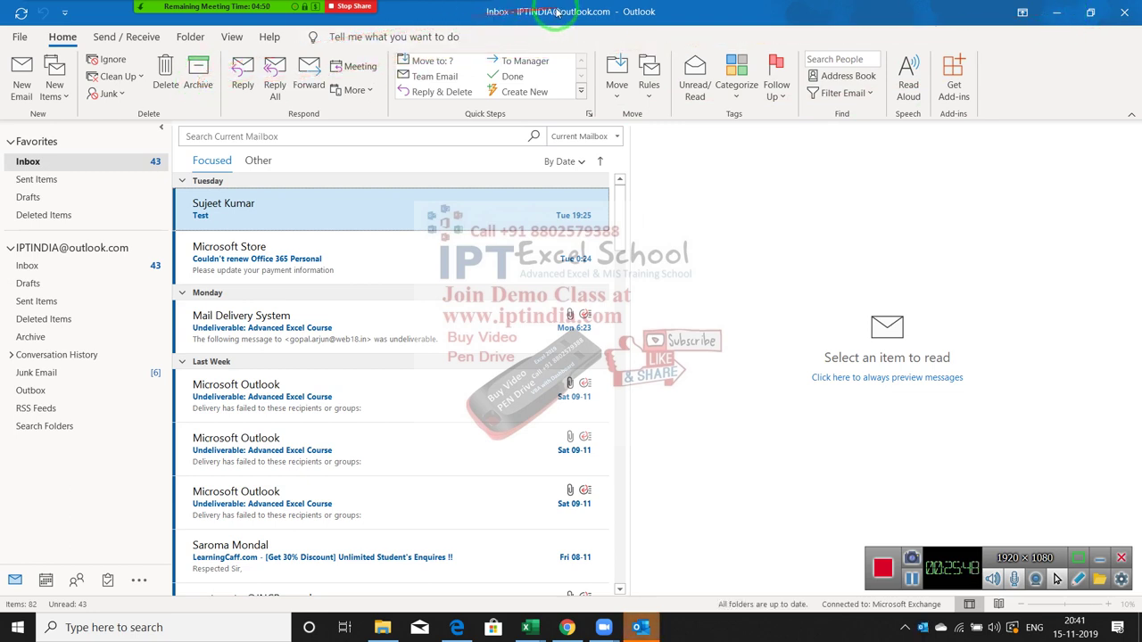
{"action": "mouse_move", "coordinate": [607, 12]}
{"action": "left_mouse_down"}
{"action": "mouse_move", "coordinate": [535, 25]}
{"action": "mouse_move", "coordinate": [520, 125]}
{"action": "left_mouse_up"}
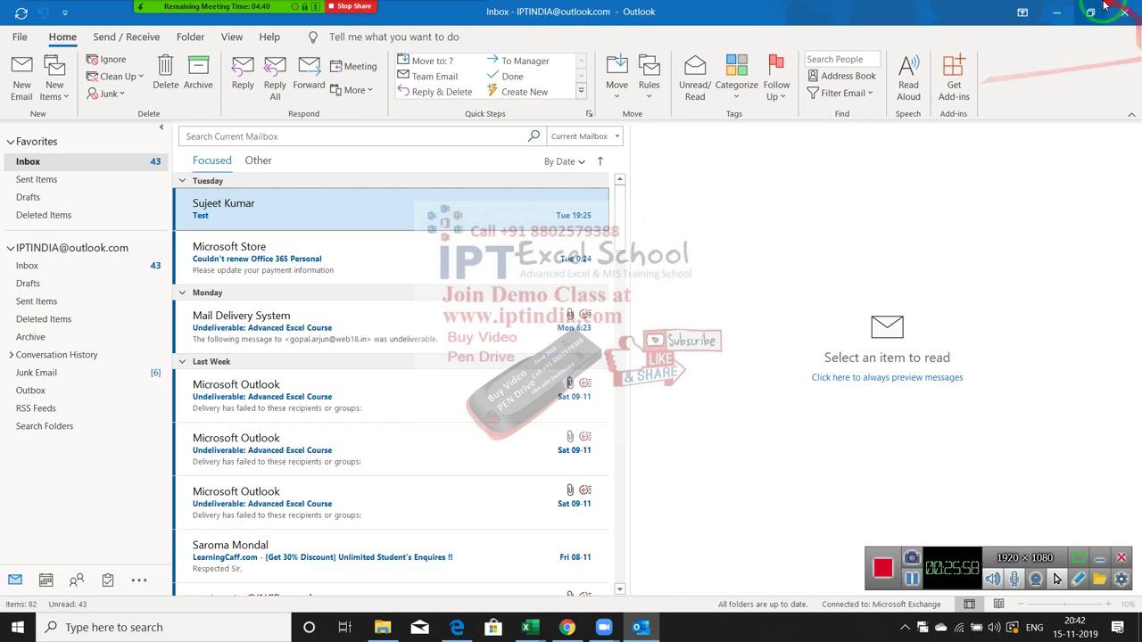
{"action": "left_click", "coordinate": [1057, 12]}
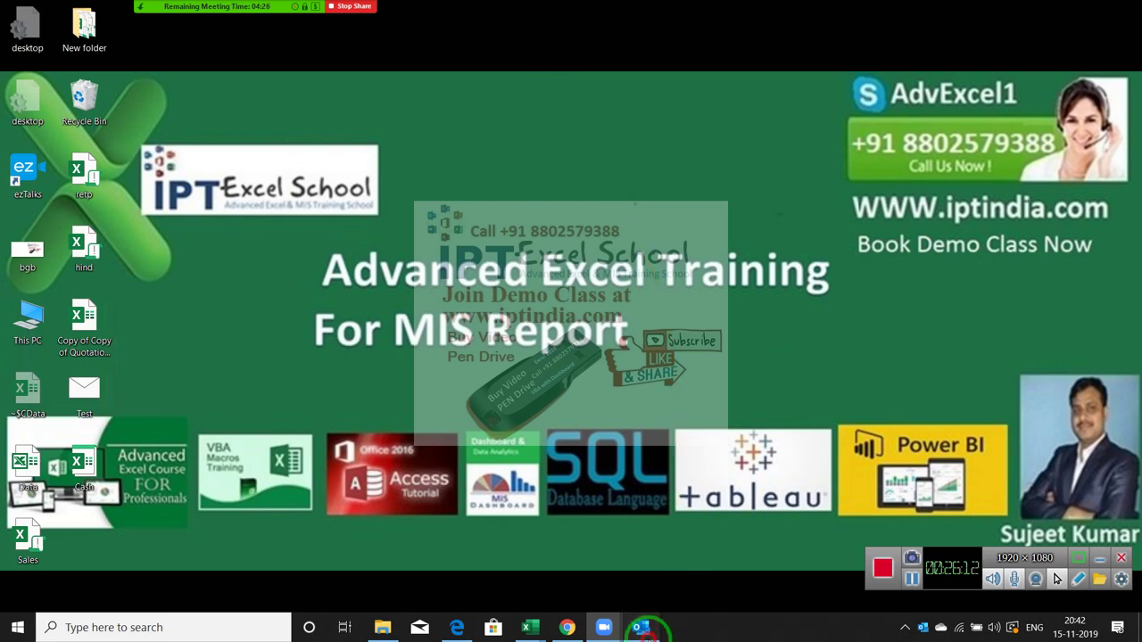
Copy the PivotTable and sales chart range A2:J12 from Excel's Sheet2 into the new Outlook message.
{"action": "left_click", "coordinate": [642, 628]}
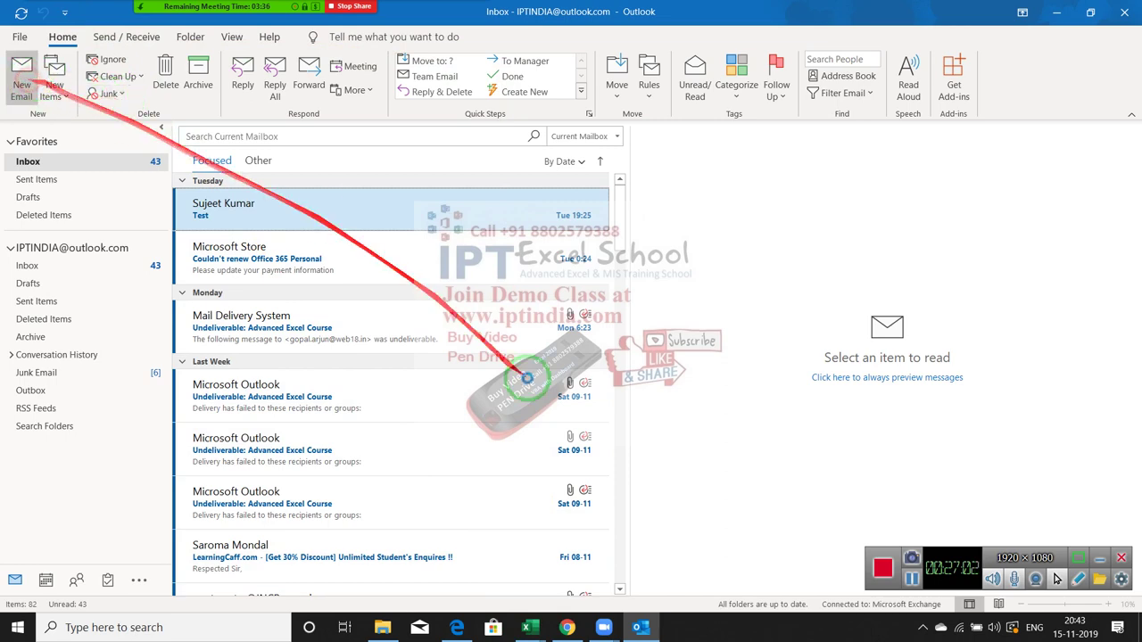
{"action": "mouse_move", "coordinate": [528, 627]}
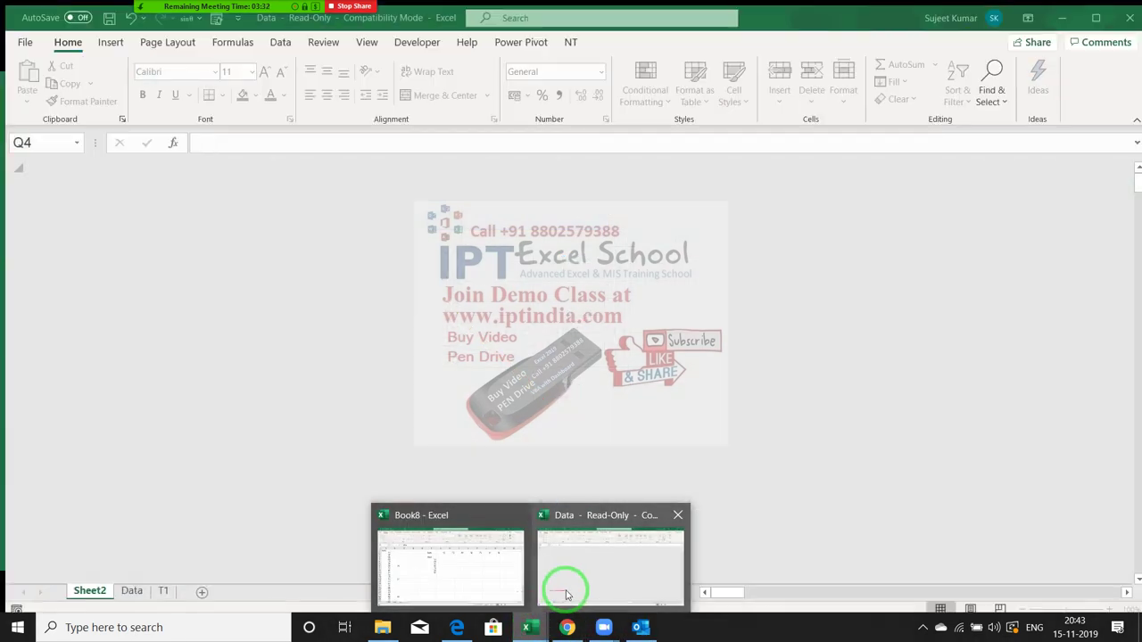
{"action": "left_click", "coordinate": [566, 589]}
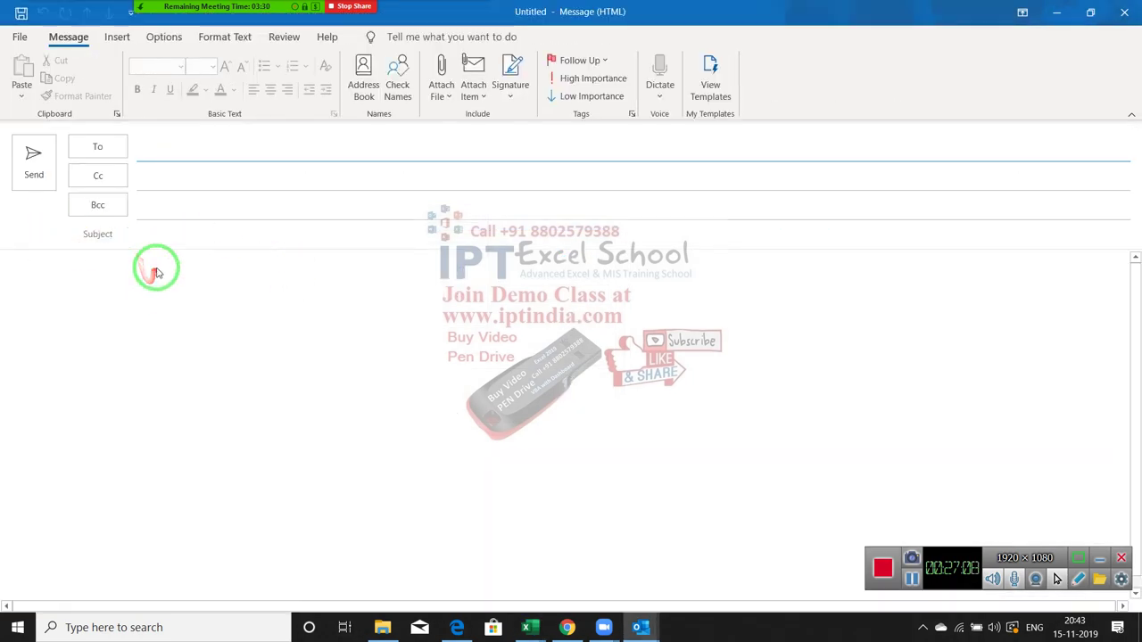
{"action": "left_click", "coordinate": [174, 375]}
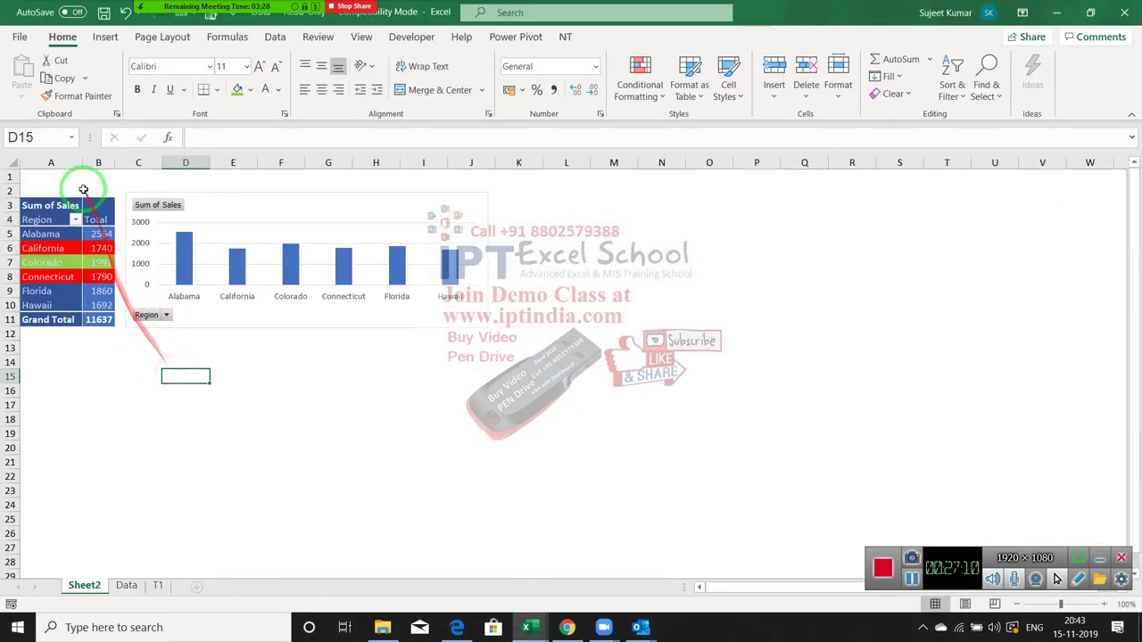
{"action": "left_click_drag", "start_coordinate": [39, 189], "coordinate": [484, 334]}
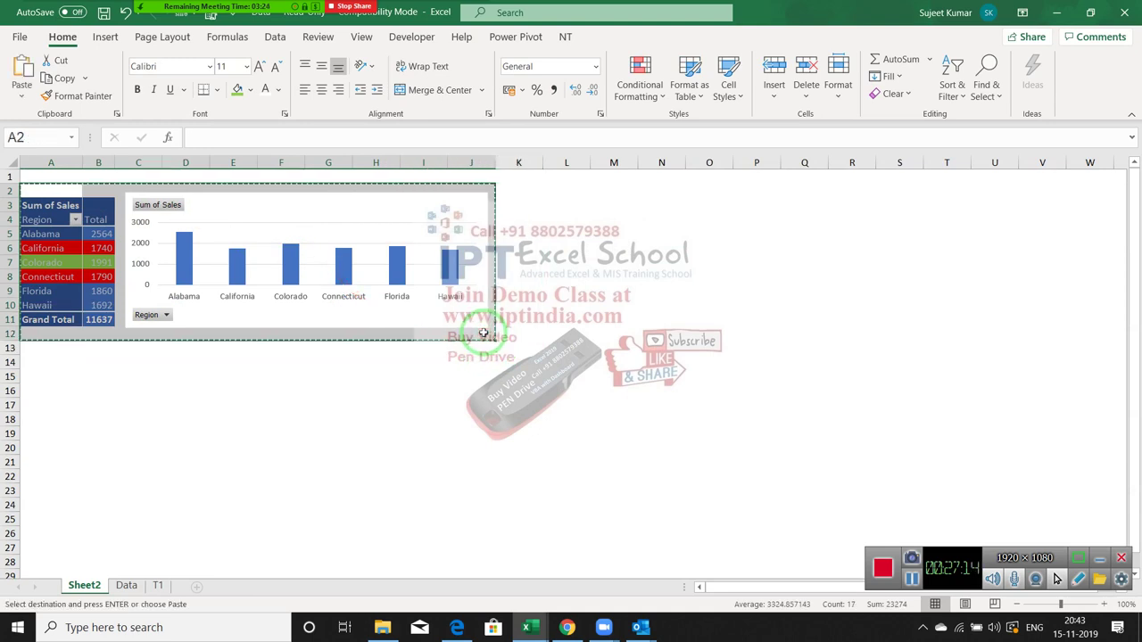
{"action": "key", "text": "alt+Tab"}
{"action": "left_click_drag", "start_coordinate": [473, 323], "coordinate": [189, 289]}
Paste the PivotTable and chart into the message body as a linked Microsoft Excel Worksheet Object.
{"action": "left_click", "coordinate": [101, 276]}
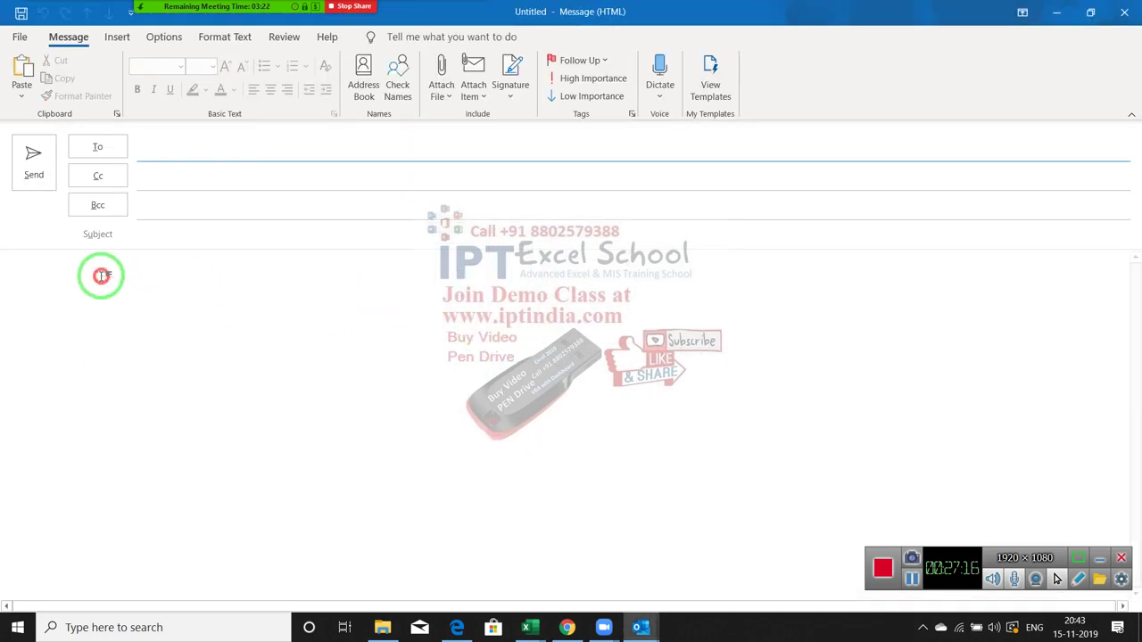
{"action": "left_click", "coordinate": [26, 101]}
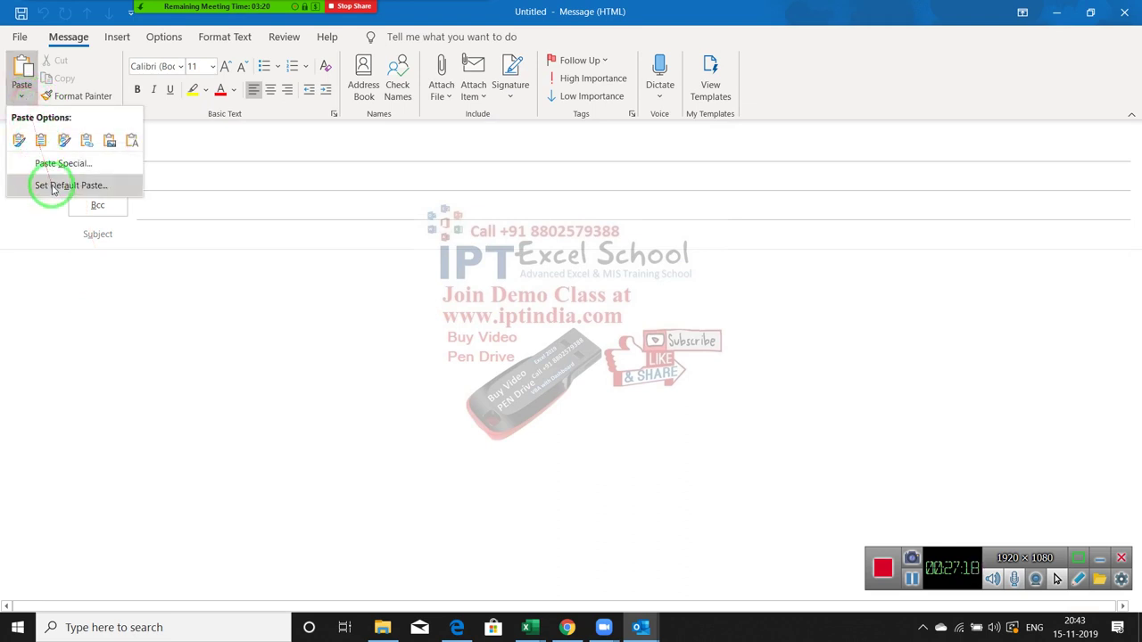
{"action": "left_click", "coordinate": [52, 165]}
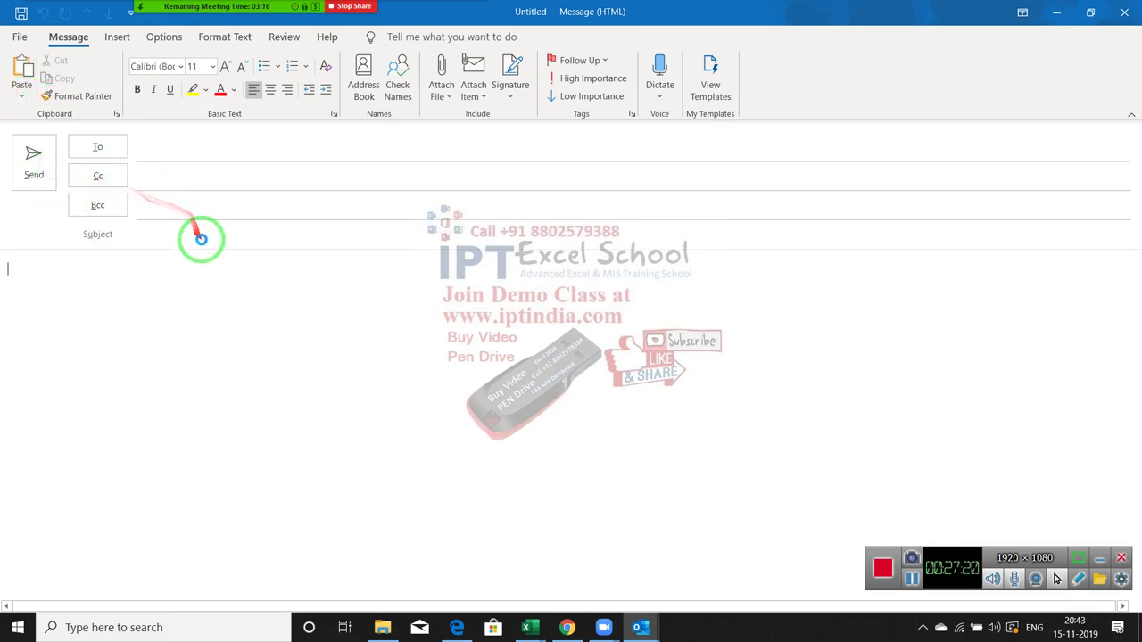
{"action": "left_click", "coordinate": [409, 254]}
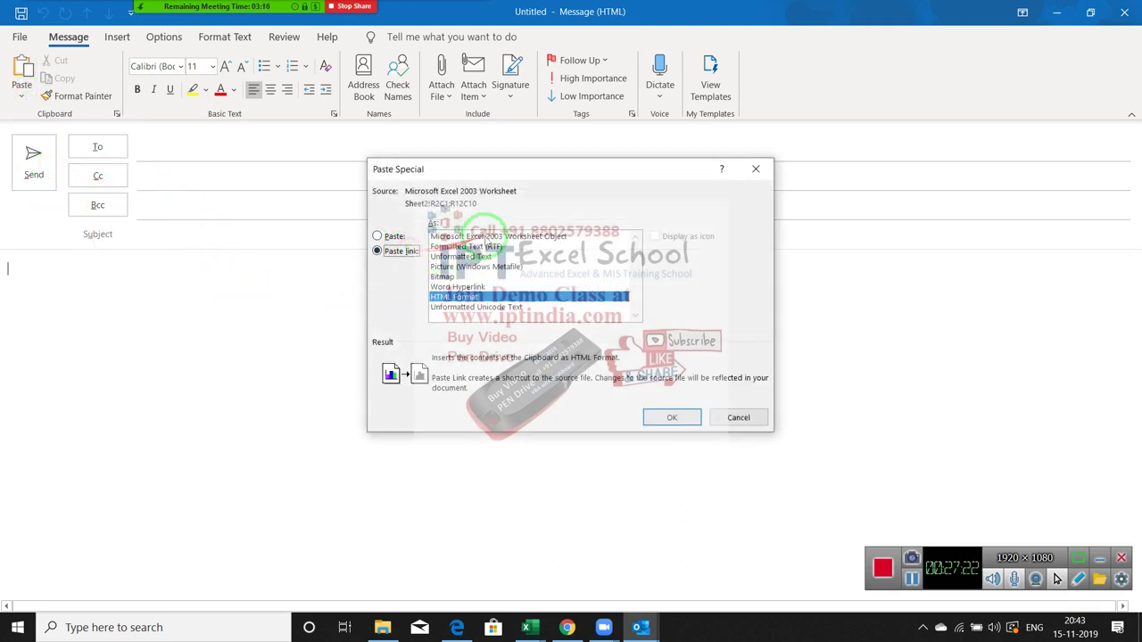
{"action": "left_click", "coordinate": [489, 236]}
{"action": "left_click", "coordinate": [660, 419]}
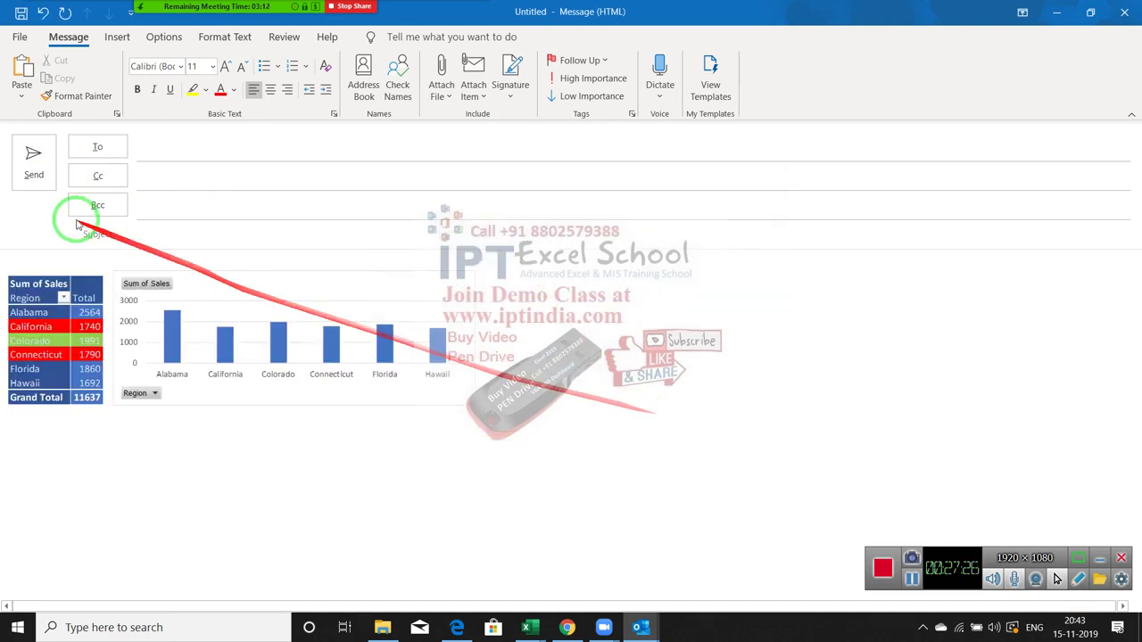
Fill in the account's own email address as recipient and enter the subject Test.
{"action": "left_click", "coordinate": [154, 149]}
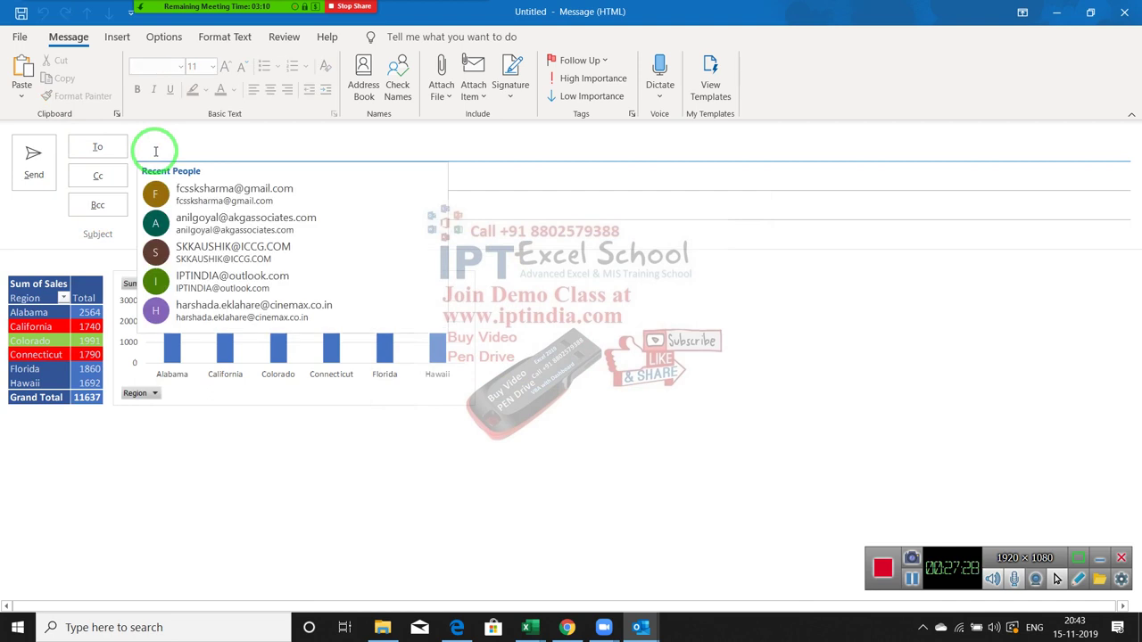
{"action": "type", "text": "ipt"}
{"action": "key", "text": "Return"}
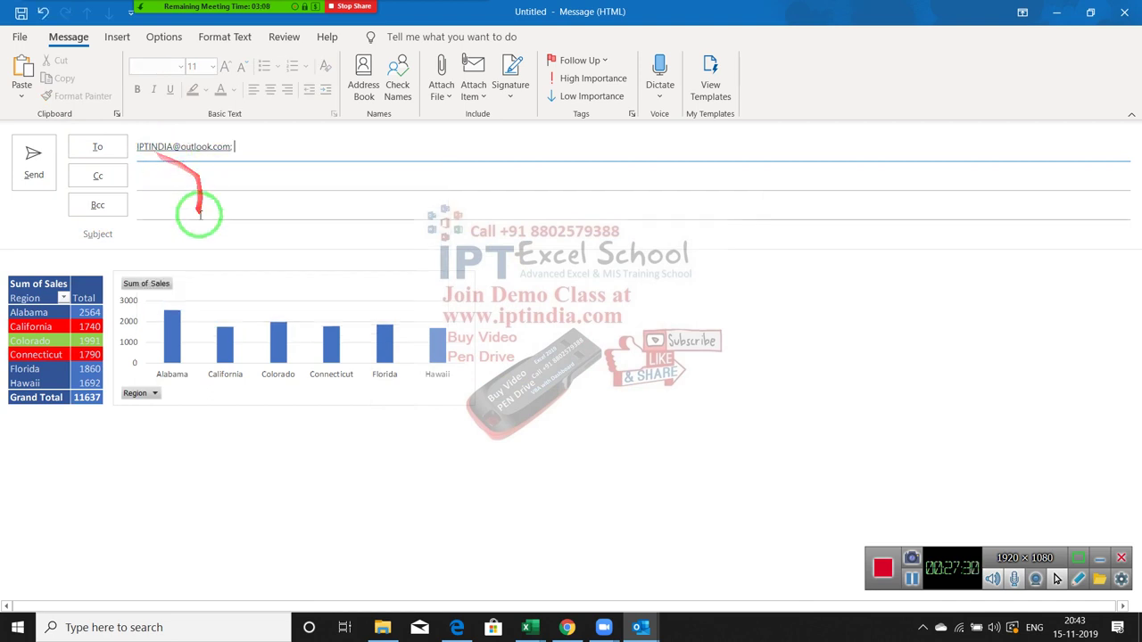
{"action": "left_click", "coordinate": [199, 211]}
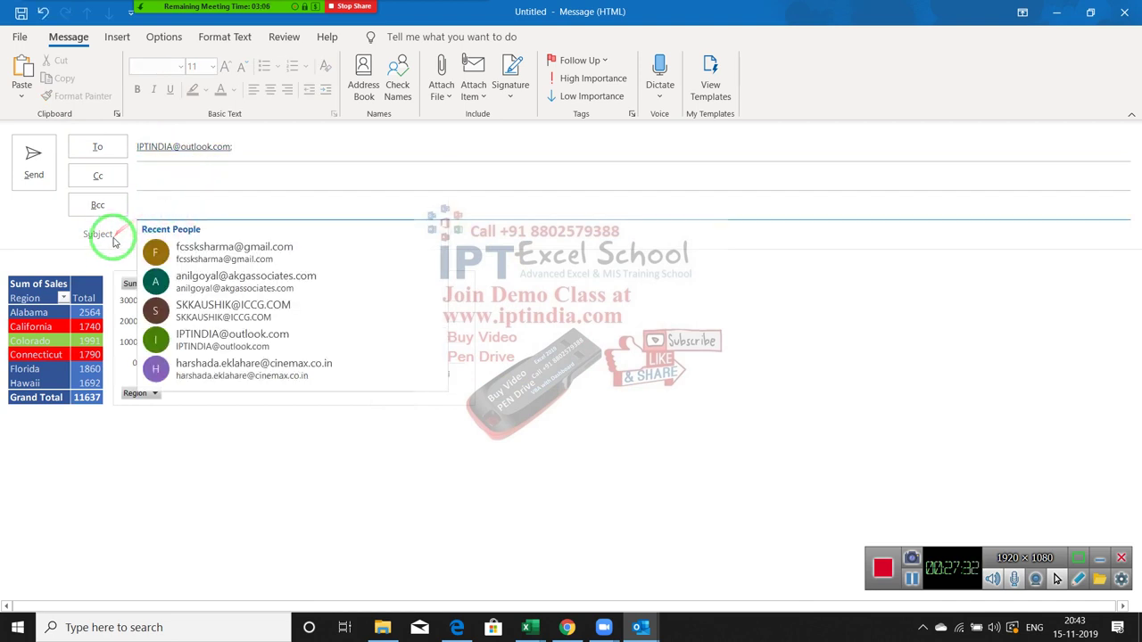
{"action": "left_click", "coordinate": [147, 236]}
{"action": "type", "text": "Test"}
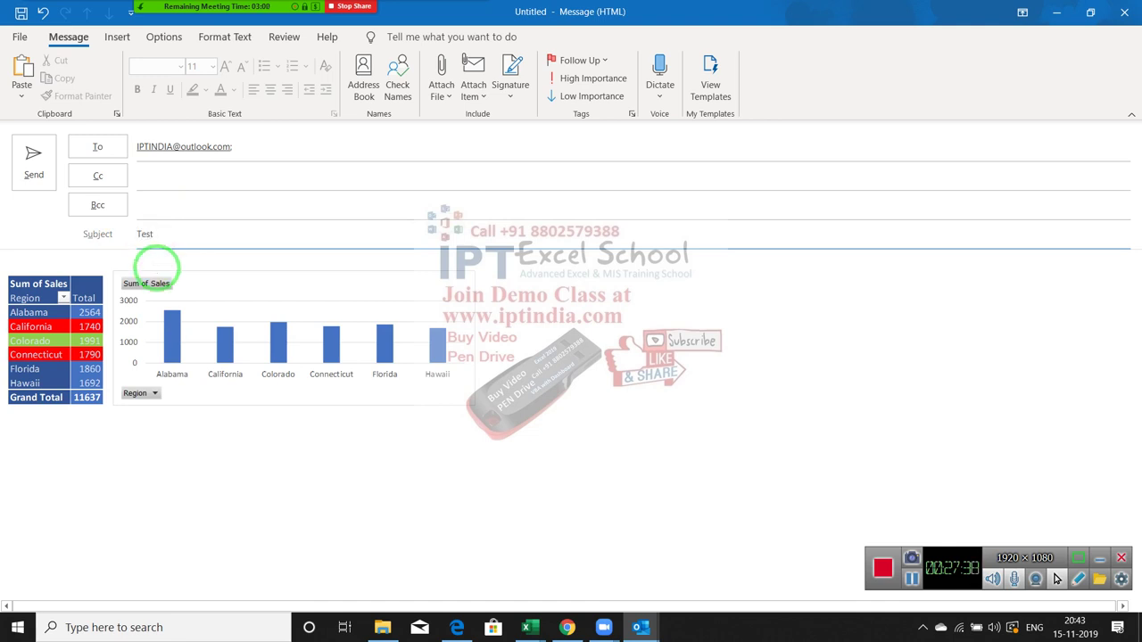
{"action": "left_click", "coordinate": [526, 352]}
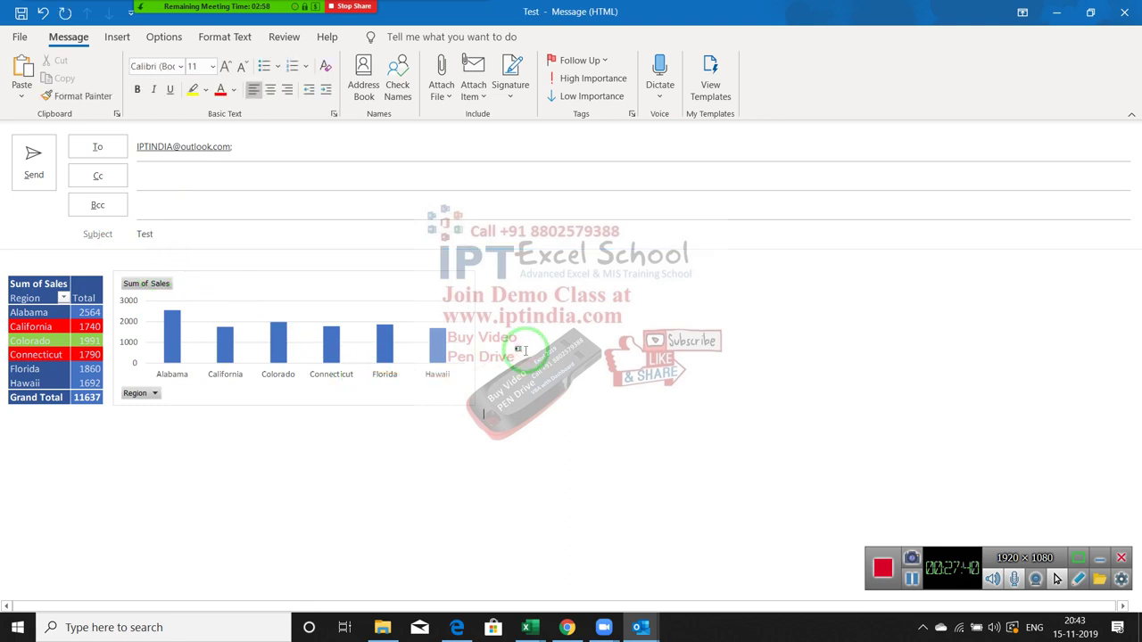
Save the message to the Desktop as Outlook Template Test.oft, replacing the old file, and close it.
{"action": "left_click", "coordinate": [20, 37]}
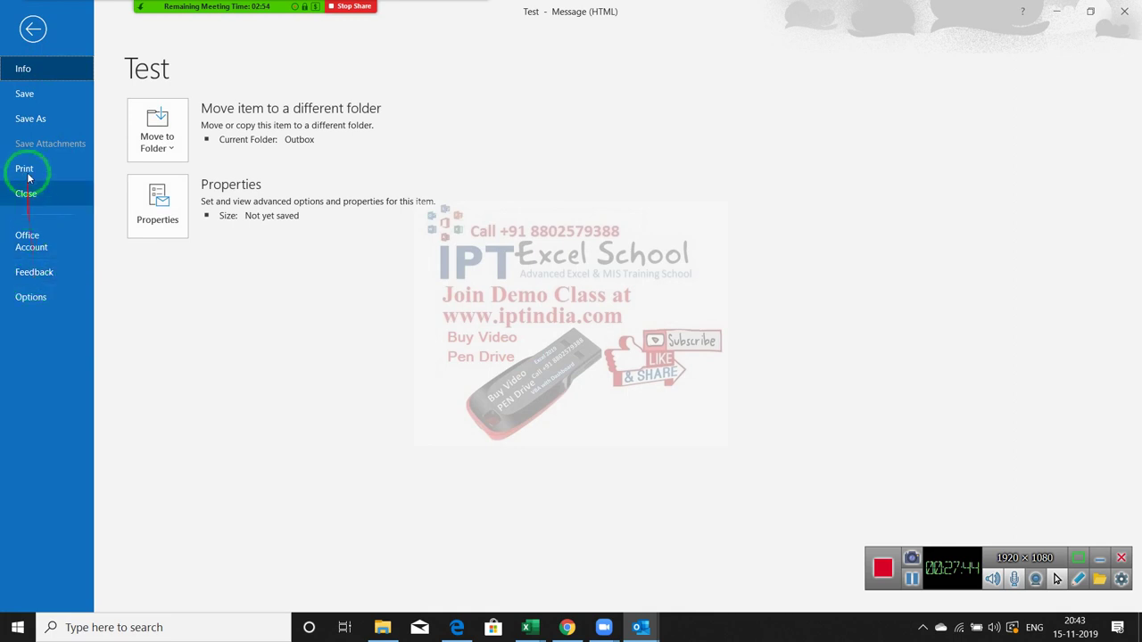
{"action": "left_click", "coordinate": [30, 119]}
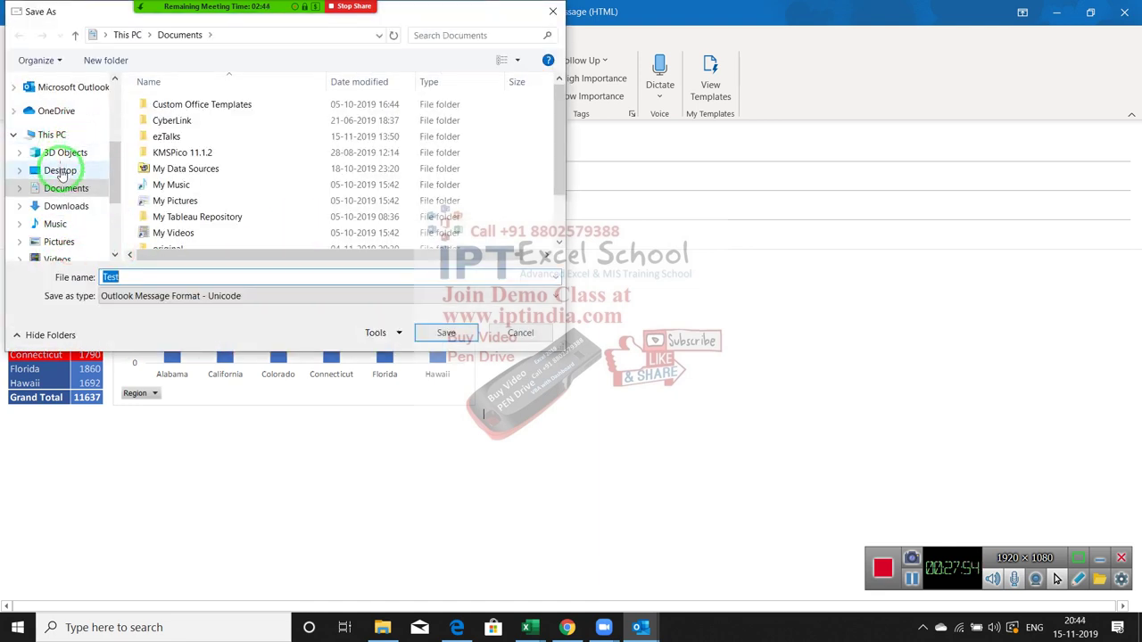
{"action": "left_click", "coordinate": [57, 171]}
{"action": "left_click", "coordinate": [112, 297]}
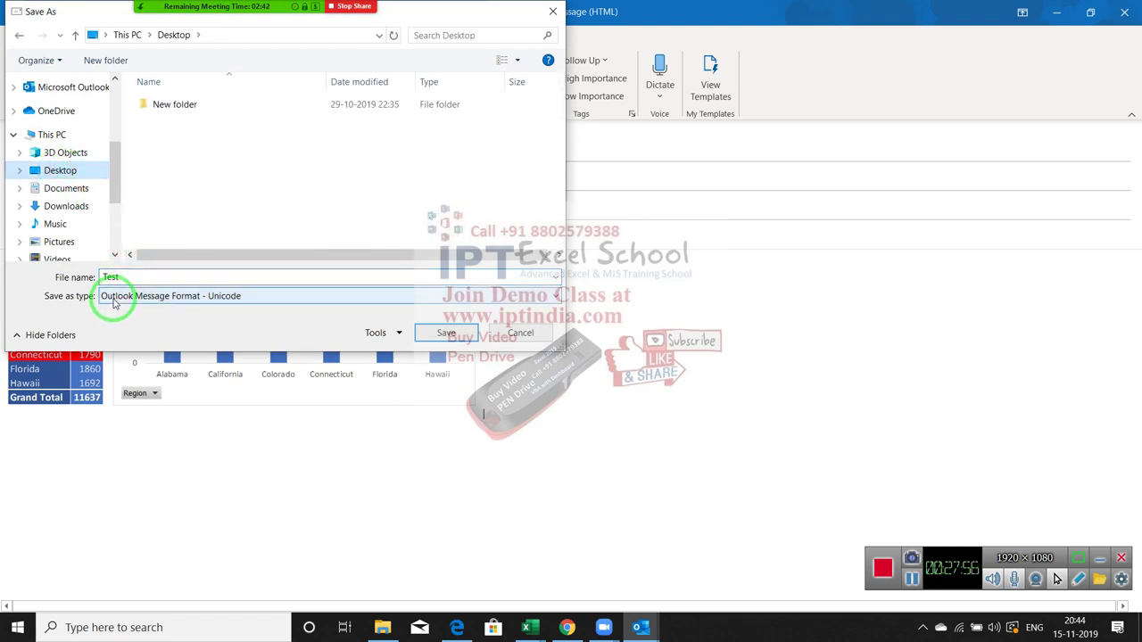
{"action": "left_click", "coordinate": [114, 324]}
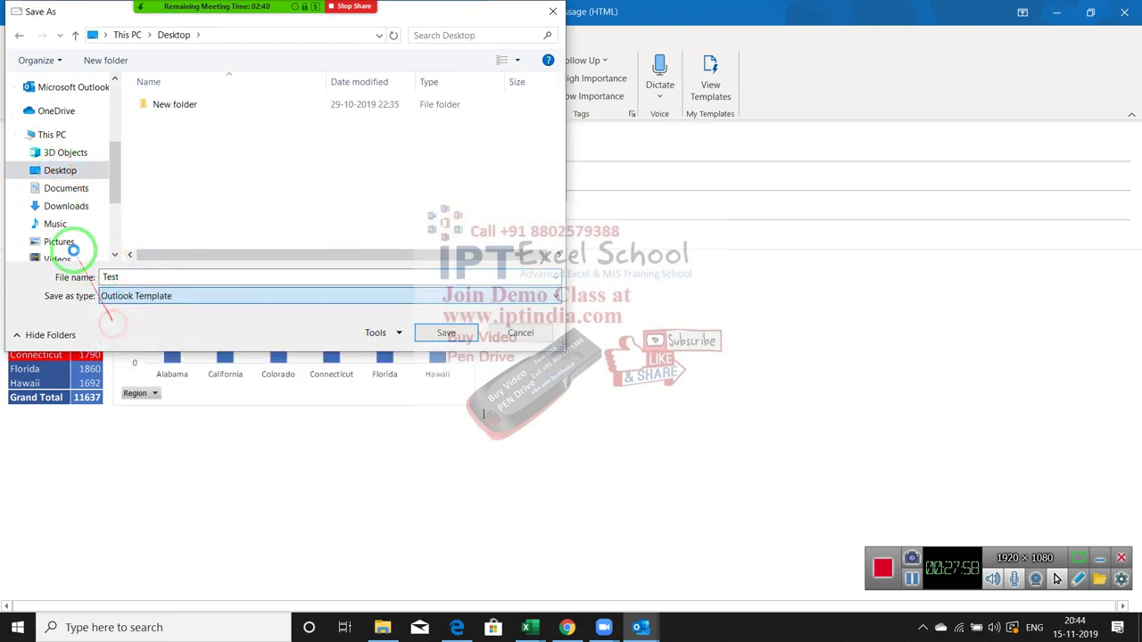
{"action": "left_click", "coordinate": [61, 147]}
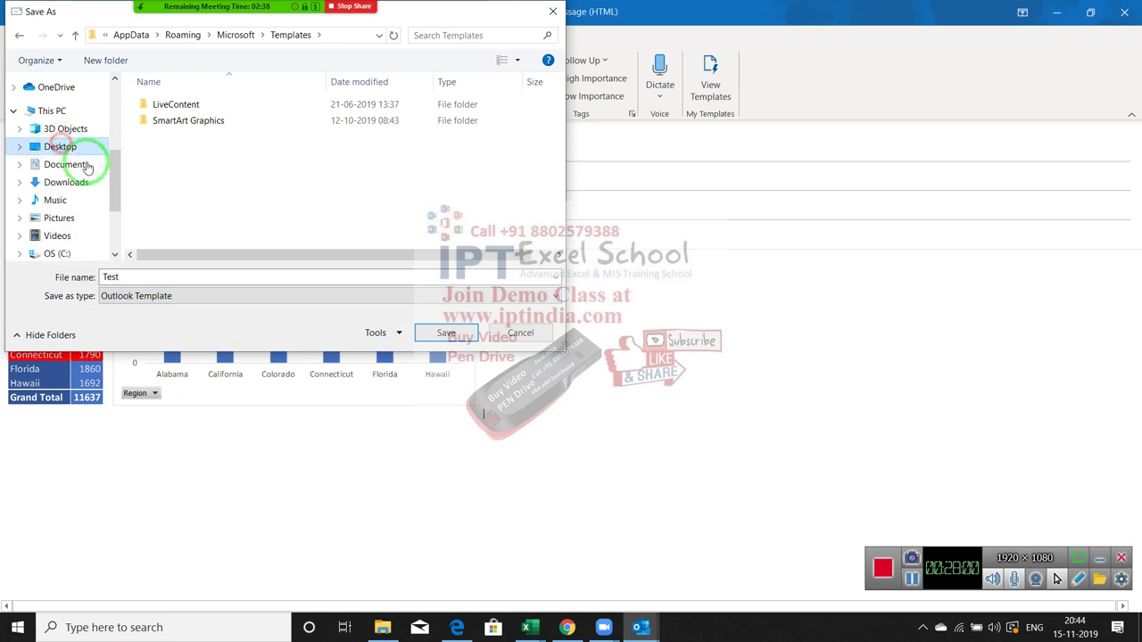
{"action": "left_click", "coordinate": [432, 337]}
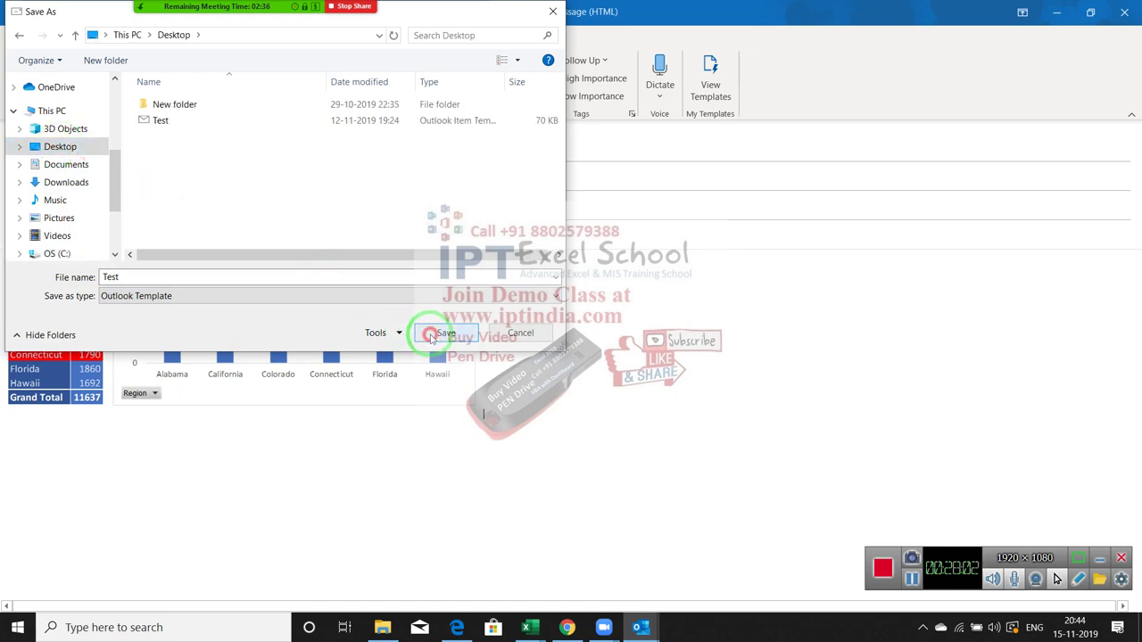
{"action": "left_click", "coordinate": [161, 284]}
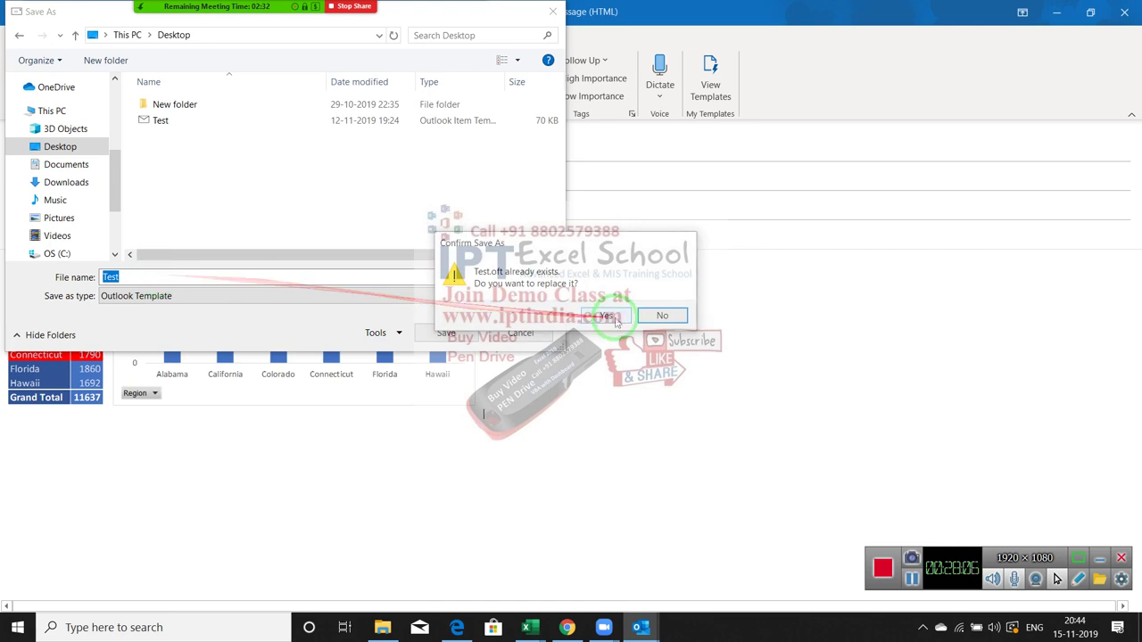
{"action": "left_click", "coordinate": [607, 317]}
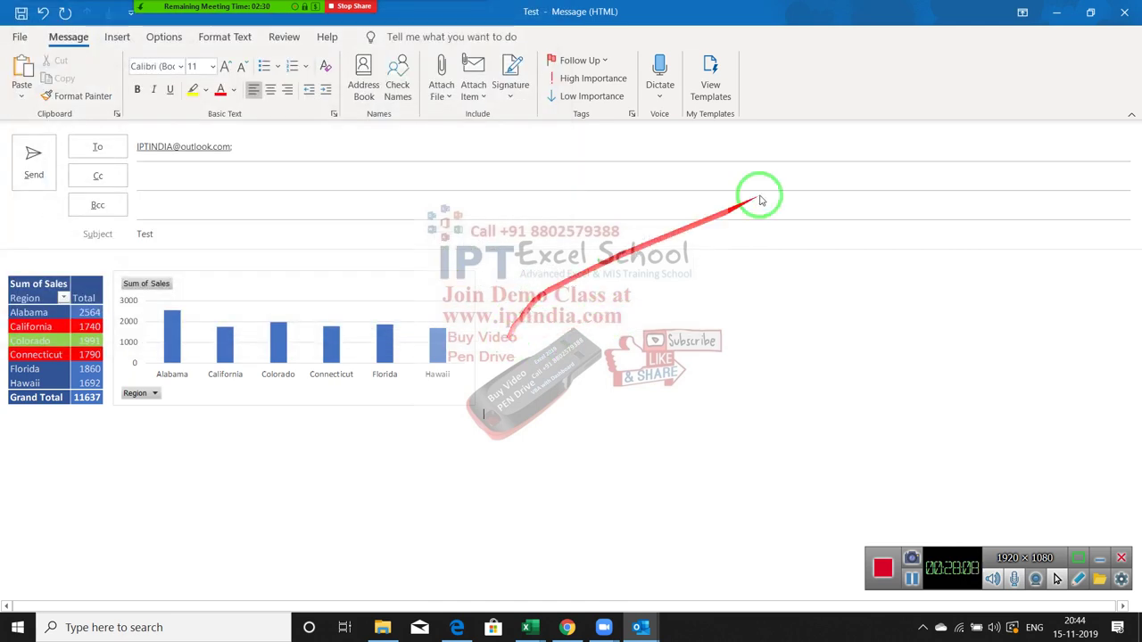
{"action": "left_click", "coordinate": [1124, 17]}
Close the message without saving and select the Florida and Hawaii region rows in the PivotTable.
{"action": "left_click", "coordinate": [577, 356]}
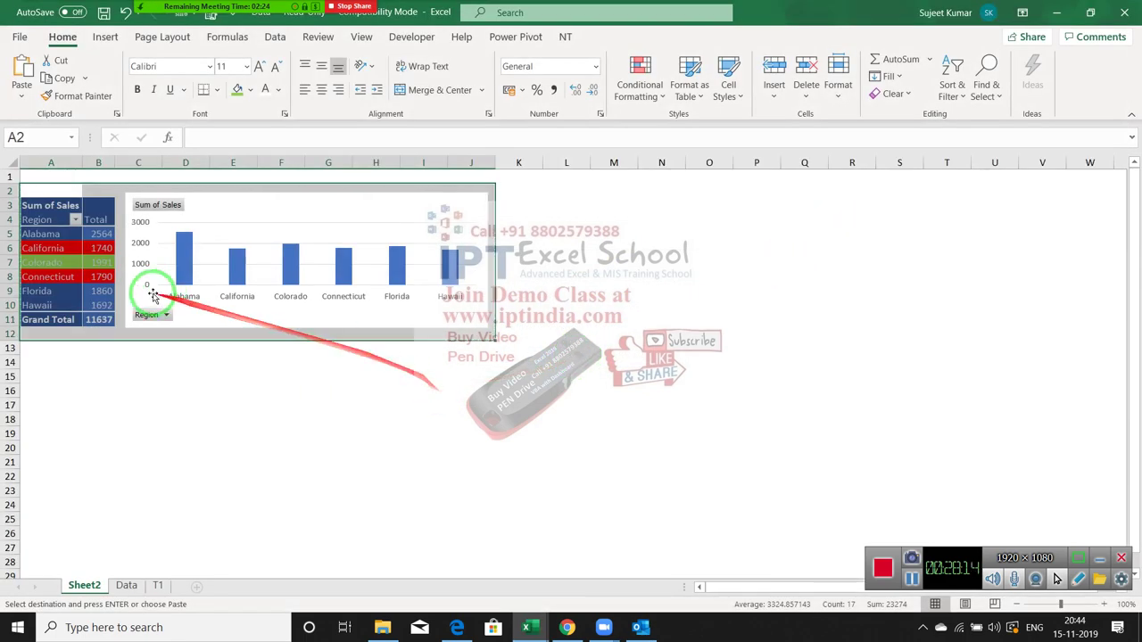
{"action": "left_click_drag", "start_coordinate": [75, 305], "coordinate": [74, 234]}
{"action": "mouse_move", "coordinate": [74, 295]}
{"action": "left_mouse_down"}
{"action": "mouse_move", "coordinate": [86, 303]}
{"action": "mouse_move", "coordinate": [42, 239]}
{"action": "left_mouse_up"}
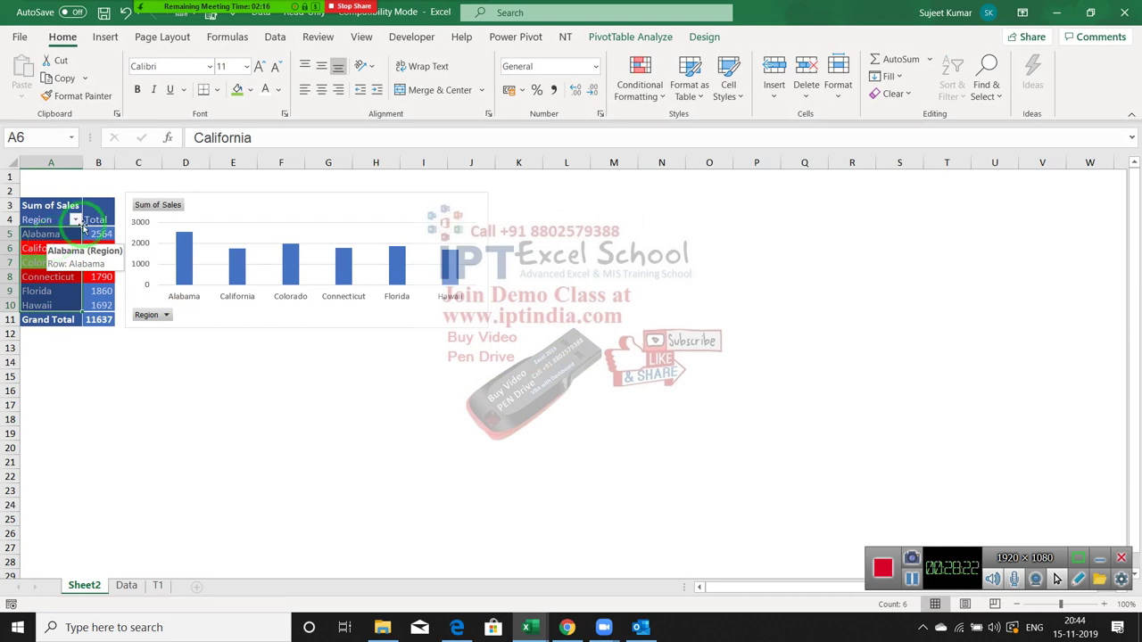
{"action": "left_click", "coordinate": [171, 416]}
Change the Sum of Sales PivotChart from a column chart to a Line chart.
{"action": "left_click", "coordinate": [265, 191]}
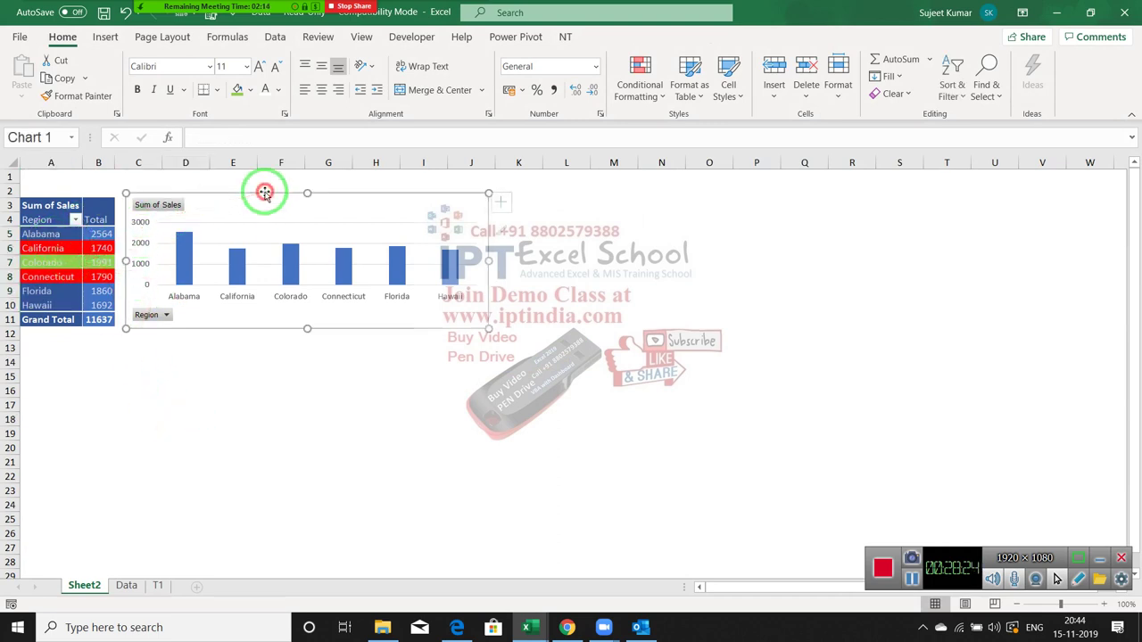
{"action": "left_click", "coordinate": [636, 36]}
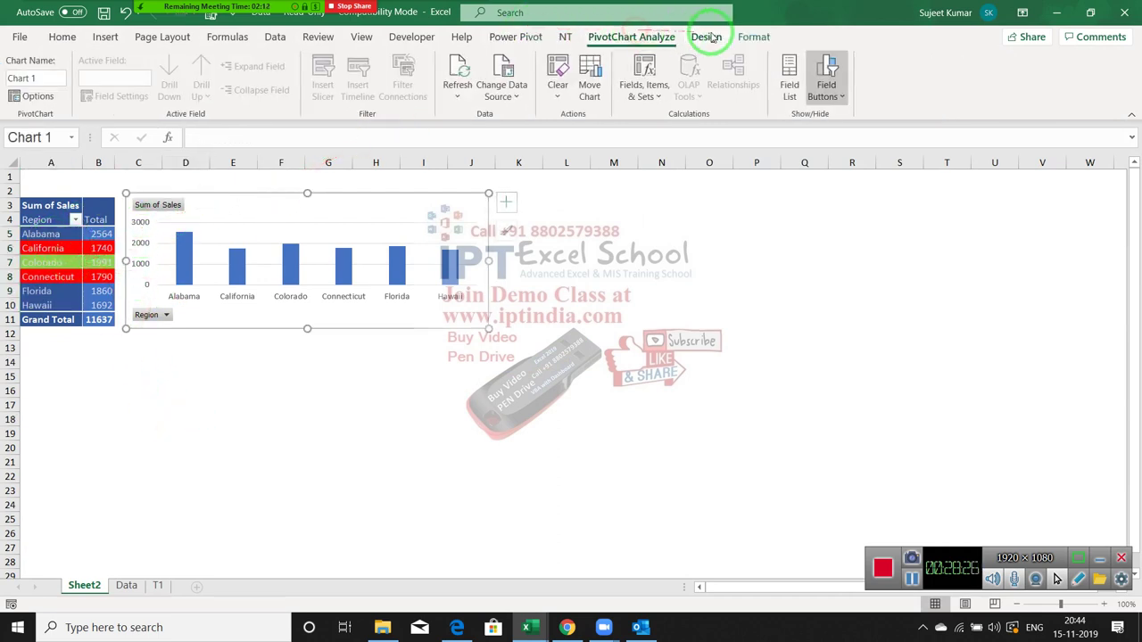
{"action": "left_click", "coordinate": [707, 35]}
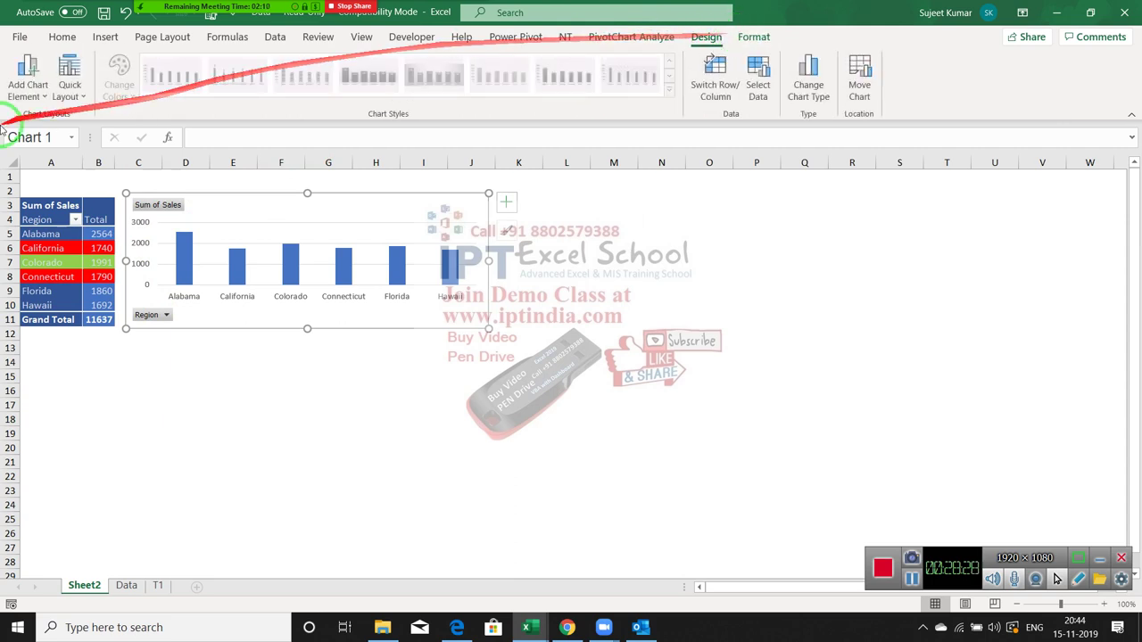
{"action": "left_click", "coordinate": [35, 94]}
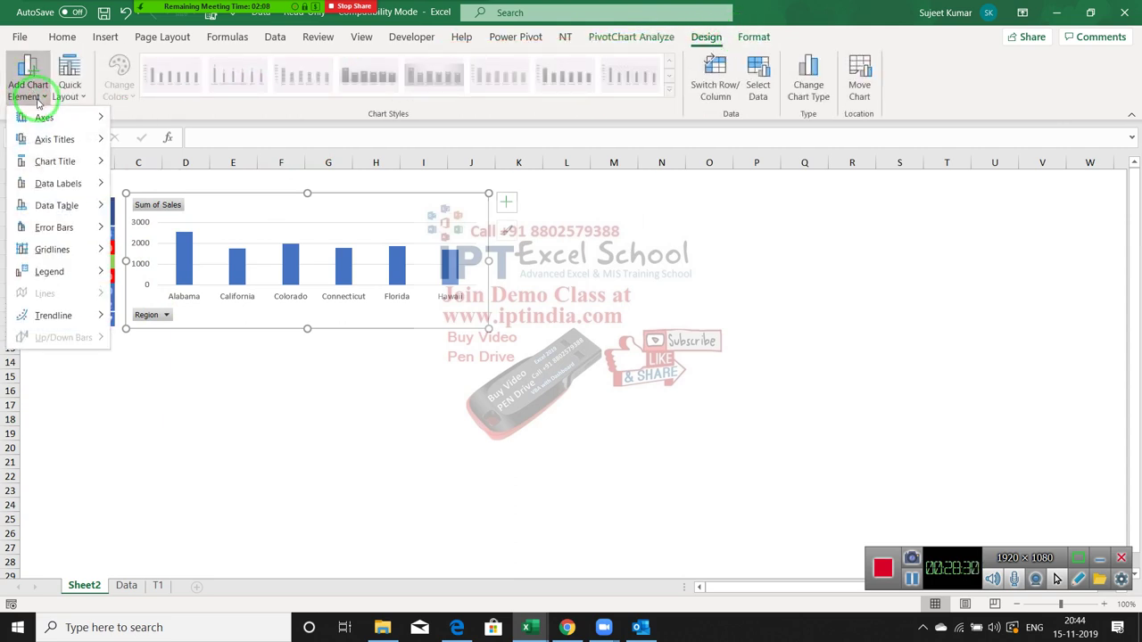
{"action": "left_click", "coordinate": [71, 97]}
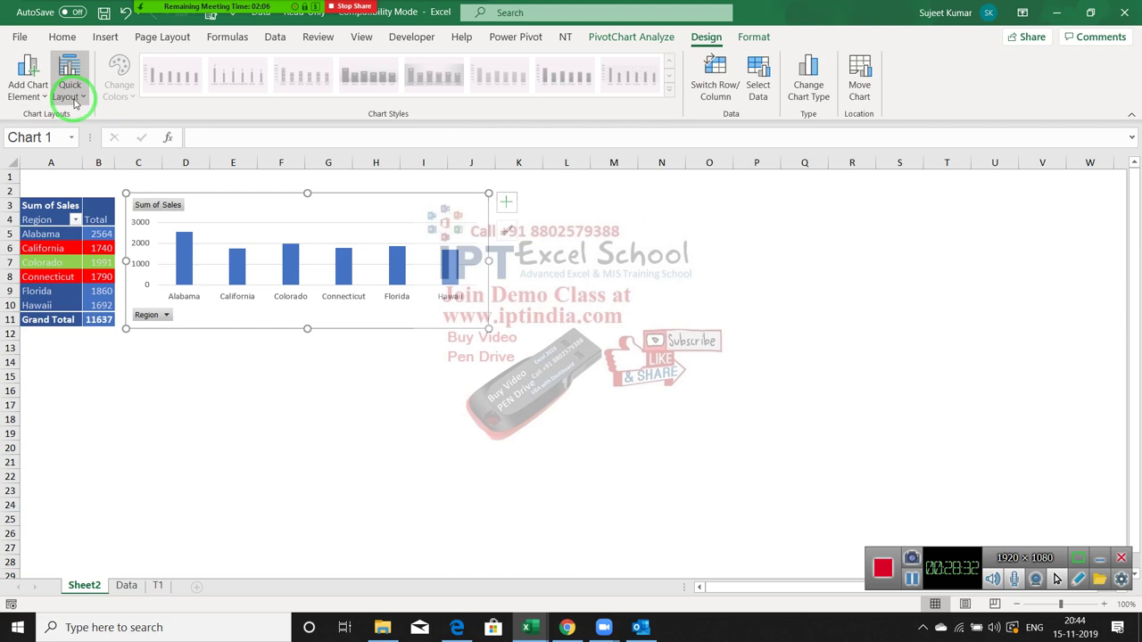
{"action": "left_click", "coordinate": [818, 94]}
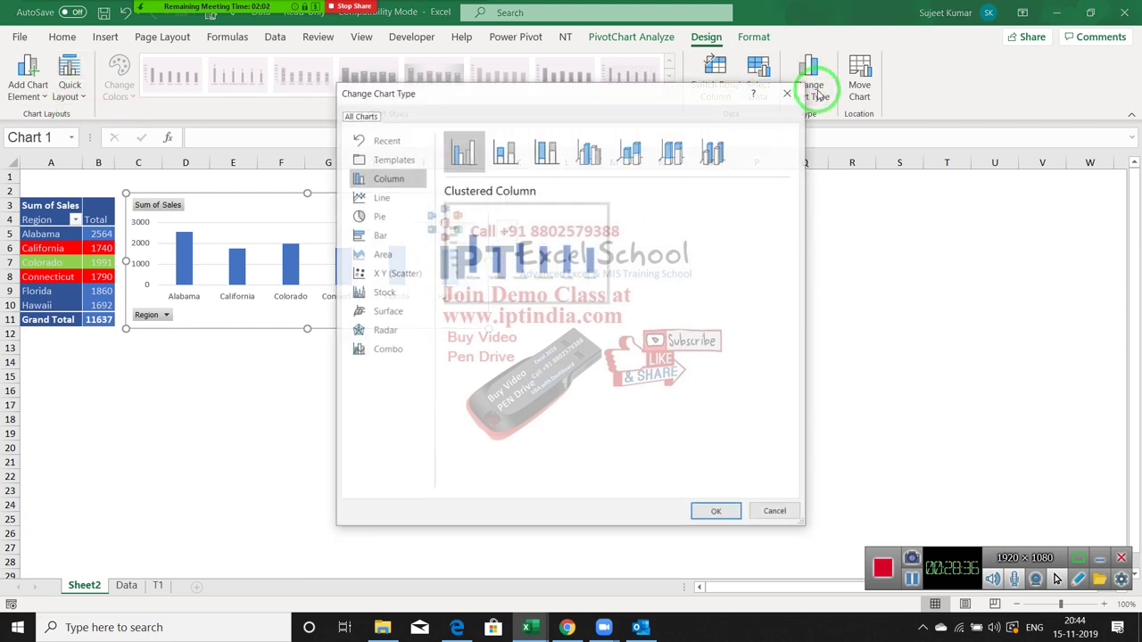
{"action": "left_click_drag", "start_coordinate": [372, 215], "coordinate": [393, 260]}
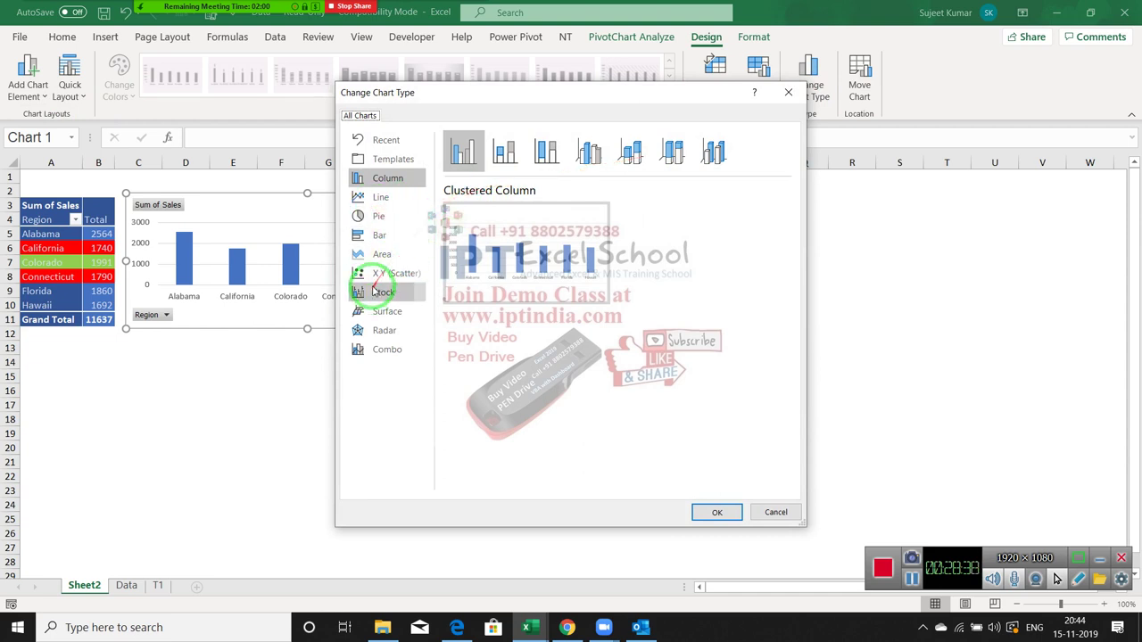
{"action": "left_click", "coordinate": [381, 197]}
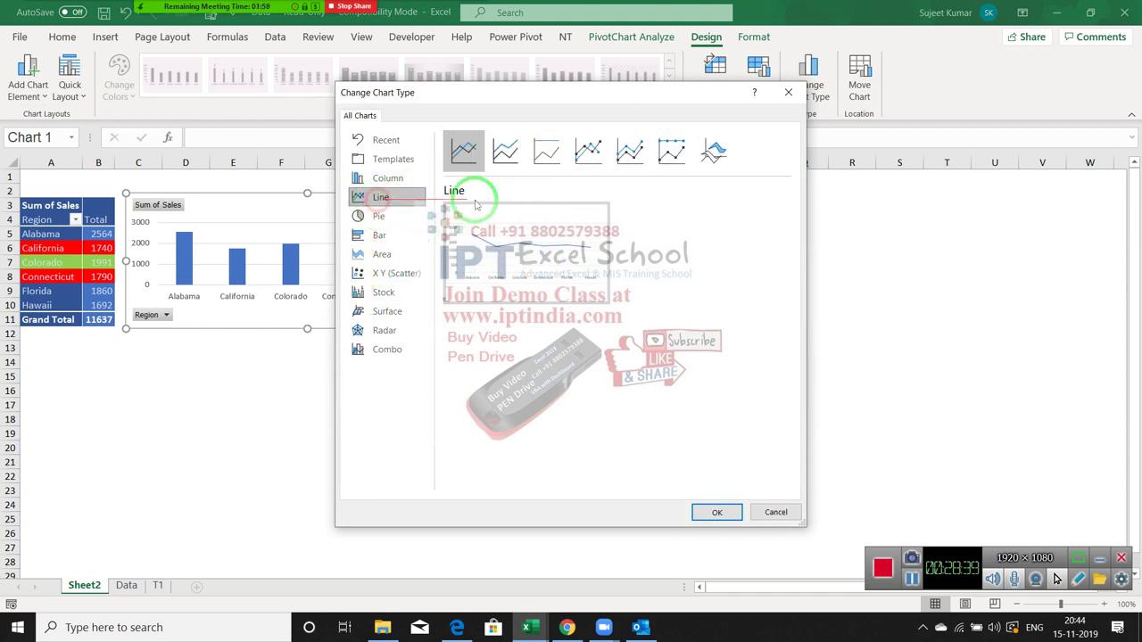
{"action": "left_click", "coordinate": [718, 511]}
{"action": "left_click", "coordinate": [572, 404]}
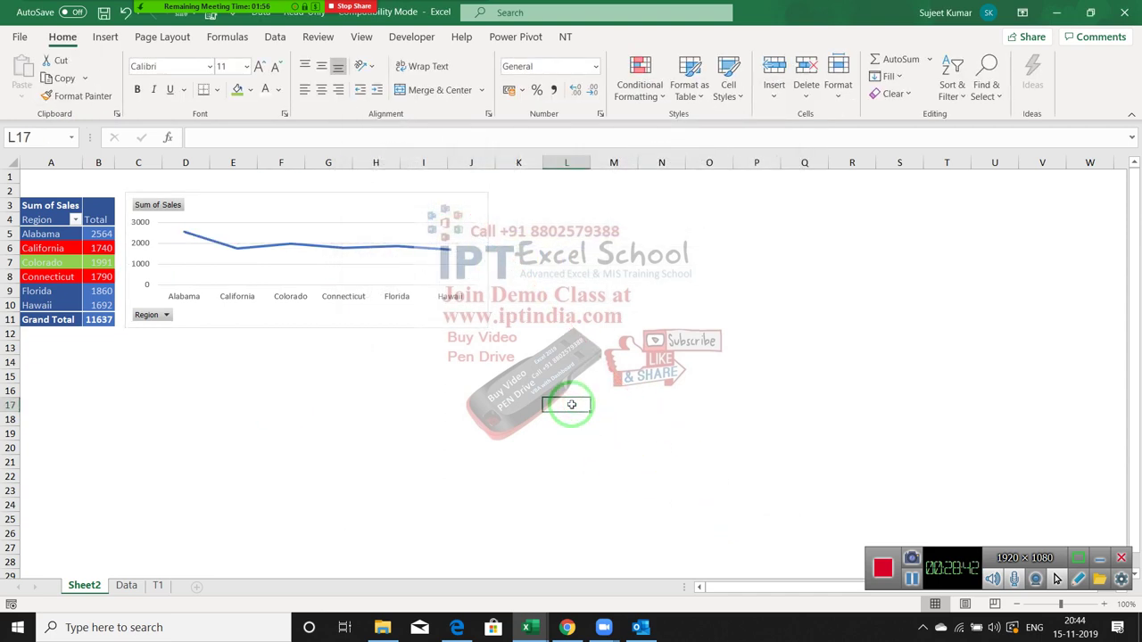
{"action": "key", "text": "super+d"}
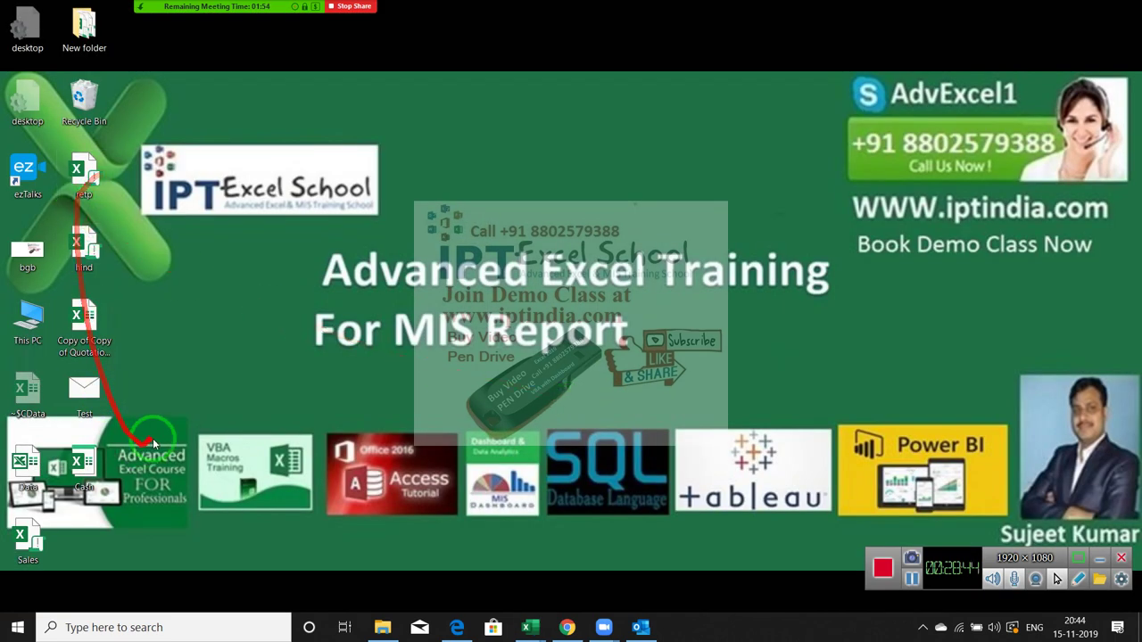
Open the Test template from the desktop, update its linked data, and send the message.
{"action": "left_click", "coordinate": [87, 401]}
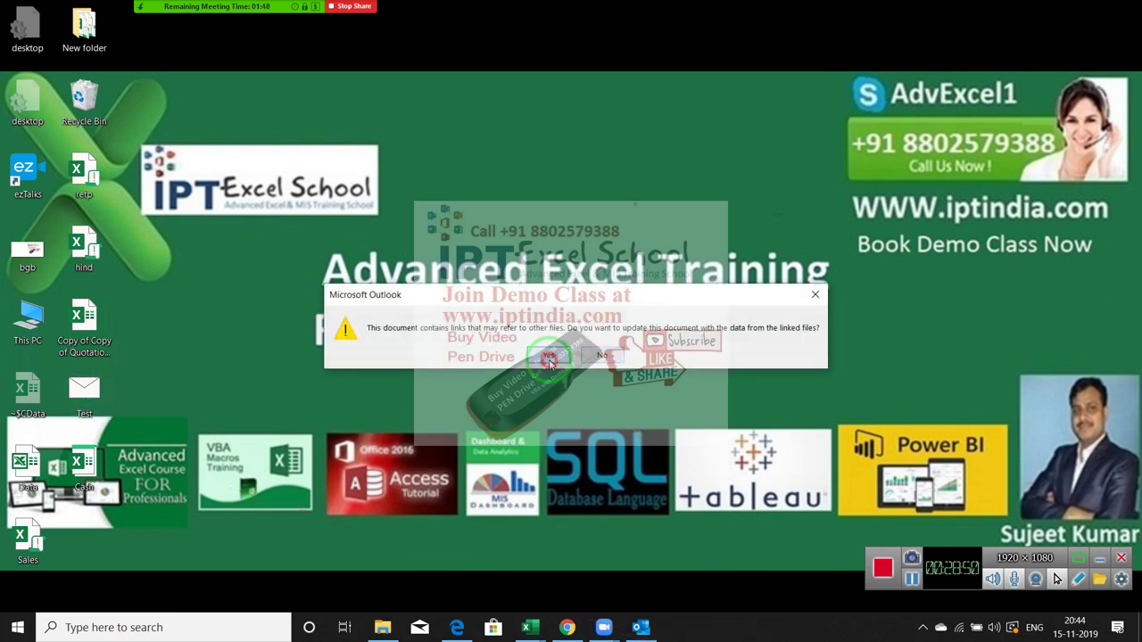
{"action": "left_click", "coordinate": [551, 364]}
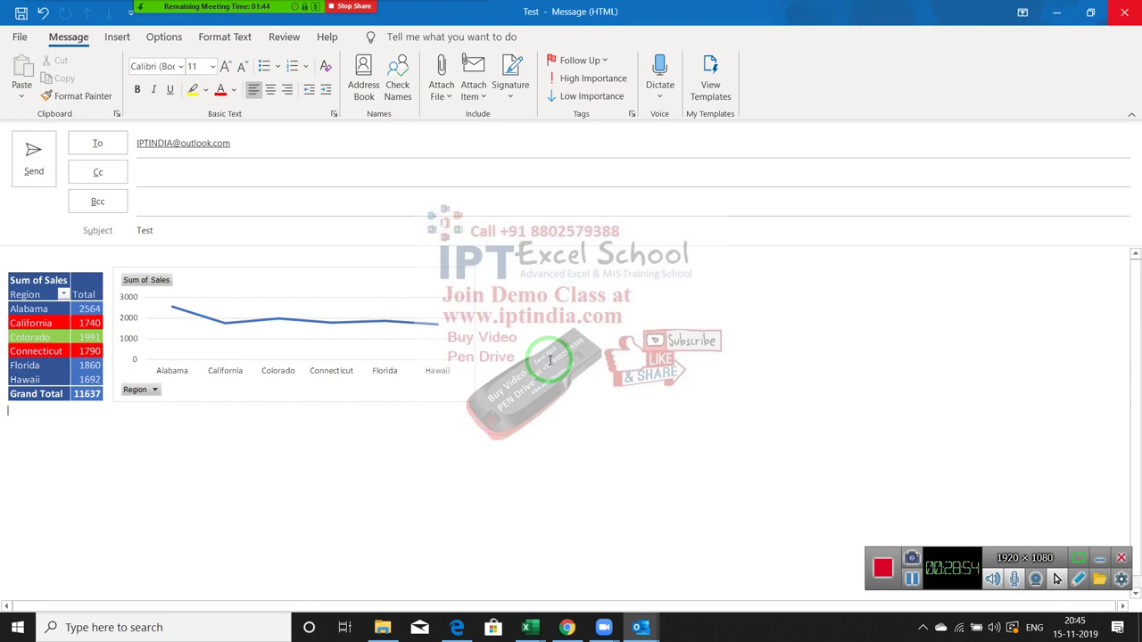
{"action": "left_click", "coordinate": [53, 161]}
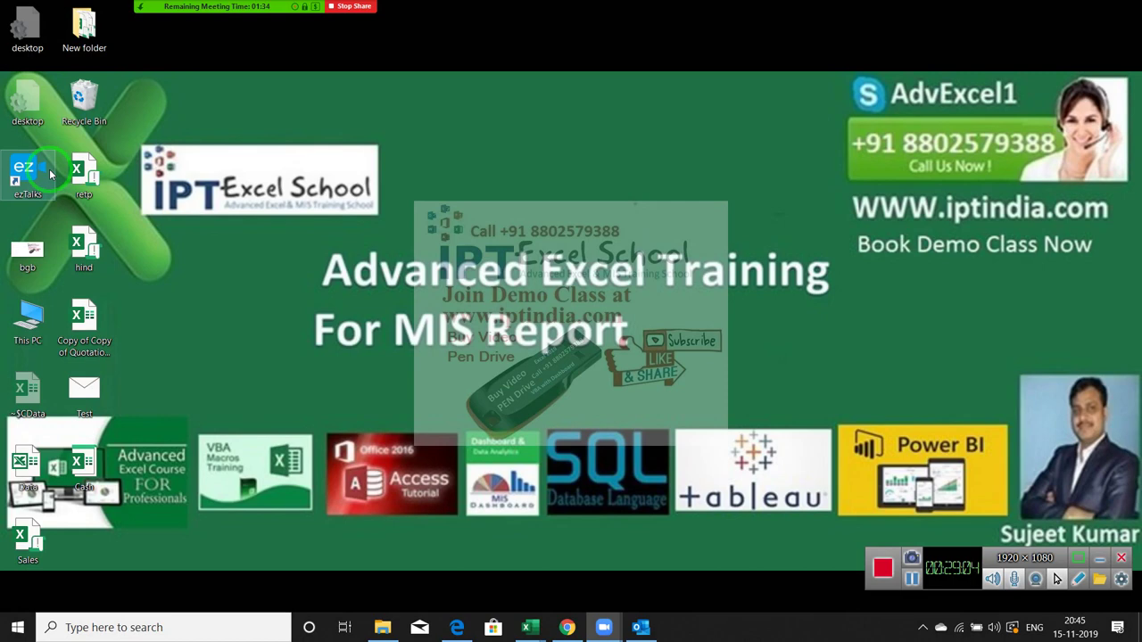
{"action": "left_click", "coordinate": [104, 158]}
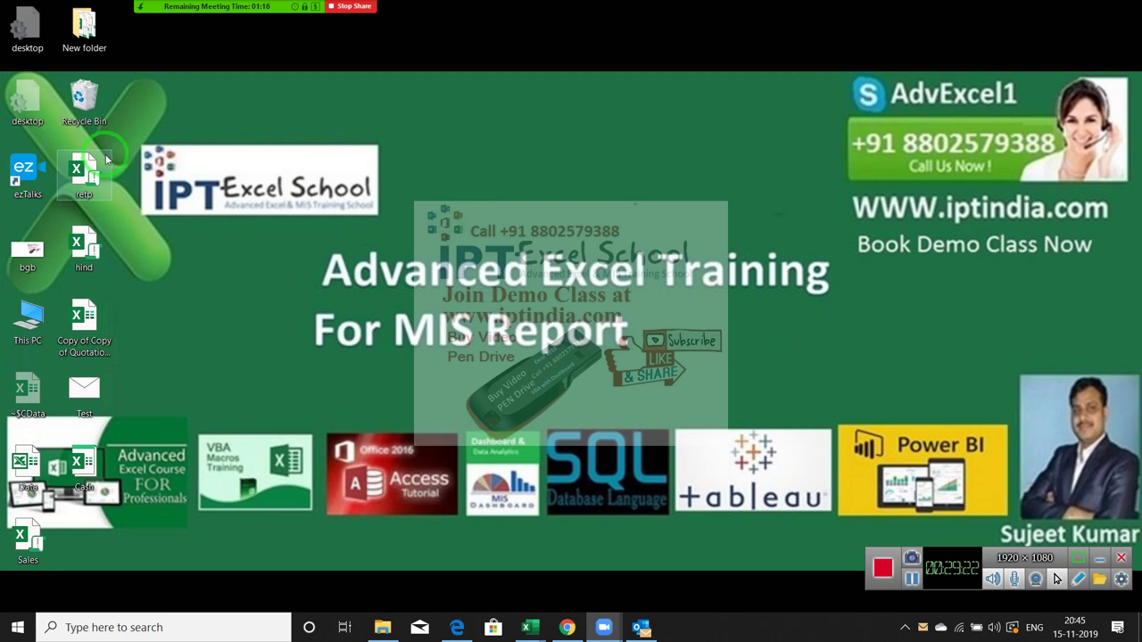
{"action": "right_click", "coordinate": [534, 181]}
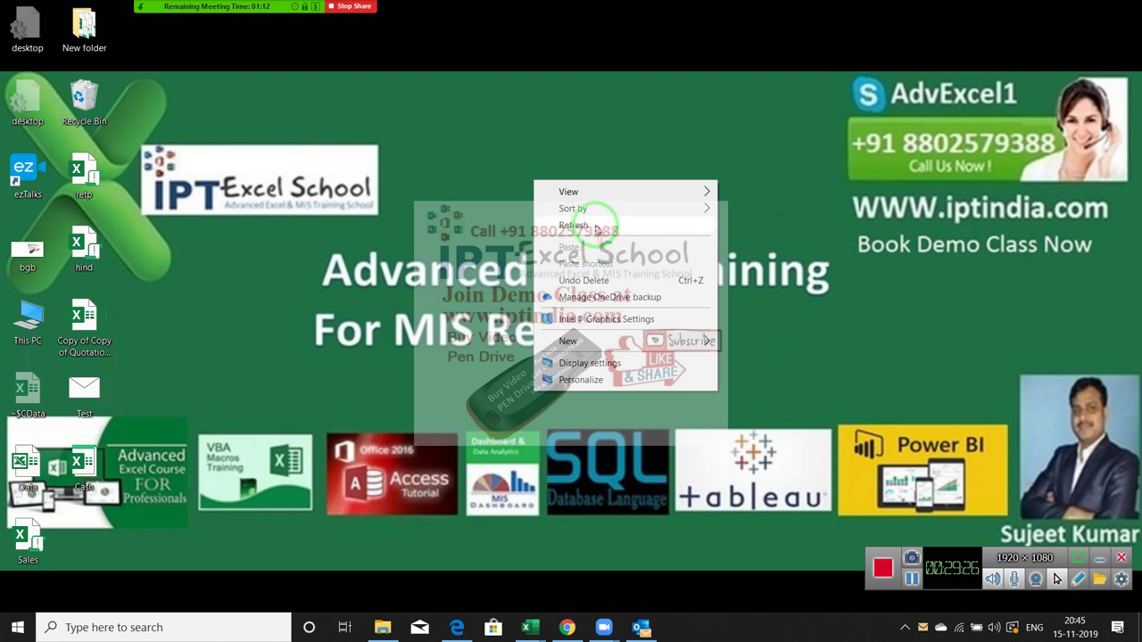
{"action": "left_click", "coordinate": [597, 229]}
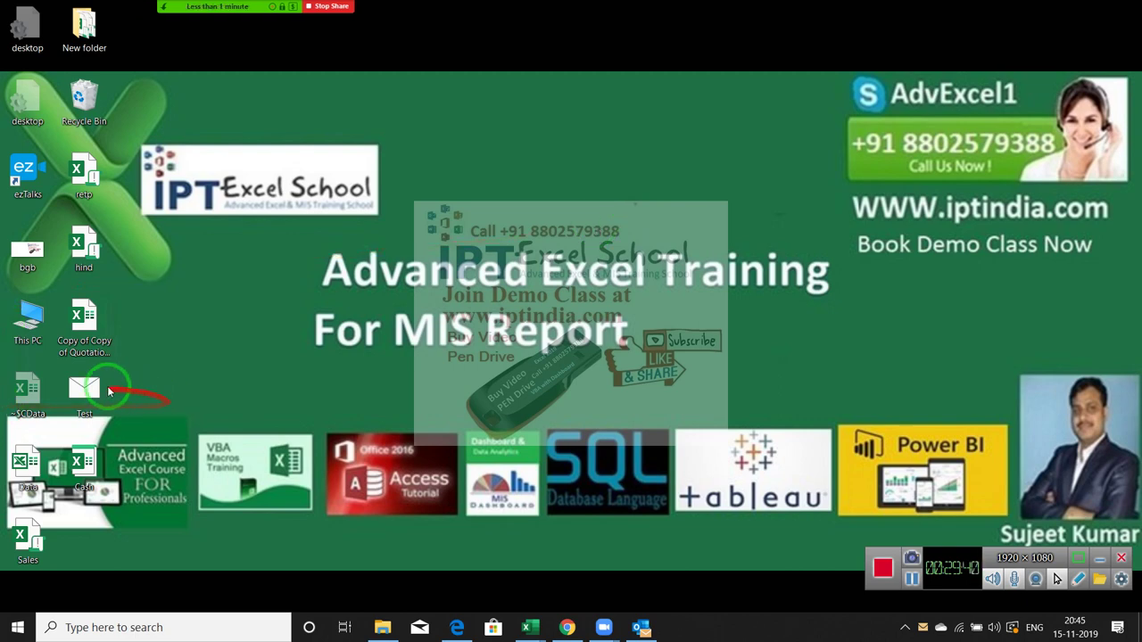
{"action": "left_click", "coordinate": [99, 389]}
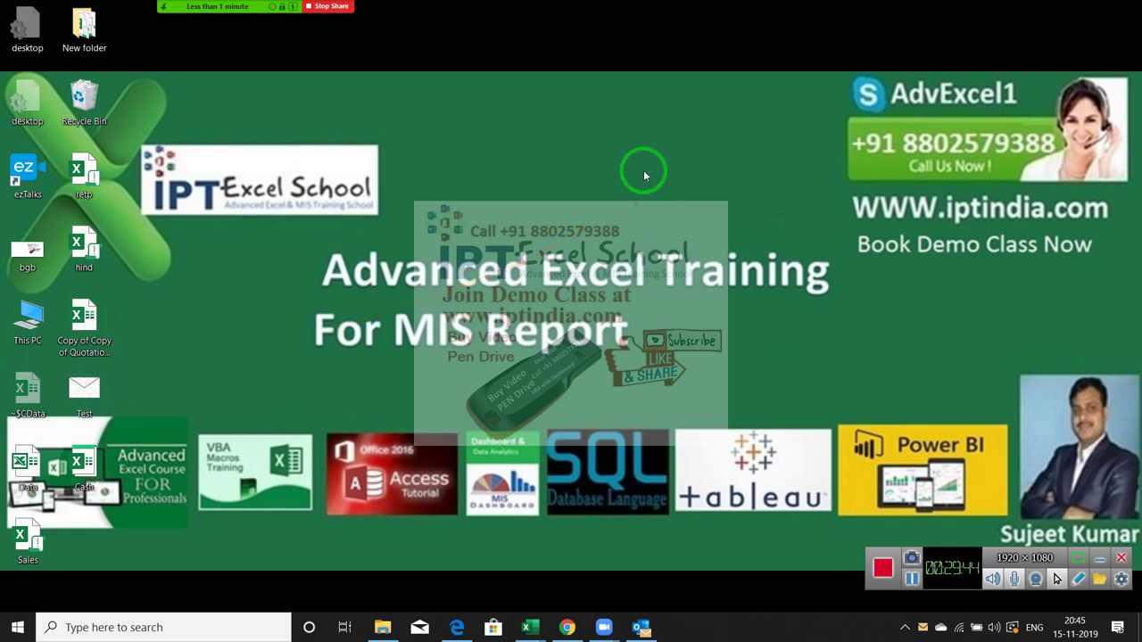
Accept the link update to view the line chart, then close Test without saving changes.
{"action": "left_click", "coordinate": [550, 361]}
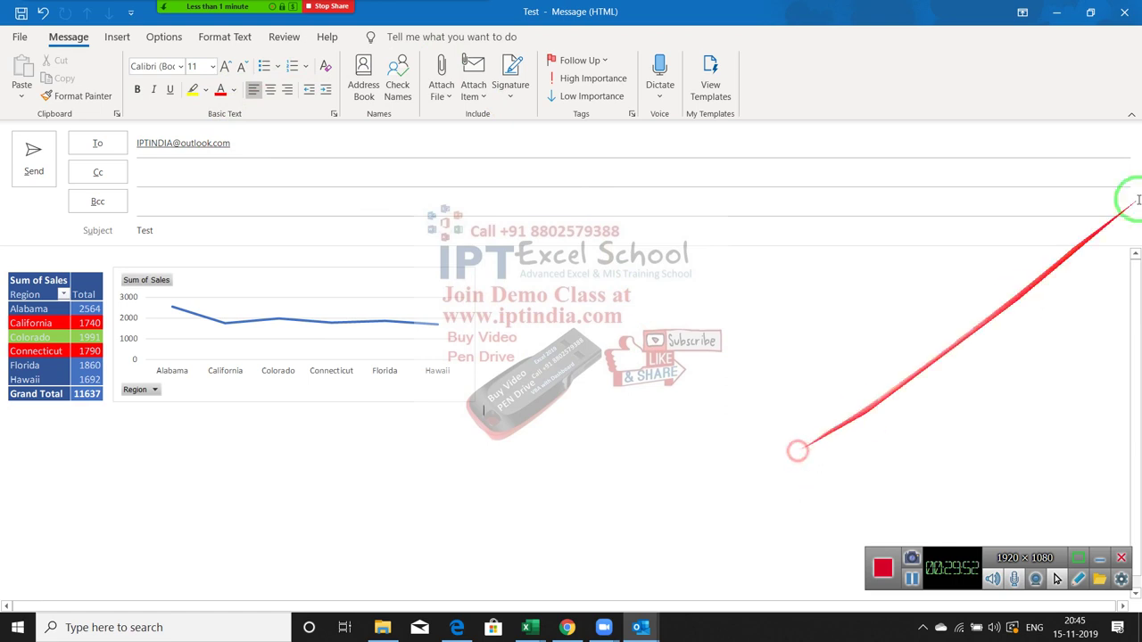
{"action": "left_click", "coordinate": [1125, 12]}
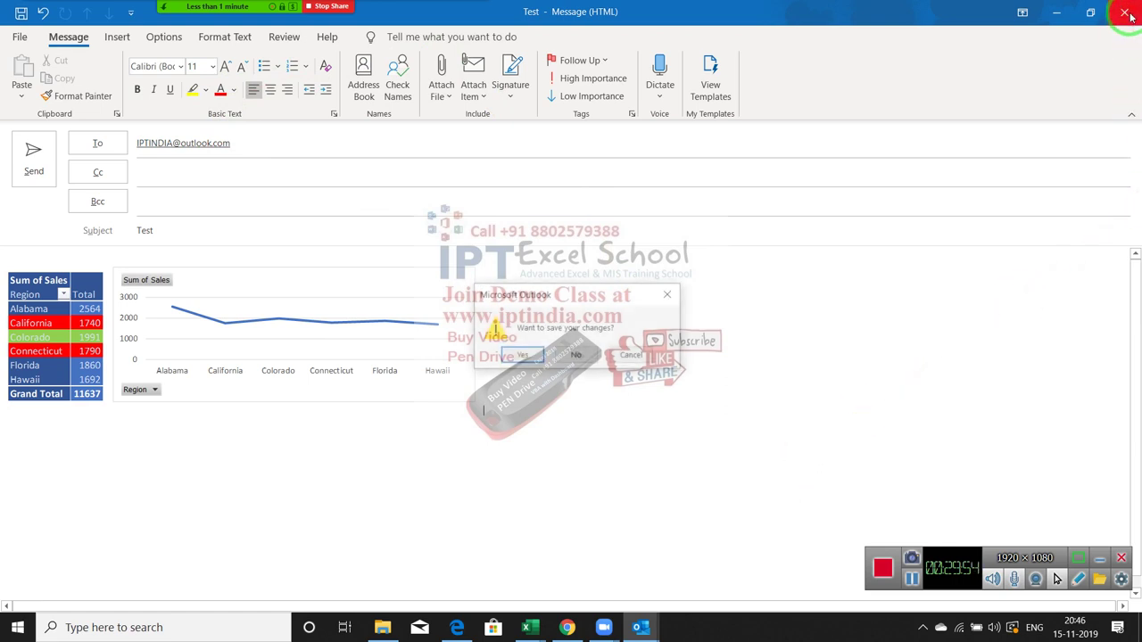
{"action": "left_click", "coordinate": [580, 358]}
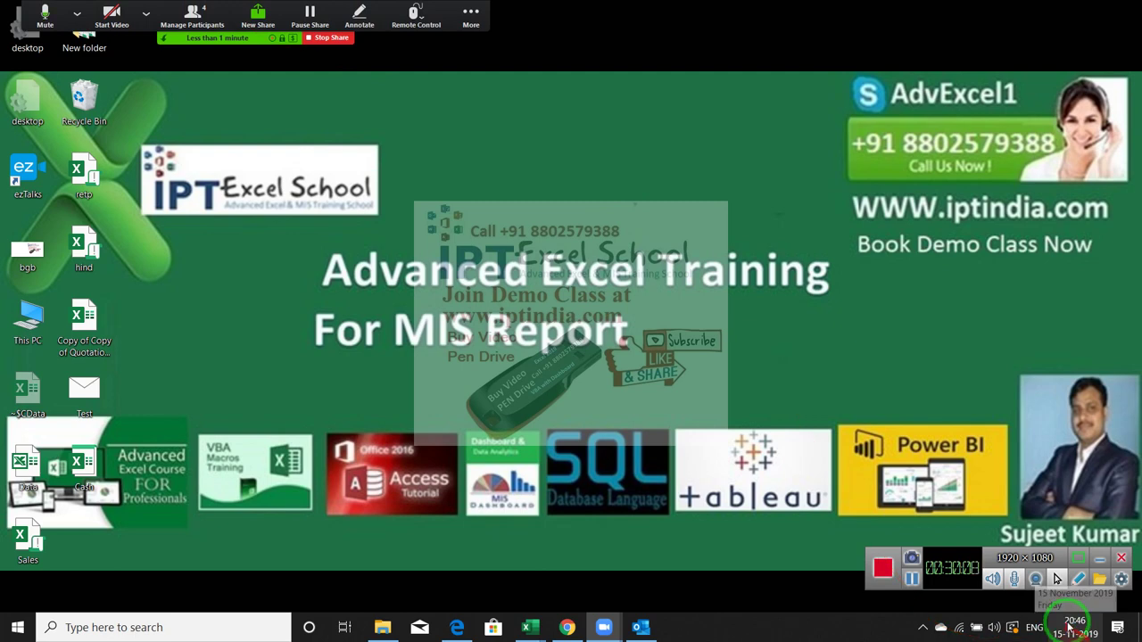
Stop sharing the screen from the Zoom meeting controls.
{"action": "left_click", "coordinate": [473, 13]}
{"action": "left_click", "coordinate": [486, 14]}
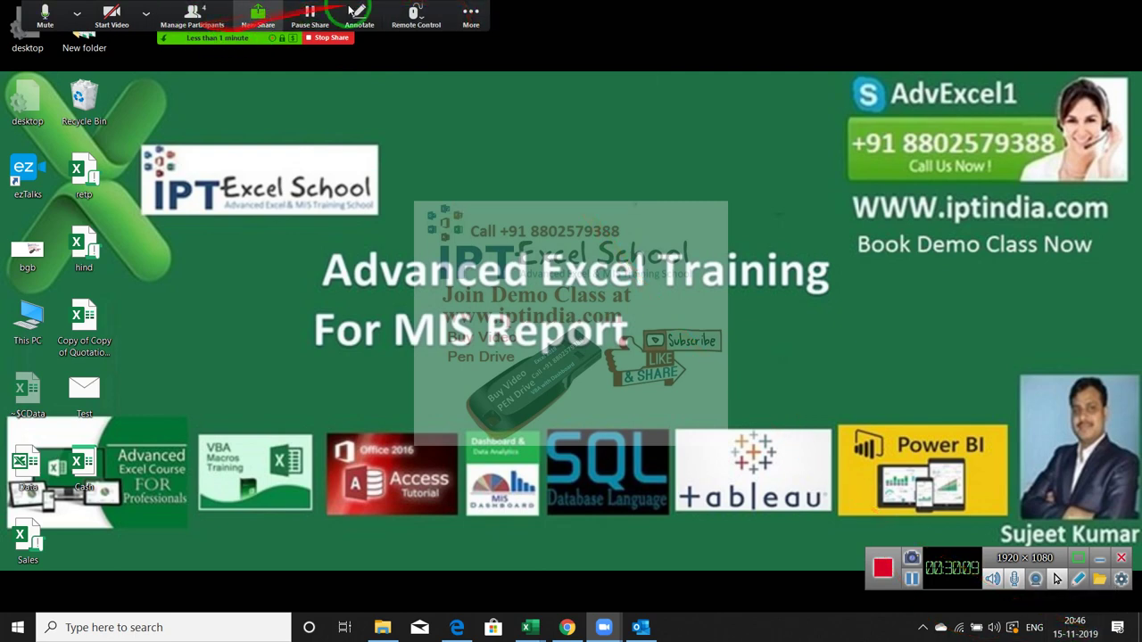
{"action": "left_click", "coordinate": [481, 14]}
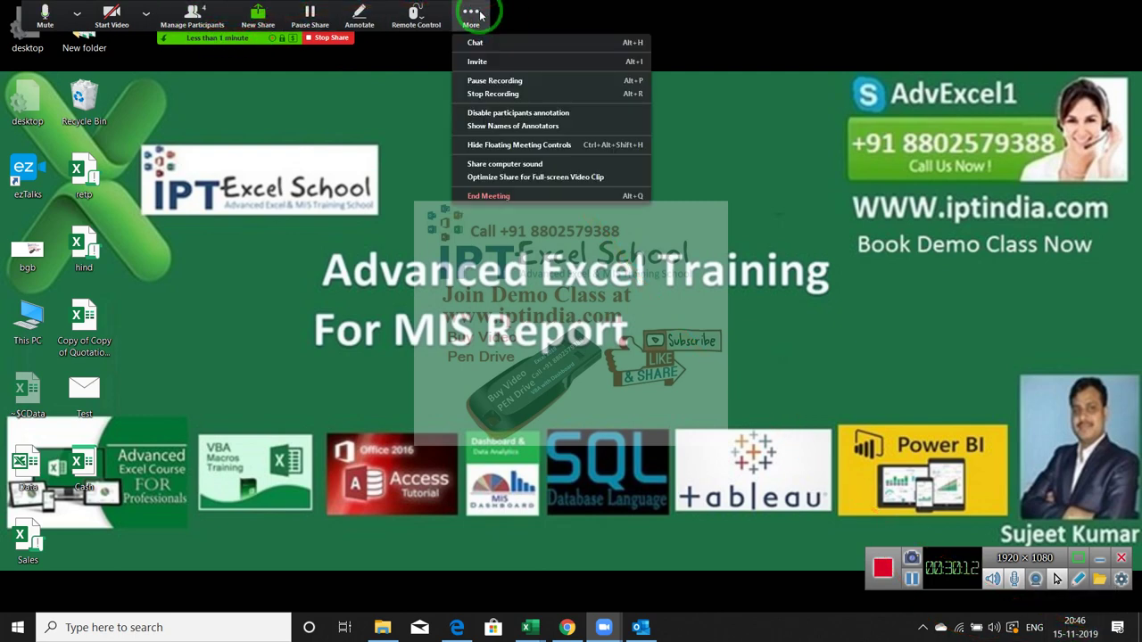
{"action": "left_click", "coordinate": [354, 111]}
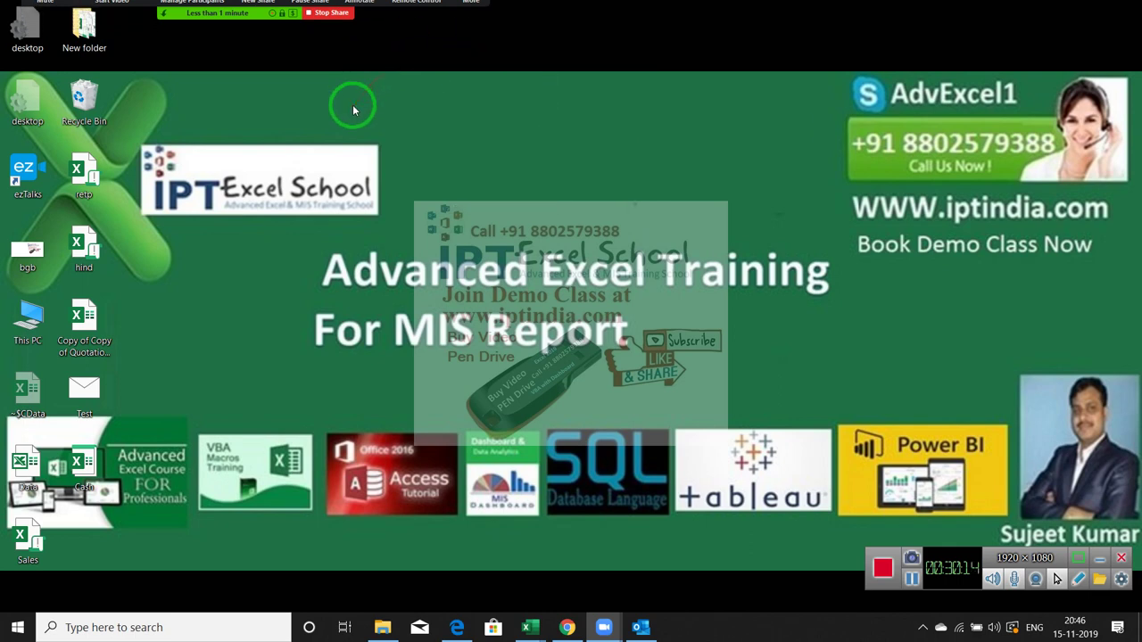
{"action": "mouse_move", "coordinate": [342, 51]}
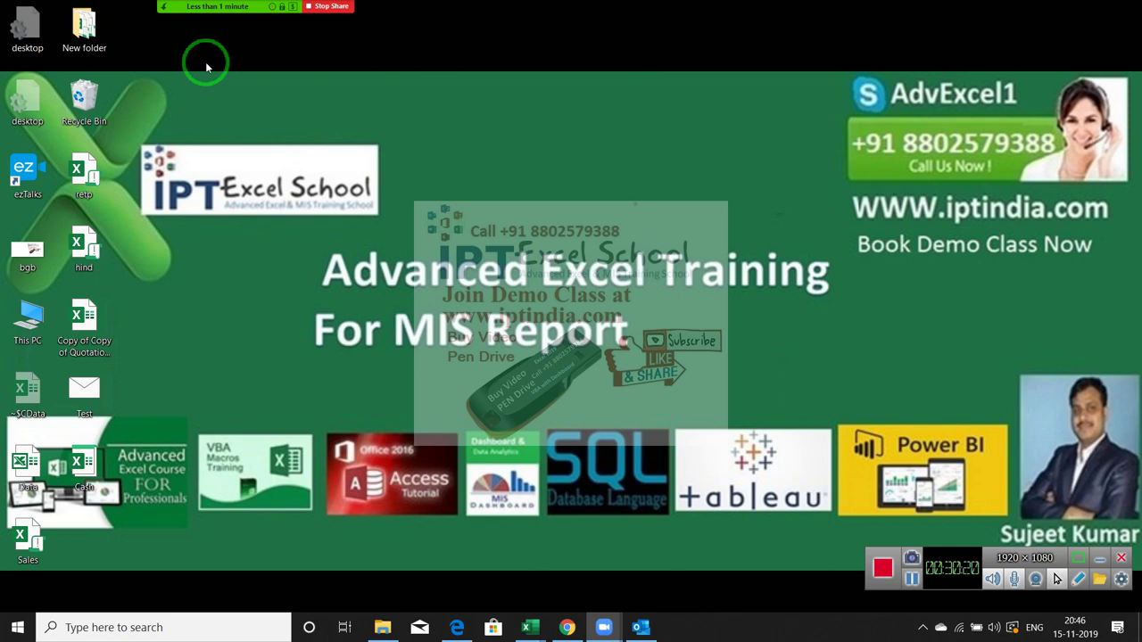
{"action": "mouse_move", "coordinate": [216, 66]}
{"action": "mouse_move", "coordinate": [240, 7]}
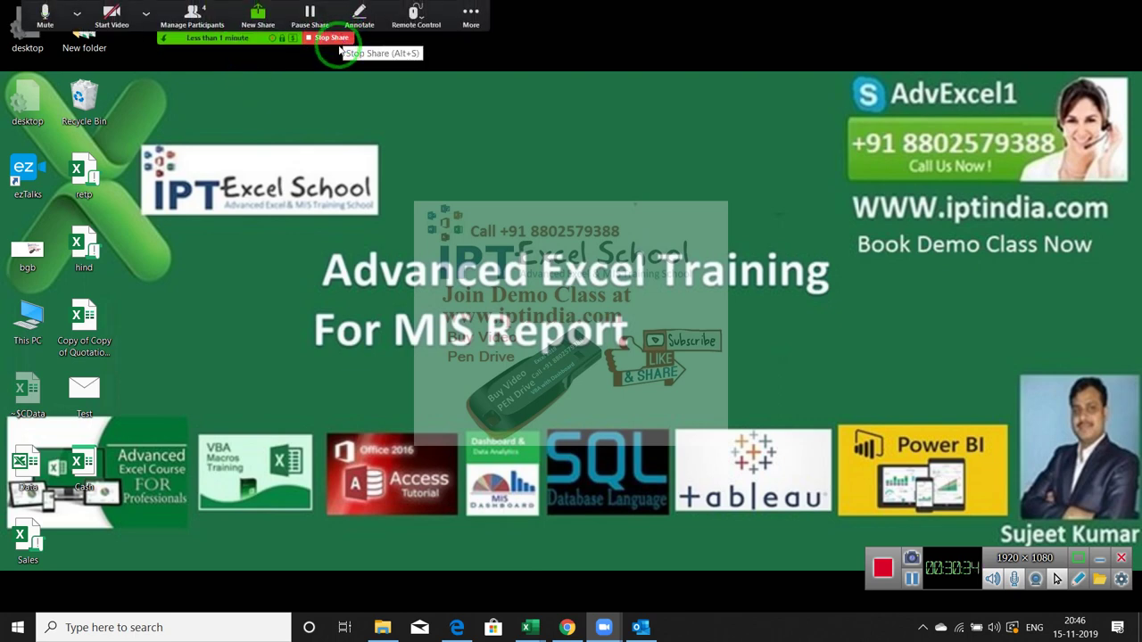
{"action": "left_click", "coordinate": [329, 37]}
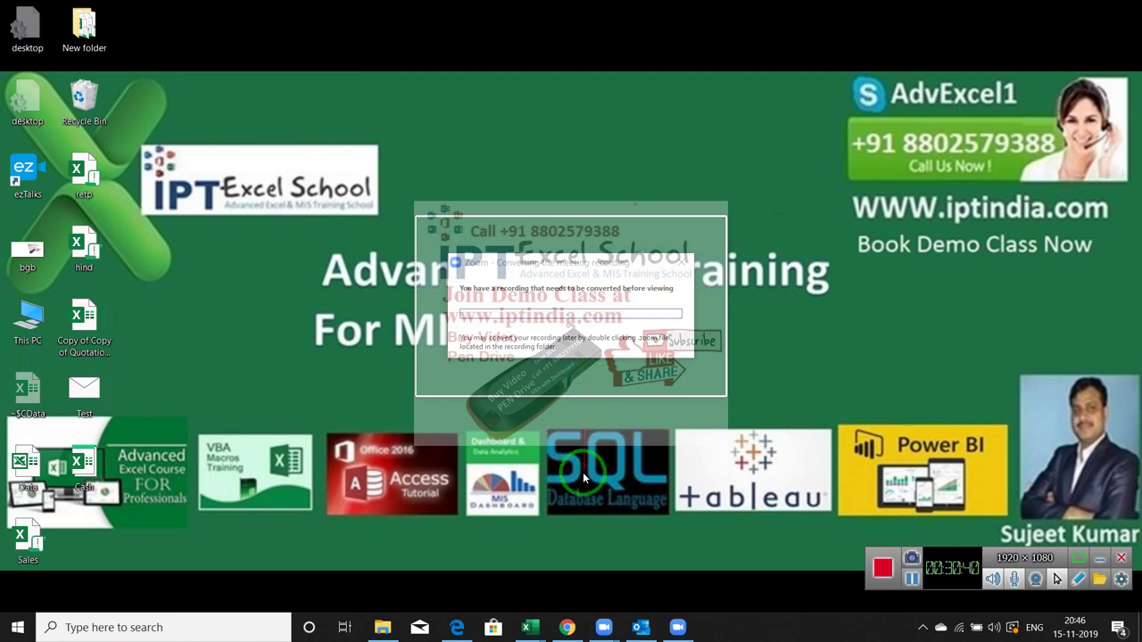
Dismiss the Upgrade popup and start a new meeting with the personal meeting ID.
{"action": "left_click", "coordinate": [609, 627]}
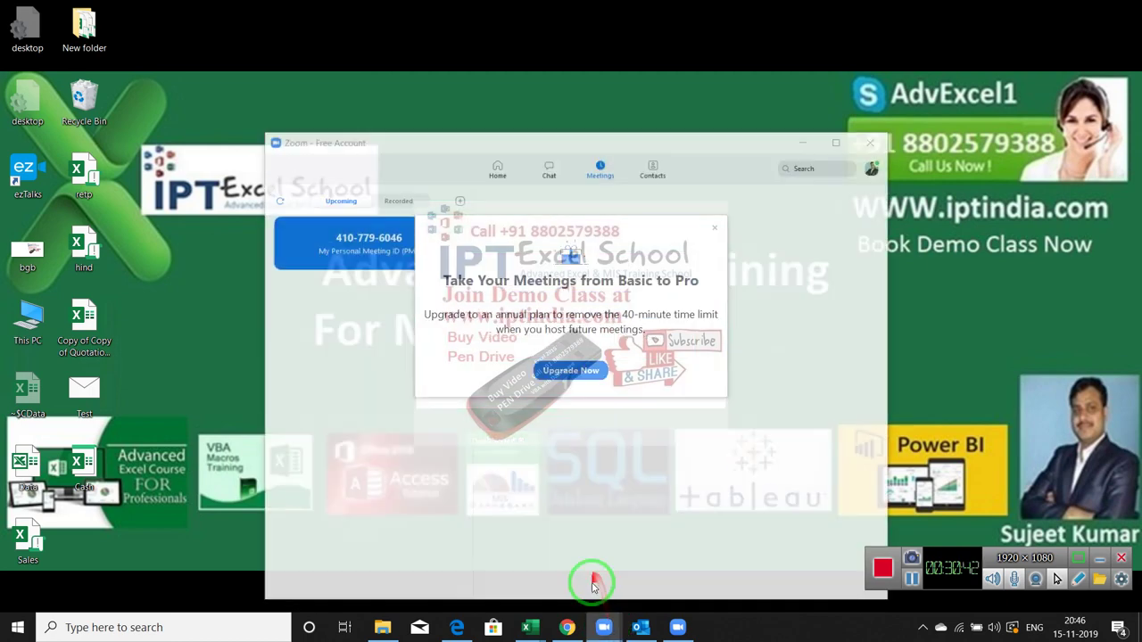
{"action": "left_click", "coordinate": [715, 228]}
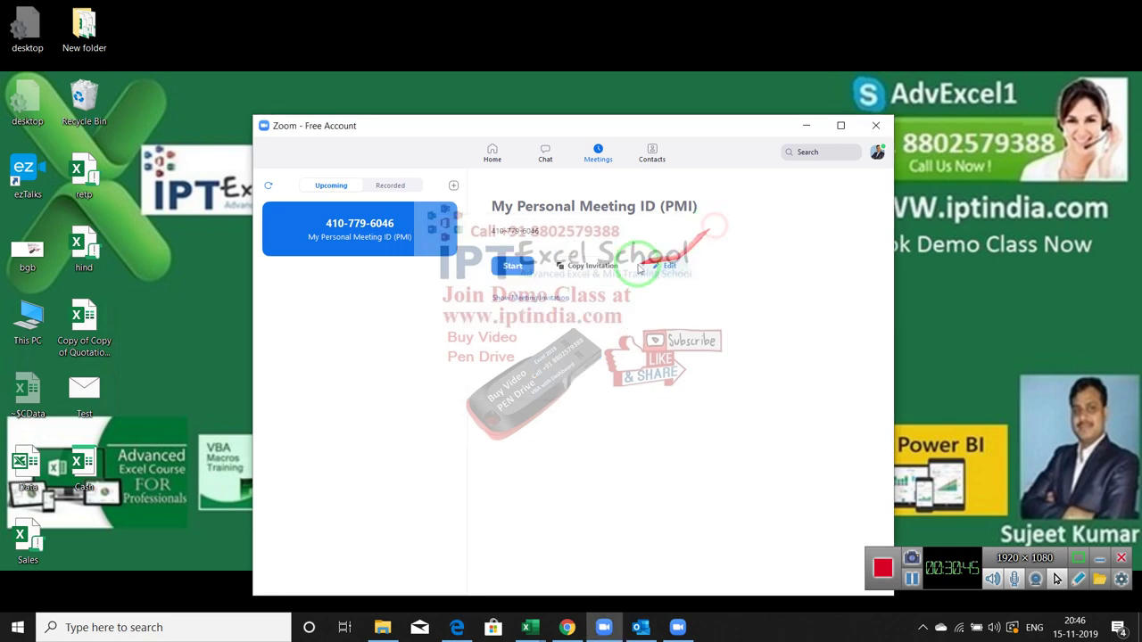
{"action": "left_click", "coordinate": [518, 268]}
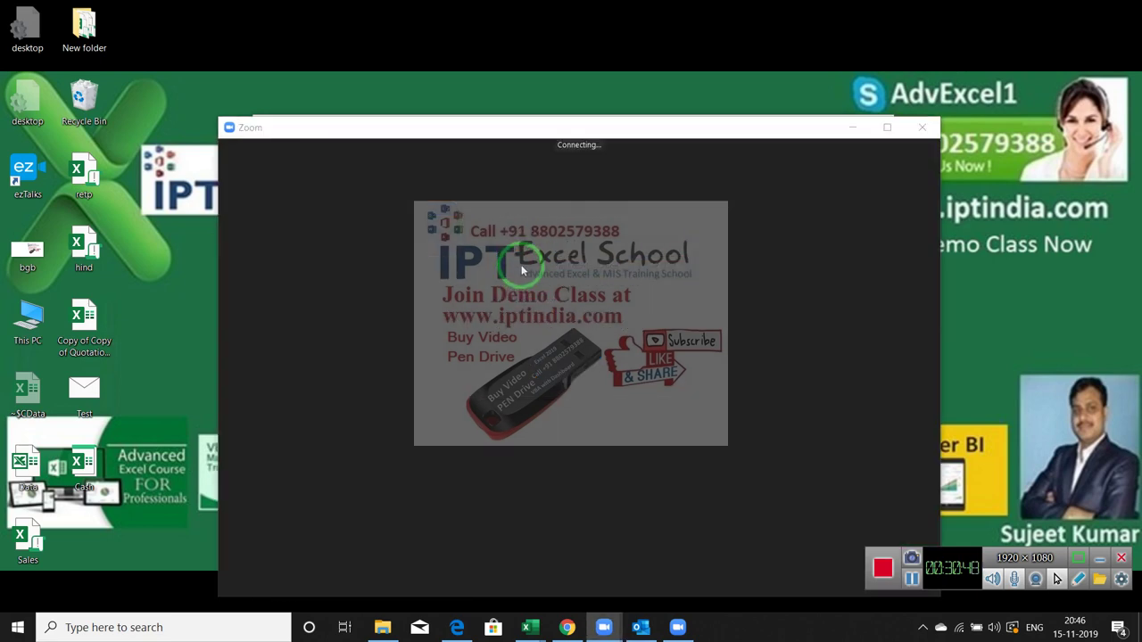